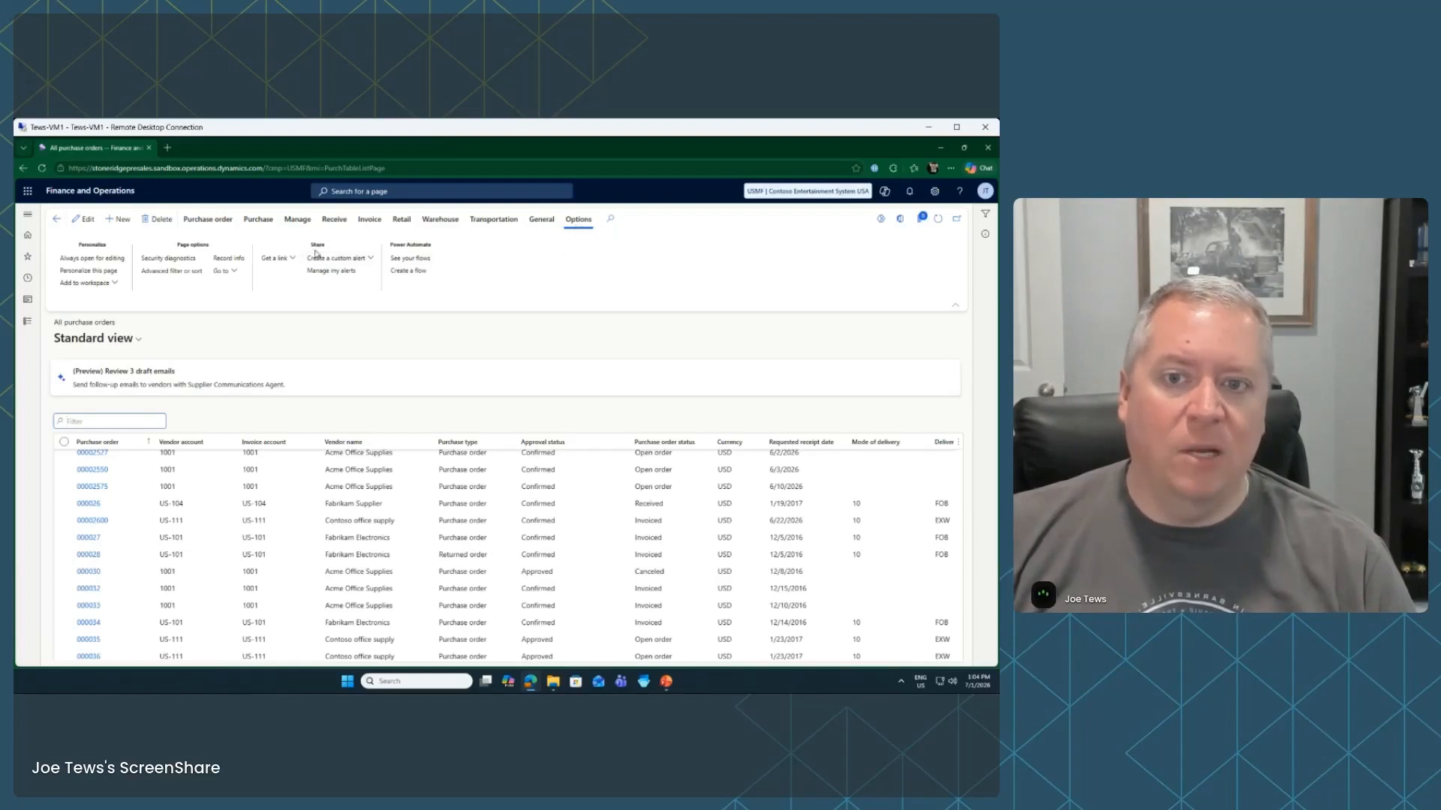
# Create a custom alert for purchase orders and view the tables it can watch
pyautogui.click(369, 259)
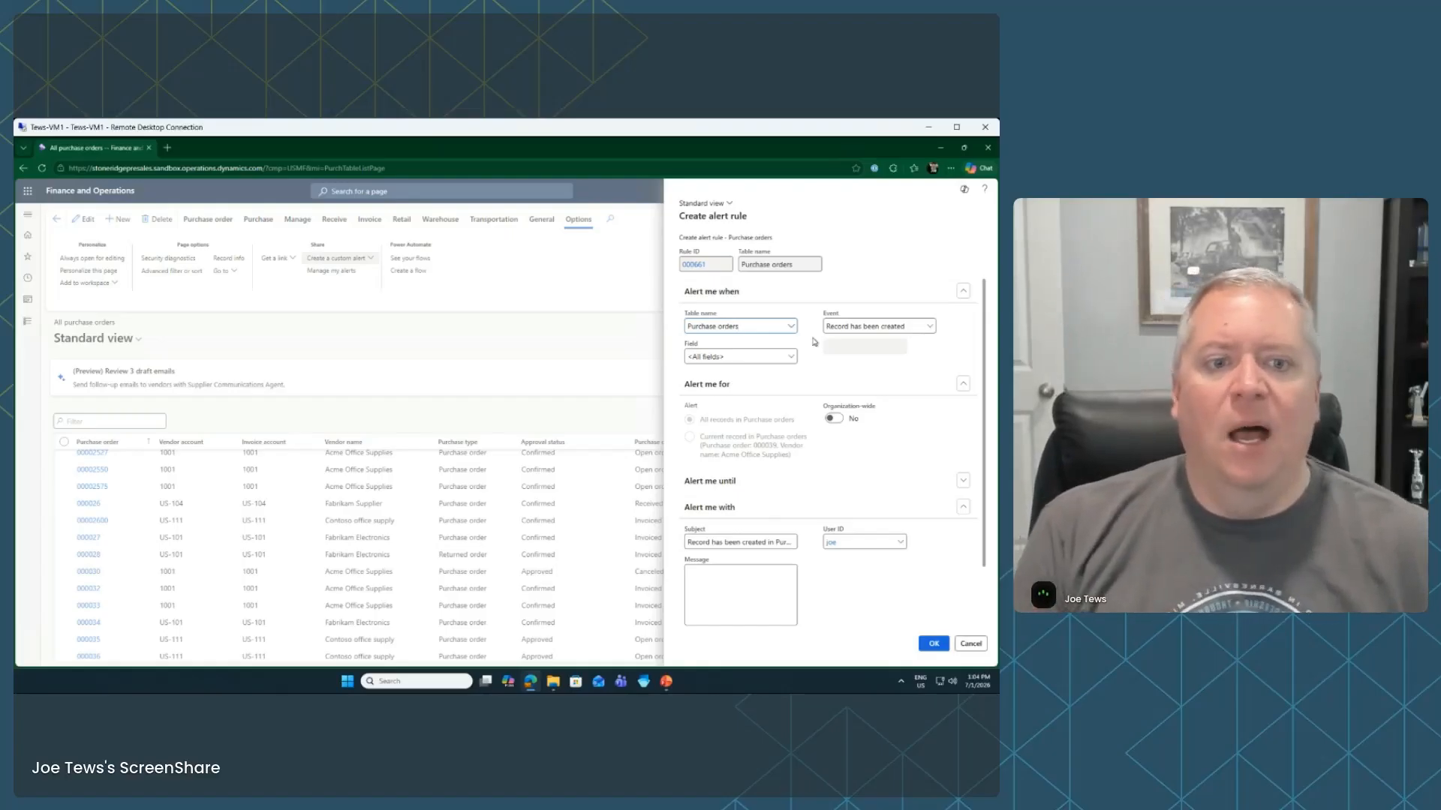
pyautogui.click(793, 326)
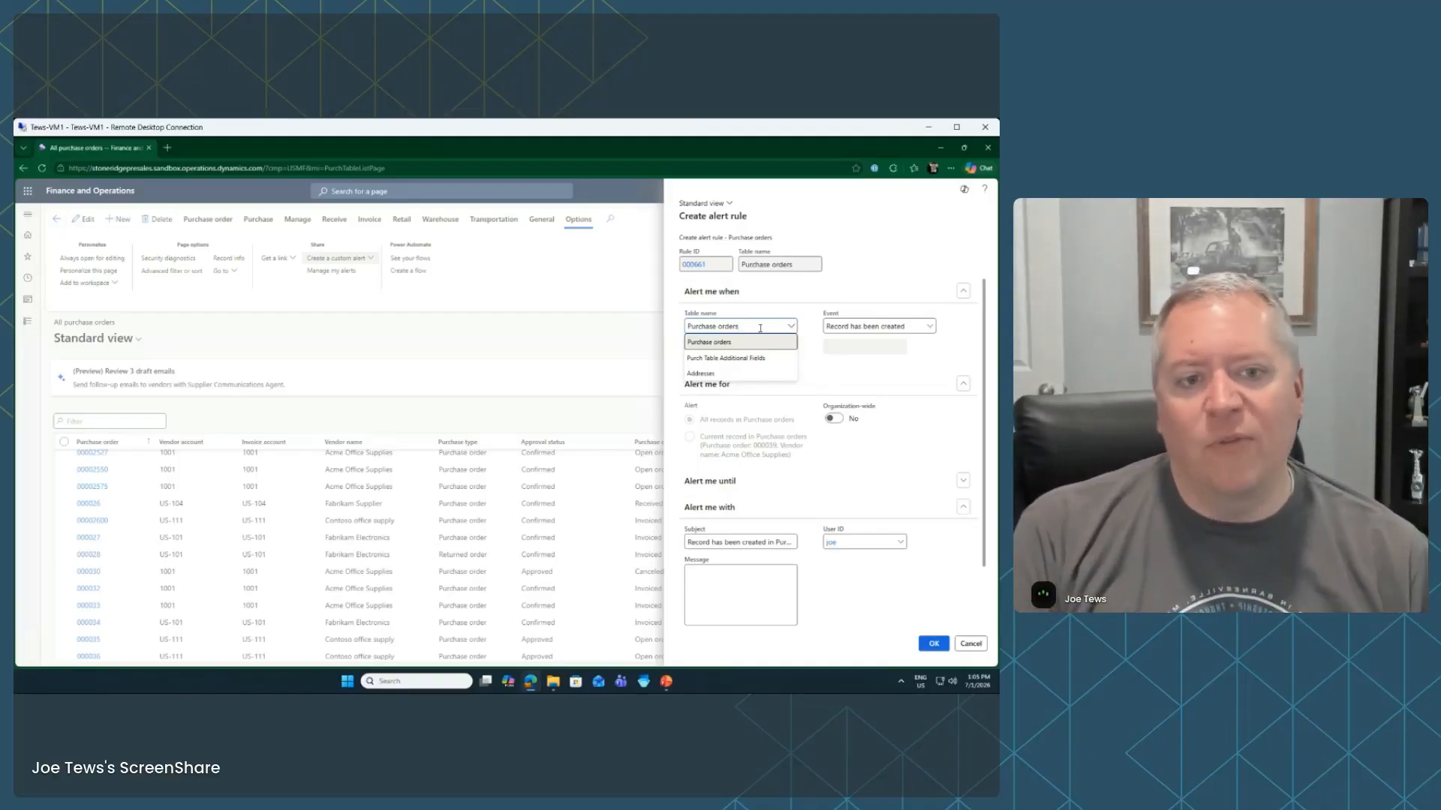
pyautogui.click(709, 344)
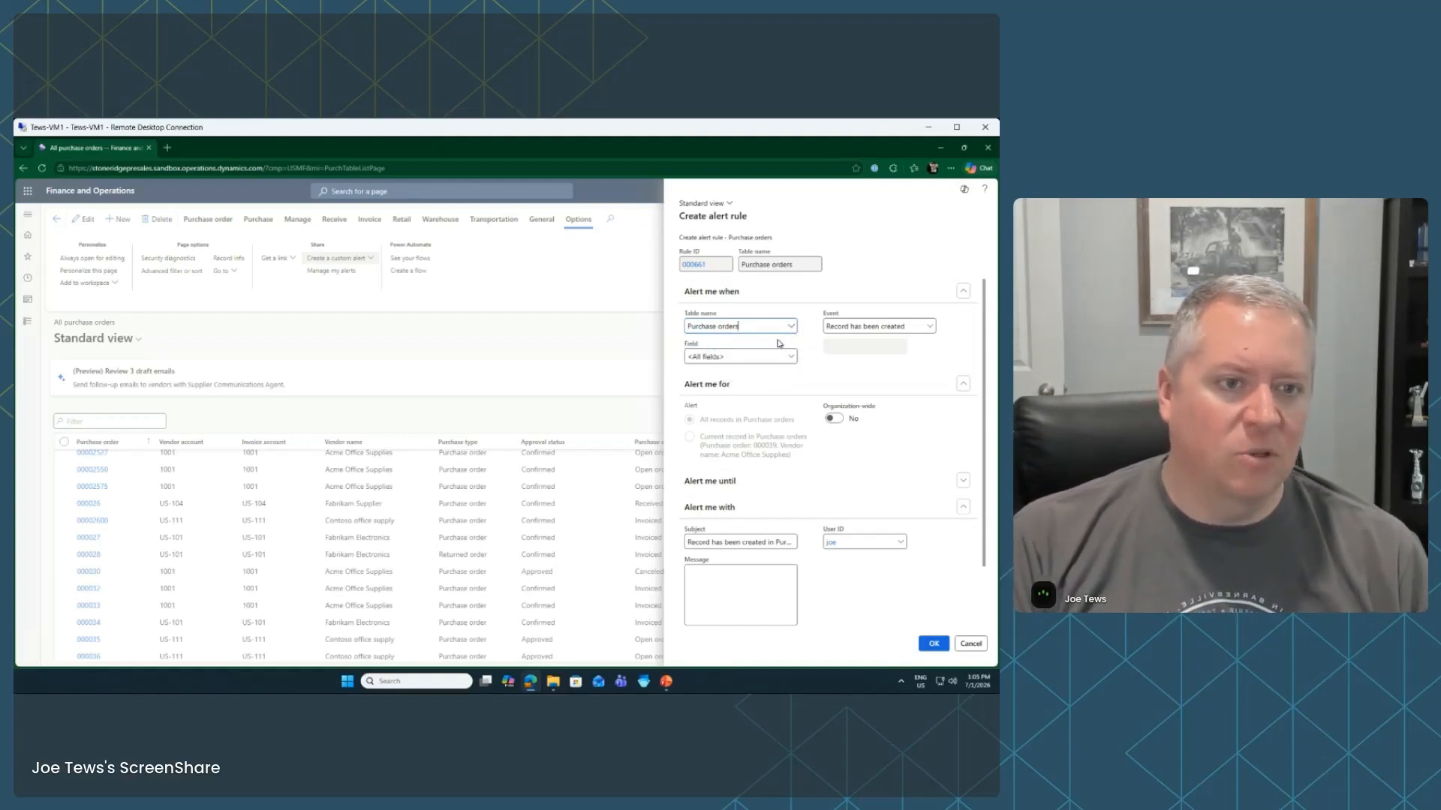
pyautogui.click(930, 328)
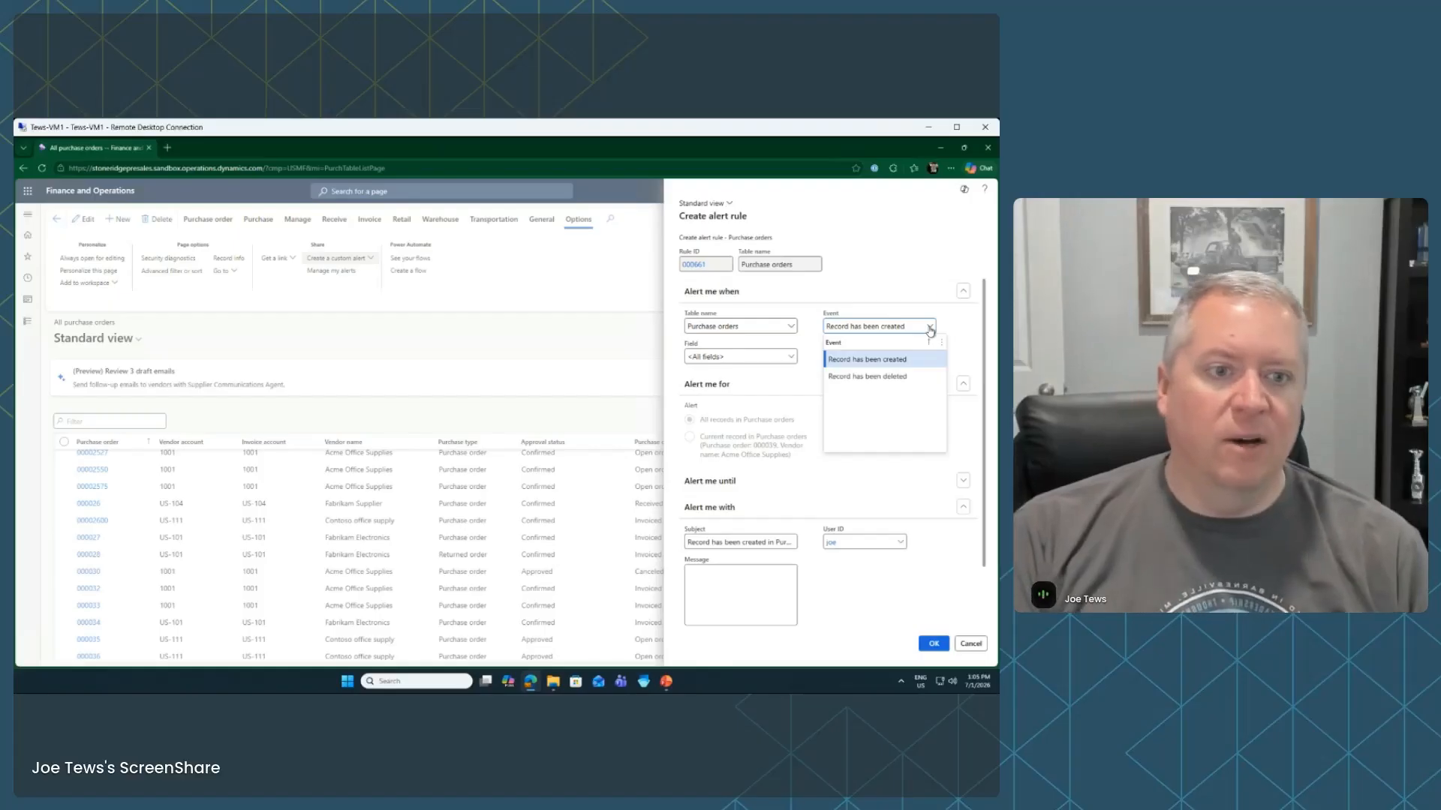
pyautogui.click(931, 331)
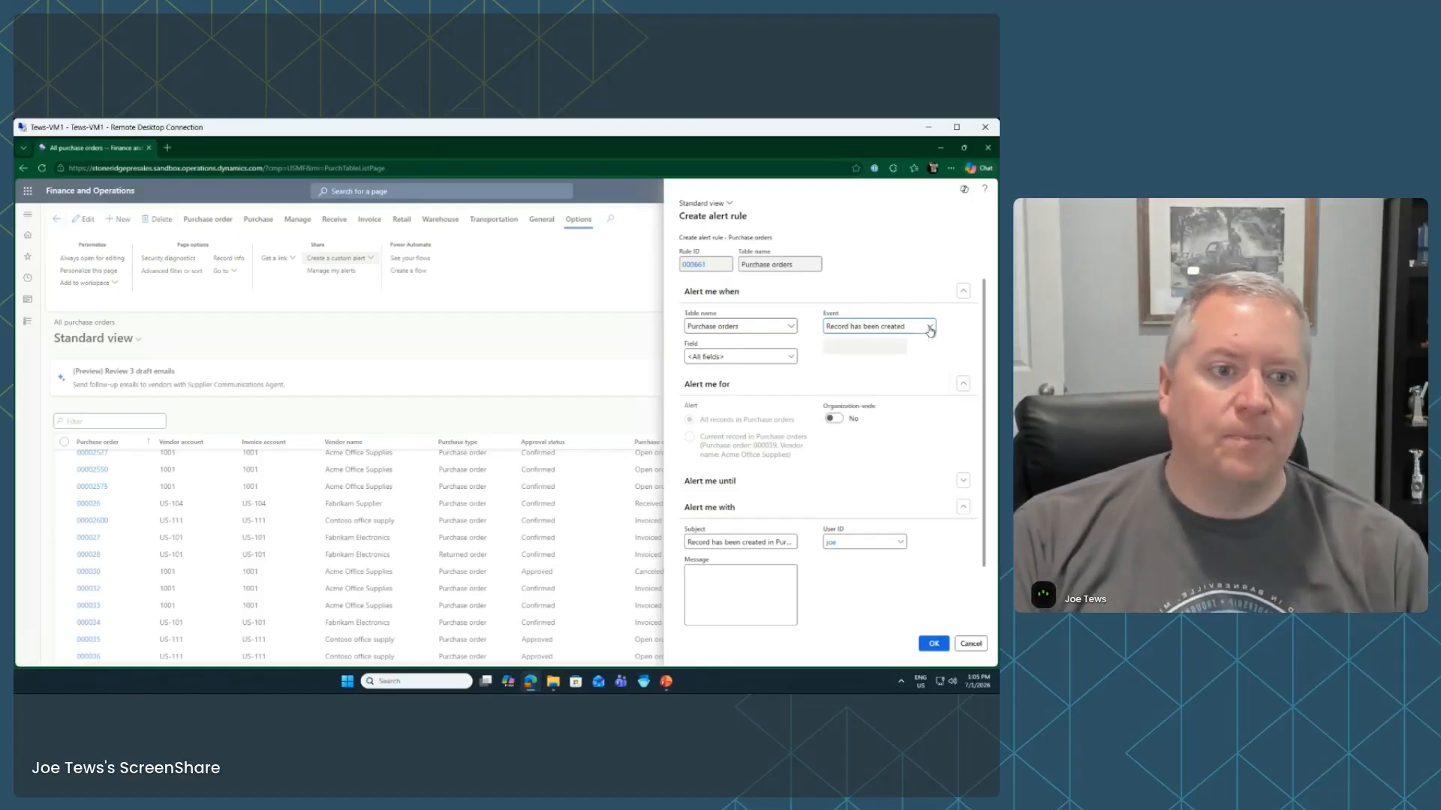
# Set the alert's watched field to Due date on Purchase orders
pyautogui.click(791, 357)
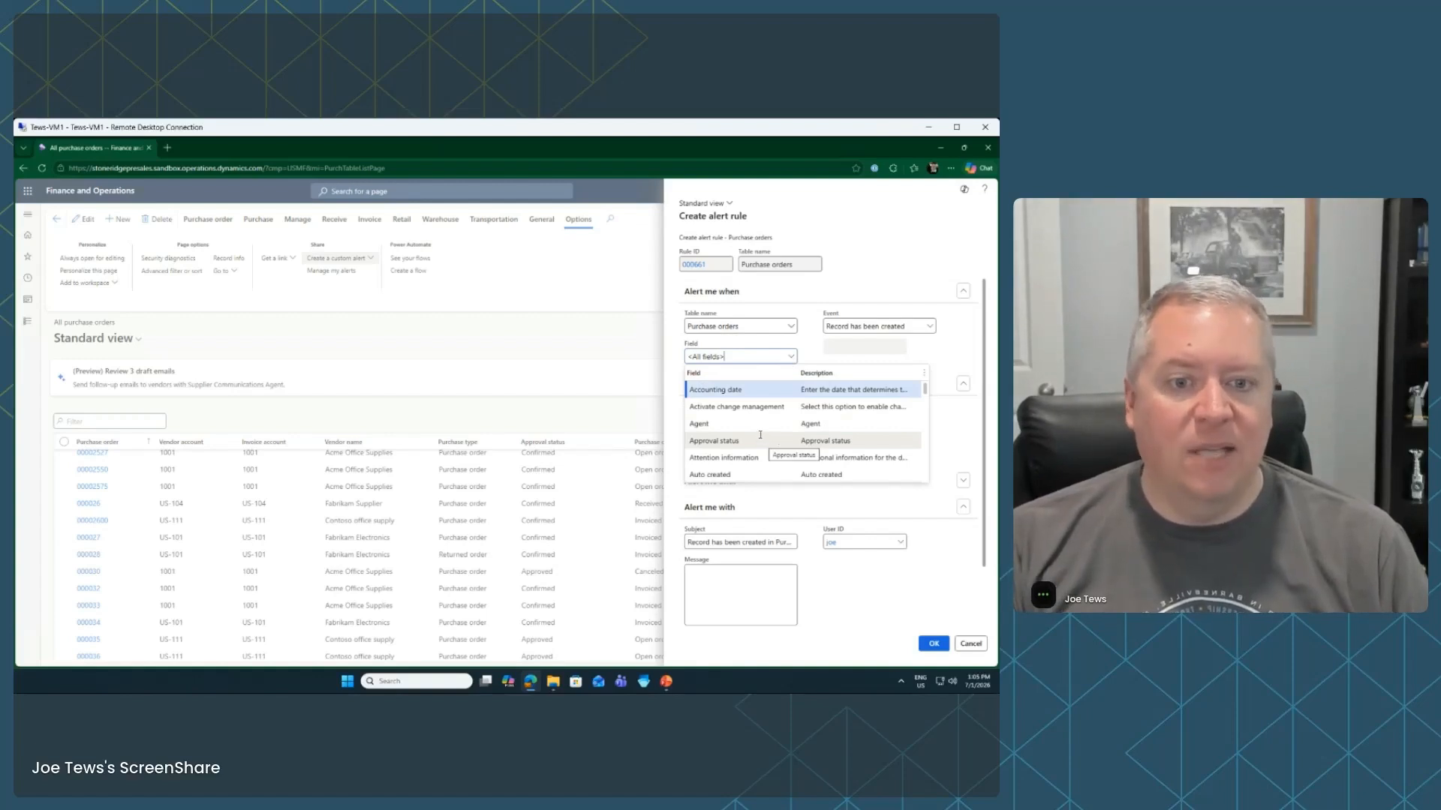
pyautogui.scroll(-5, 760, 436)
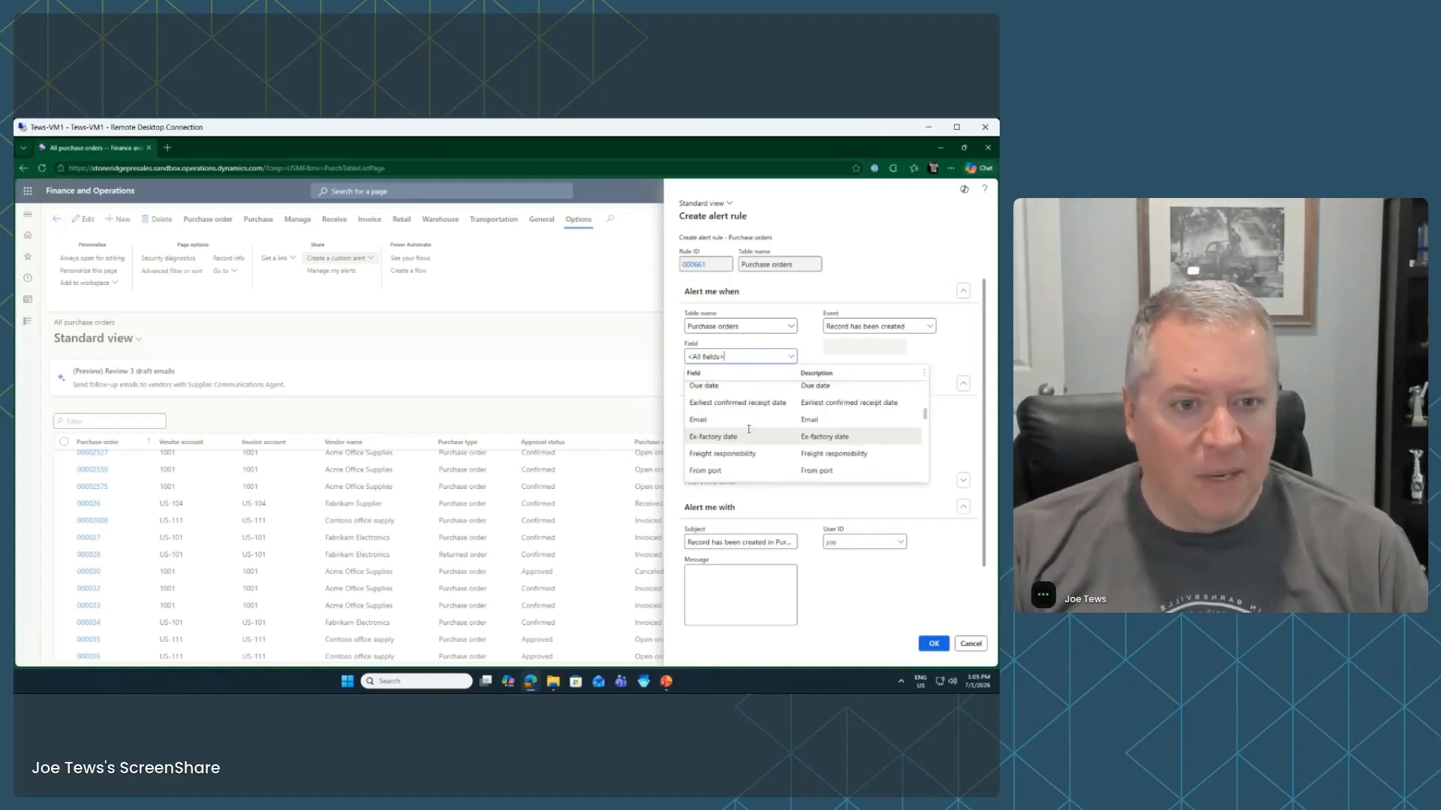
pyautogui.scroll(2, 748, 430)
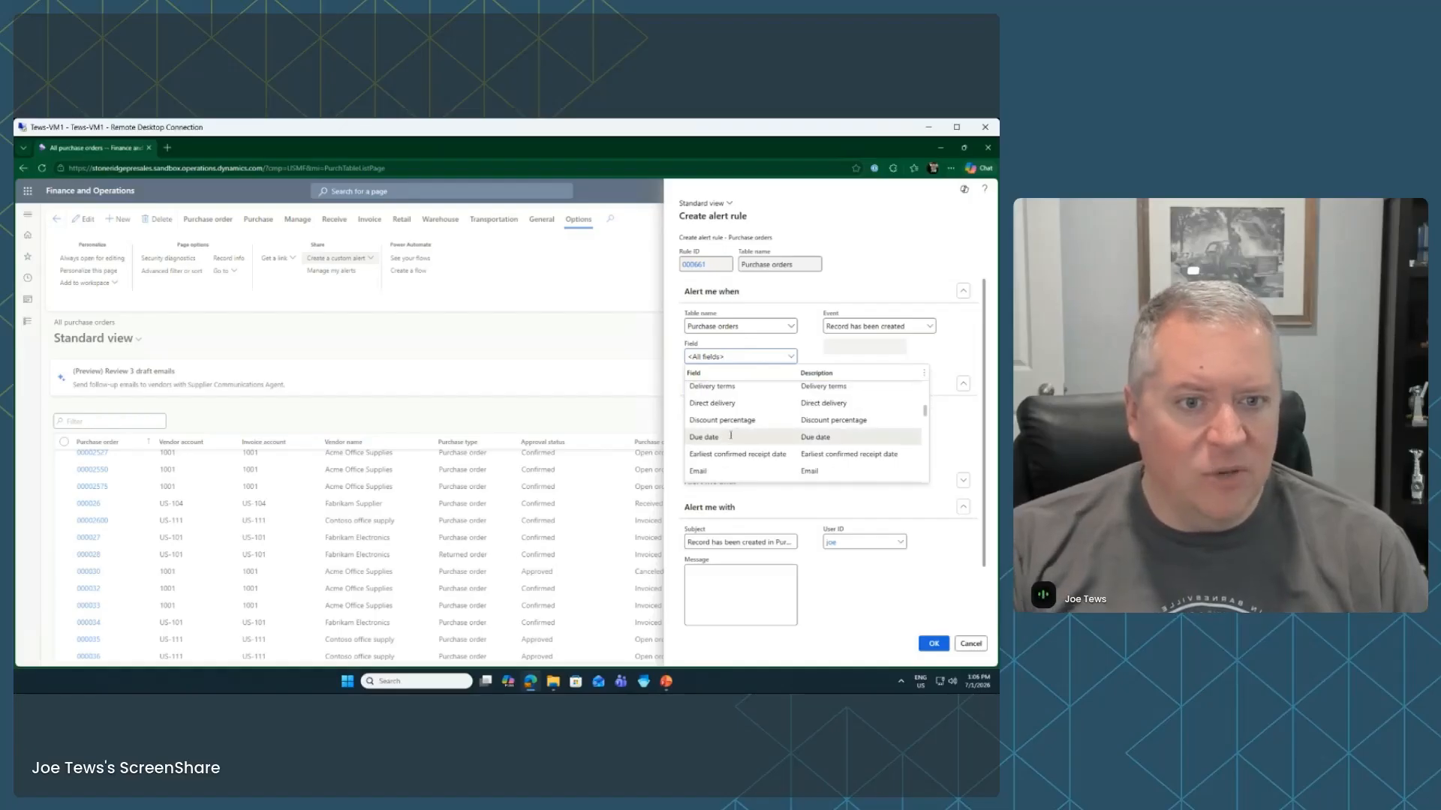
pyautogui.scroll(2, 739, 424)
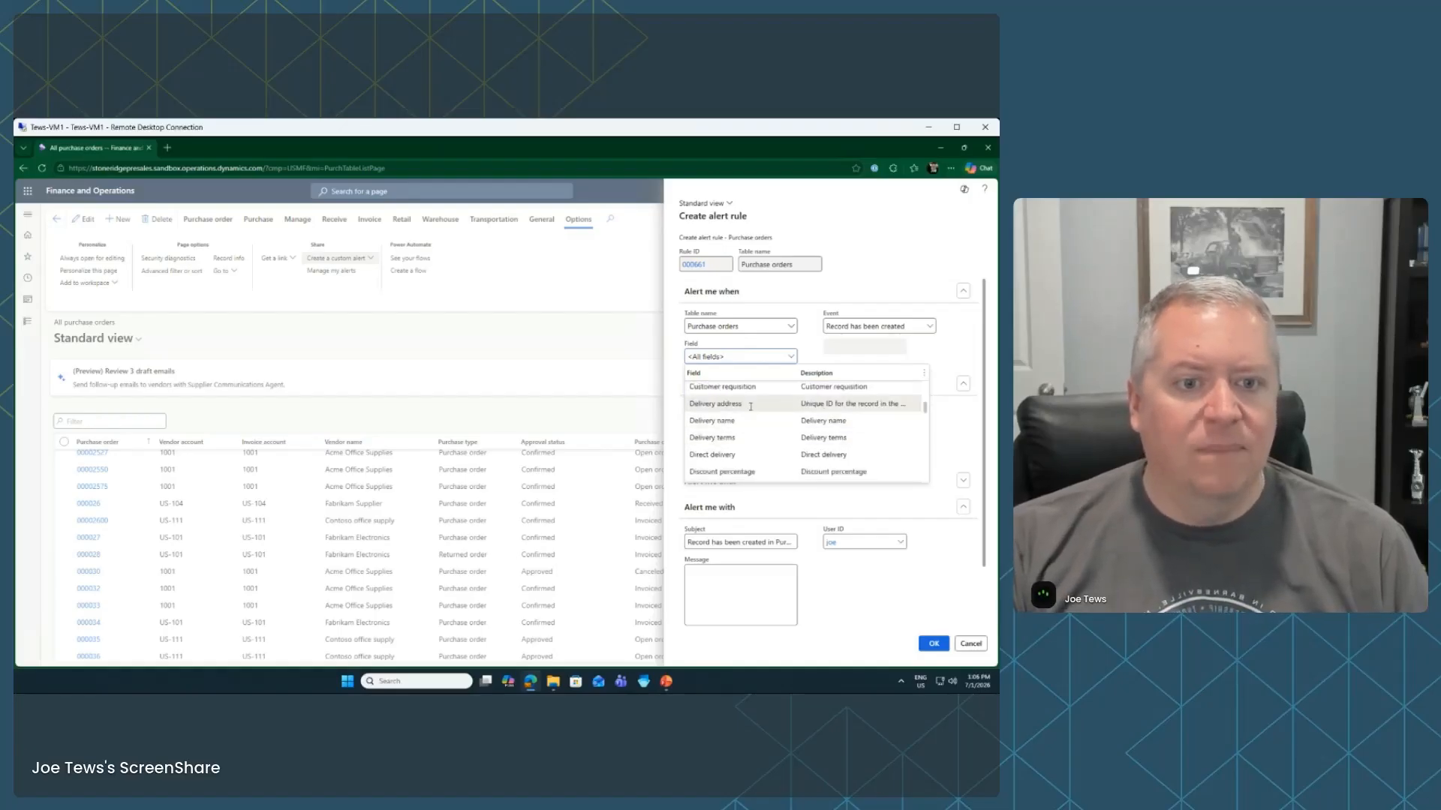
pyautogui.scroll(-3, 750, 409)
pyautogui.click(739, 437)
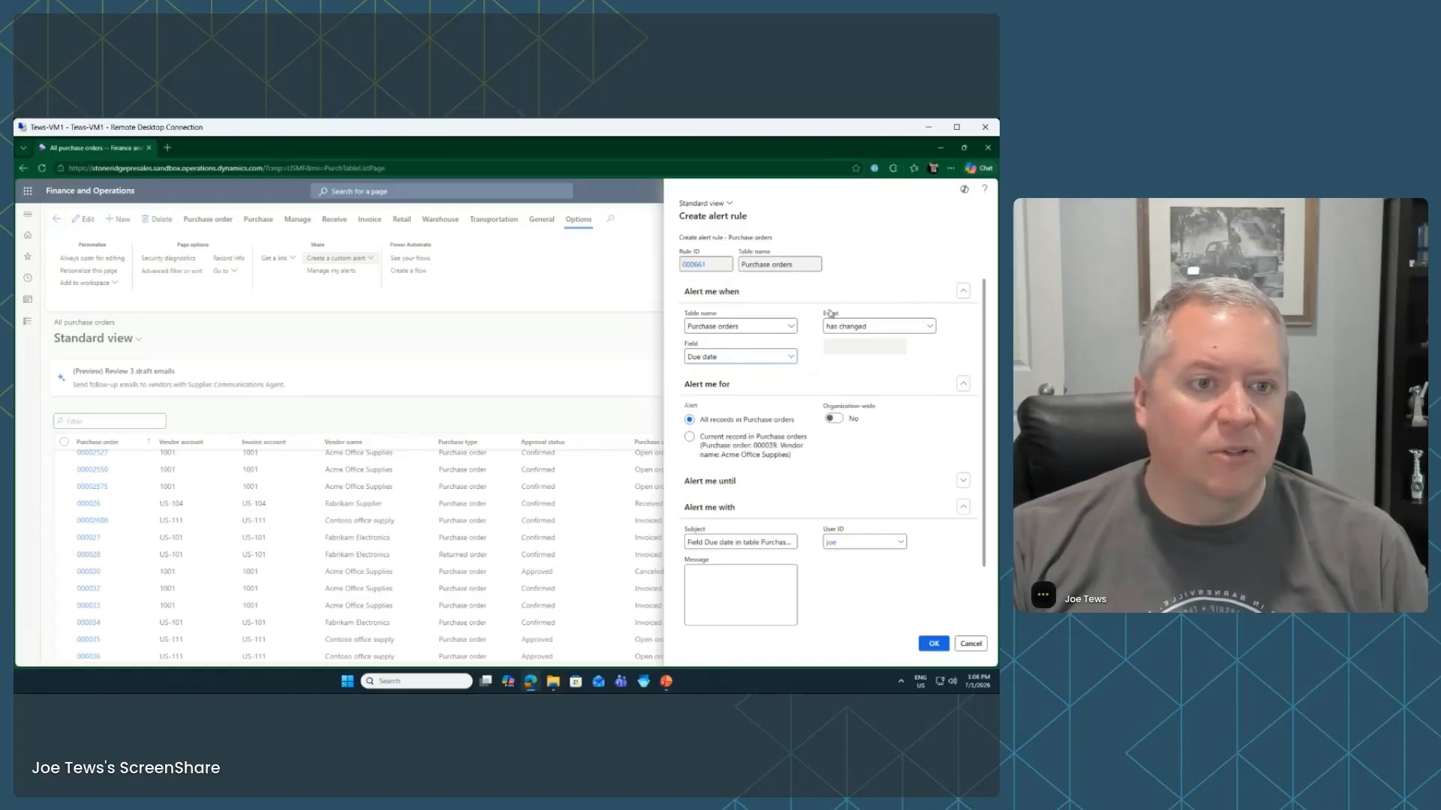
# Set the event to 'was due this amount of time ago' with a 2 calendar day period
pyautogui.click(931, 328)
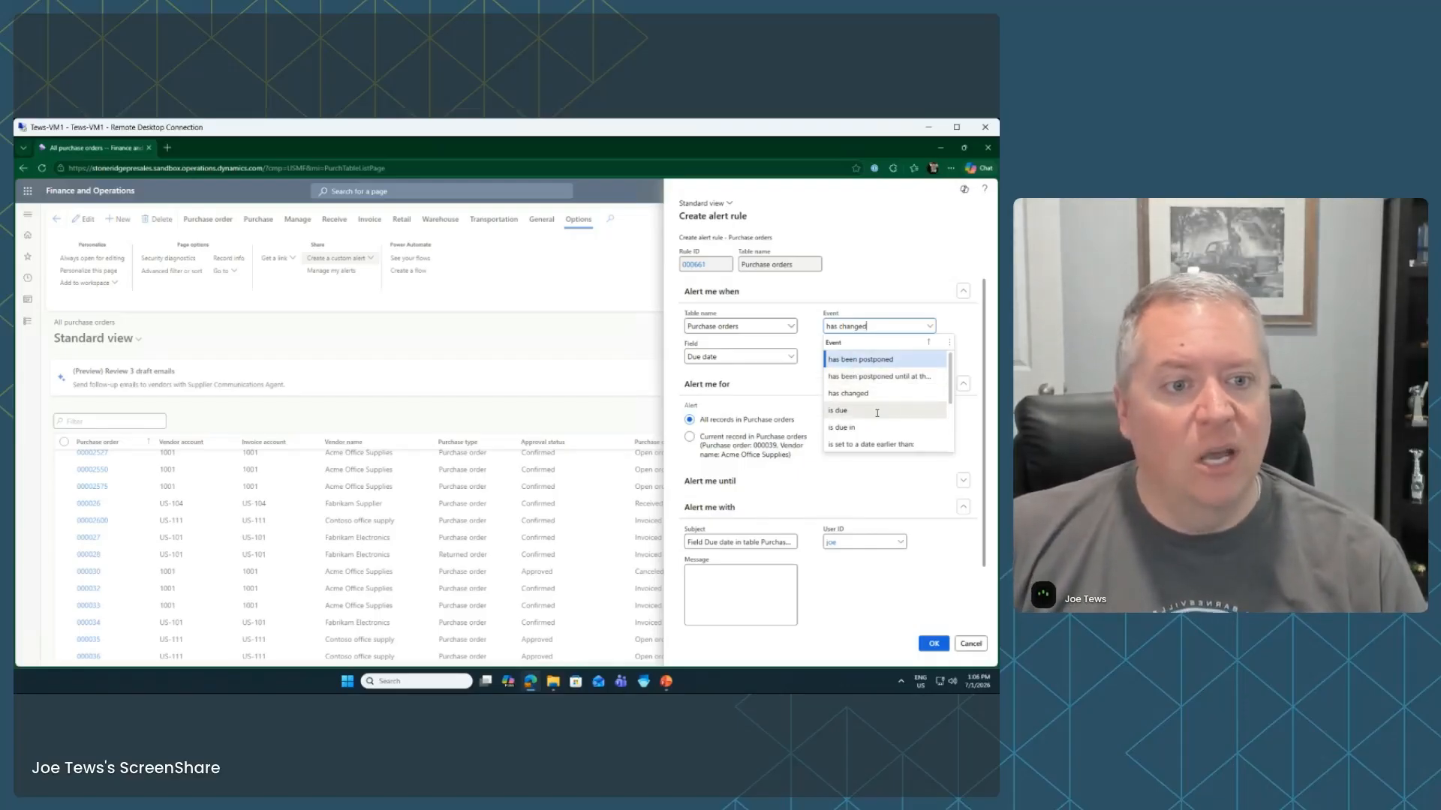
pyautogui.scroll(-2, 882, 413)
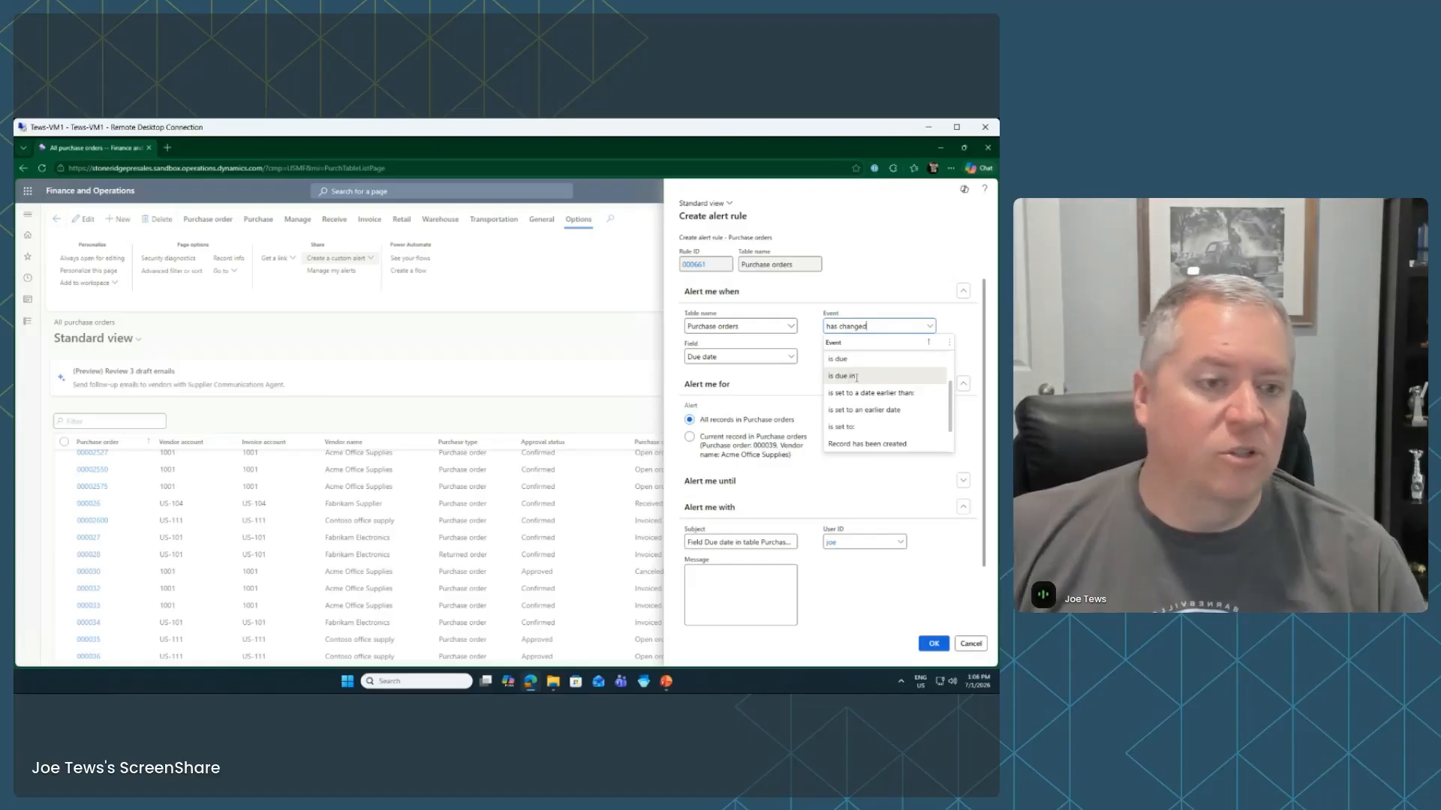
pyautogui.click(856, 377)
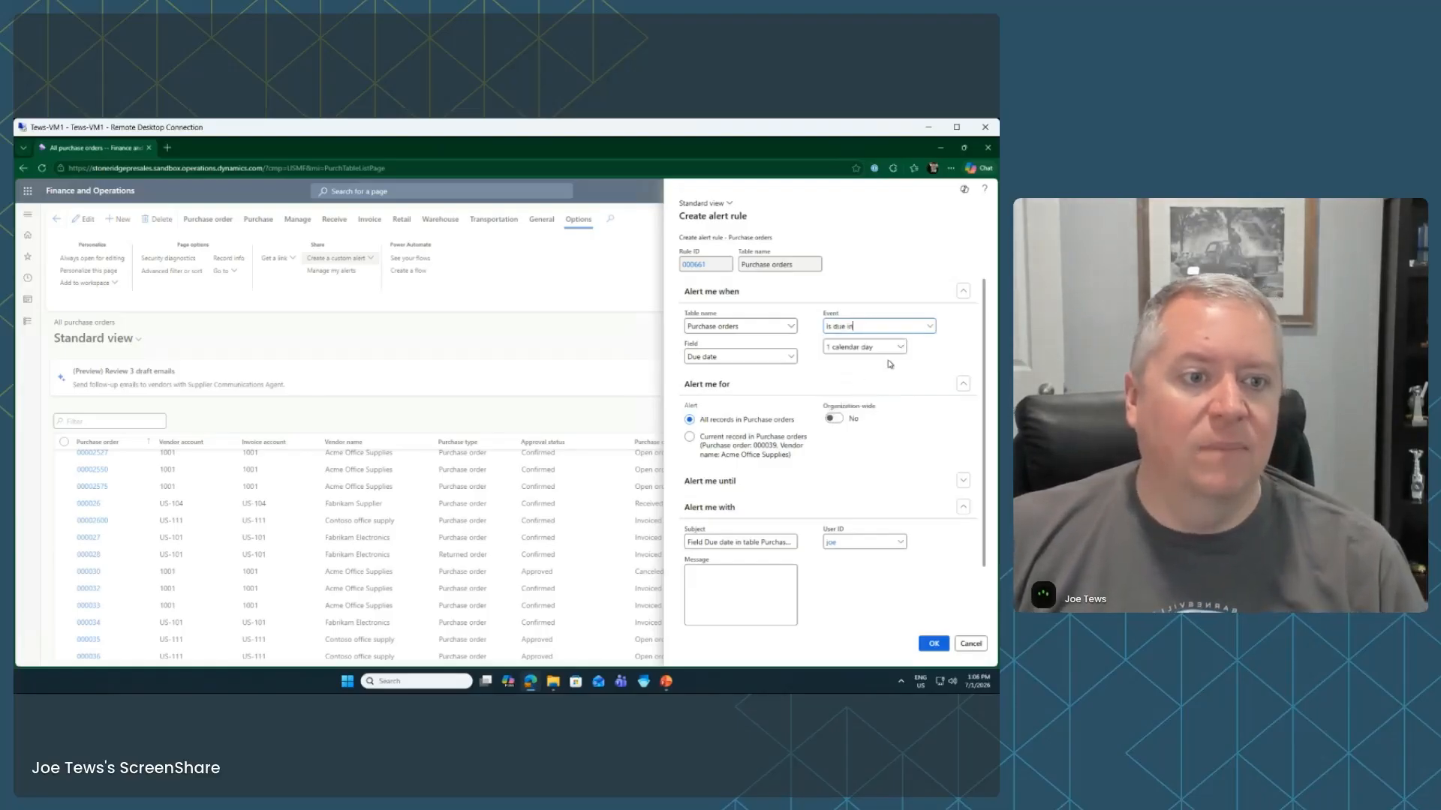
pyautogui.click(899, 346)
pyautogui.click(948, 347)
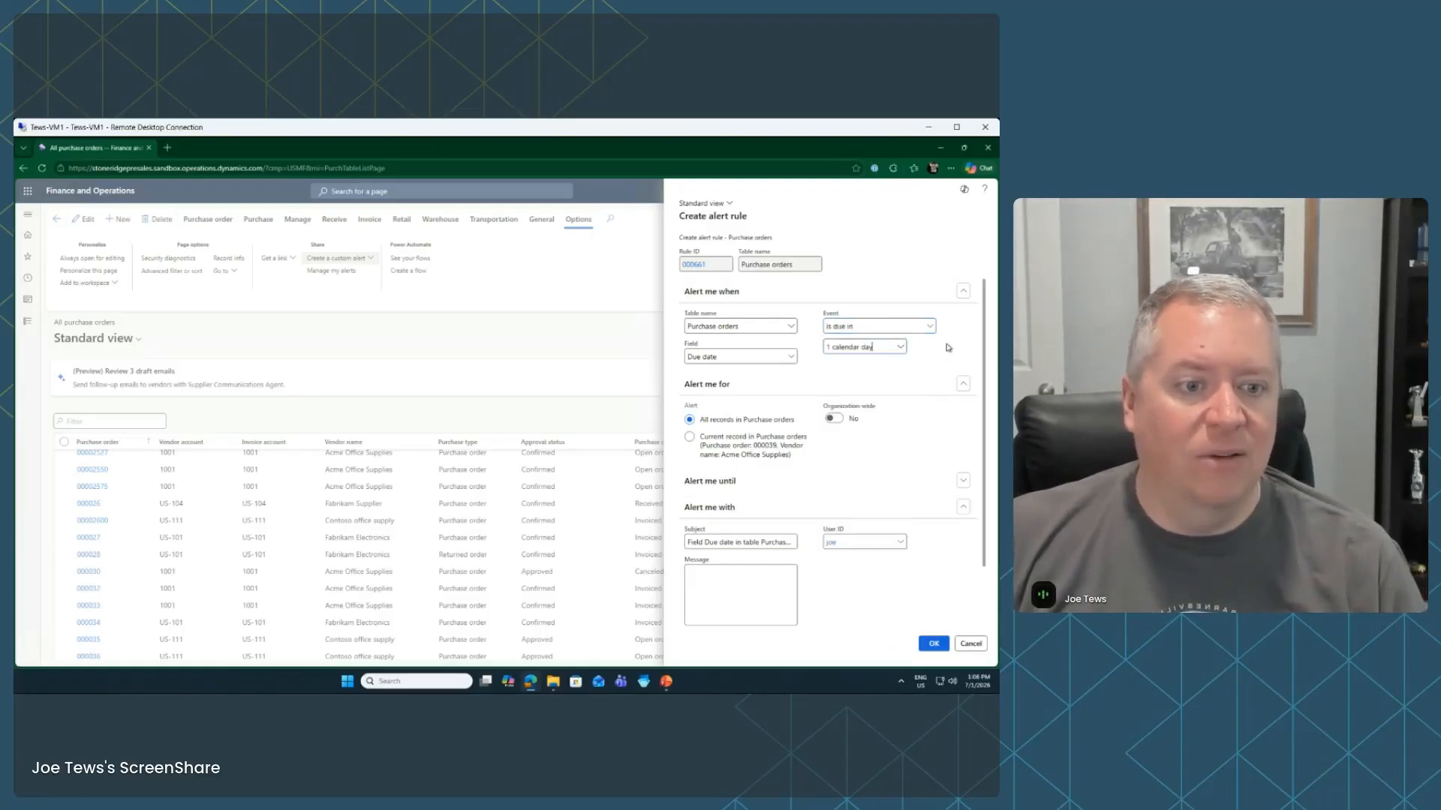
pyautogui.click(931, 327)
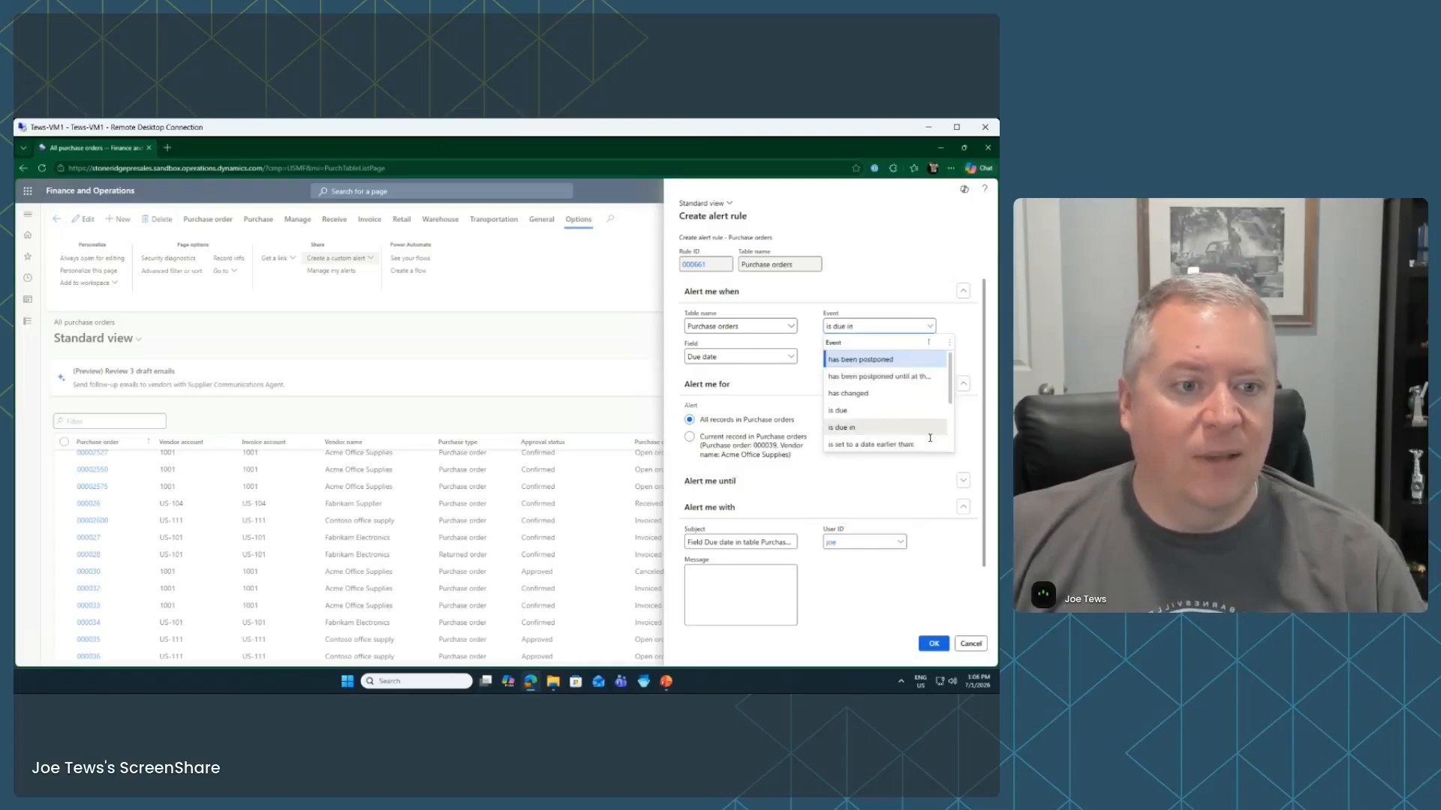
pyautogui.scroll(-2, 930, 437)
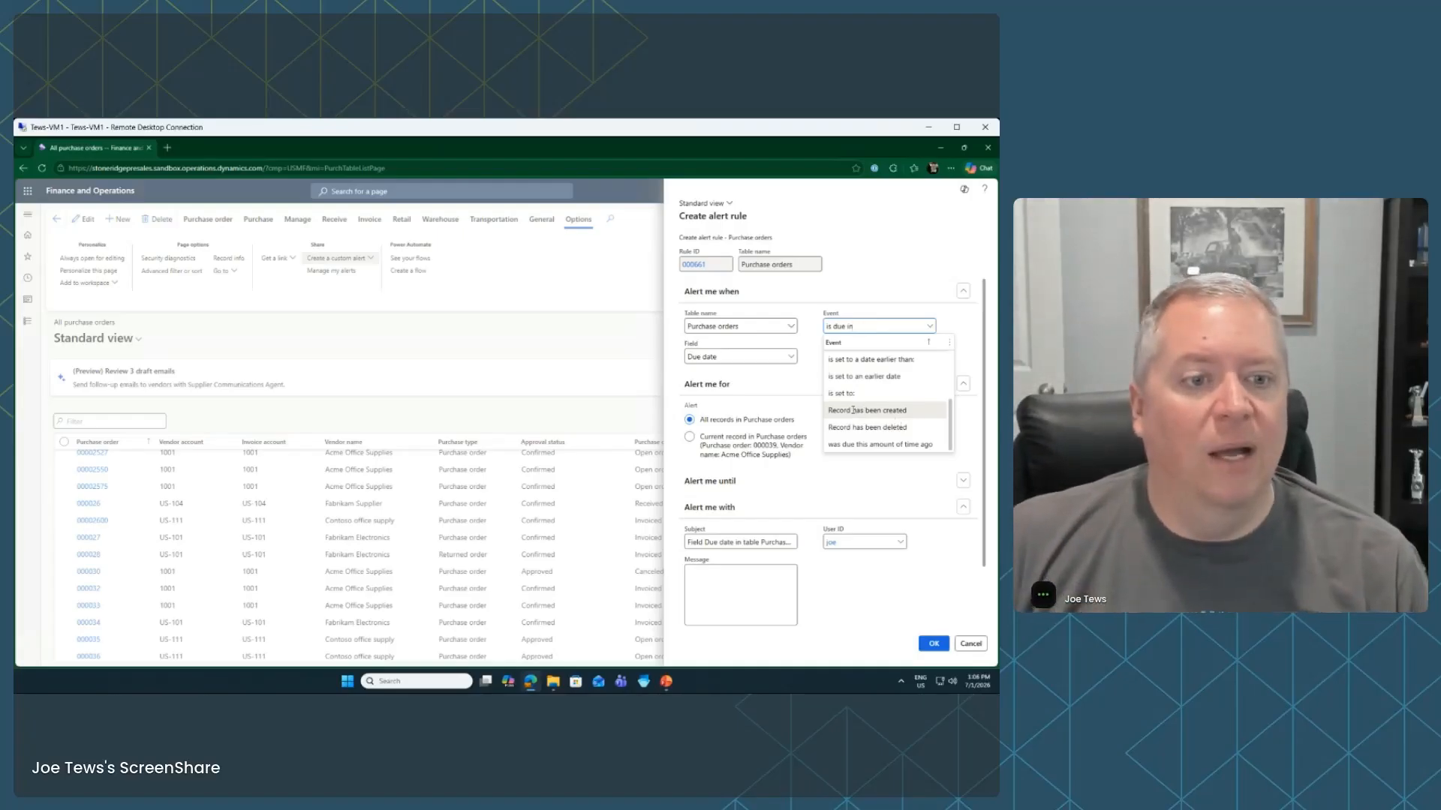
pyautogui.click(905, 445)
pyautogui.click(900, 349)
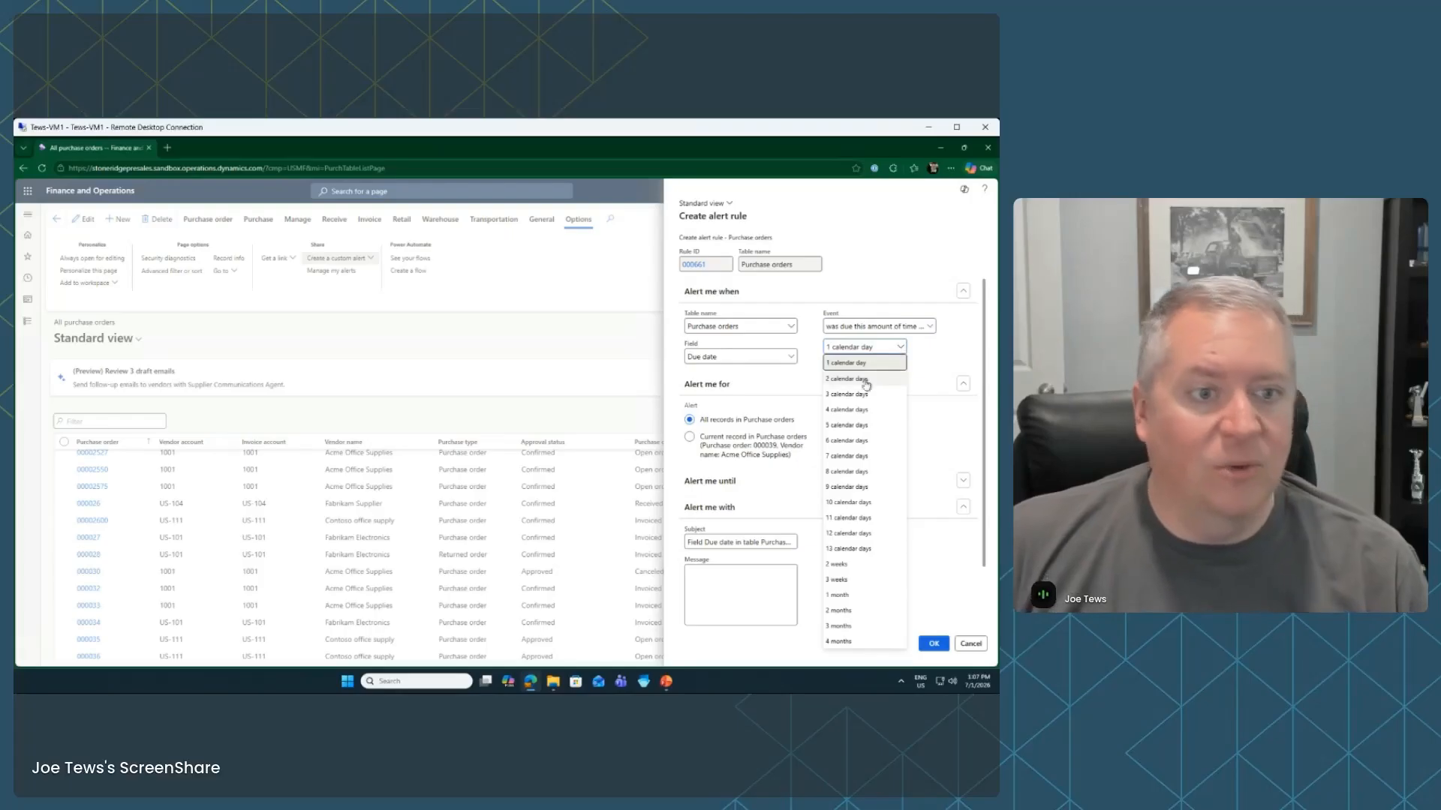
pyautogui.click(884, 377)
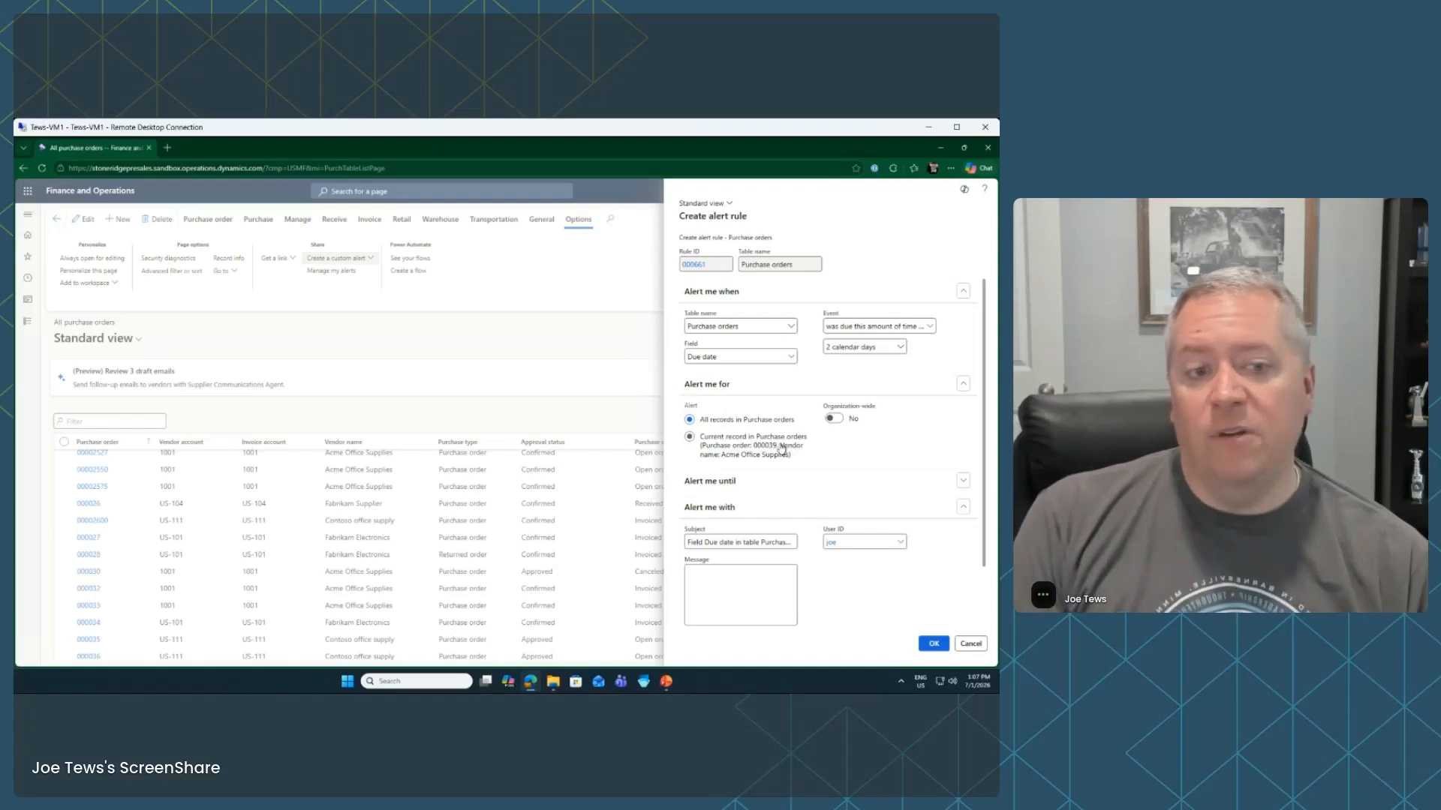
# Switch Organization-wide to Yes so the alert covers all purchase order records
pyautogui.click(832, 421)
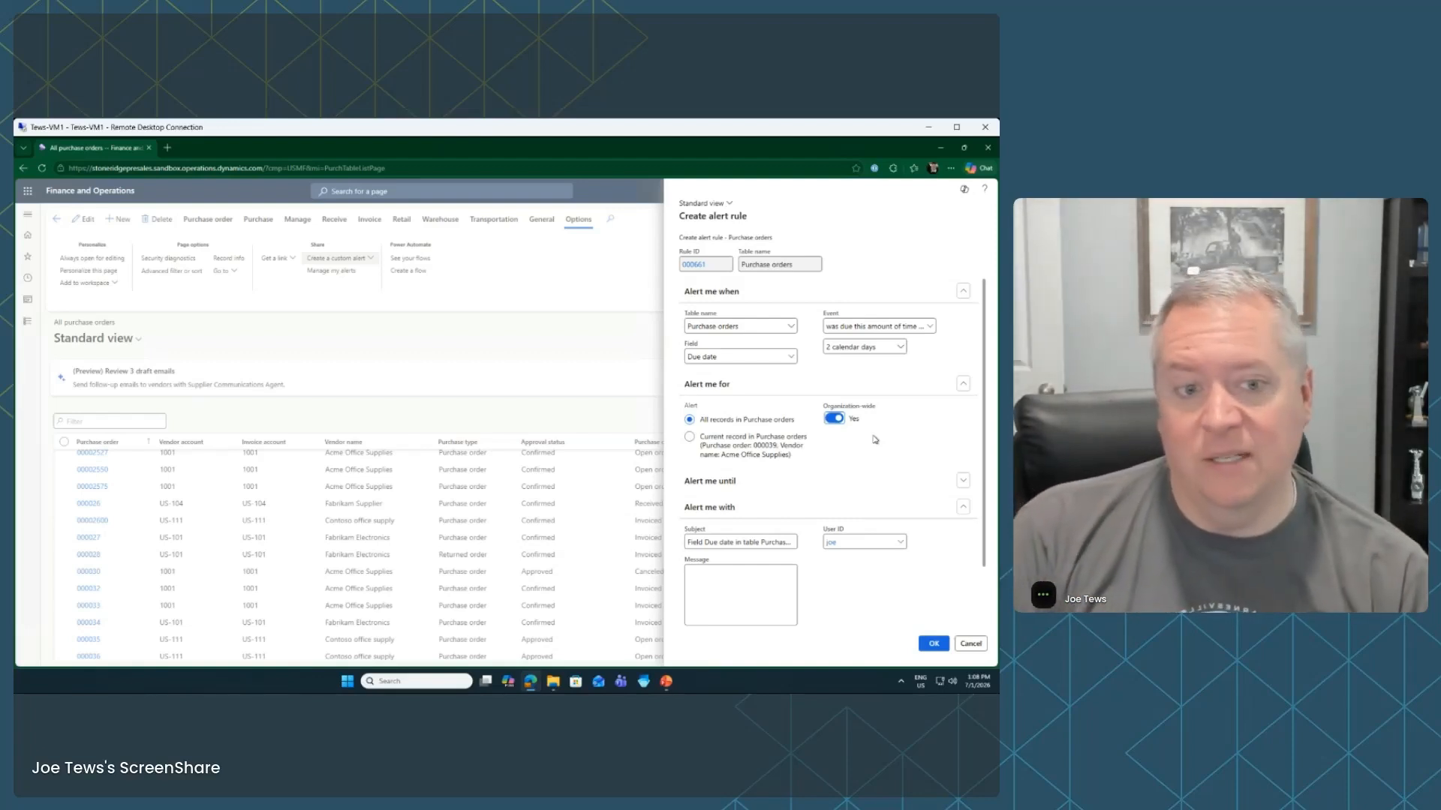
# Give the alert a fixed end date of July 2, 2026
pyautogui.click(964, 481)
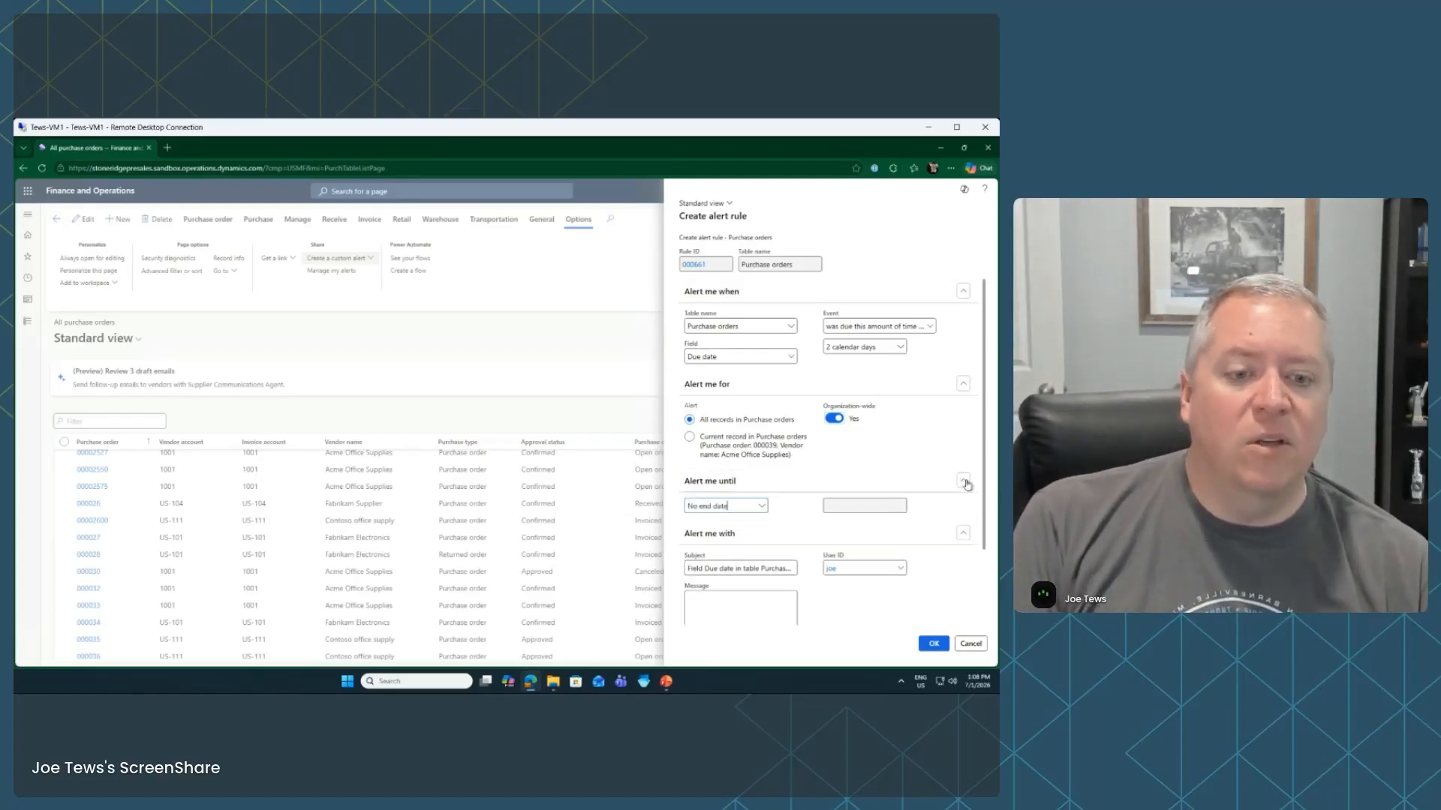
pyautogui.click(753, 505)
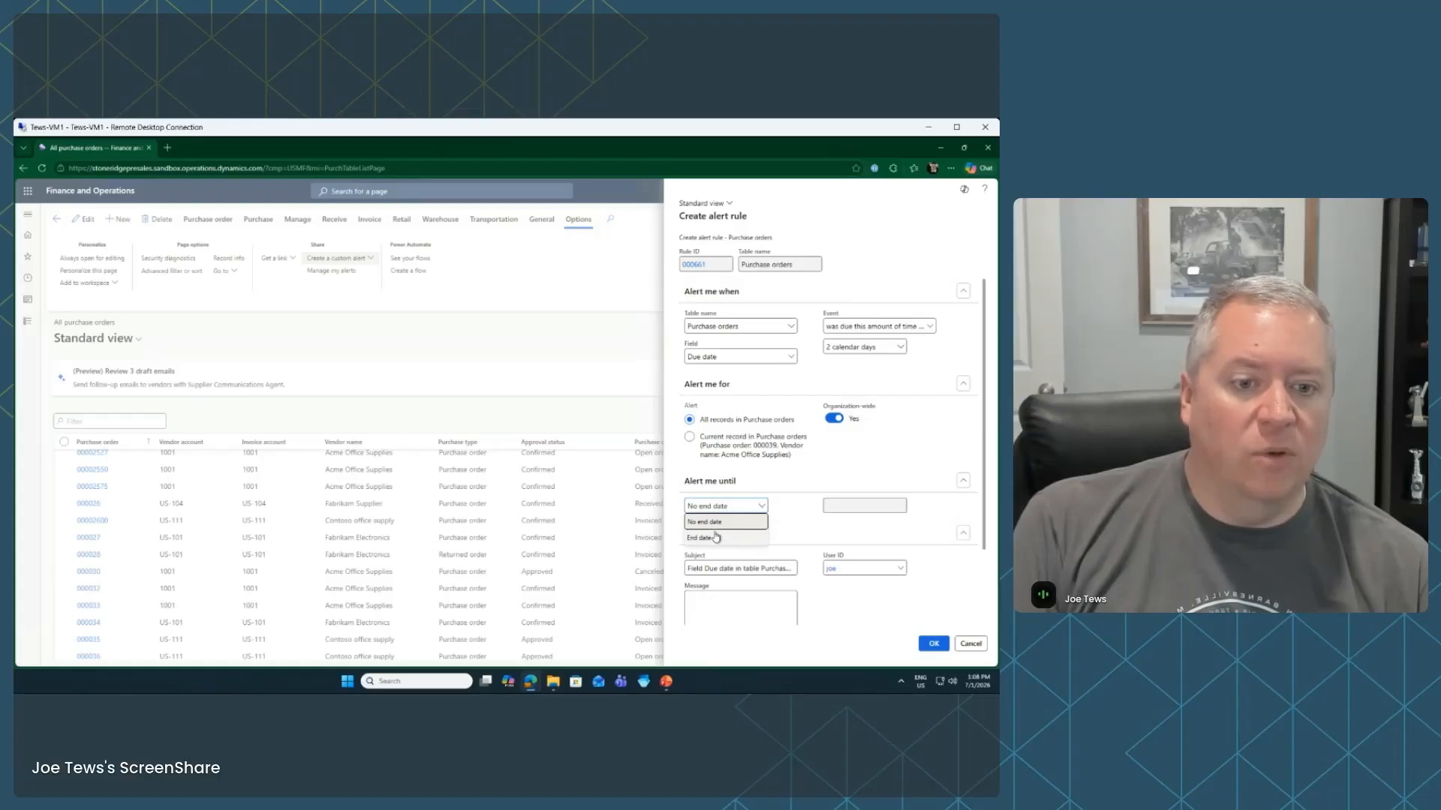
pyautogui.click(743, 537)
pyautogui.click(901, 507)
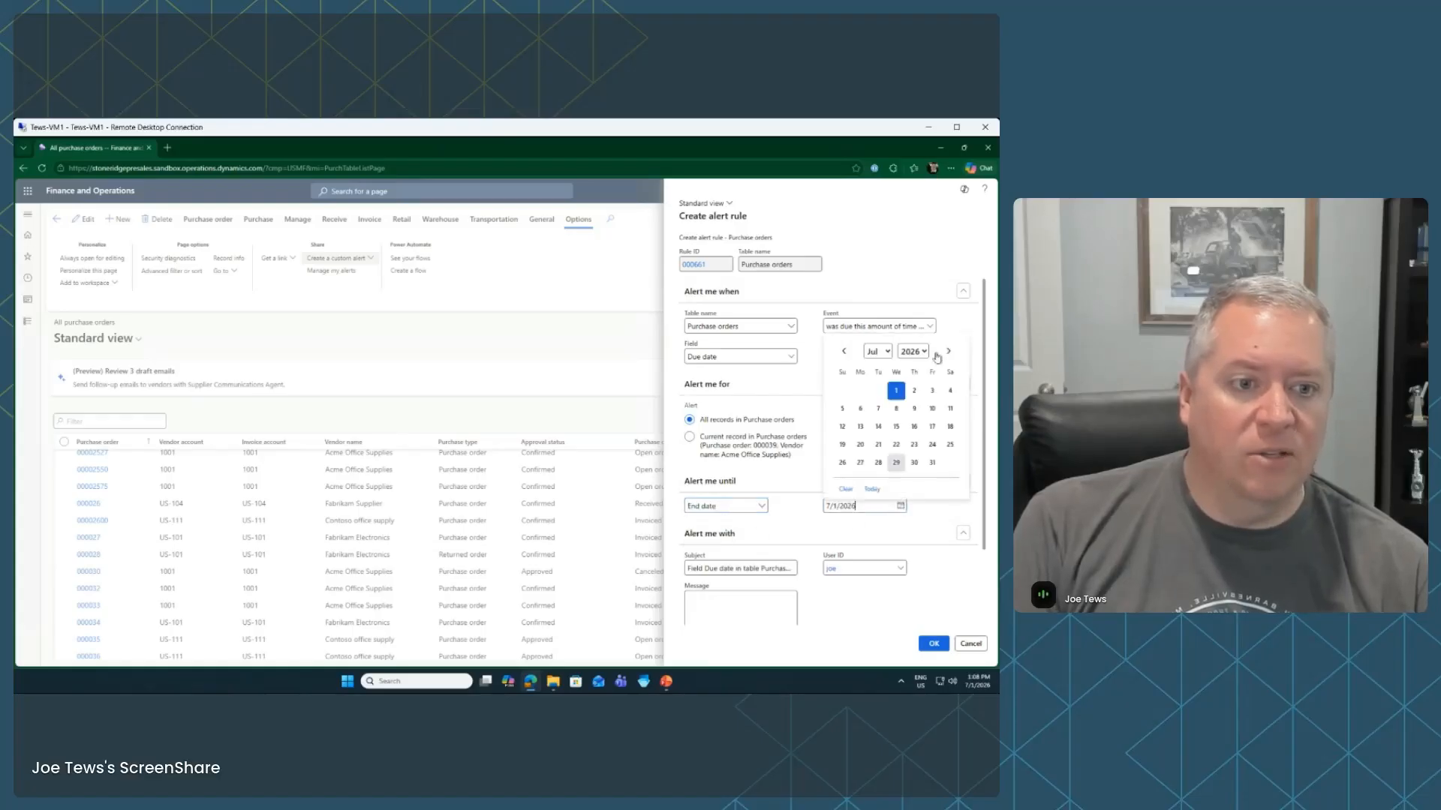
pyautogui.click(909, 392)
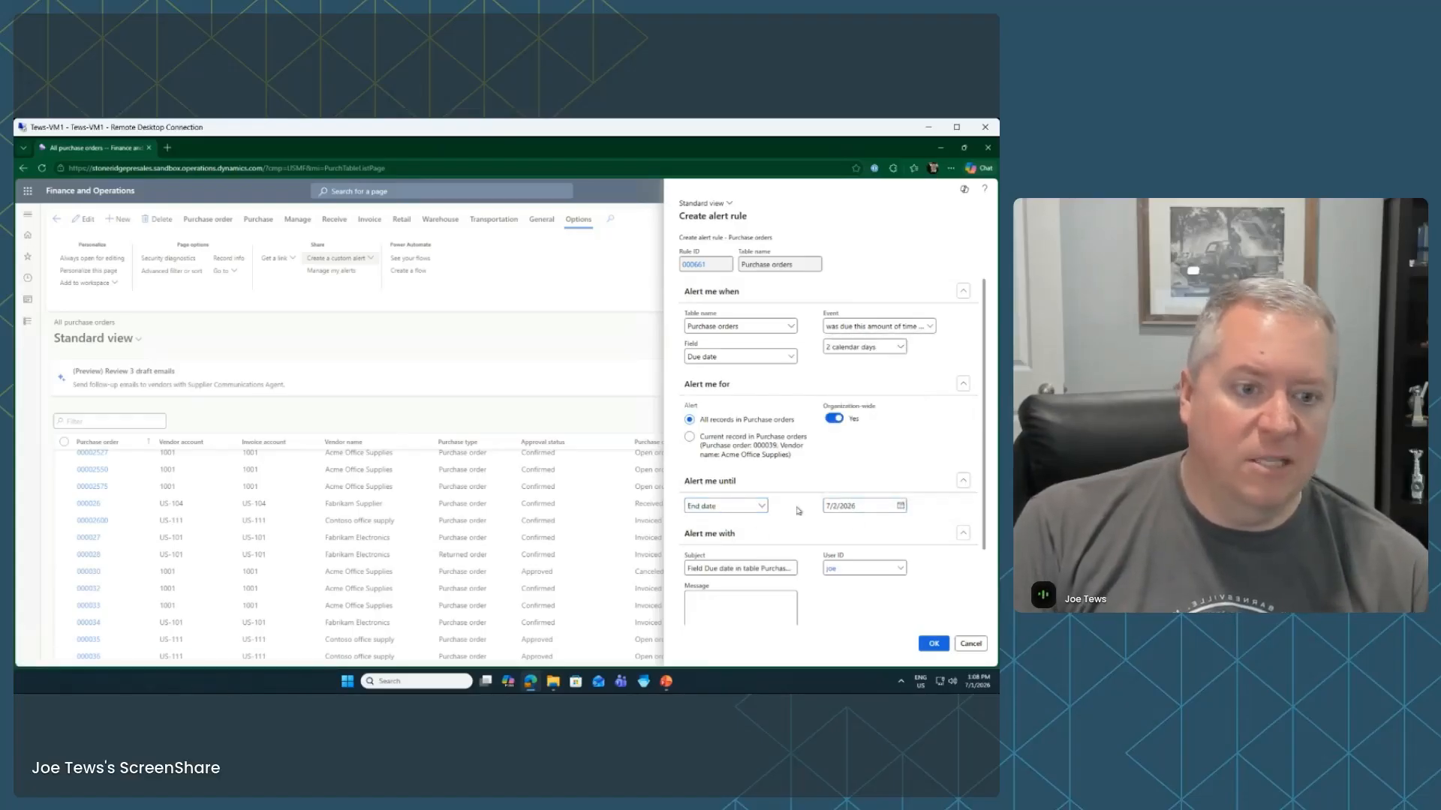
pyautogui.scroll(-2, 934, 544)
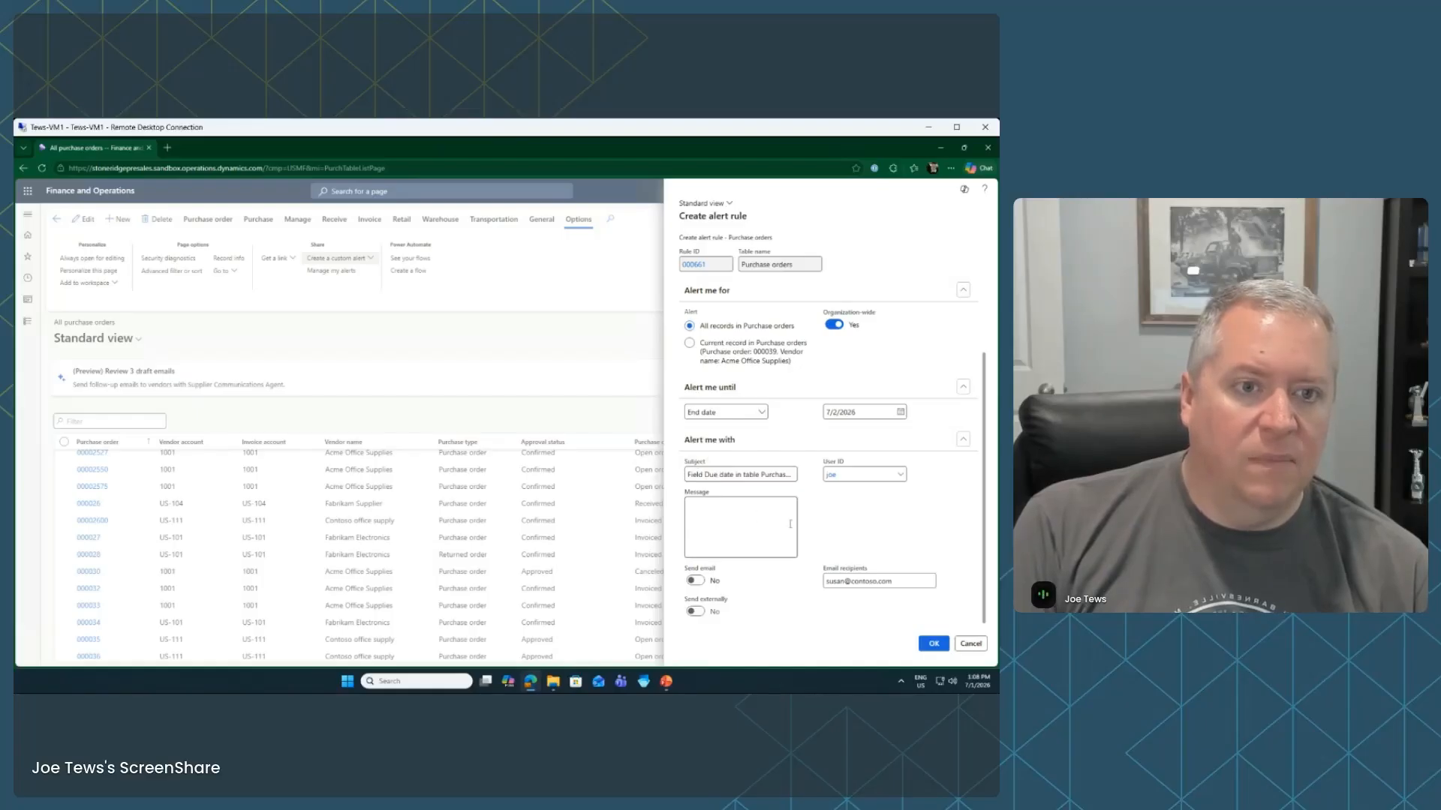
pyautogui.scroll(2, 790, 524)
pyautogui.click(892, 330)
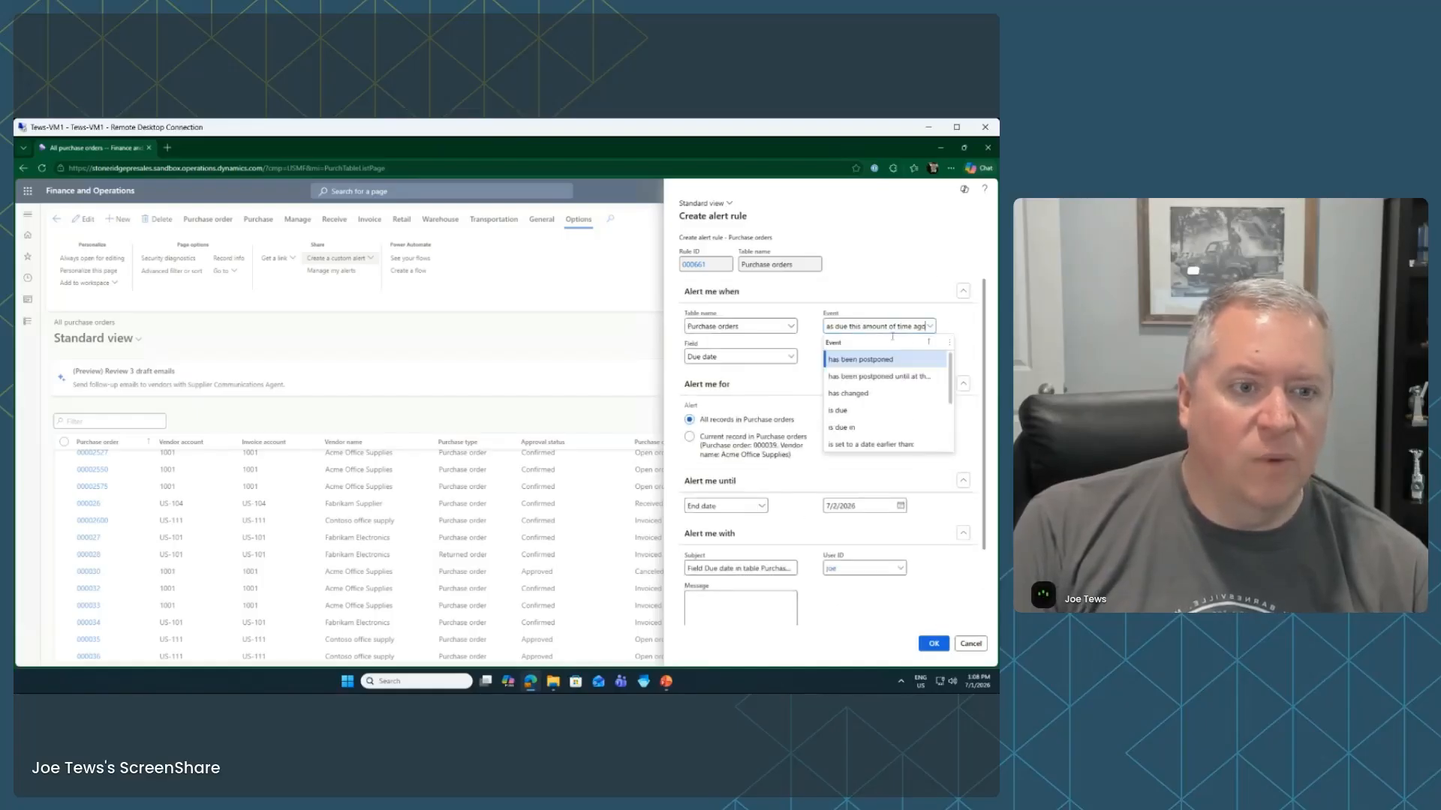
pyautogui.click(878, 362)
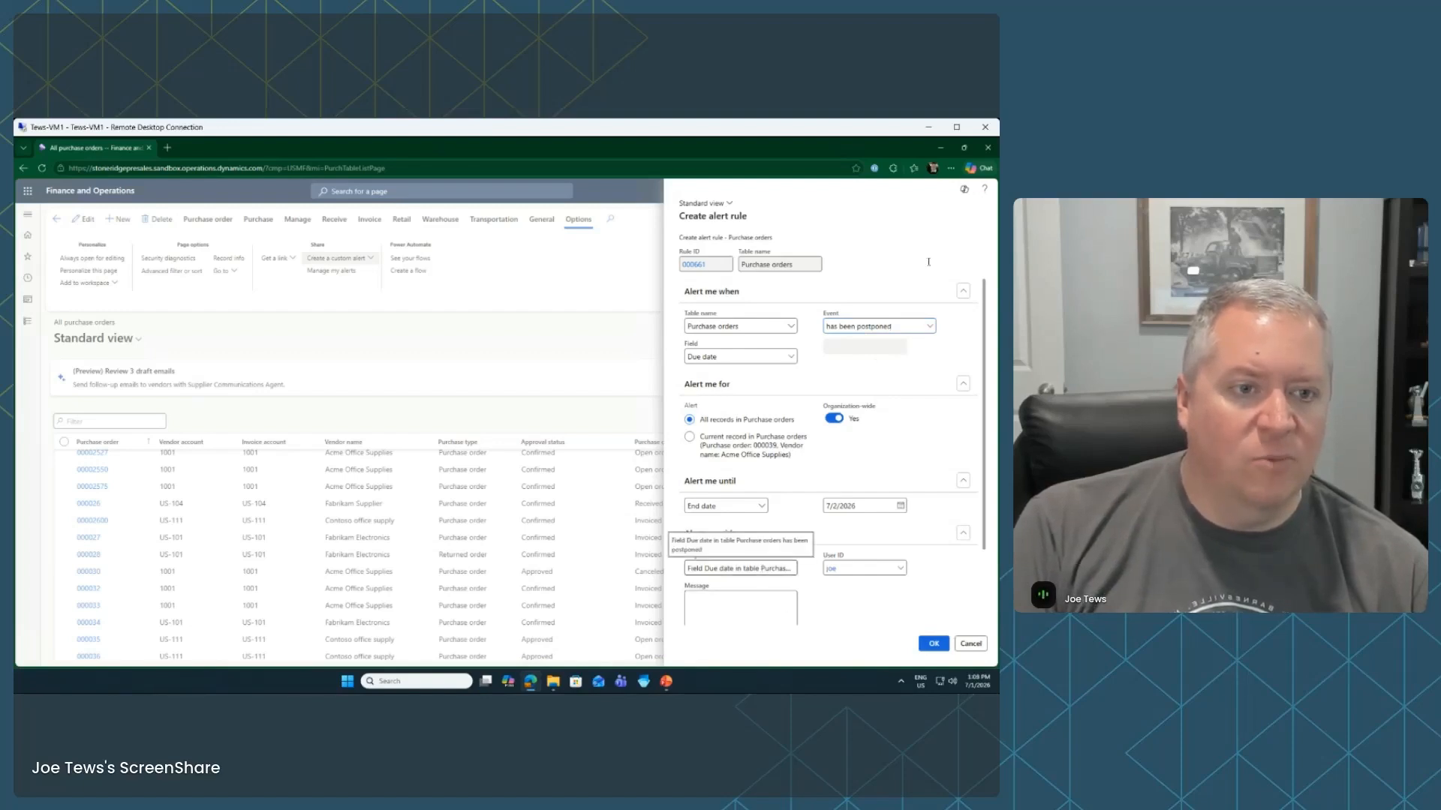
pyautogui.click(929, 326)
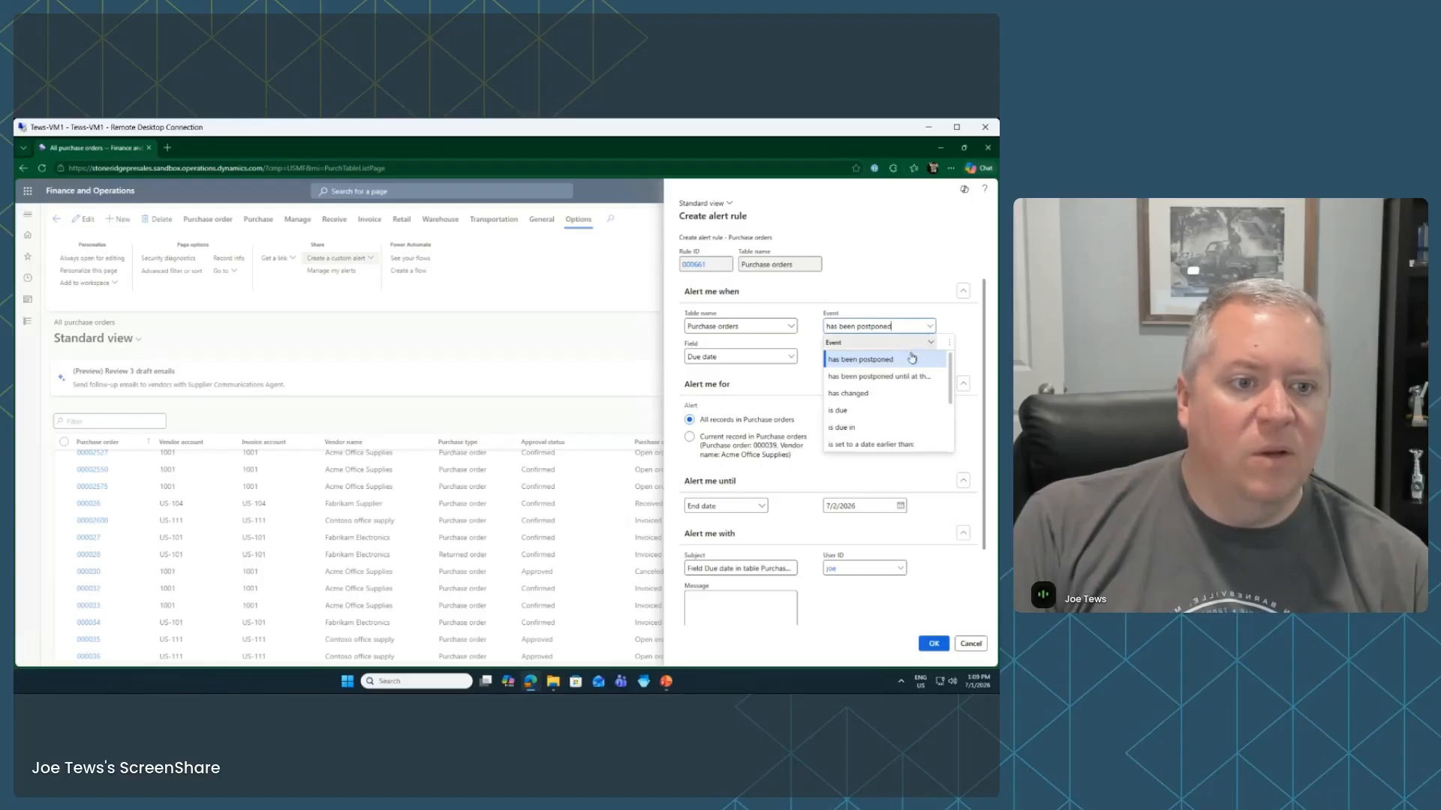
pyautogui.click(866, 426)
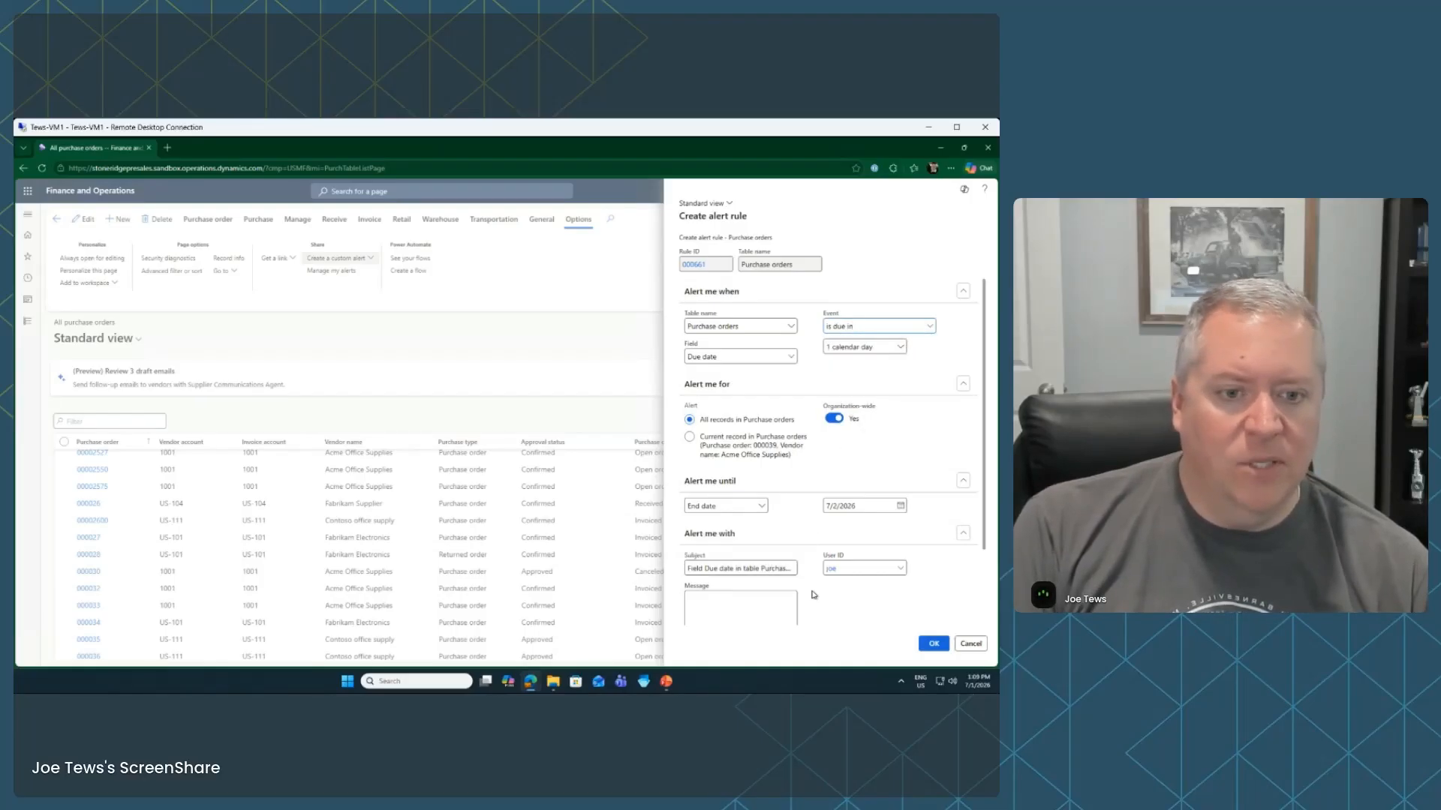
pyautogui.scroll(-1, 771, 518)
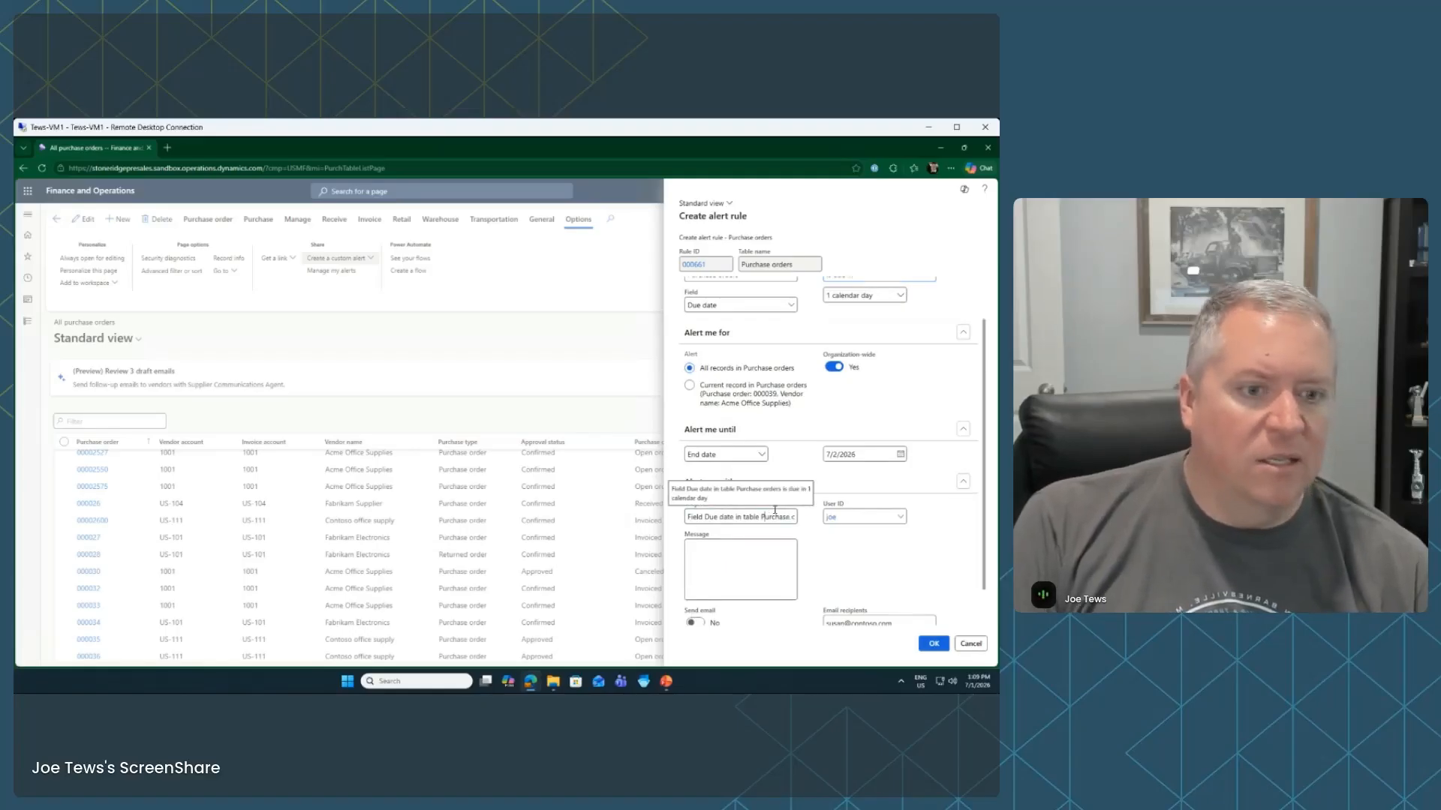
pyautogui.click(771, 517)
pyautogui.click(756, 574)
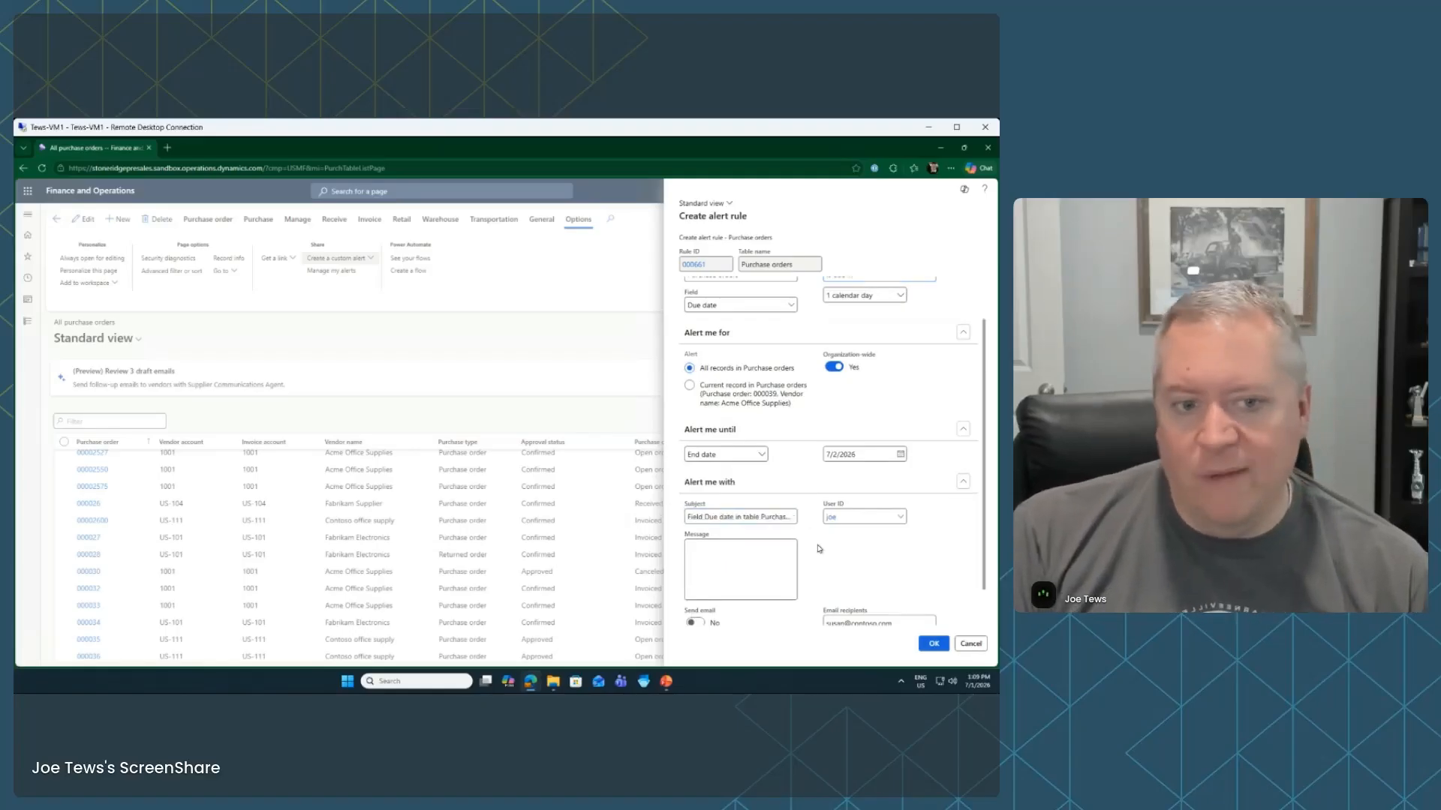
pyautogui.scroll(-1, 818, 564)
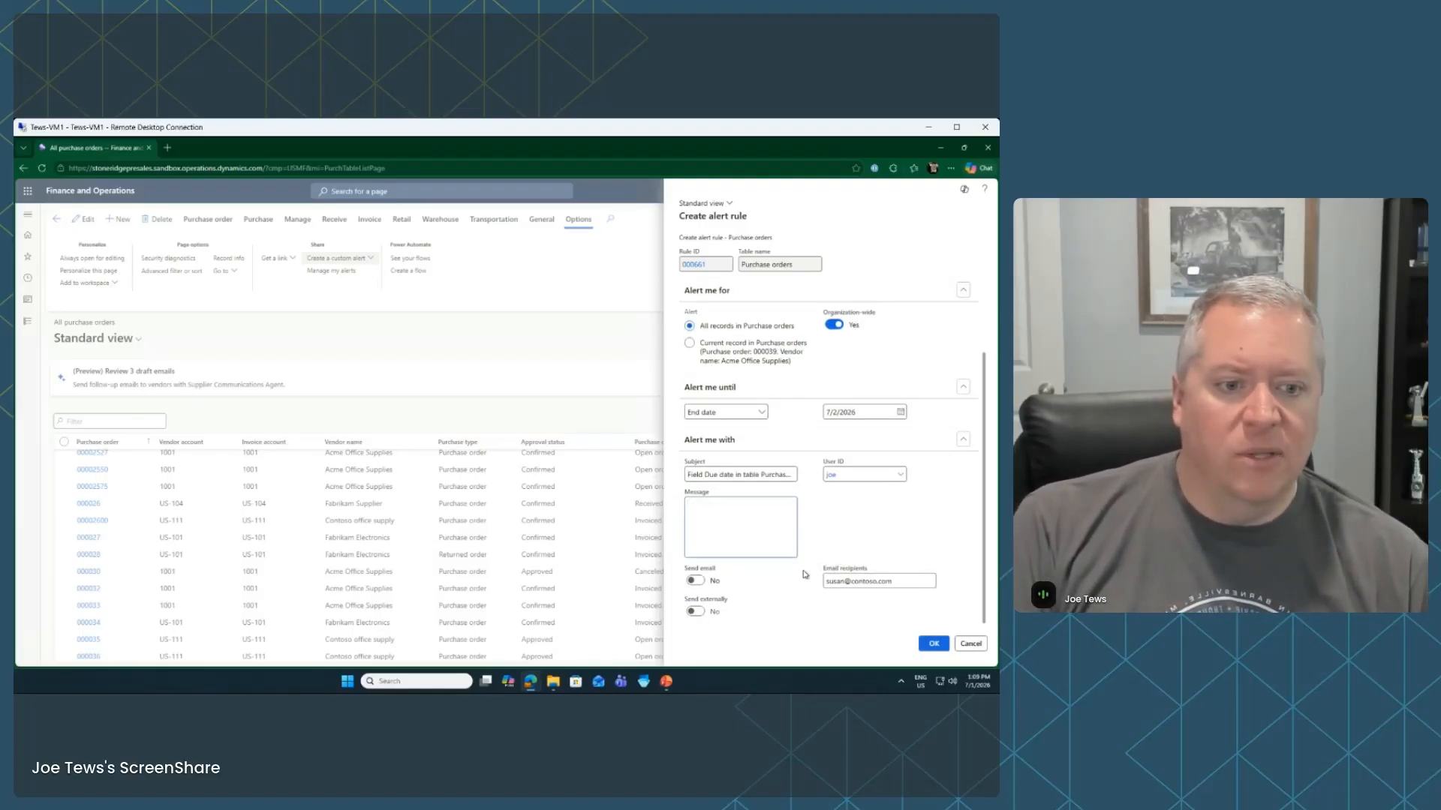
# Turn on Send email, replace the recipient with your own e-mail address, then cancel the rule
pyautogui.click(693, 582)
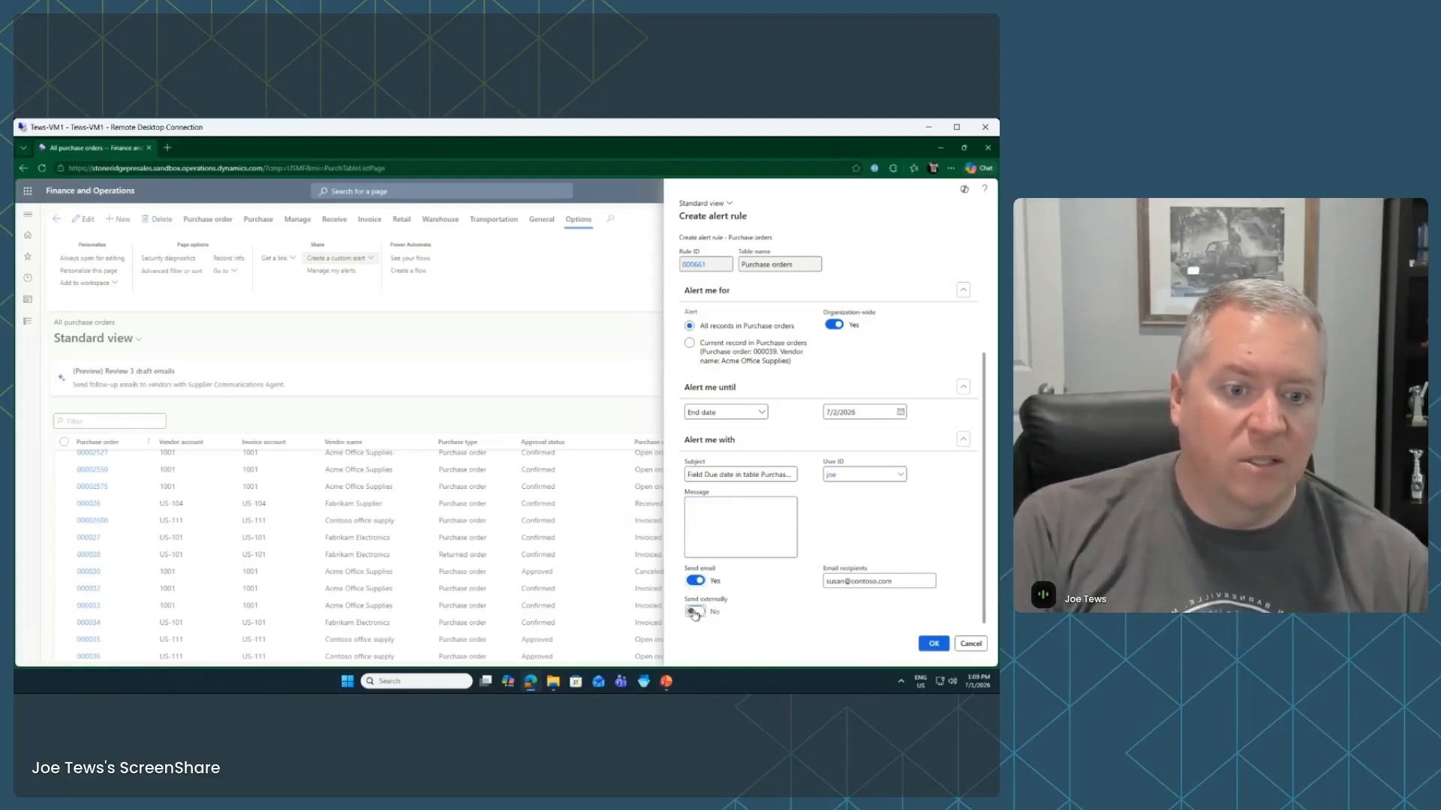
pyautogui.click(694, 581)
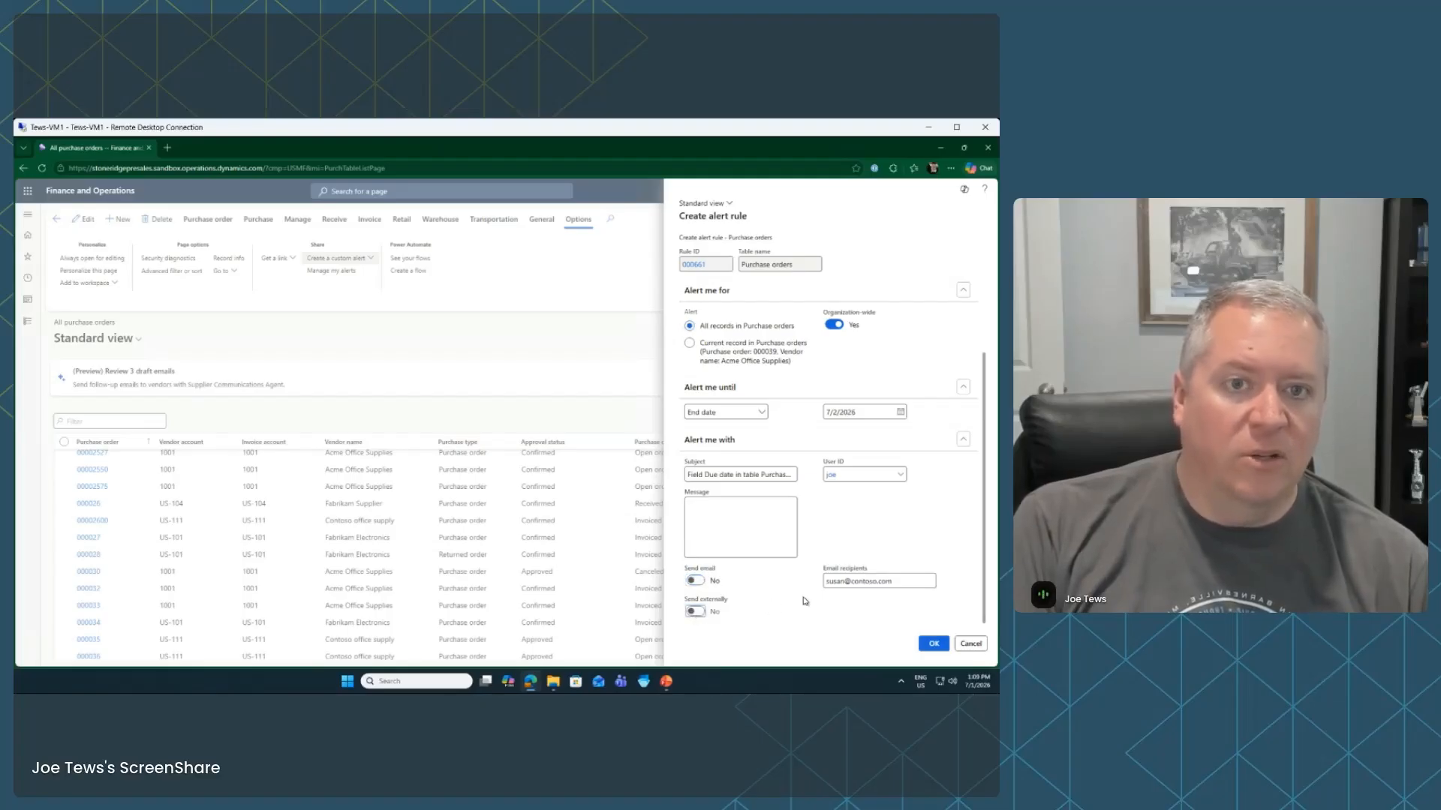
pyautogui.click(694, 580)
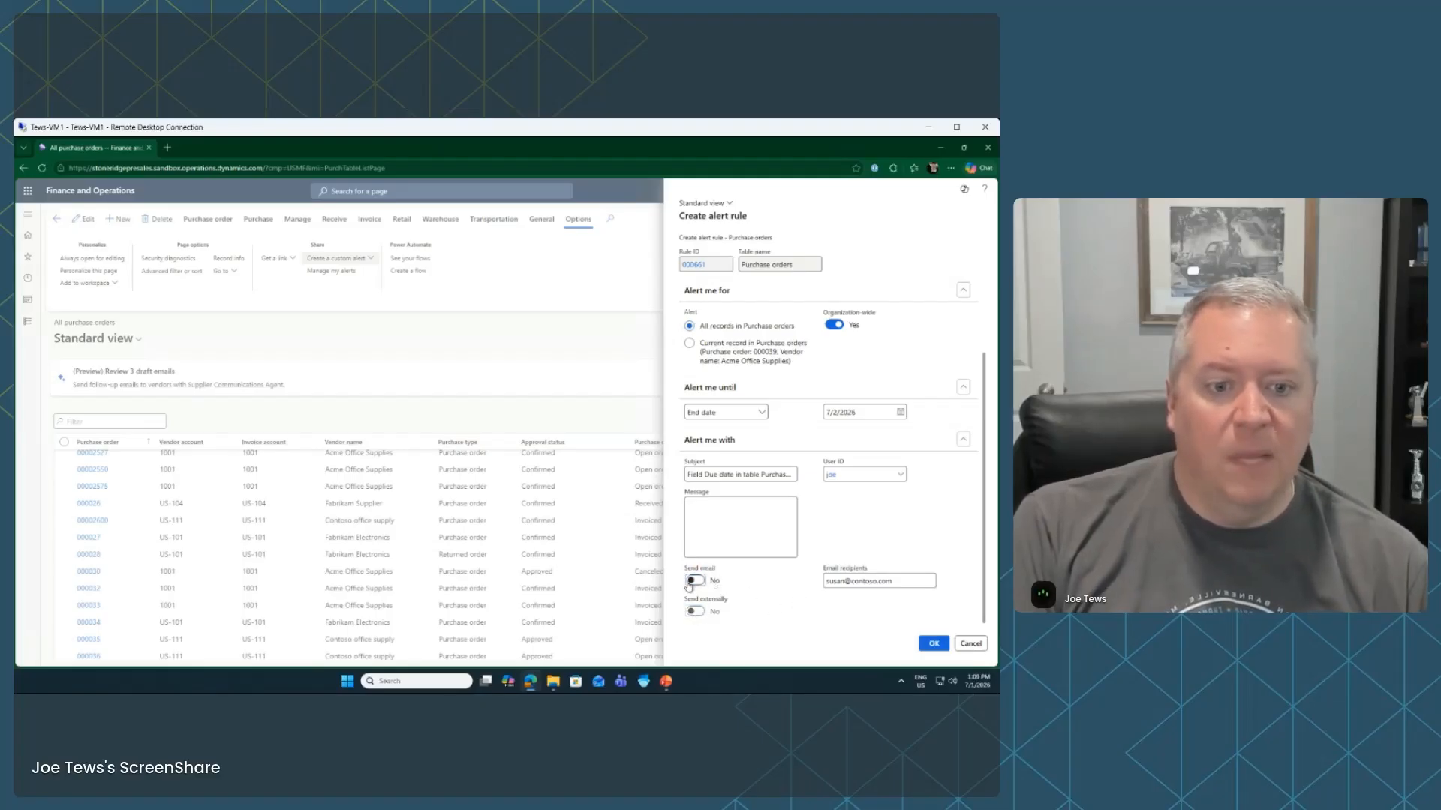
pyautogui.click(903, 581)
pyautogui.moveTo(906, 580); pyautogui.dragTo(788, 580)
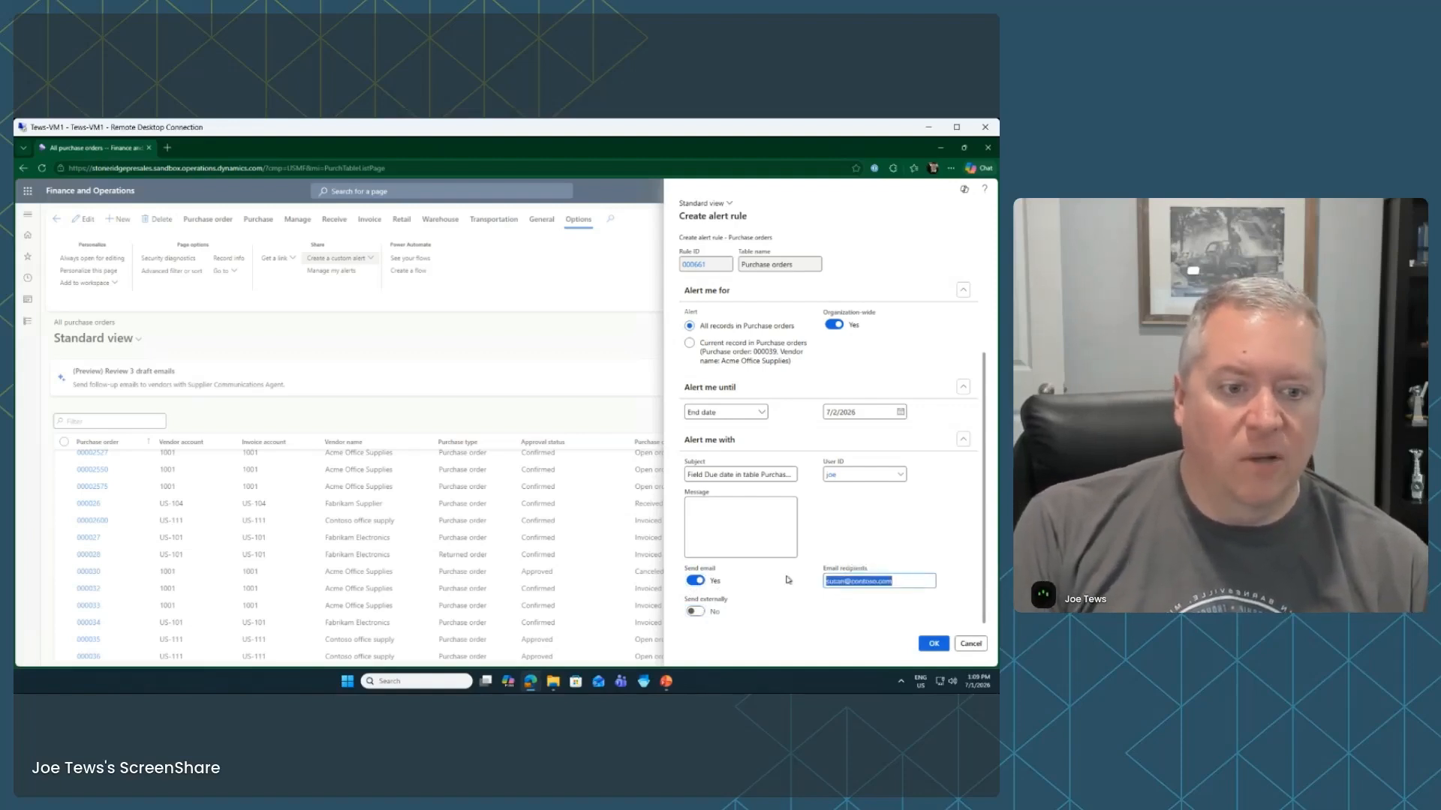
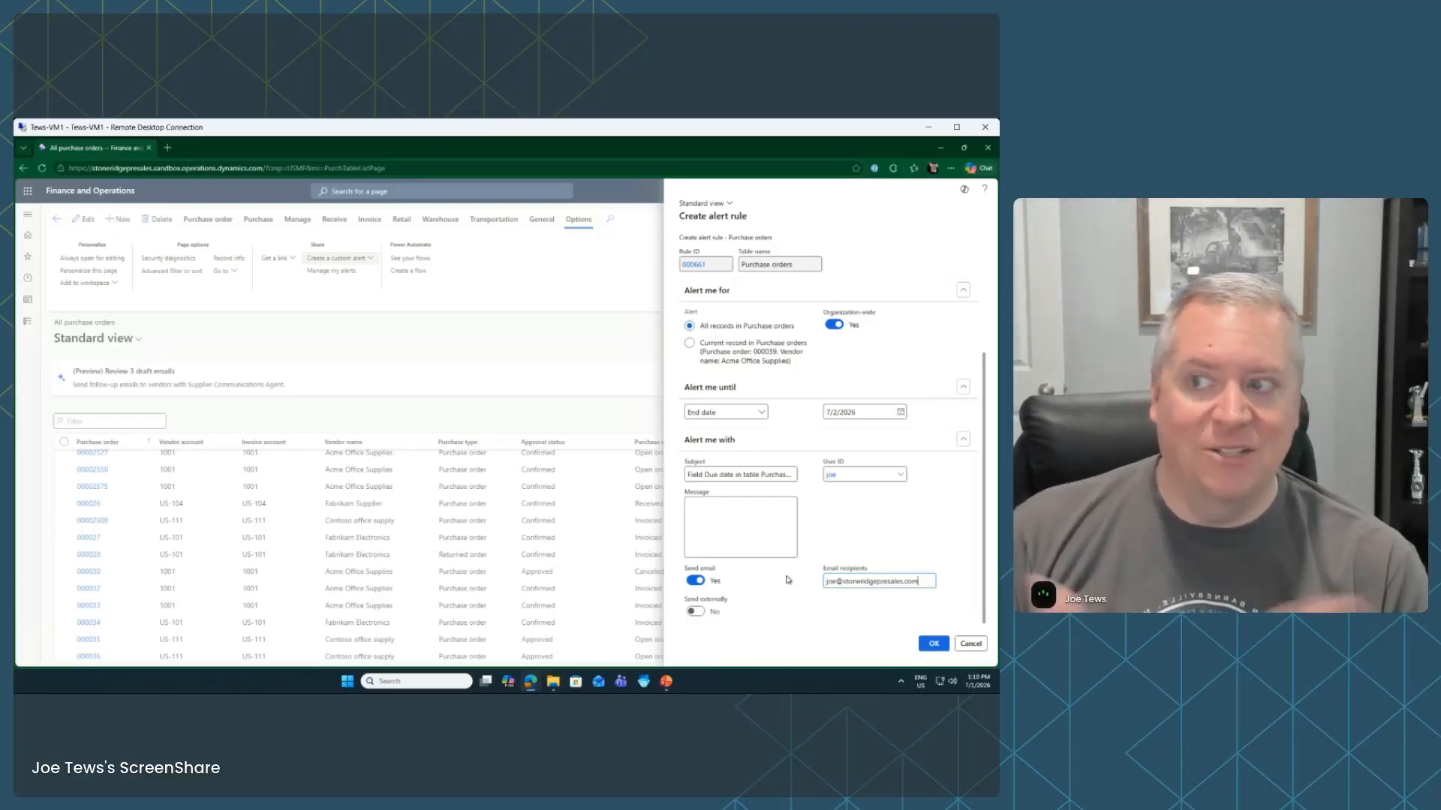
pyautogui.click(966, 648)
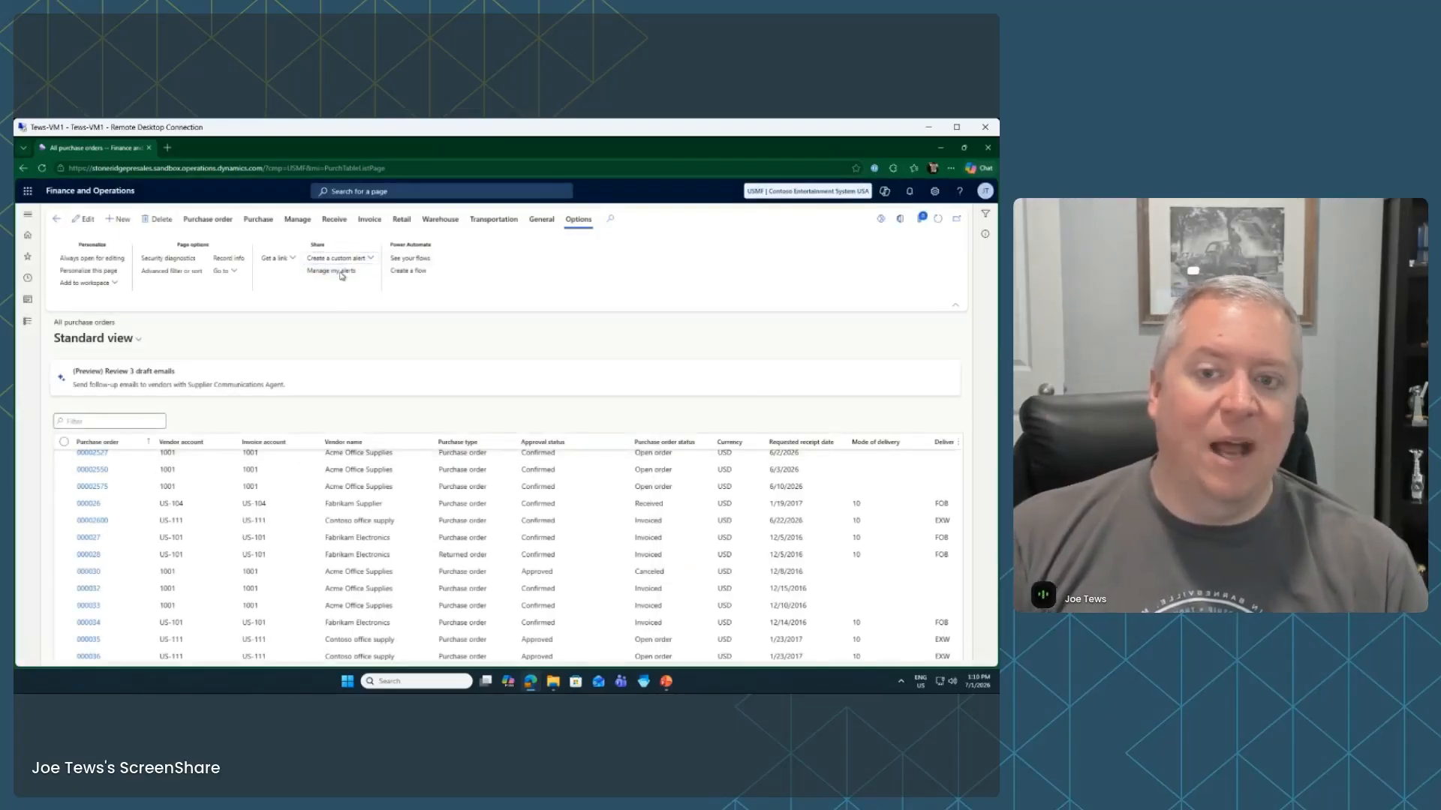
# Open Manage my alerts, then the personal user options
pyautogui.click(331, 271)
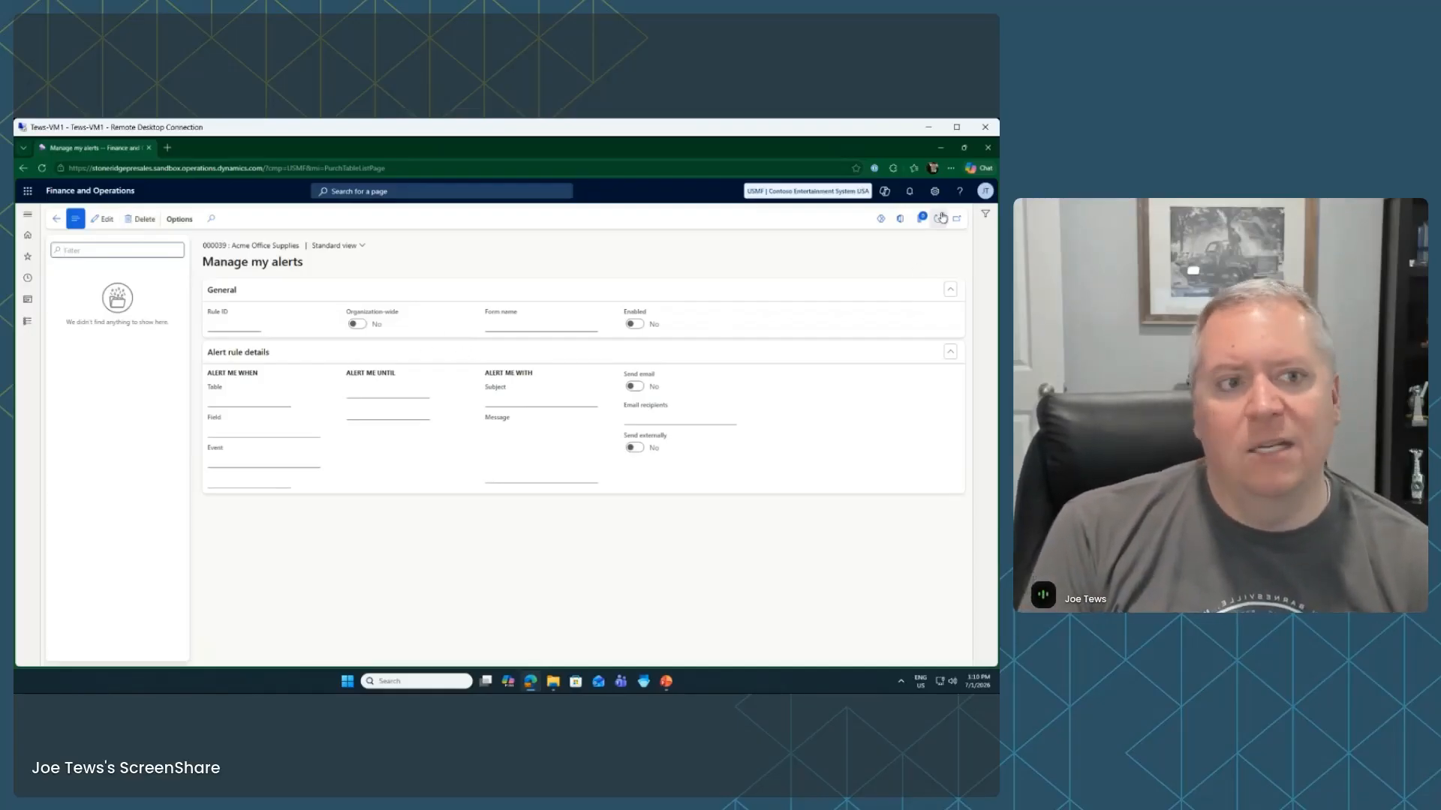
pyautogui.click(935, 192)
pyautogui.click(943, 211)
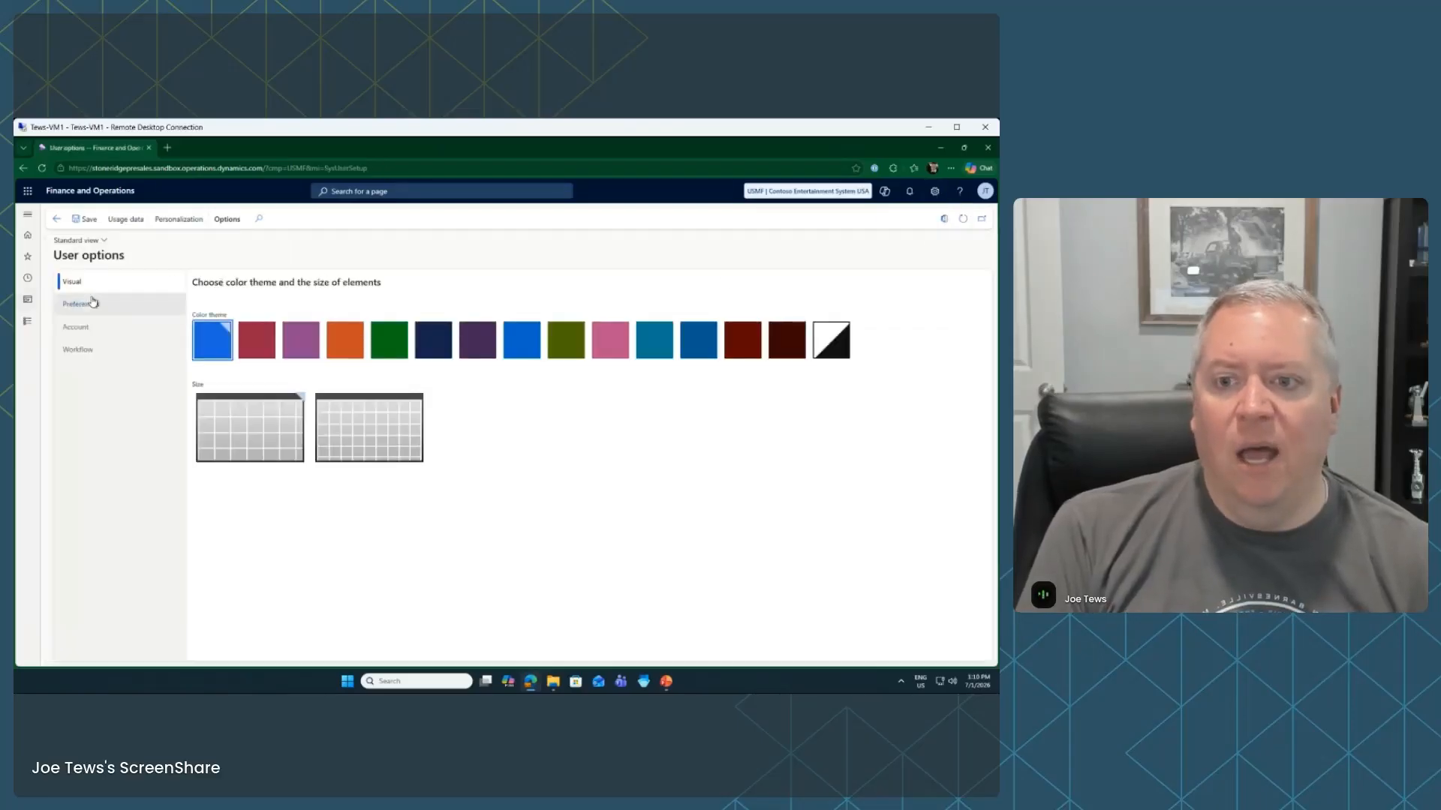
pyautogui.click(111, 312)
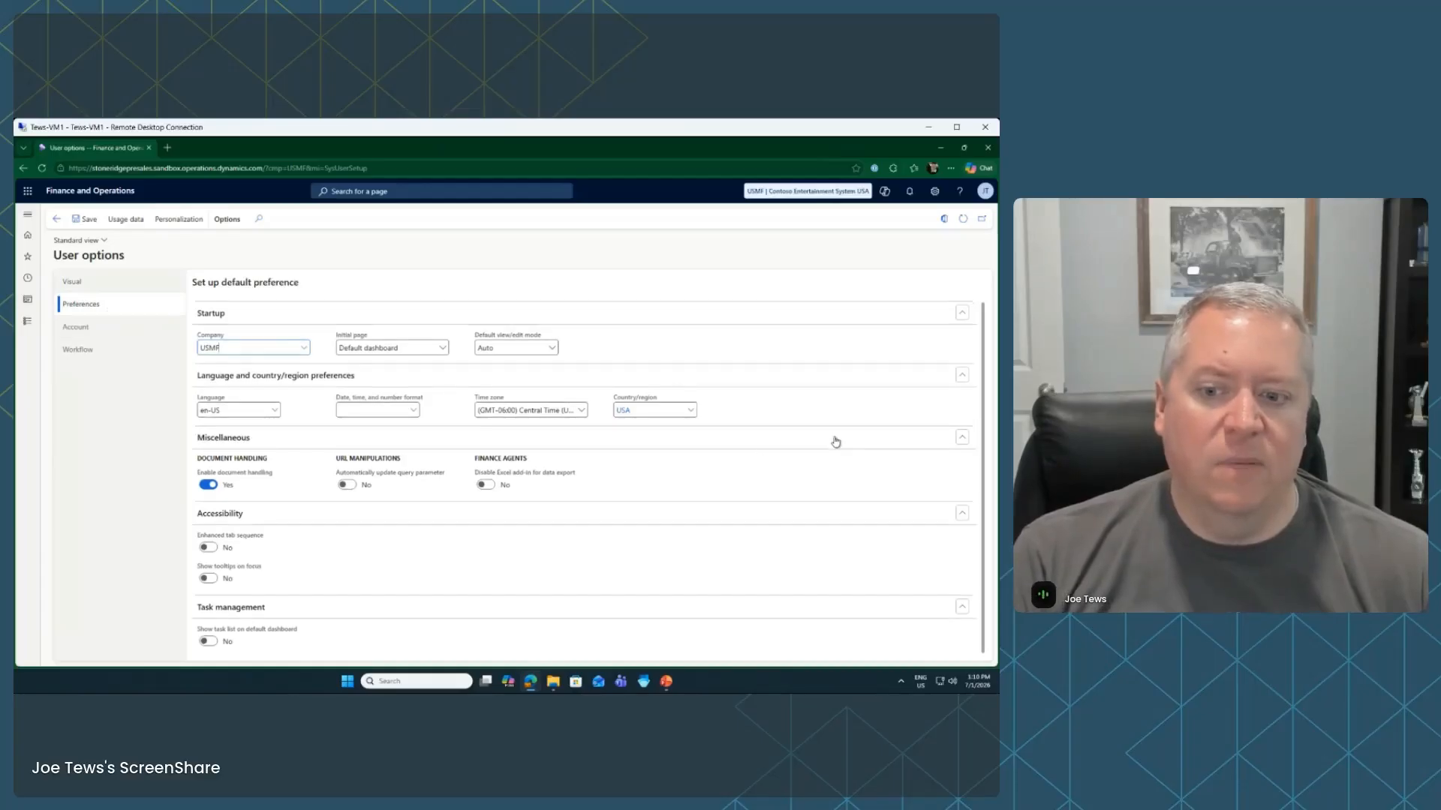
pyautogui.click(95, 330)
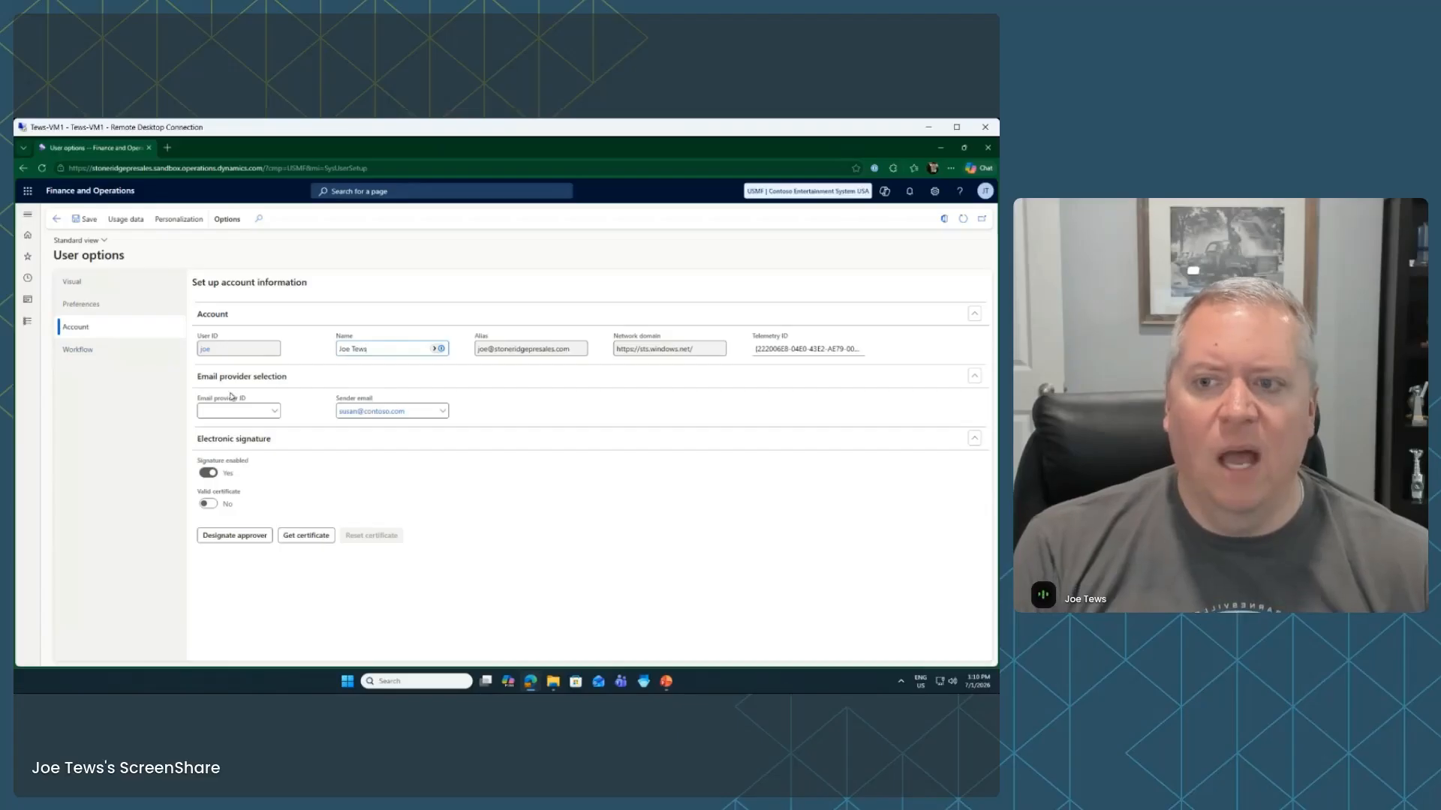
pyautogui.click(28, 323)
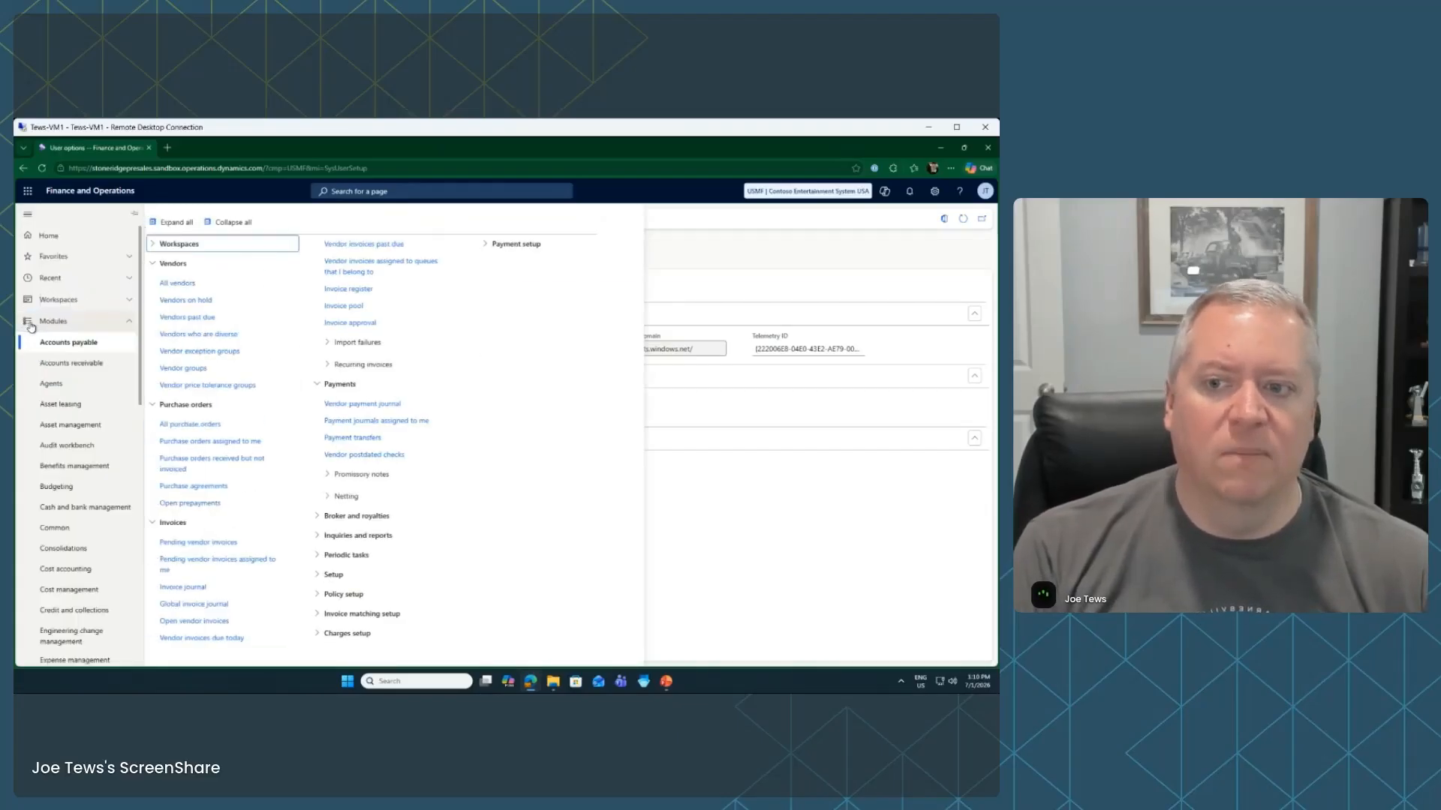
pyautogui.click(853, 509)
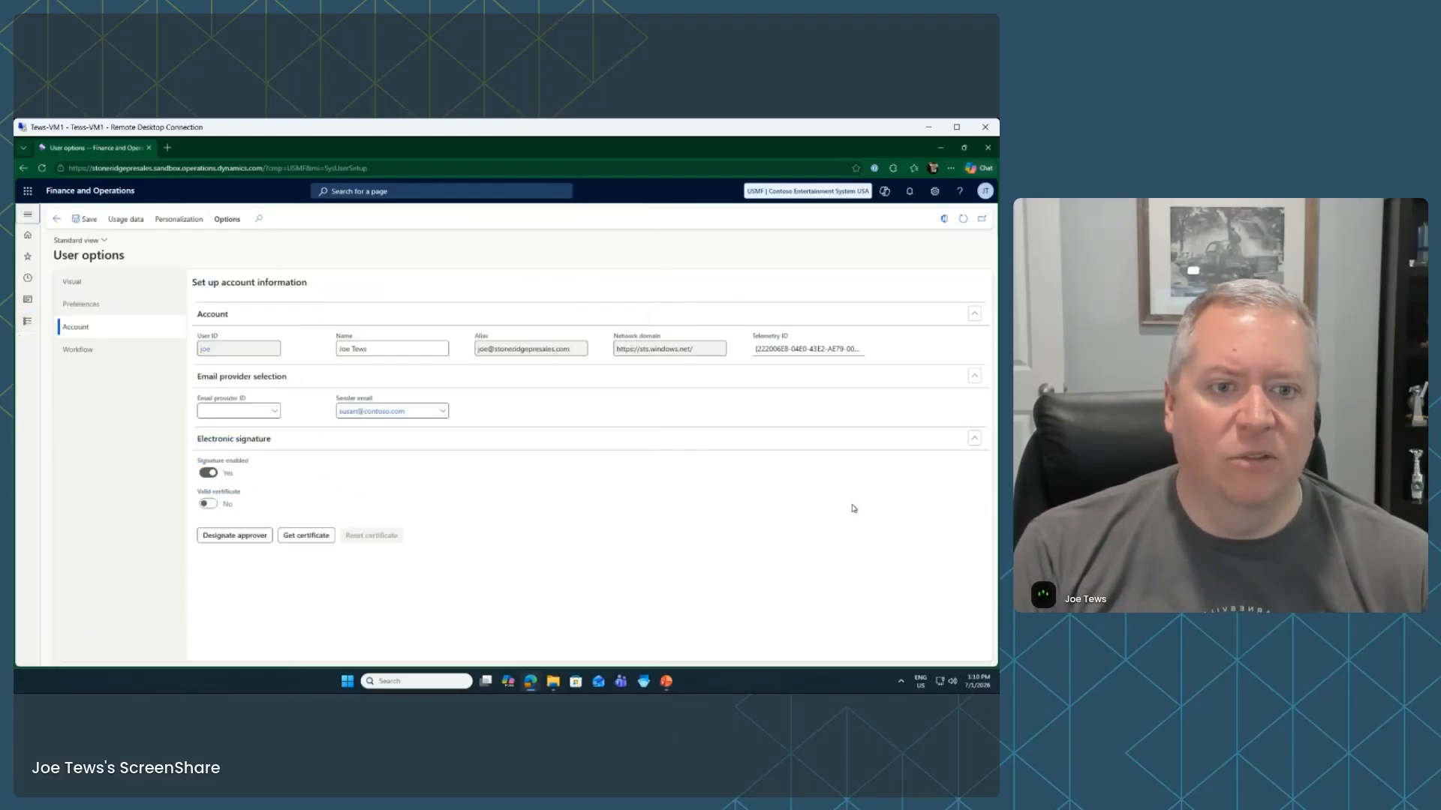
pyautogui.click(57, 218)
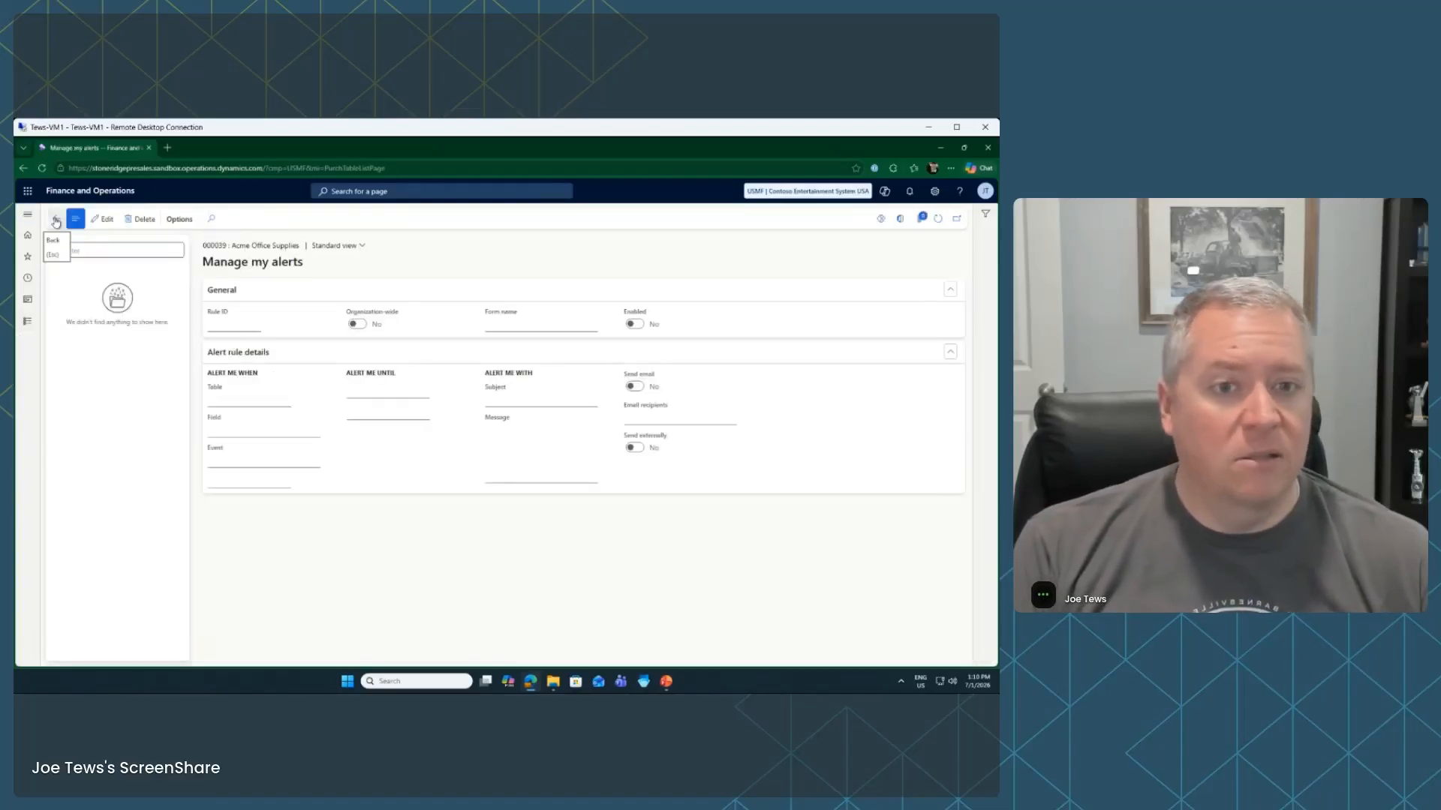
# Return to All purchase orders, browse the Modules pane, then close it
pyautogui.click(57, 220)
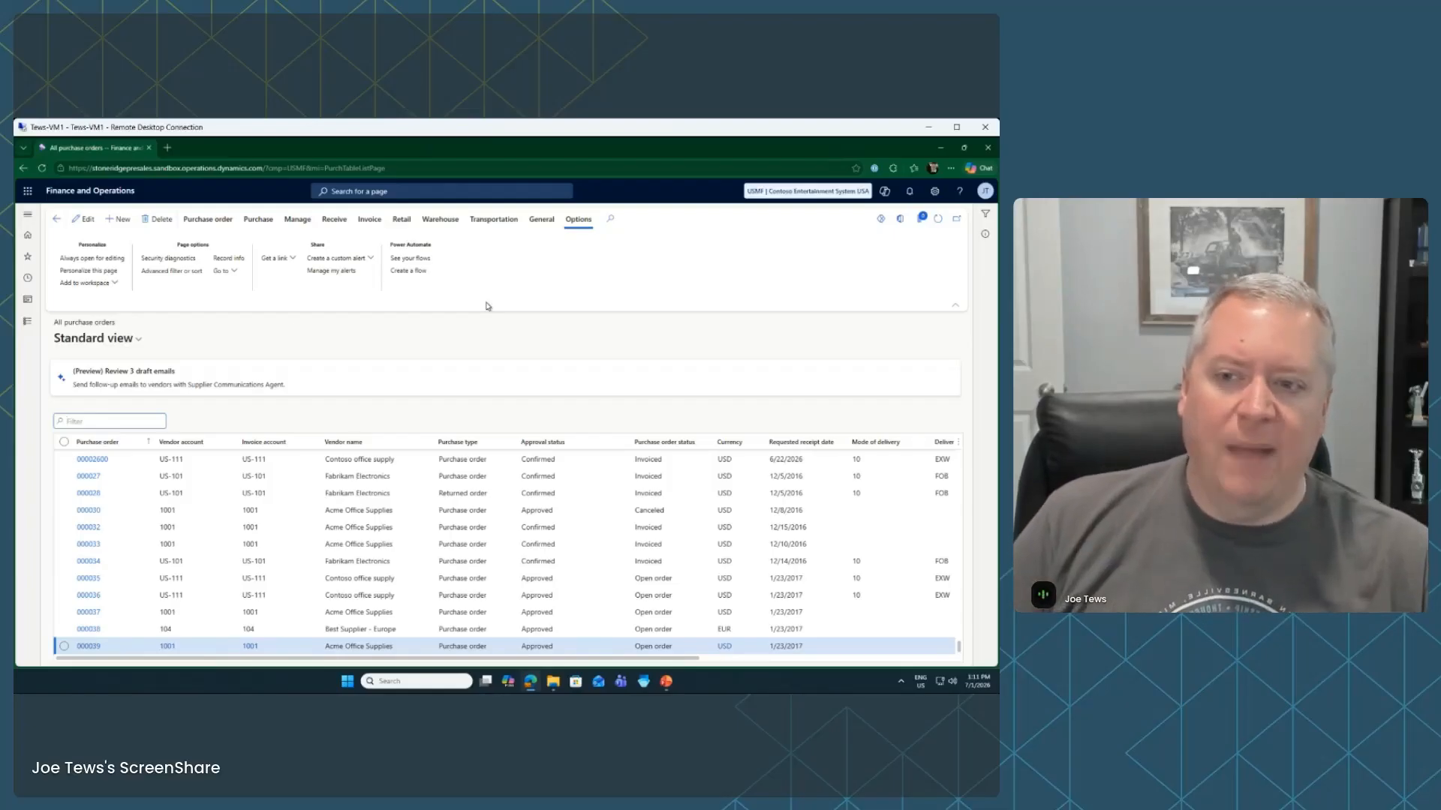
pyautogui.click(28, 322)
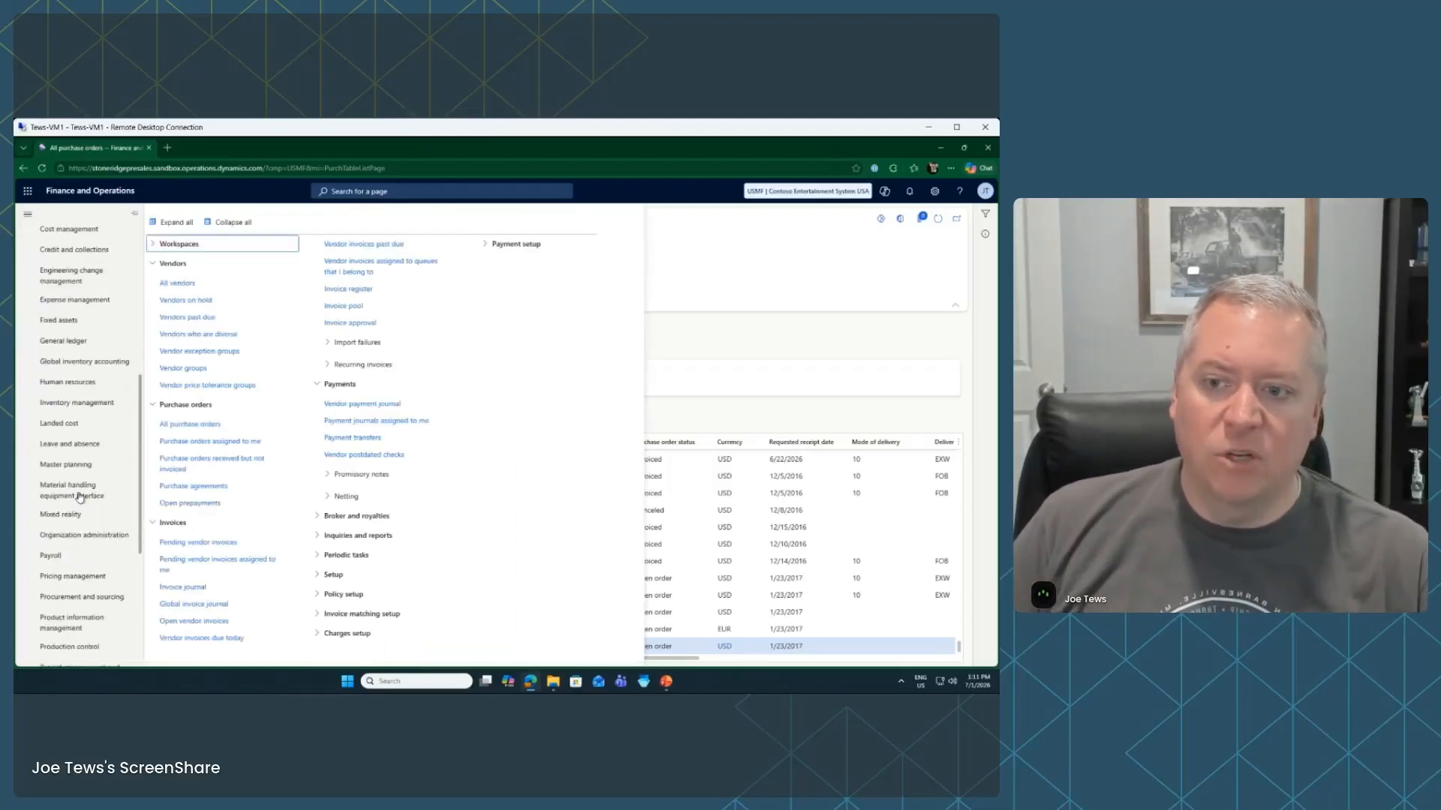
pyautogui.scroll(-3, 80, 497)
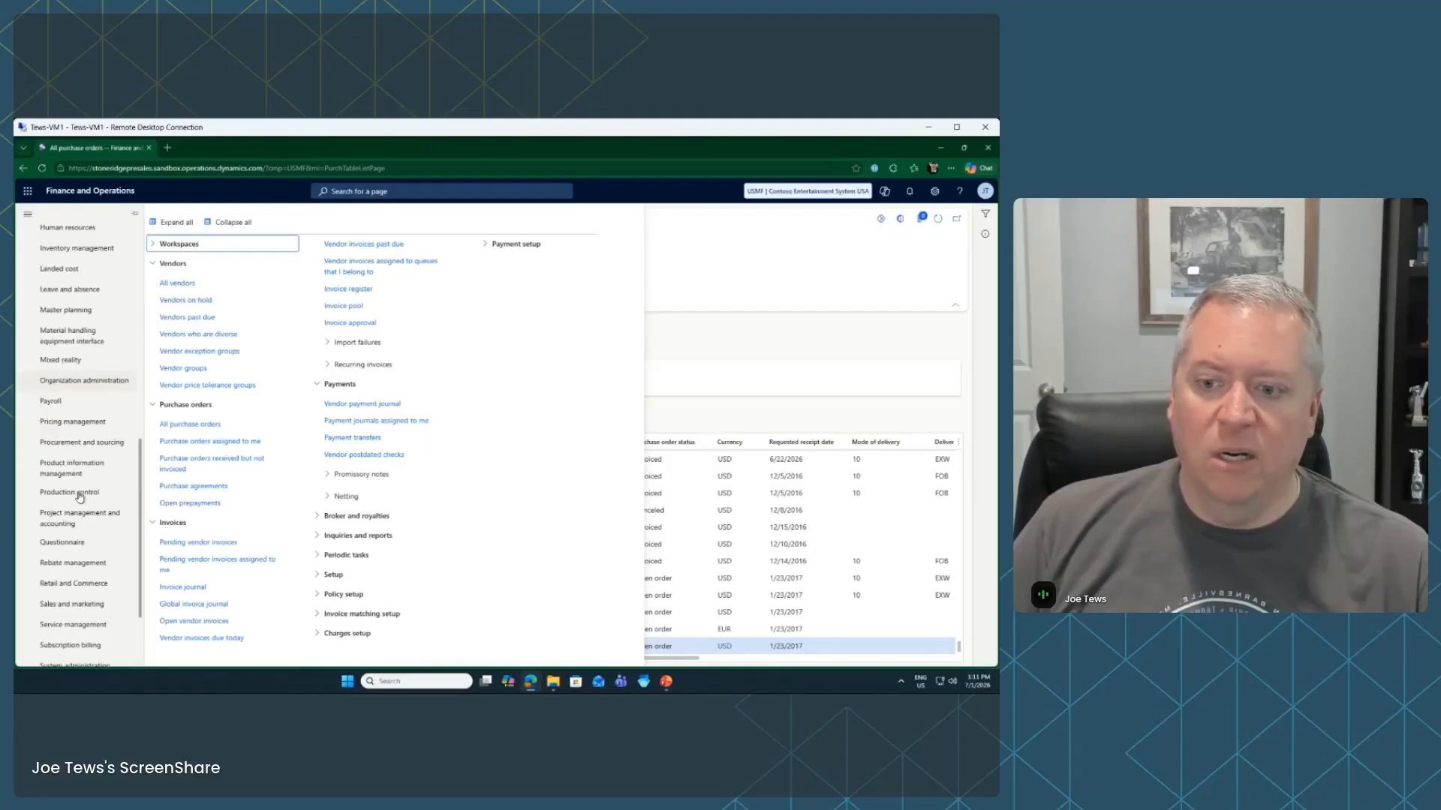
pyautogui.scroll(-2, 107, 589)
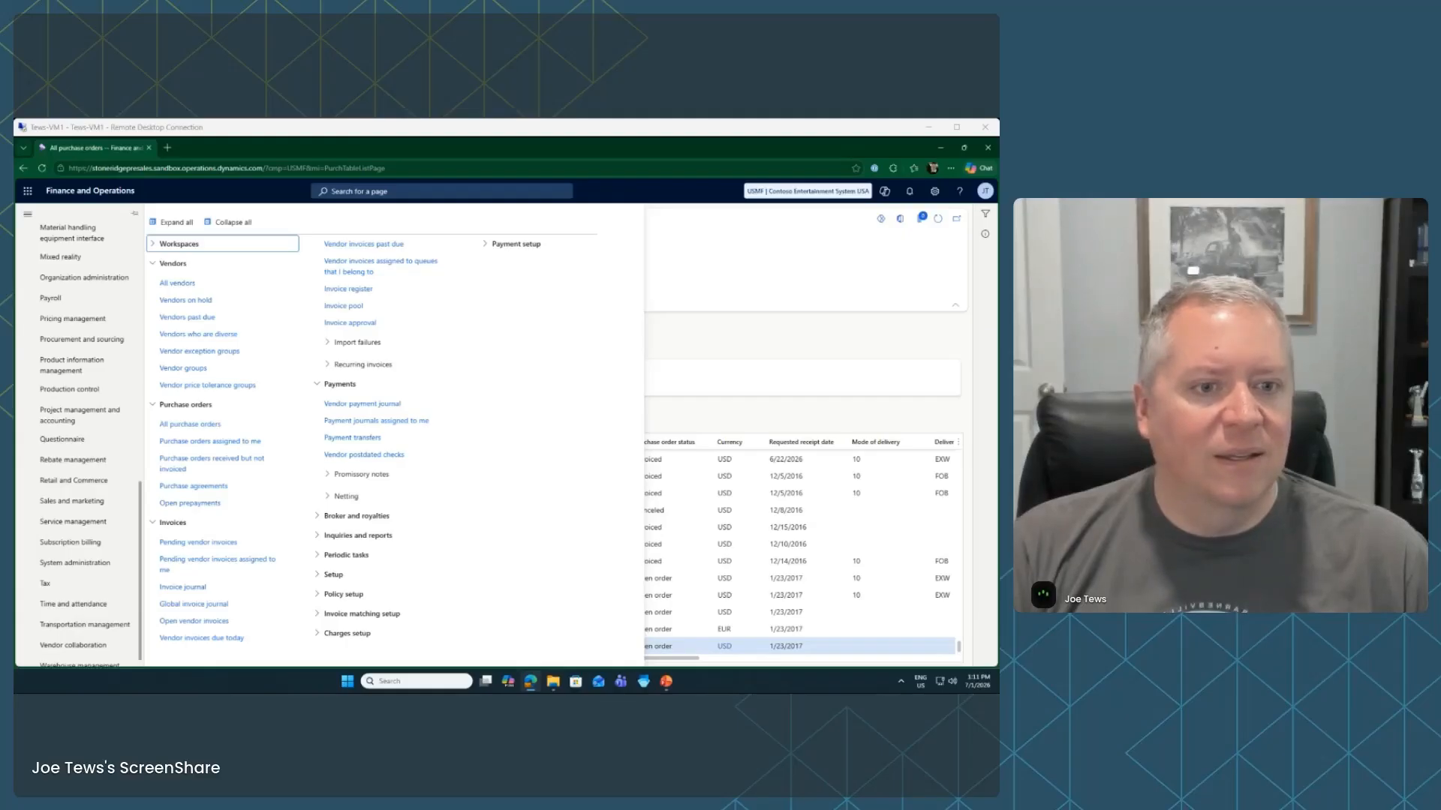
pyautogui.click(632, 298)
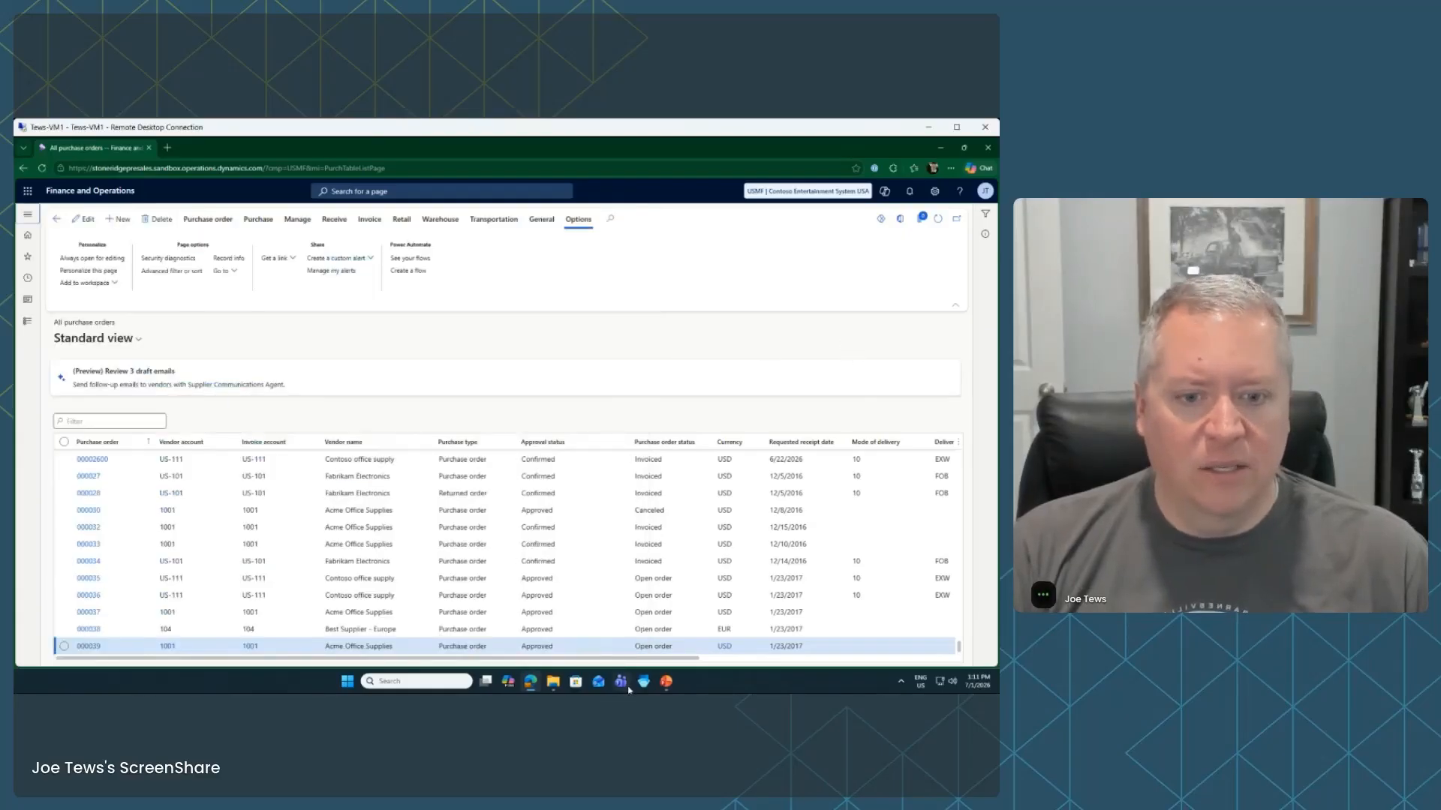
# Advance the PowerPoint slide show to the Saved Views slide, then return to Edge
pyautogui.click(666, 681)
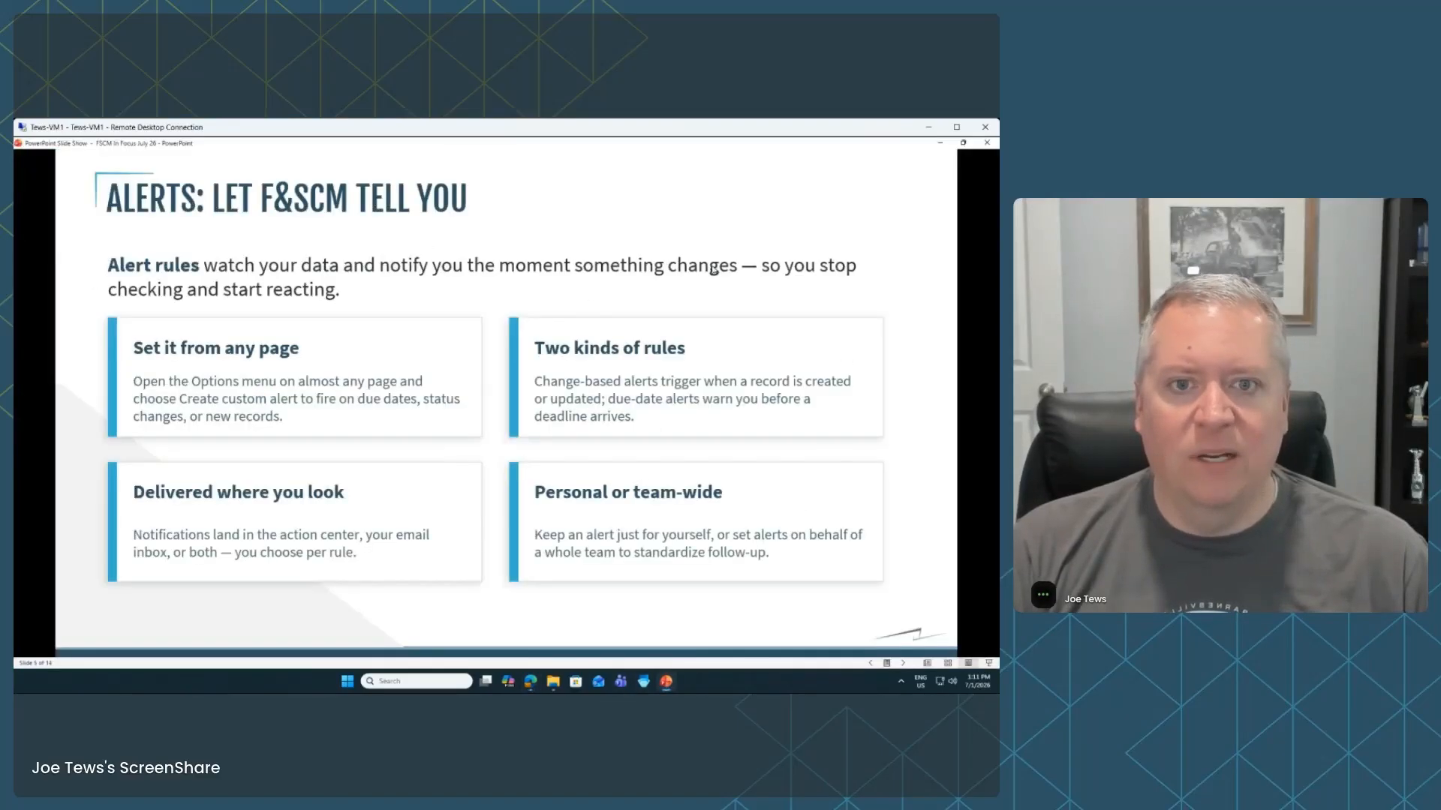
pyautogui.click(890, 265)
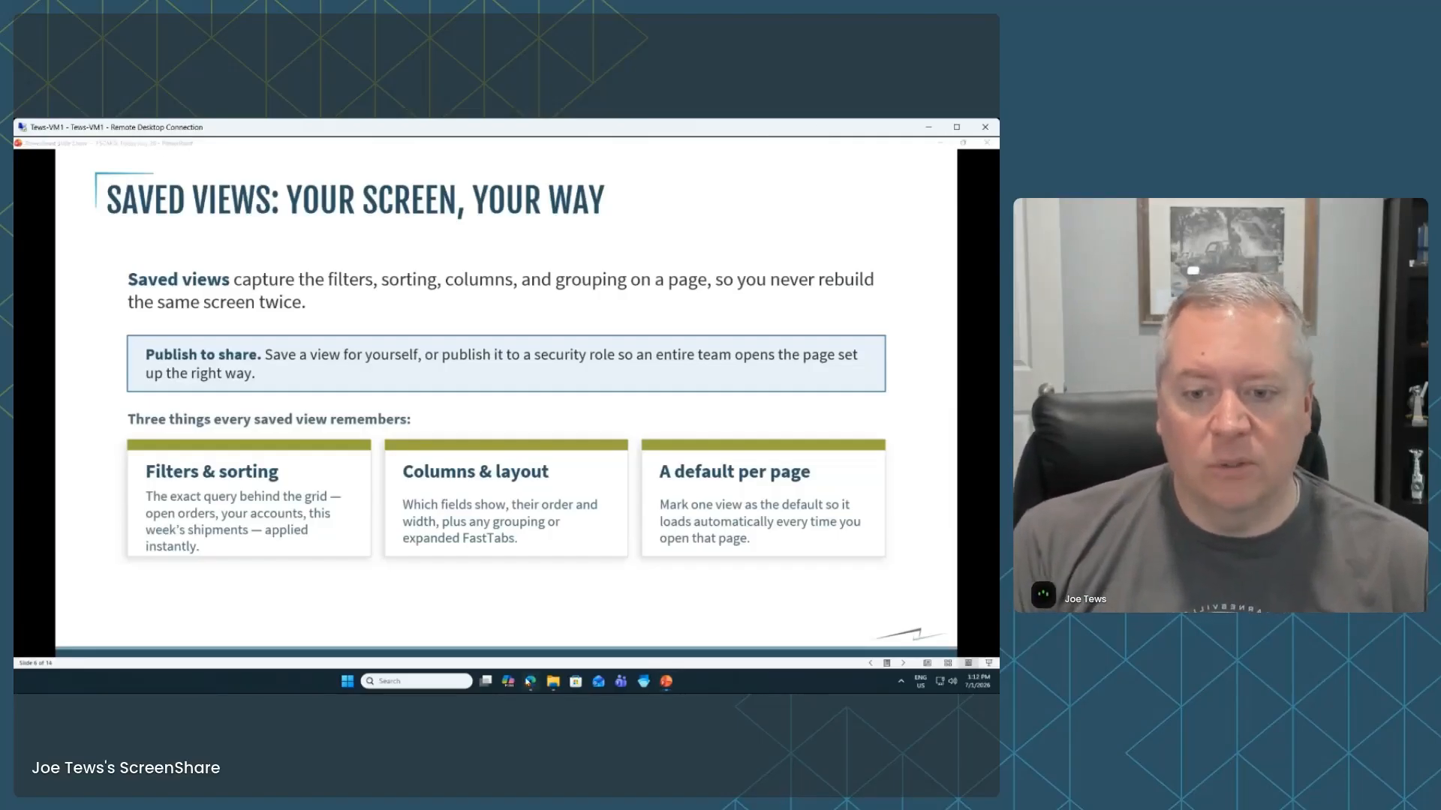
pyautogui.hotkey('alt', 'Tab')
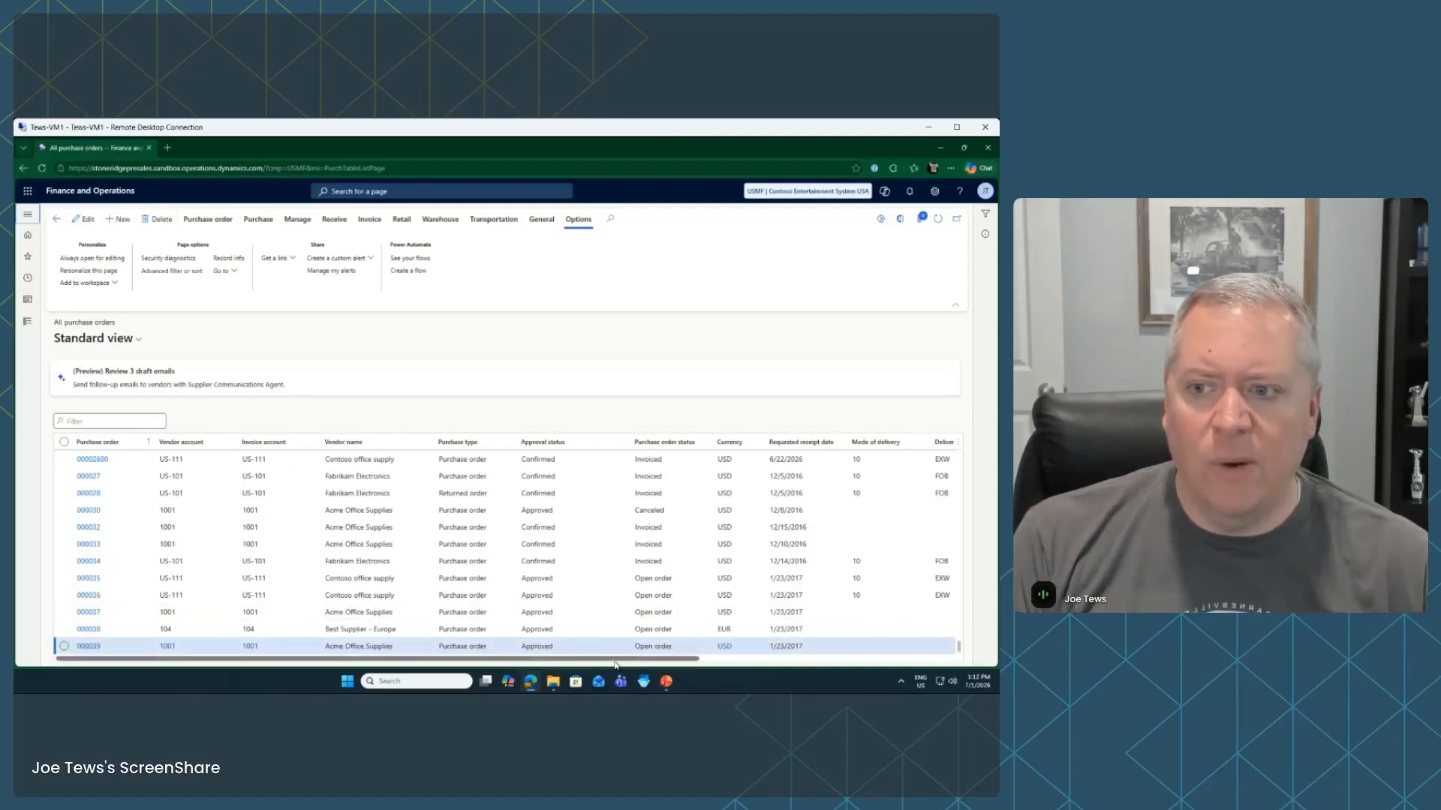
# Filter the Vendor account column to US-111
pyautogui.click(223, 445)
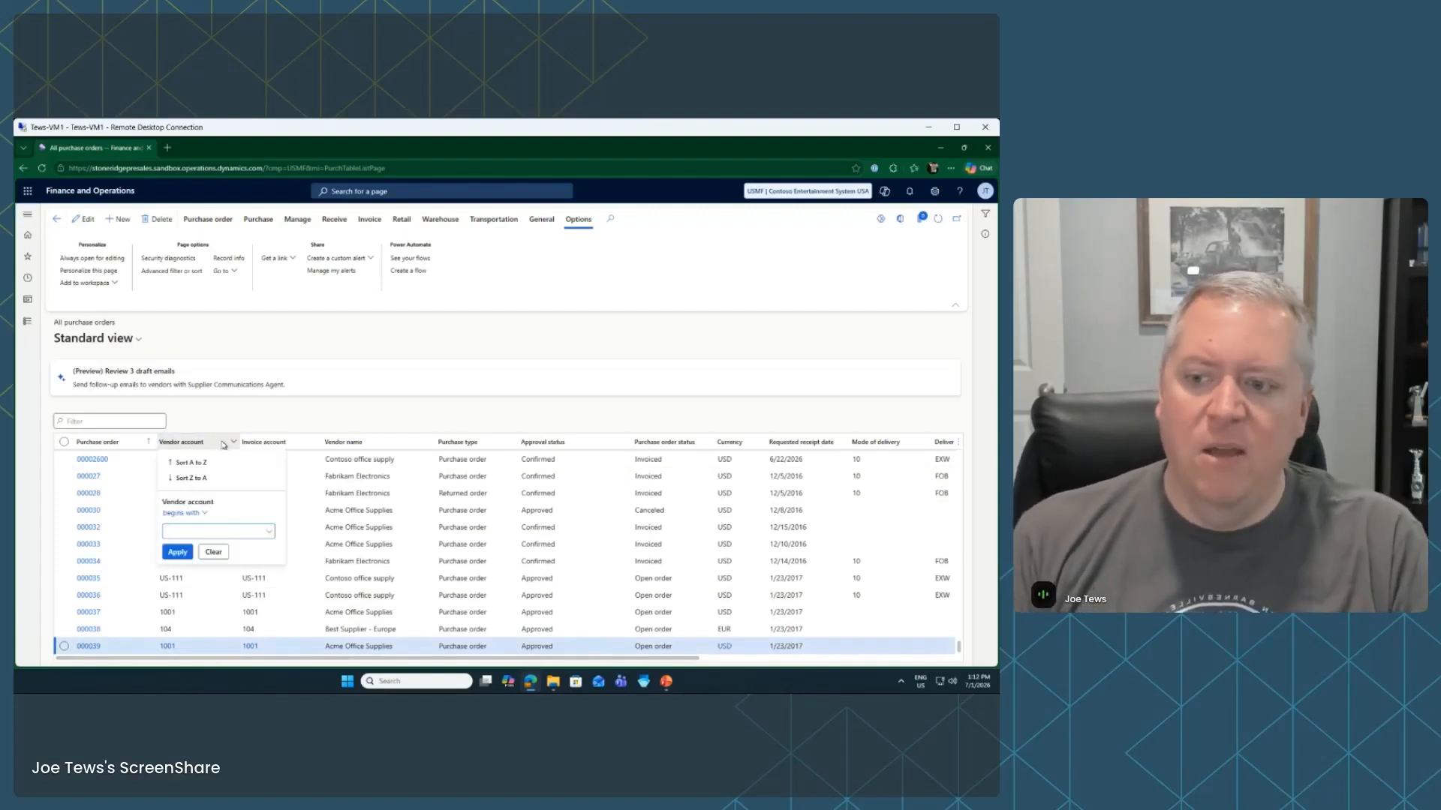
pyautogui.write('US-111')
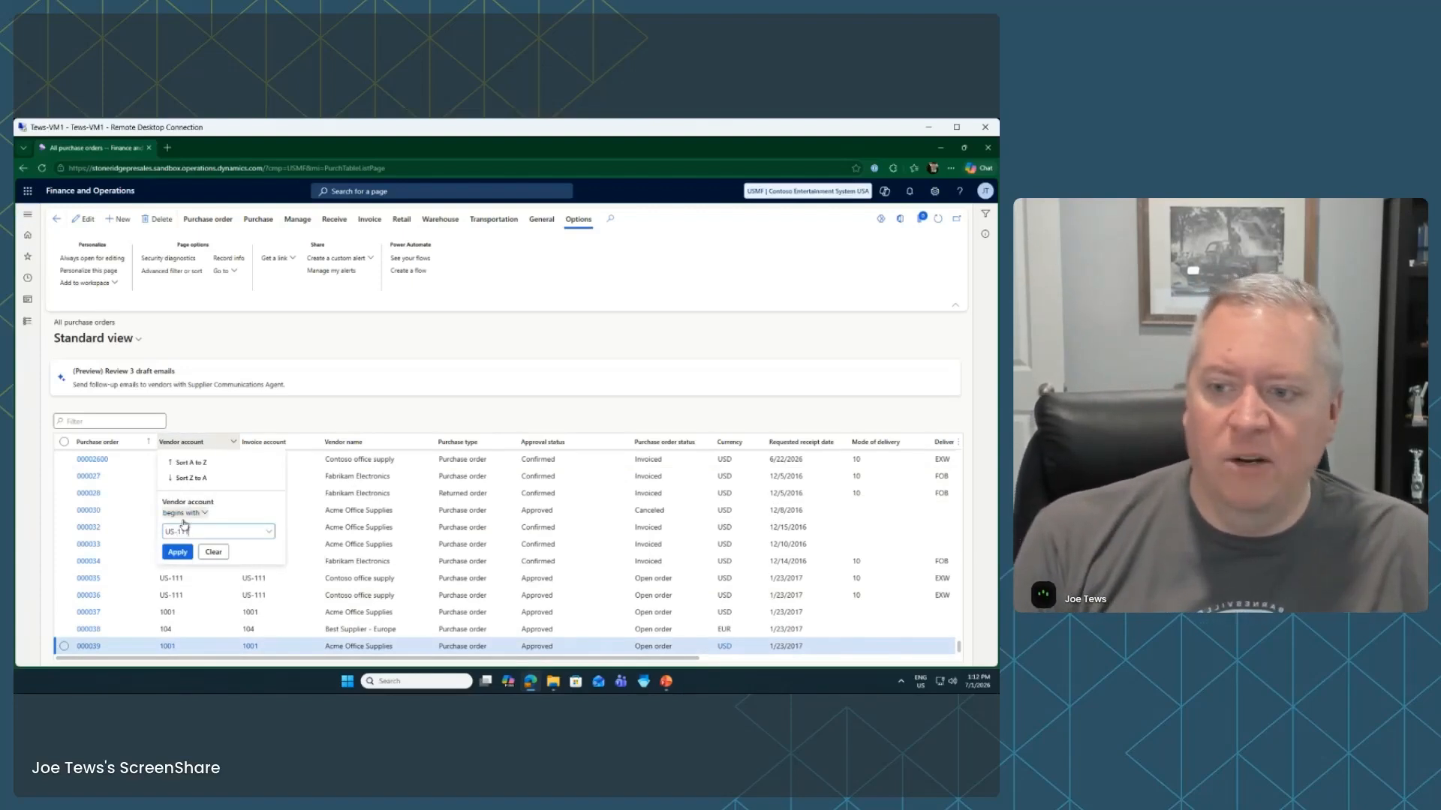
pyautogui.click(178, 552)
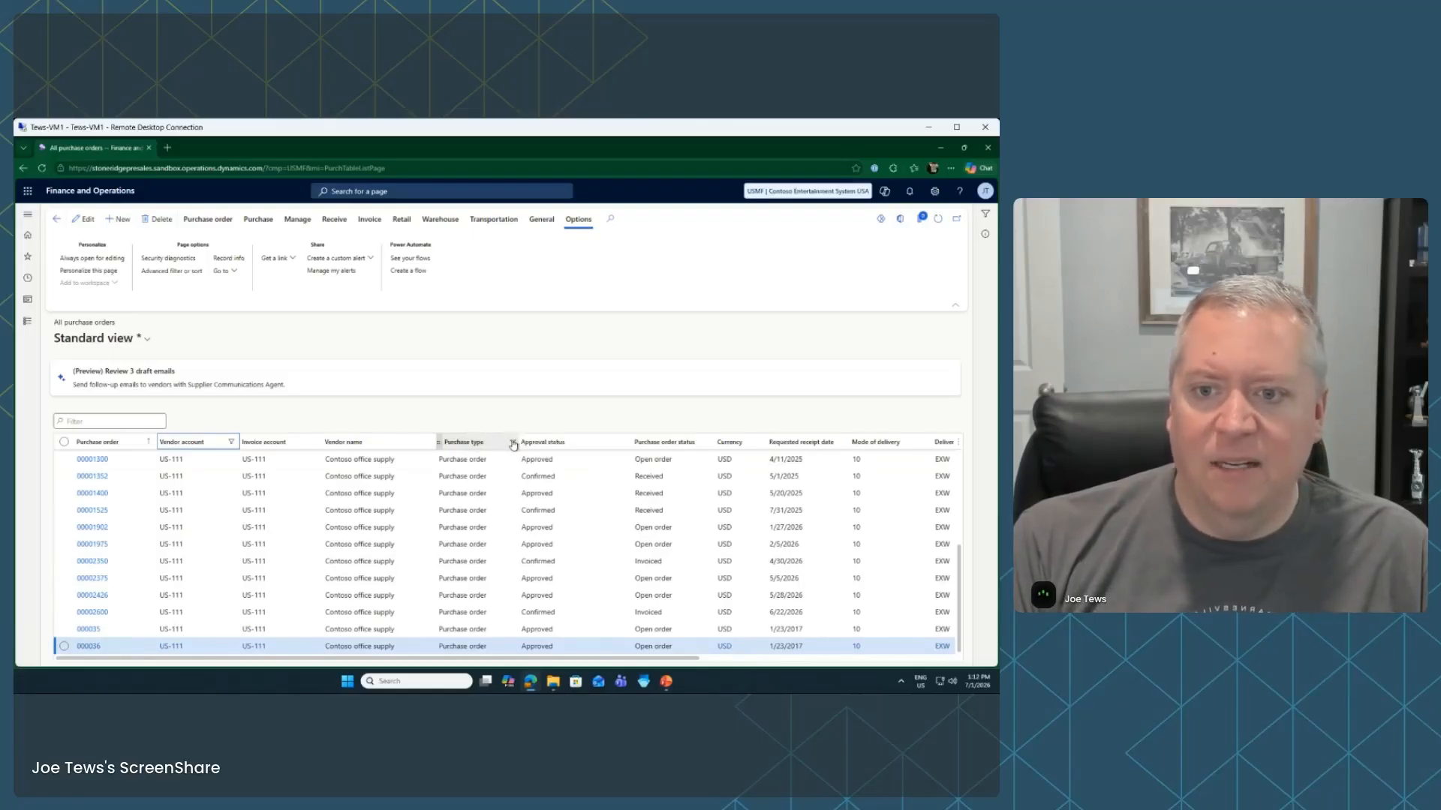
# Check the Purchase type and Approval status column options, then open the saved views list
pyautogui.rightClick(465, 445)
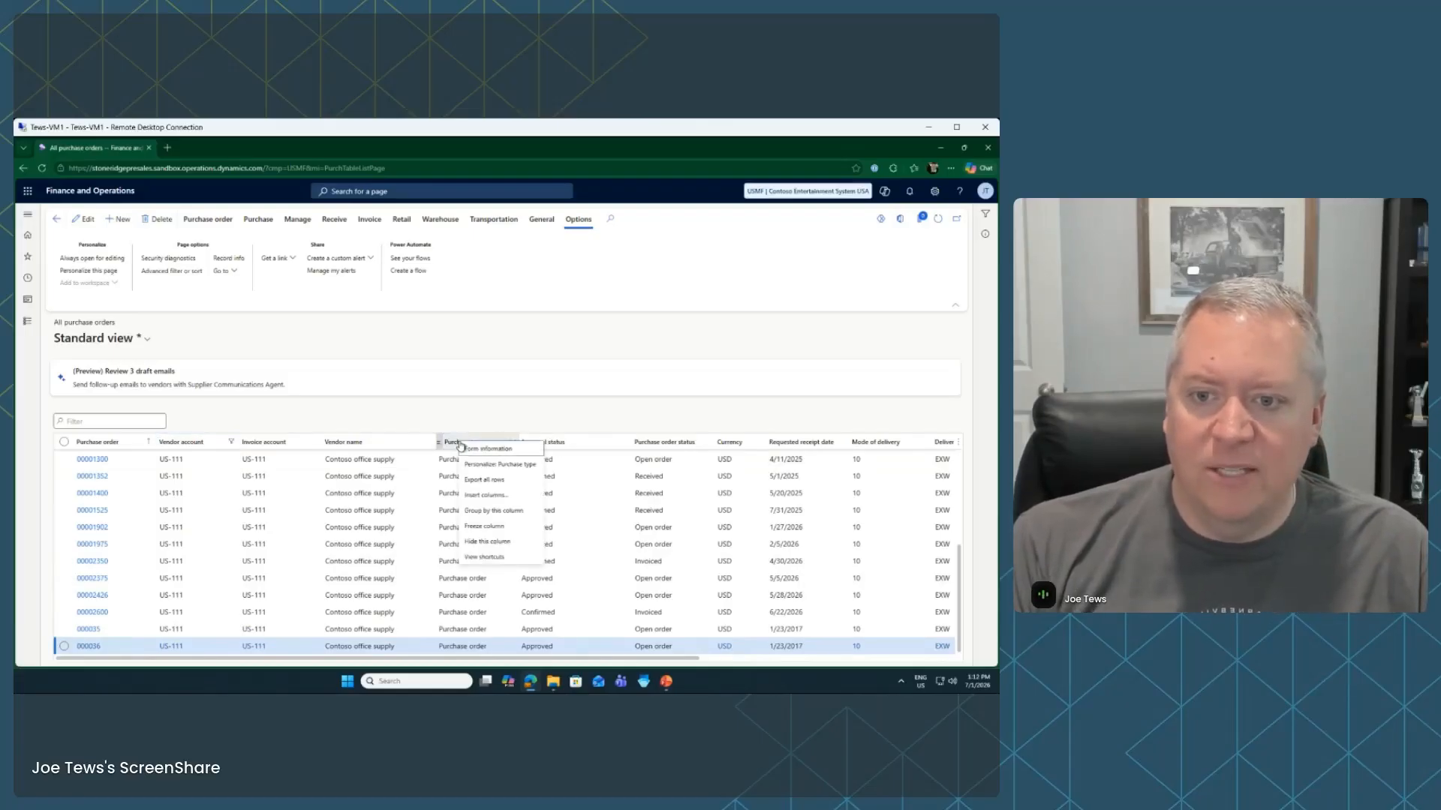
pyautogui.click(485, 417)
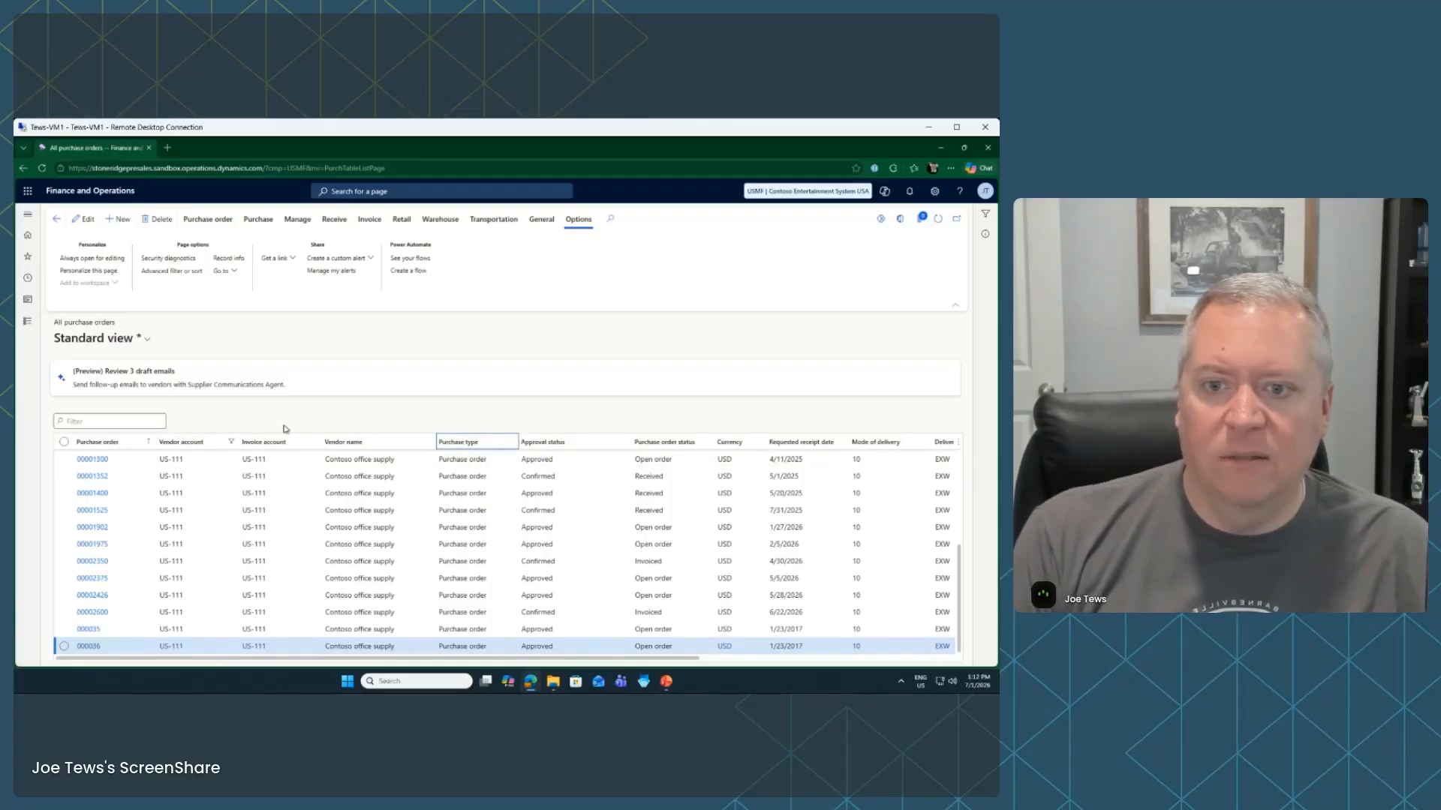
pyautogui.click(628, 442)
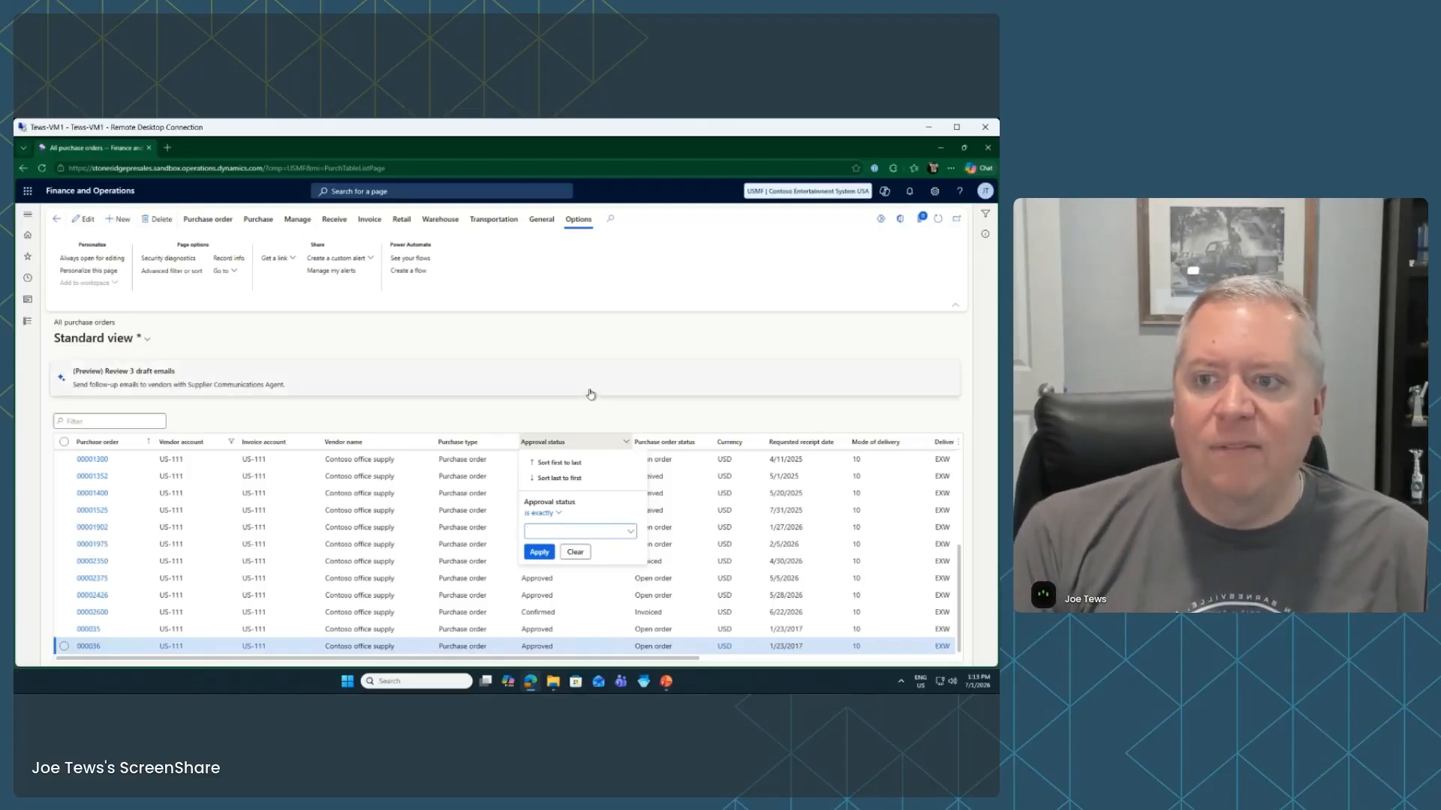
pyautogui.press('Escape')
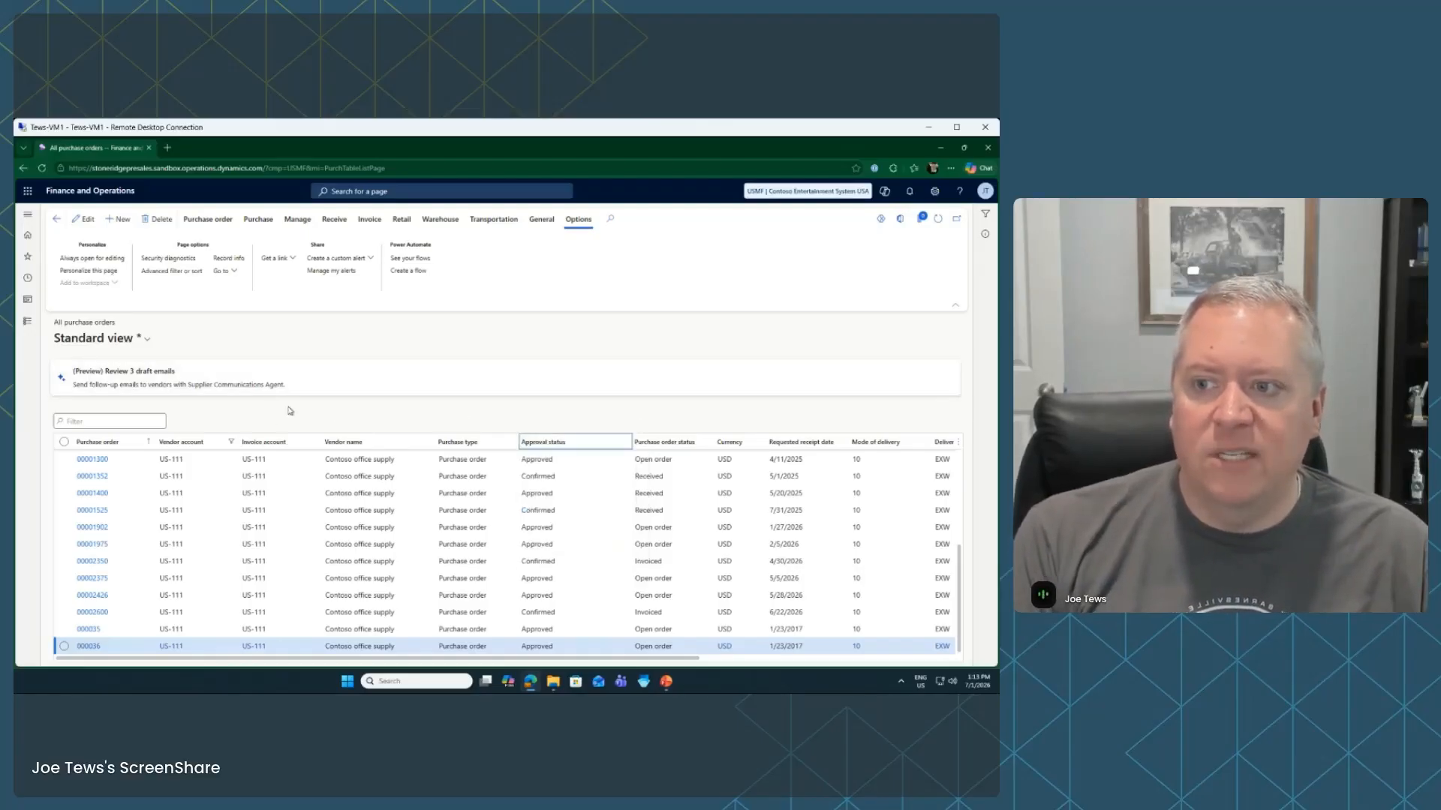
pyautogui.click(141, 338)
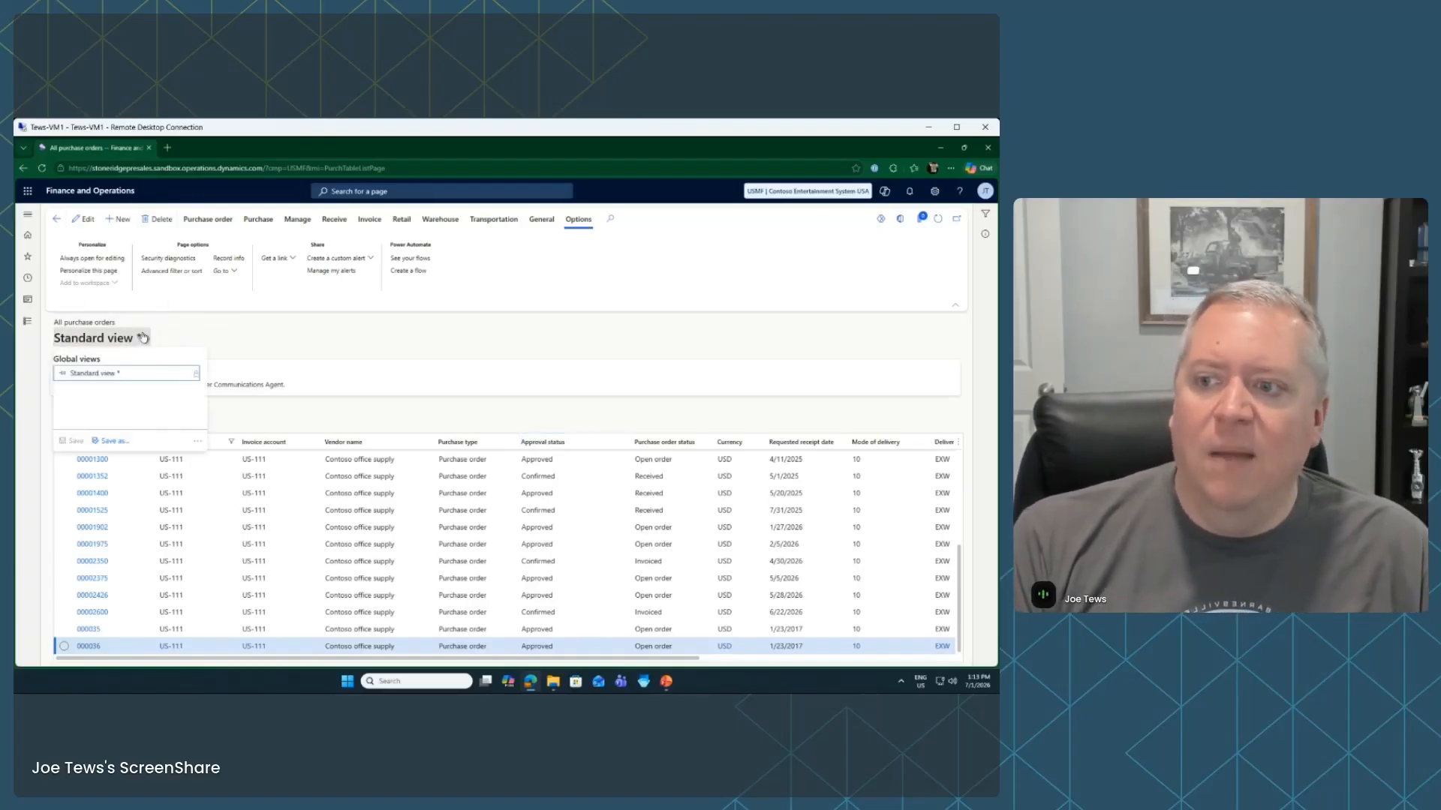
# Start saving the layout as a new view named 'US-111 Purchase Orders'
pyautogui.click(102, 441)
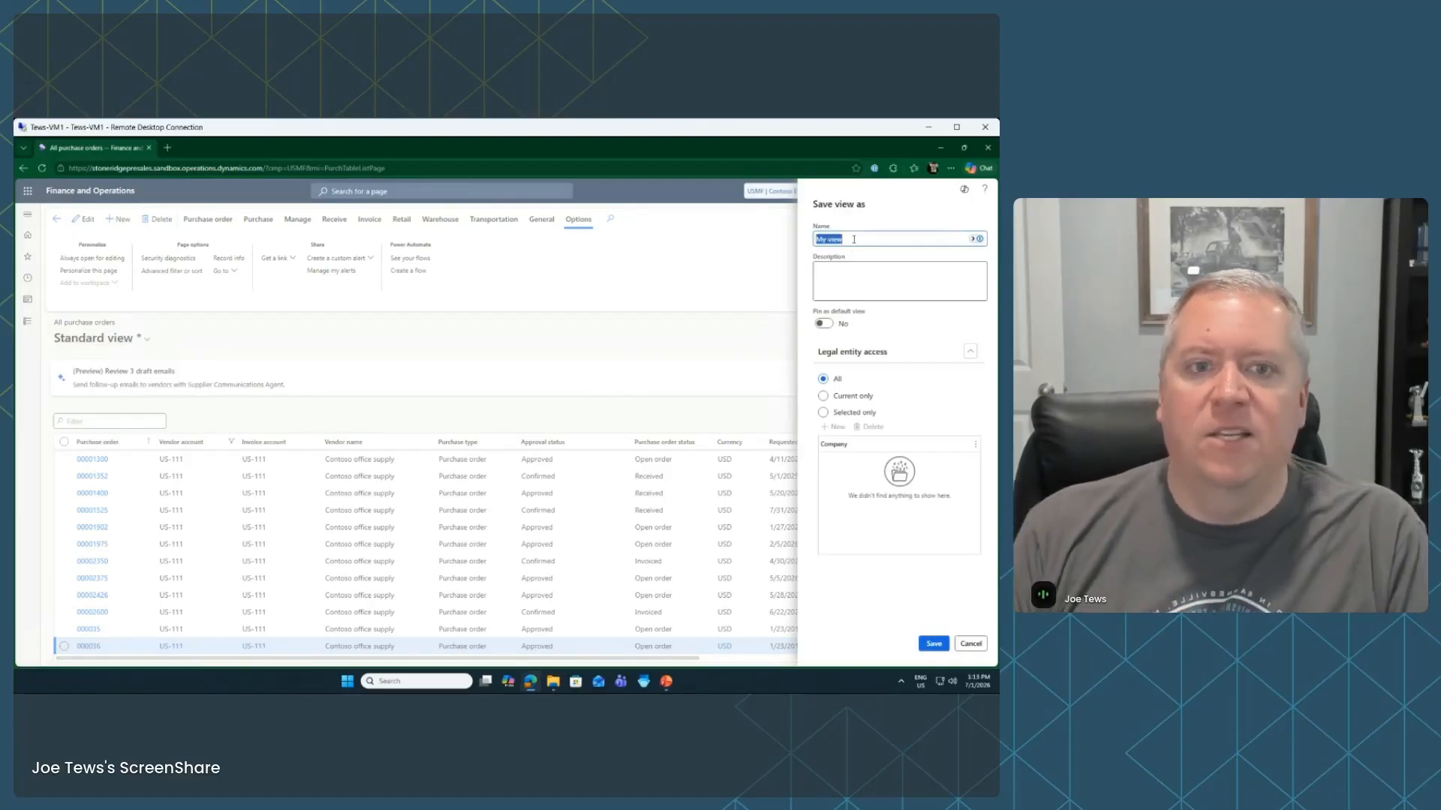
pyautogui.write('US-111 Purchase Orders')
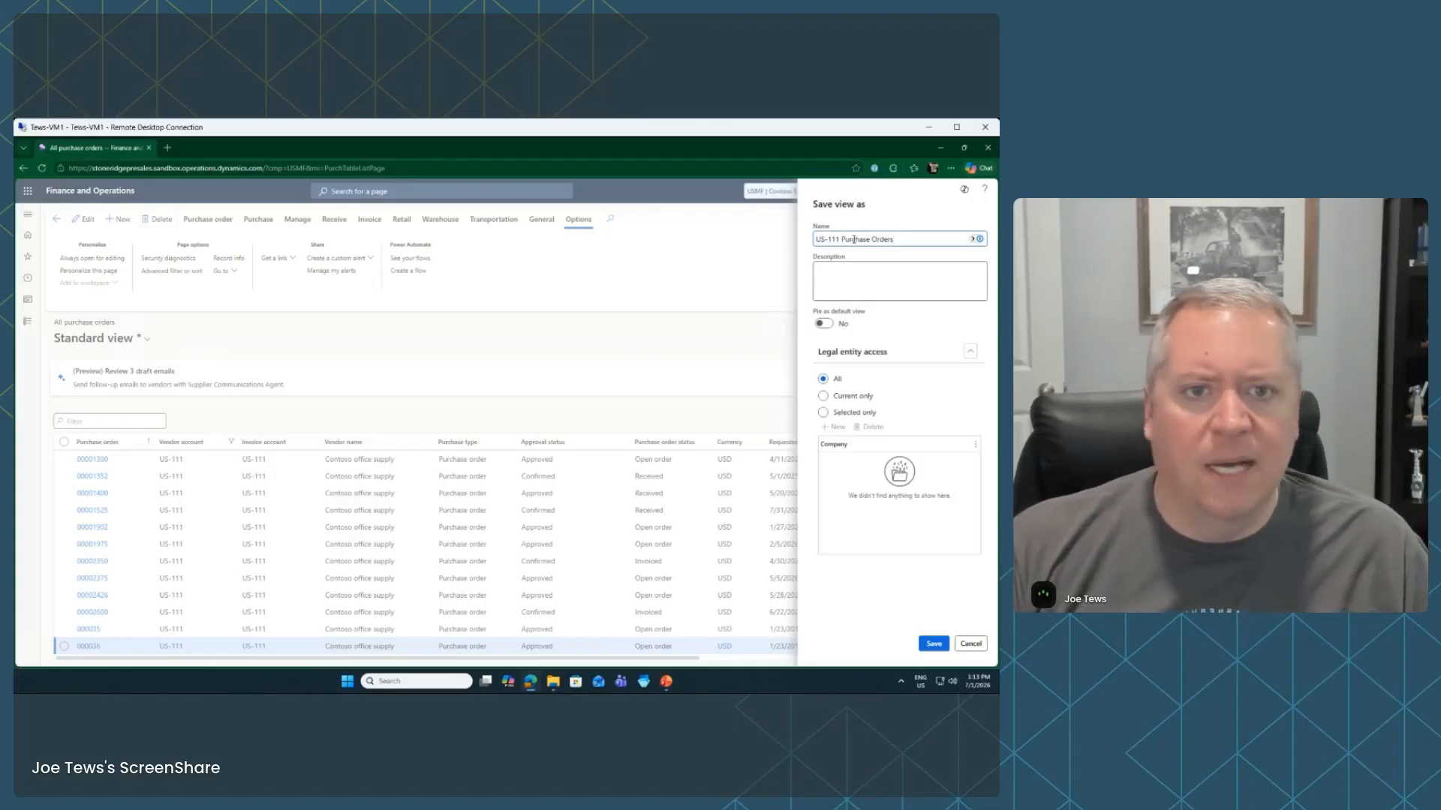
pyautogui.click(882, 282)
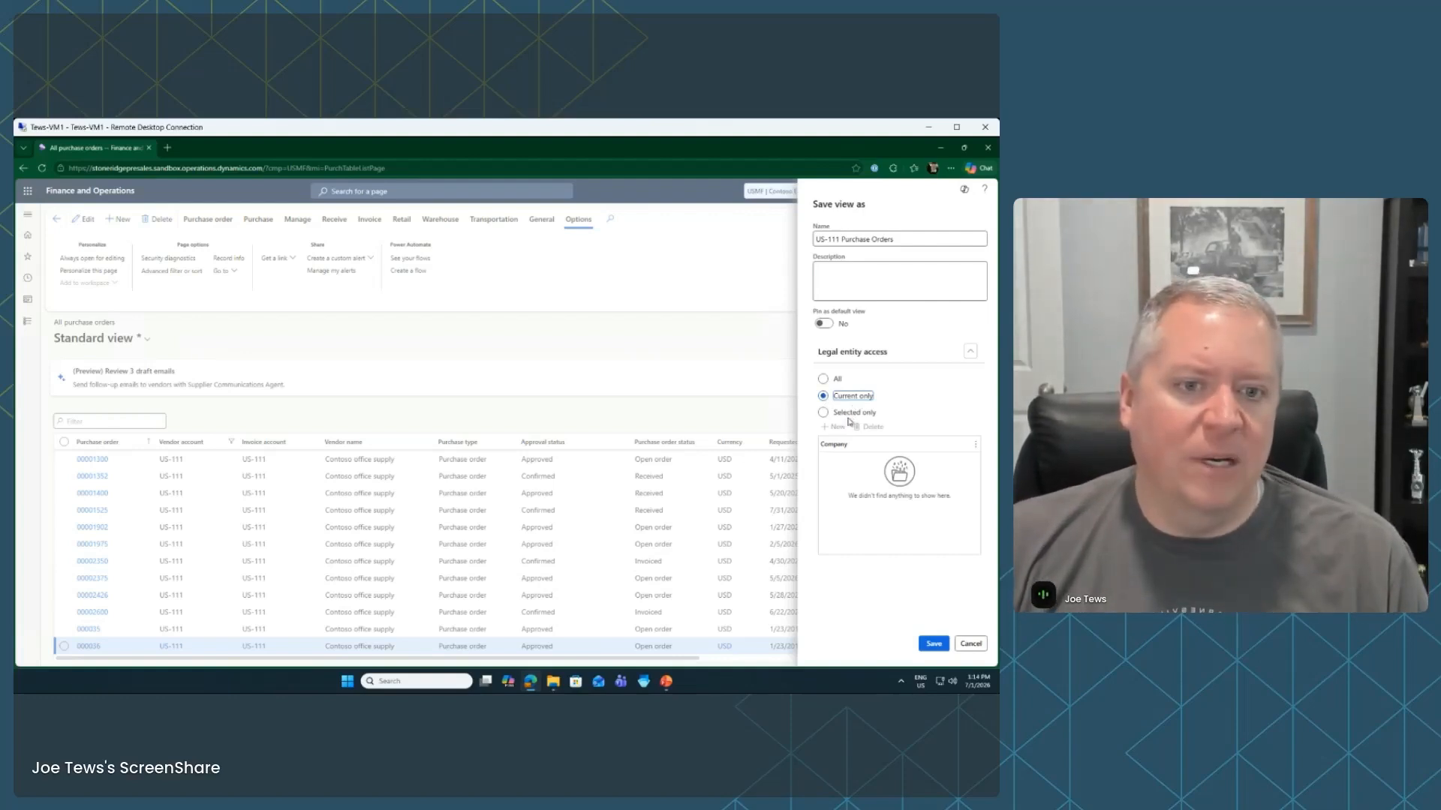
# After browsing the Selected only company list, save 'US-111 Purchase Orders' with Current only access
pyautogui.click(851, 413)
pyautogui.click(964, 463)
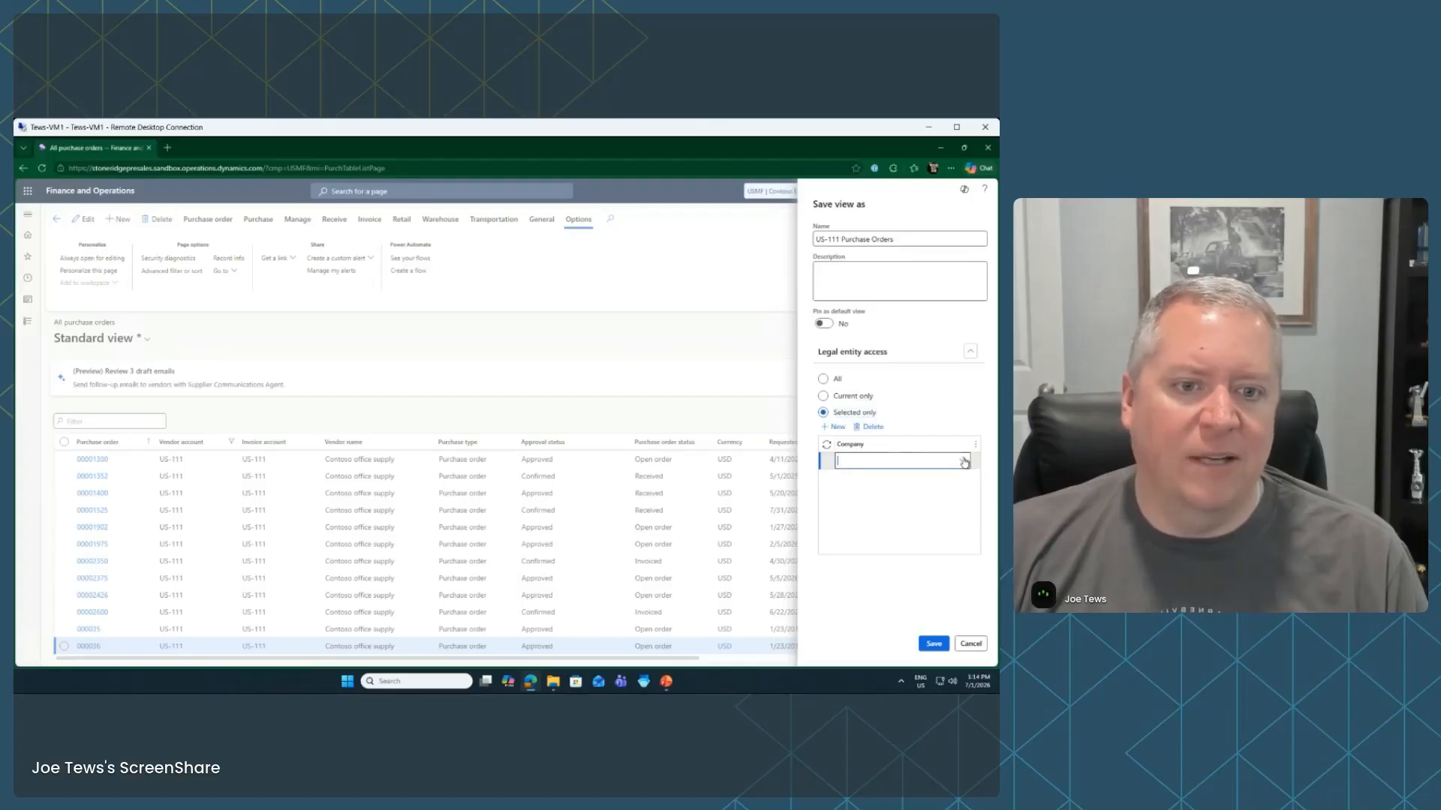
pyautogui.scroll(5, 897, 548)
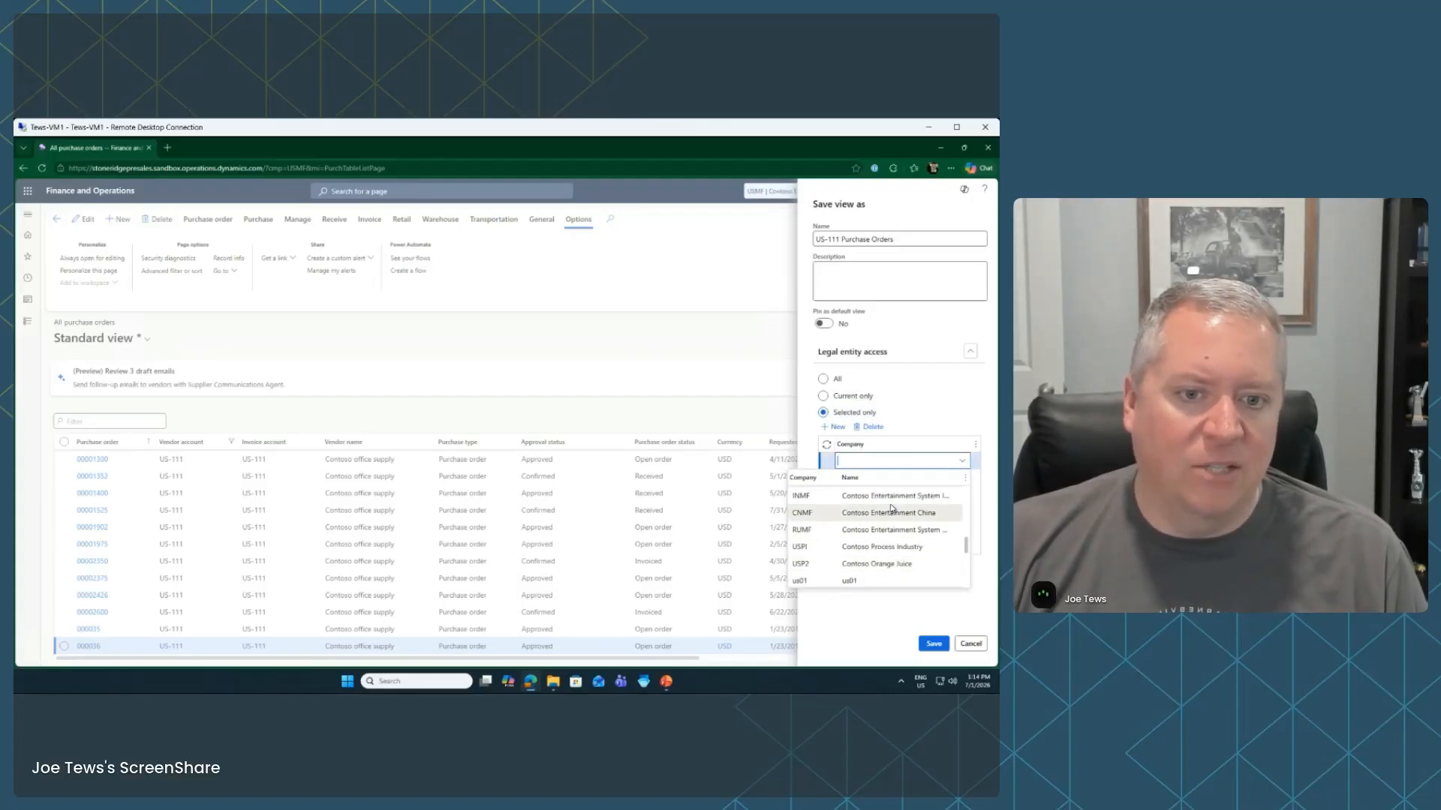
pyautogui.scroll(3, 892, 518)
pyautogui.scroll(-8, 892, 529)
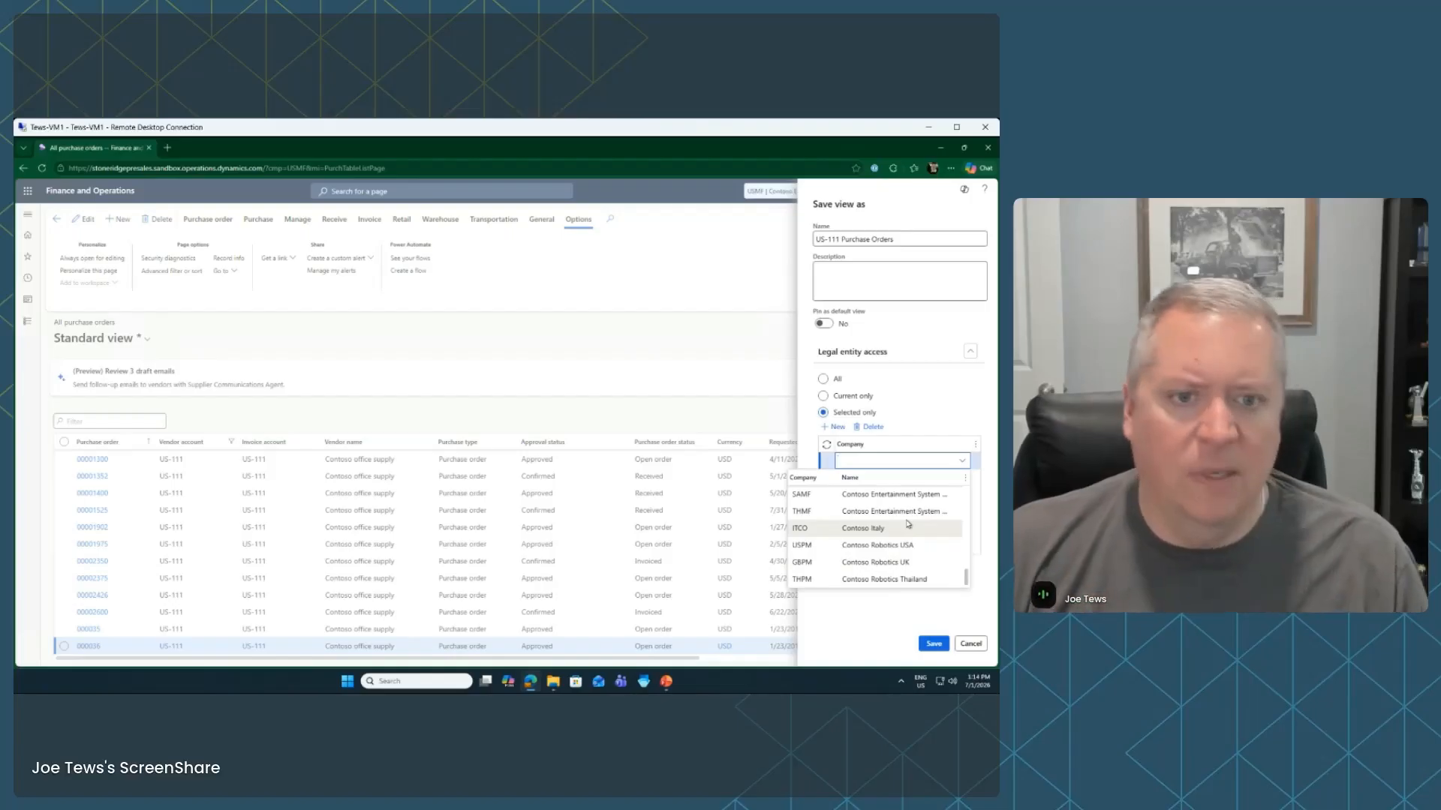
pyautogui.click(845, 398)
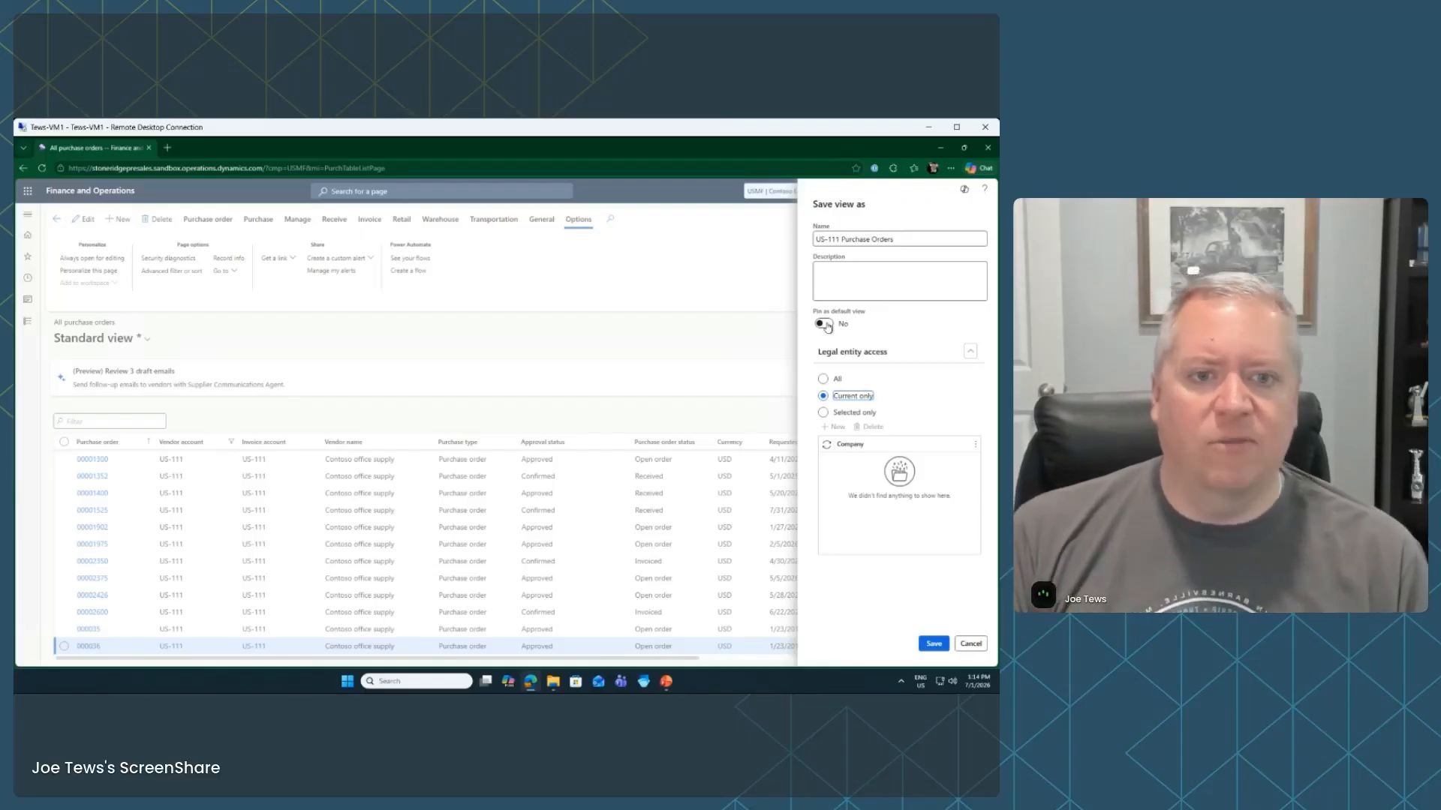
pyautogui.click(935, 644)
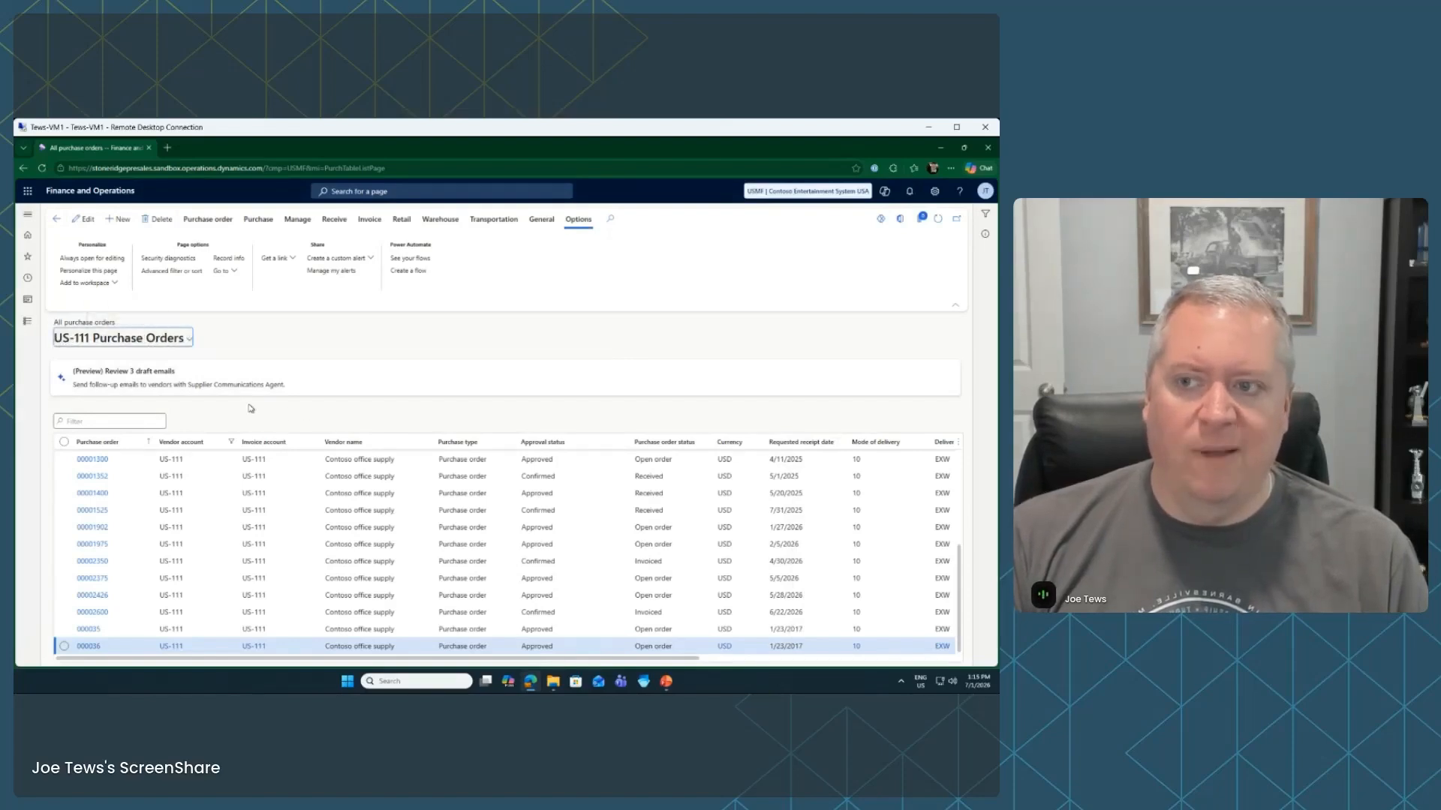
# Filter Requested receipt date to before (today) and apply it
pyautogui.click(845, 444)
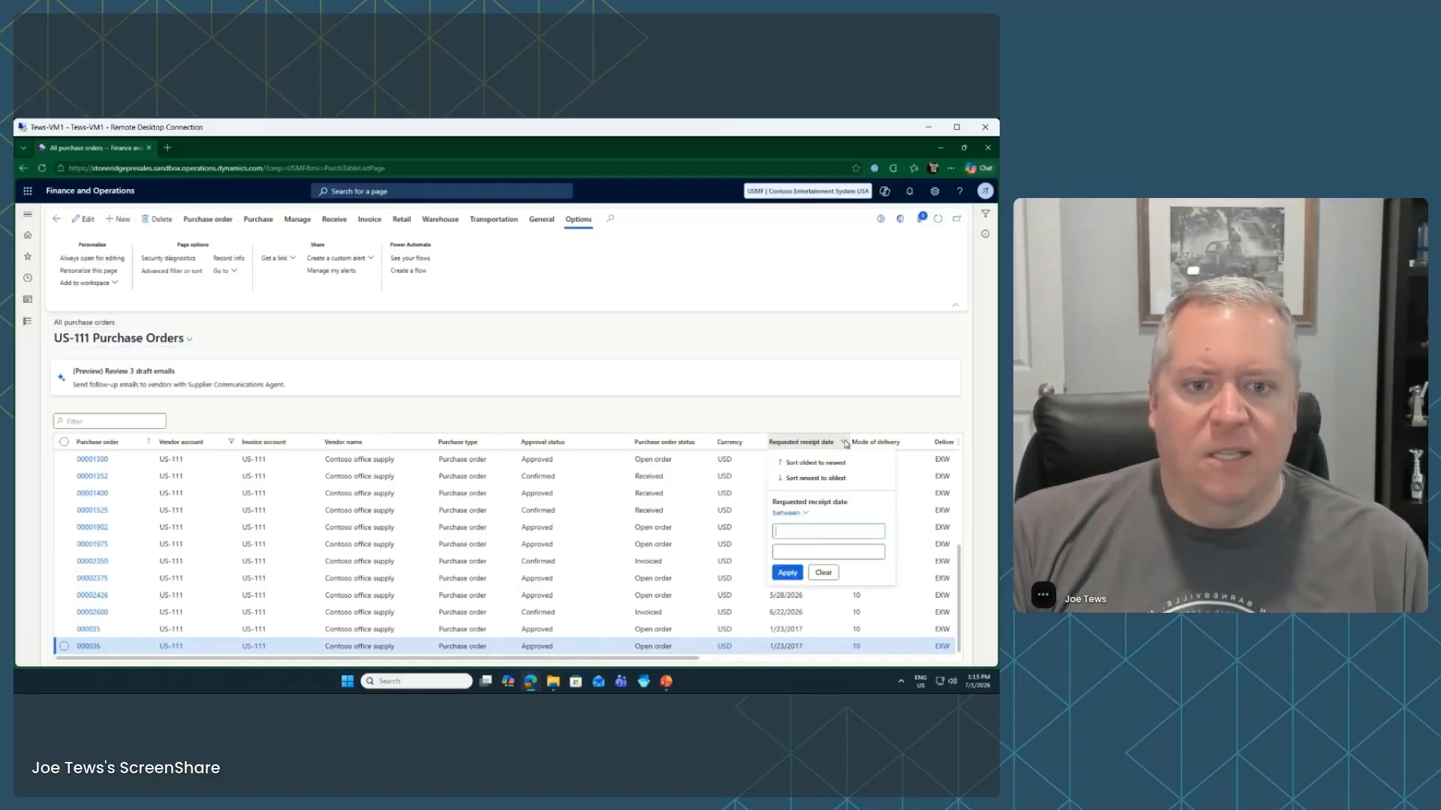
pyautogui.click(802, 513)
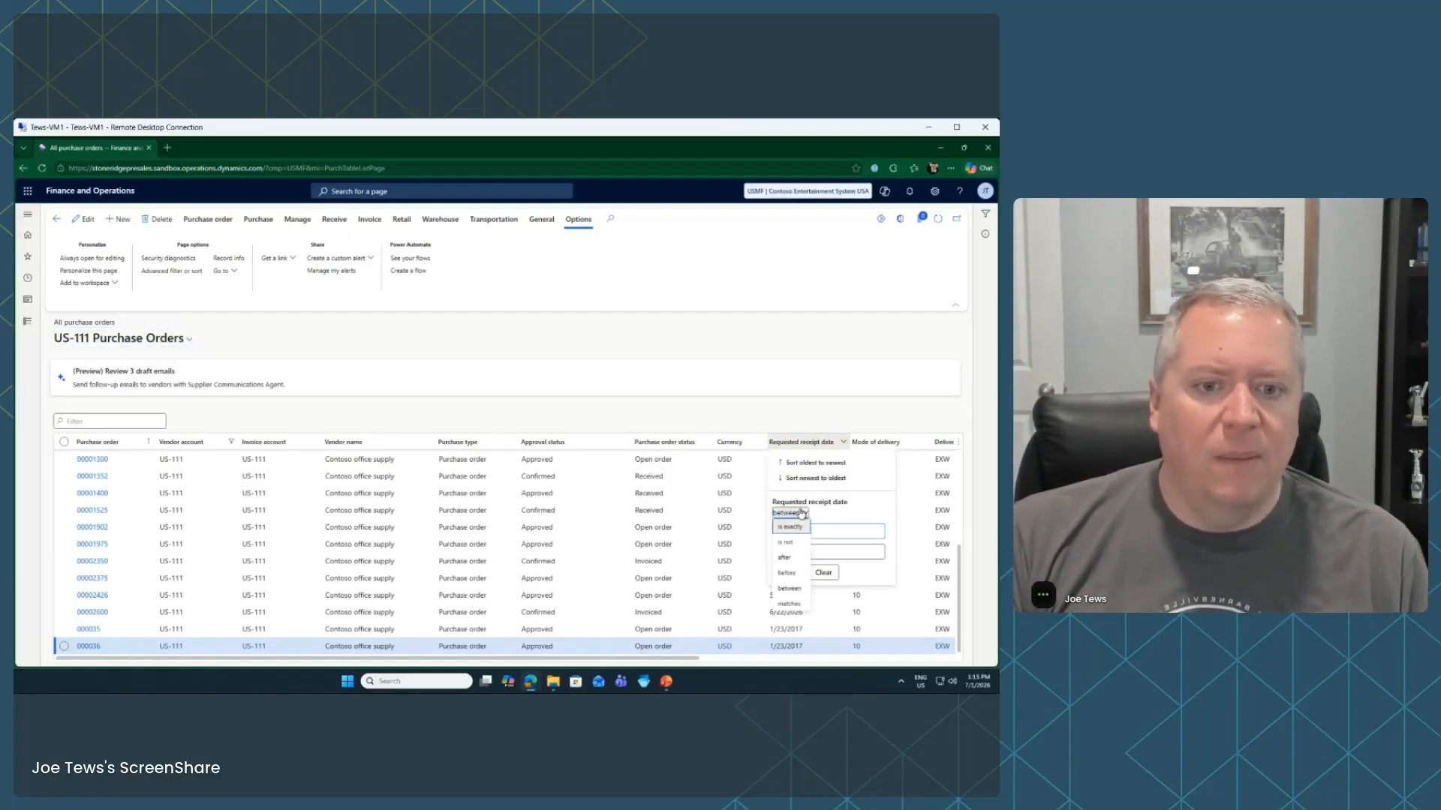
pyautogui.click(795, 574)
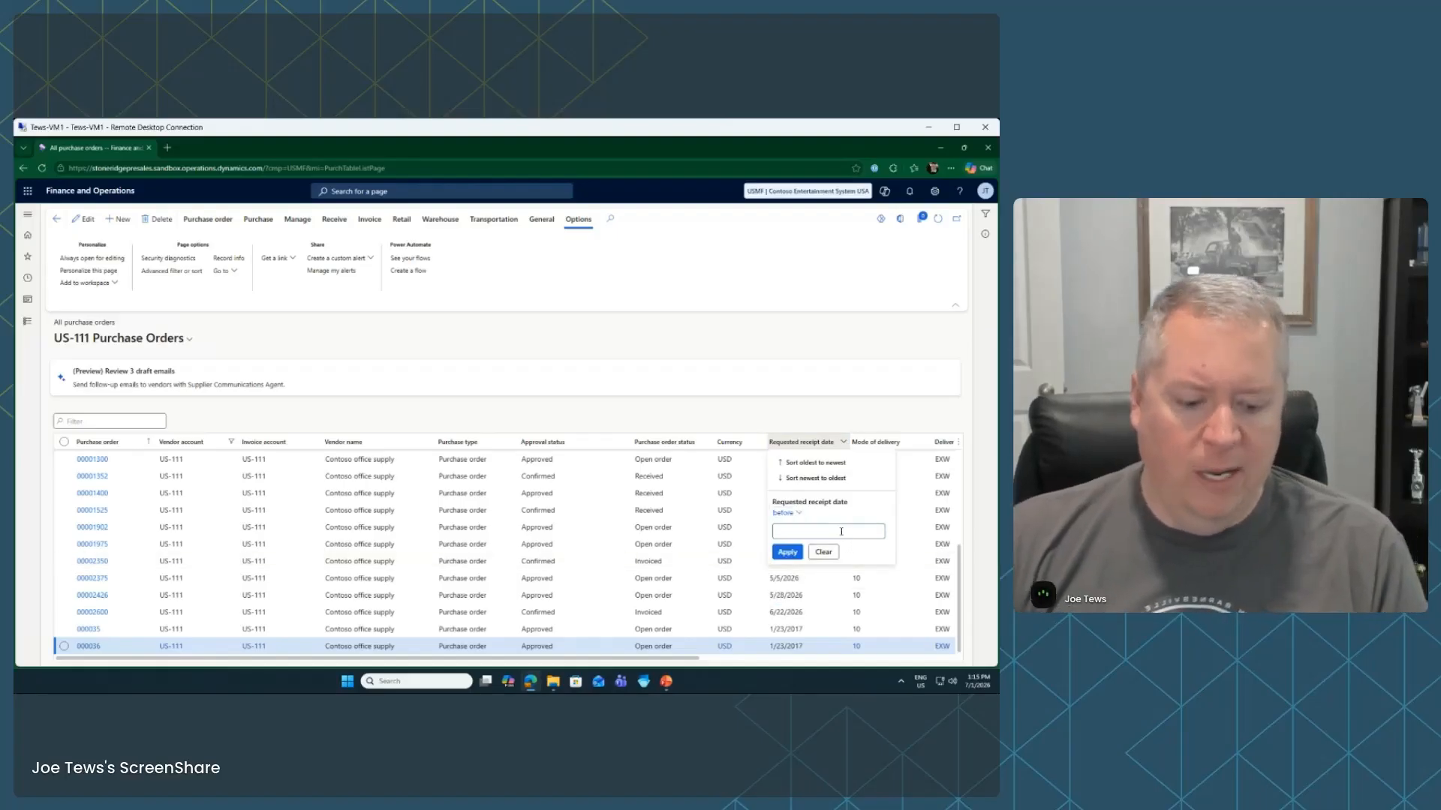
pyautogui.write('(today)')
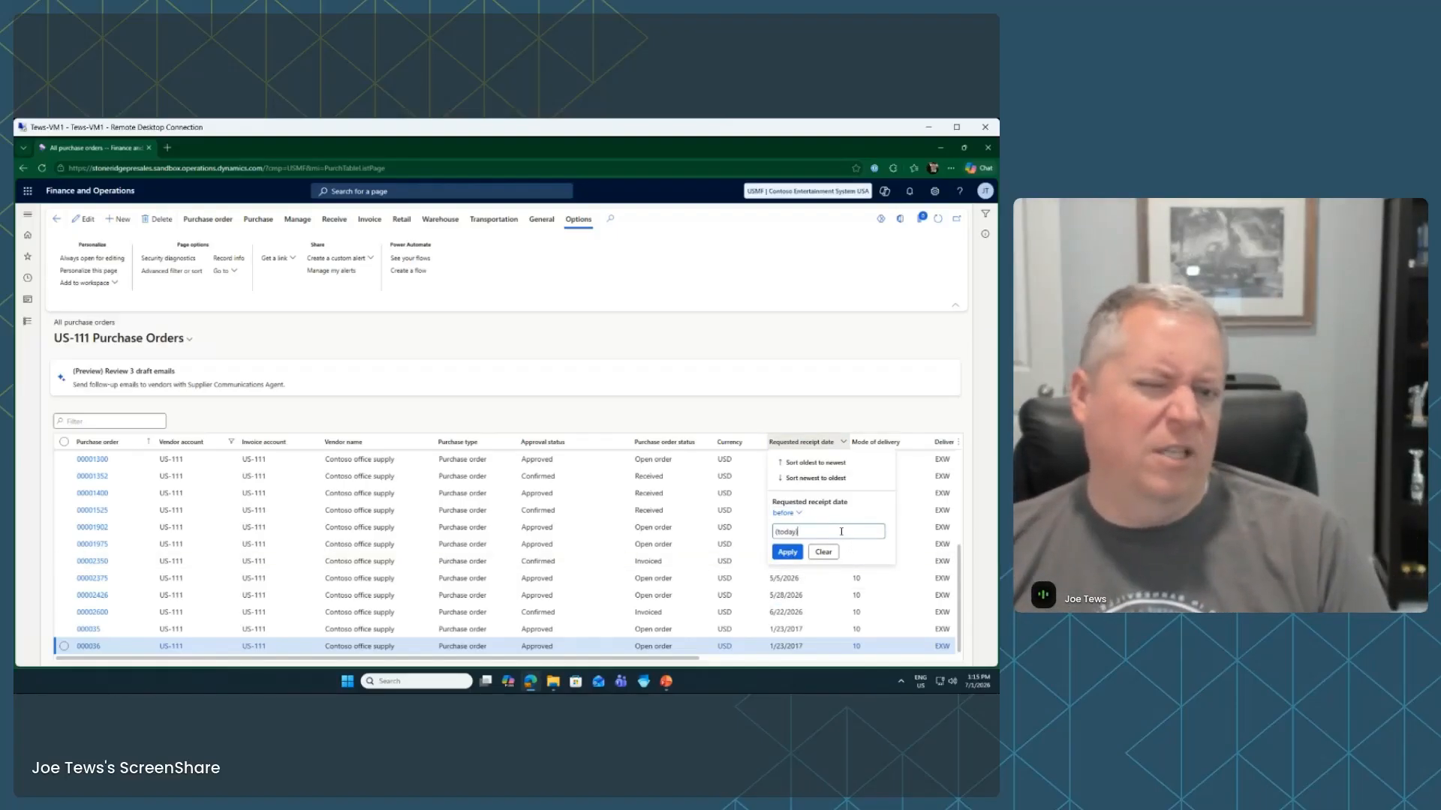
pyautogui.click(780, 554)
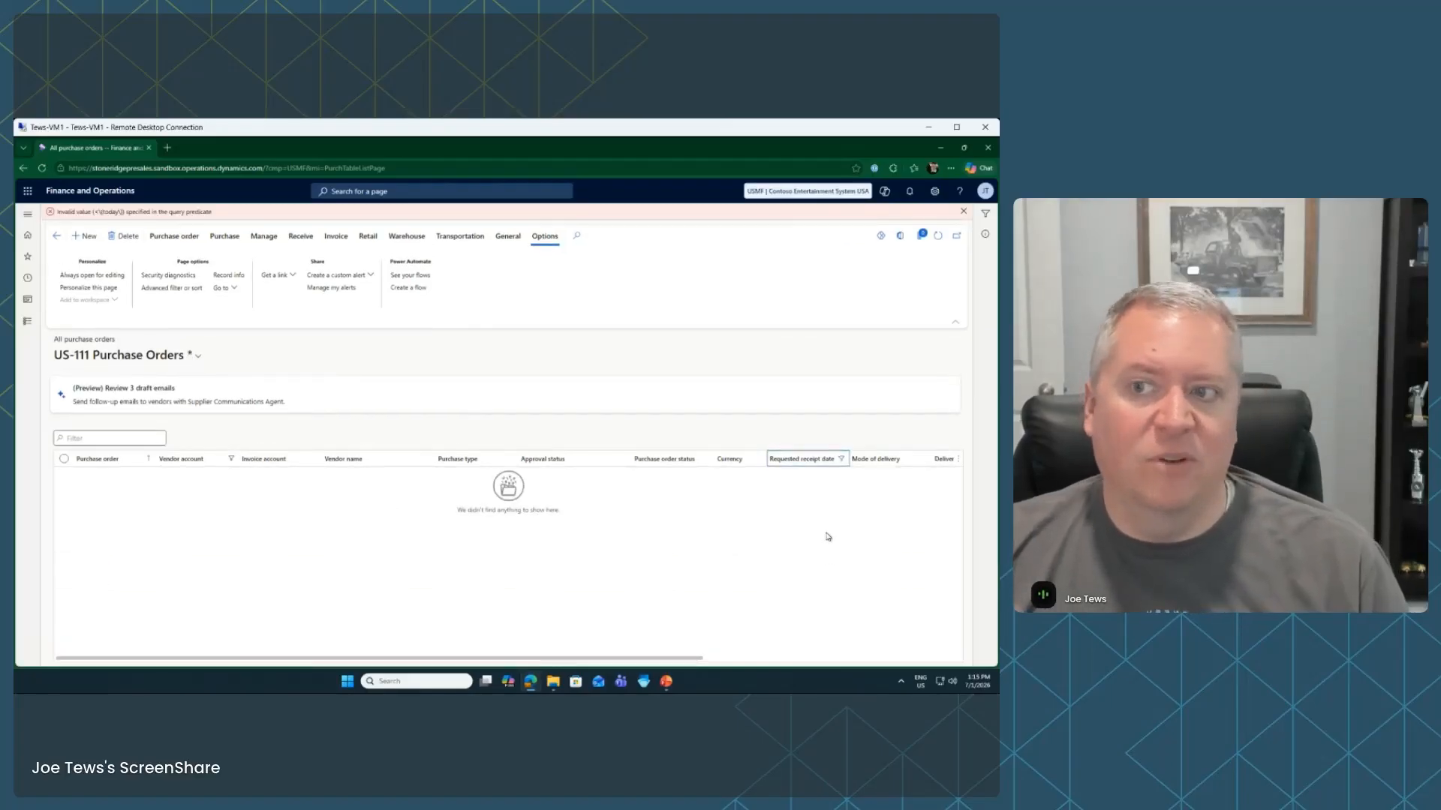
# Clear the invalid receipt date filter, check the saved views list, and dismiss the error banner
pyautogui.click(835, 459)
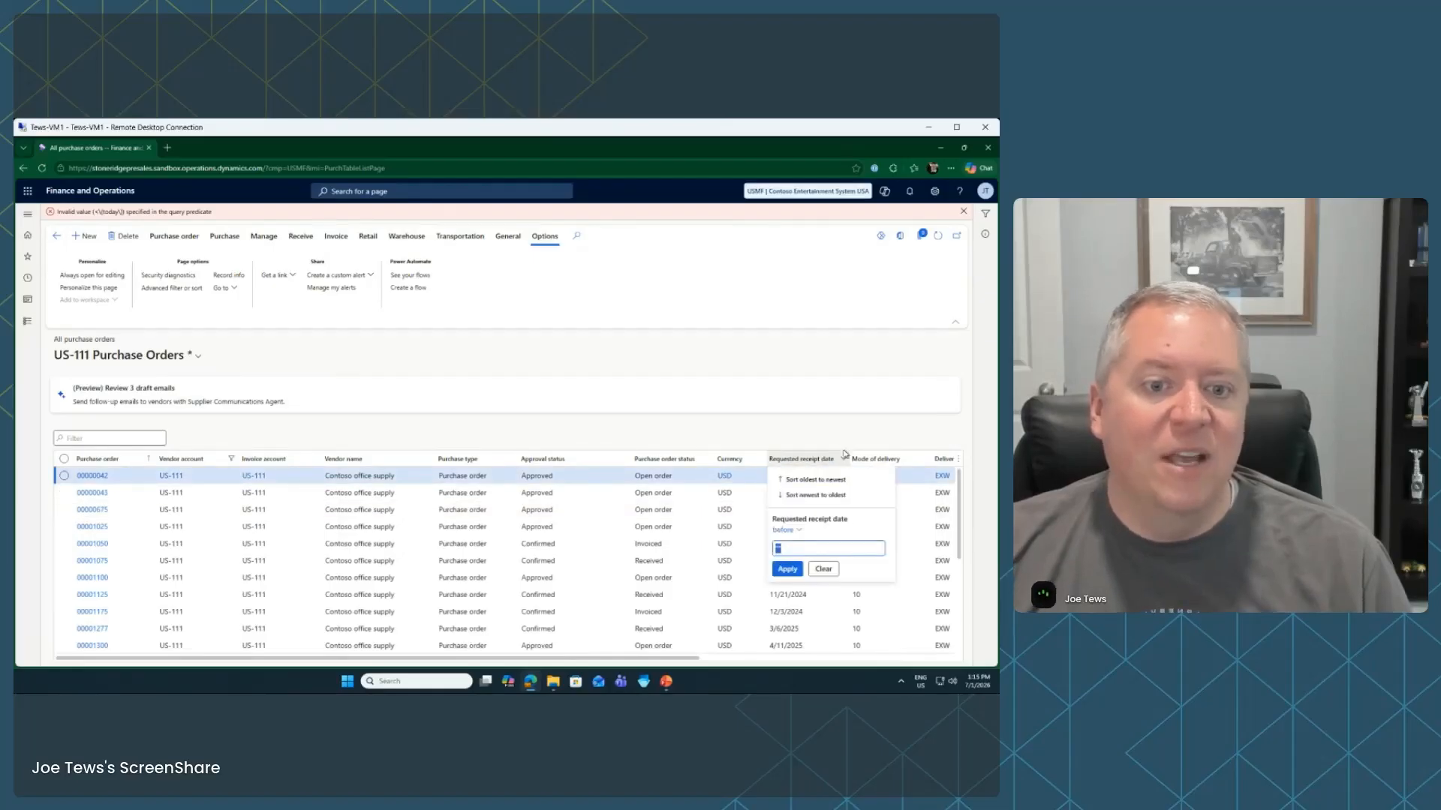
pyautogui.click(831, 567)
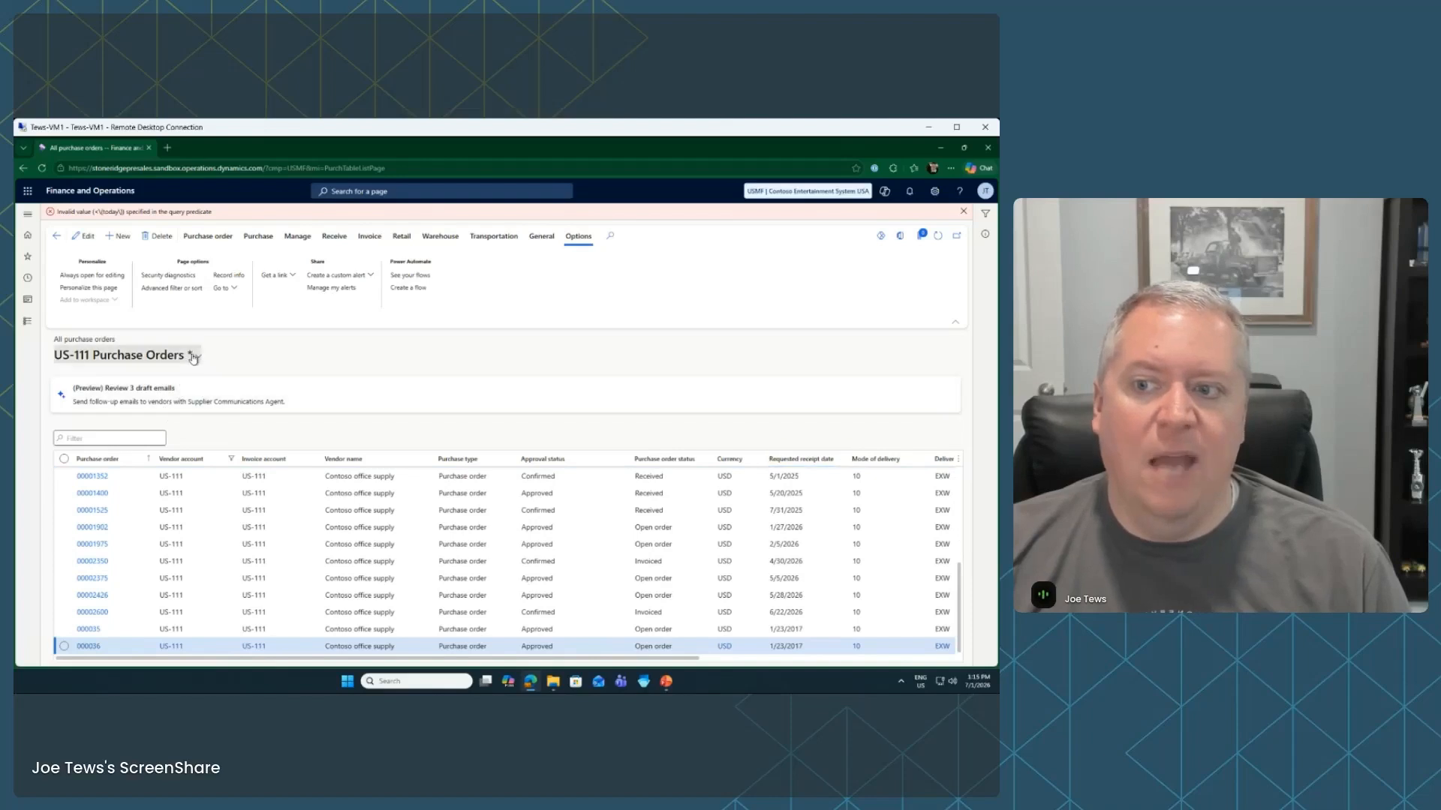
pyautogui.click(124, 356)
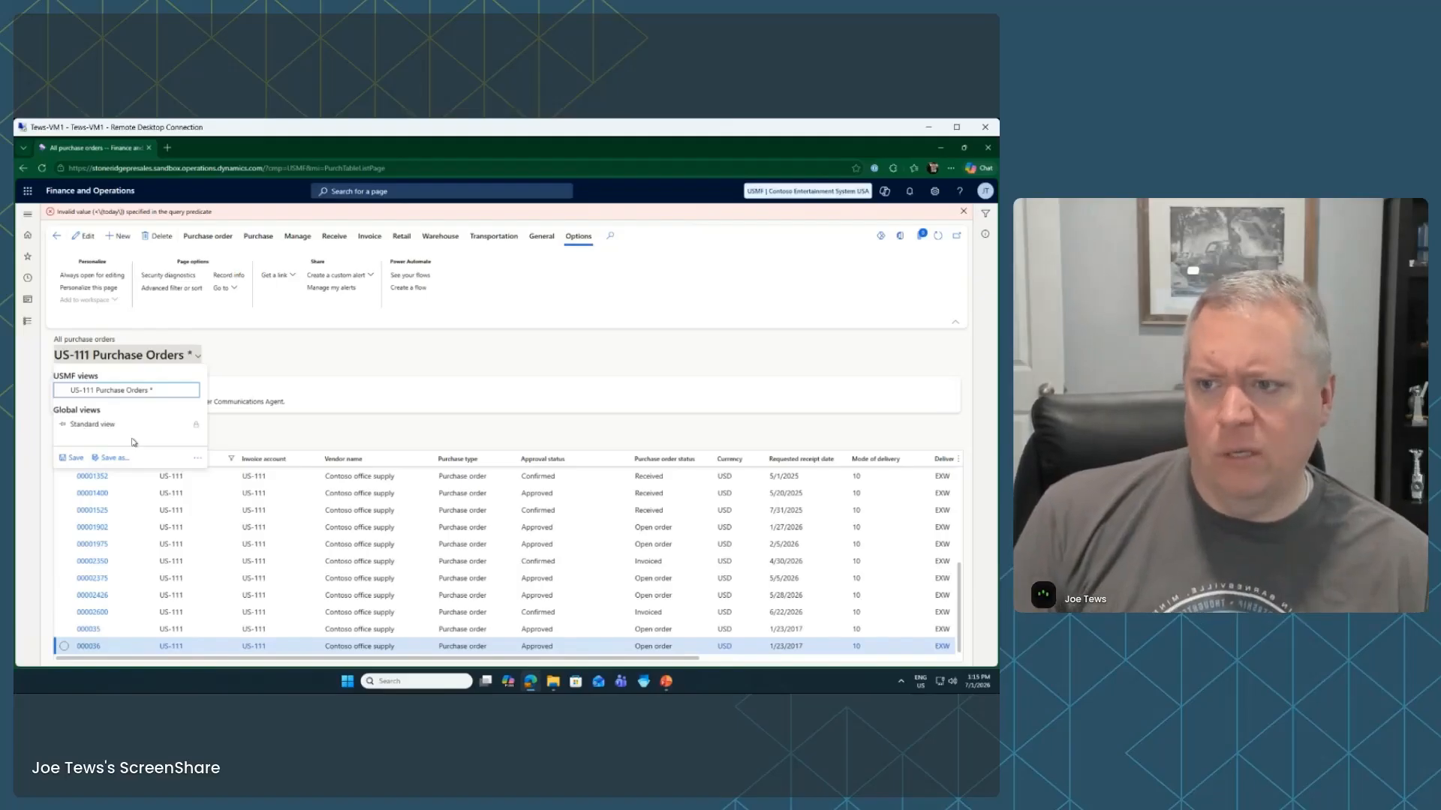
pyautogui.click(370, 438)
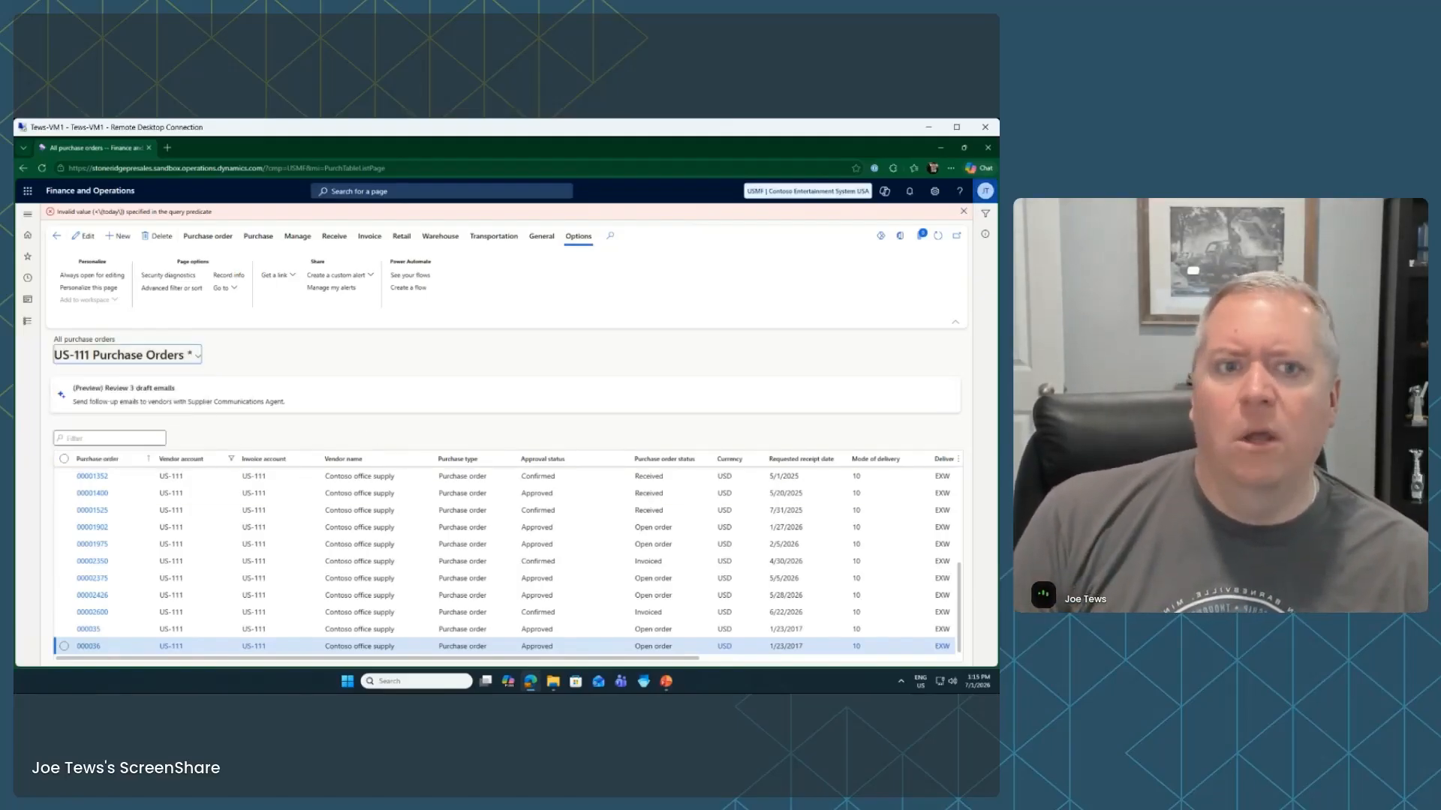
pyautogui.click(964, 213)
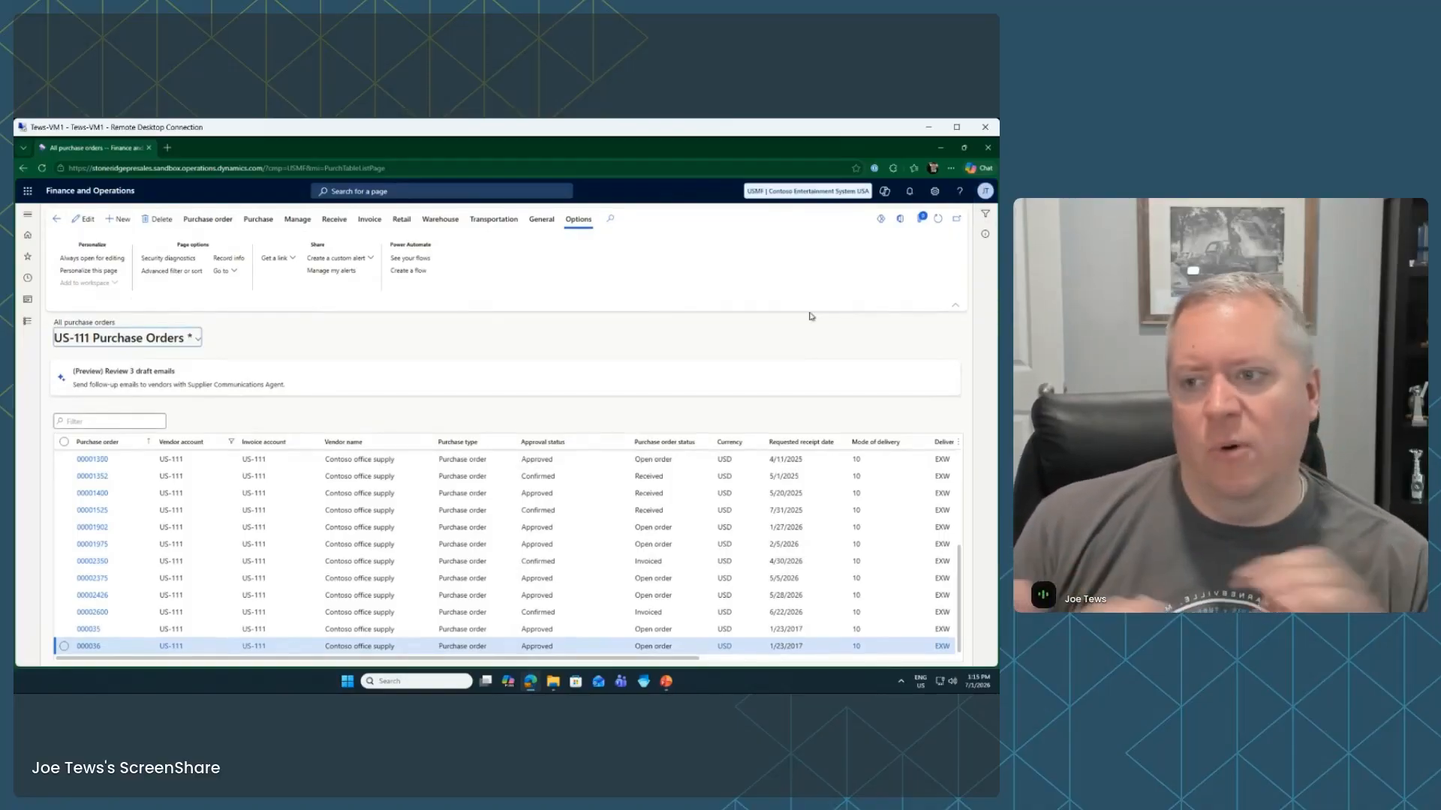
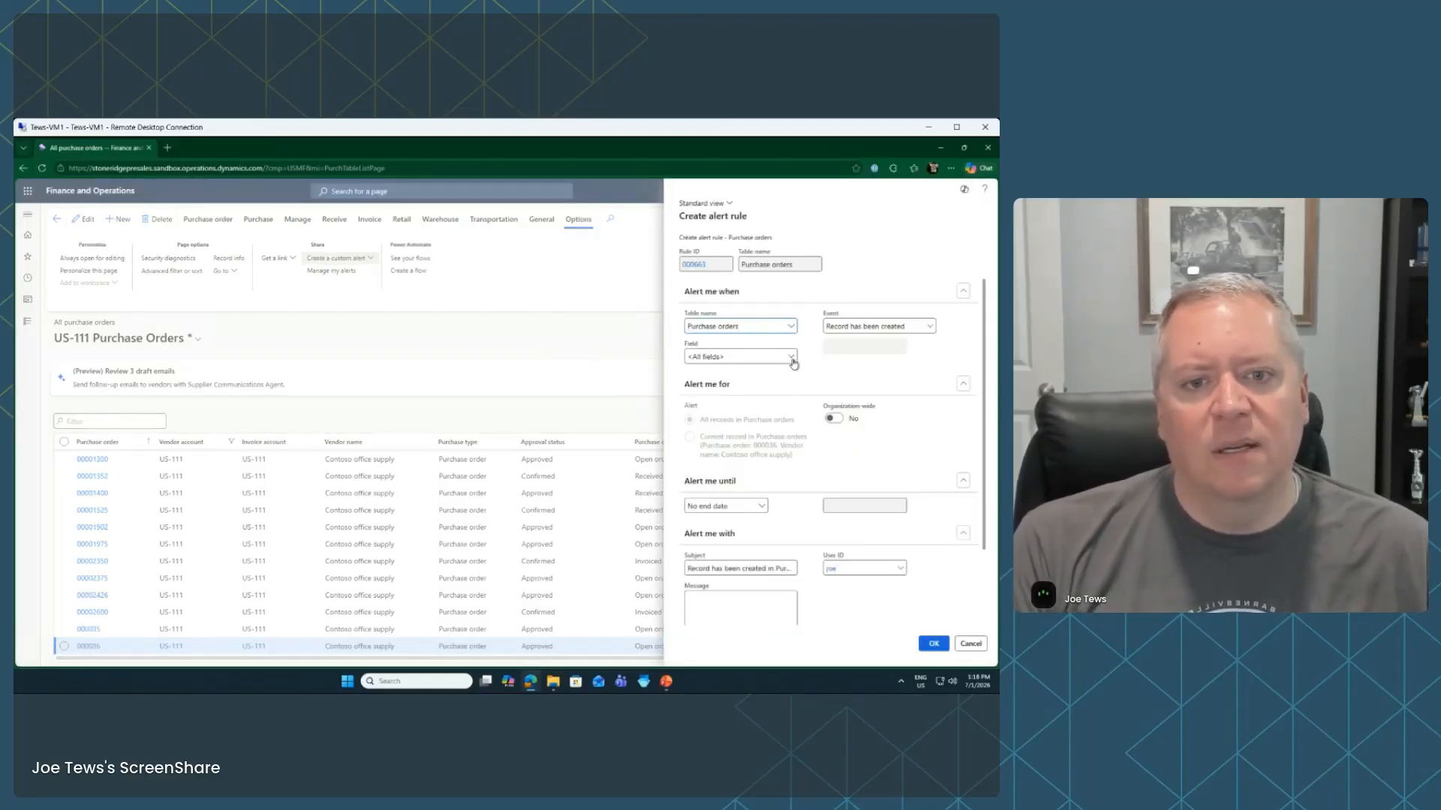
# Browse the alert rule's Field list, leave All fields, and cancel the alert without saving
pyautogui.click(792, 358)
pyautogui.scroll(-1, 749, 448)
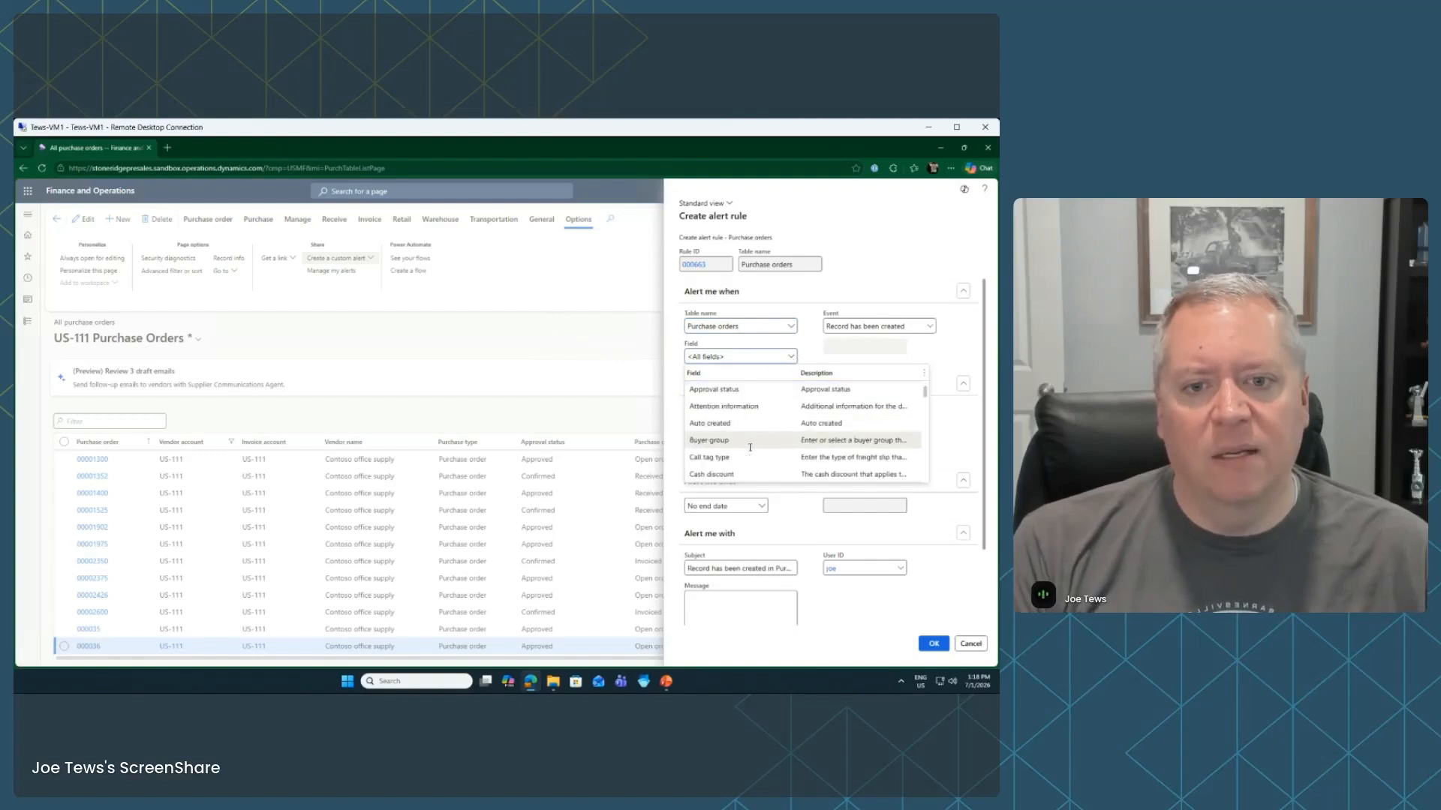
pyautogui.scroll(-10, 780, 435)
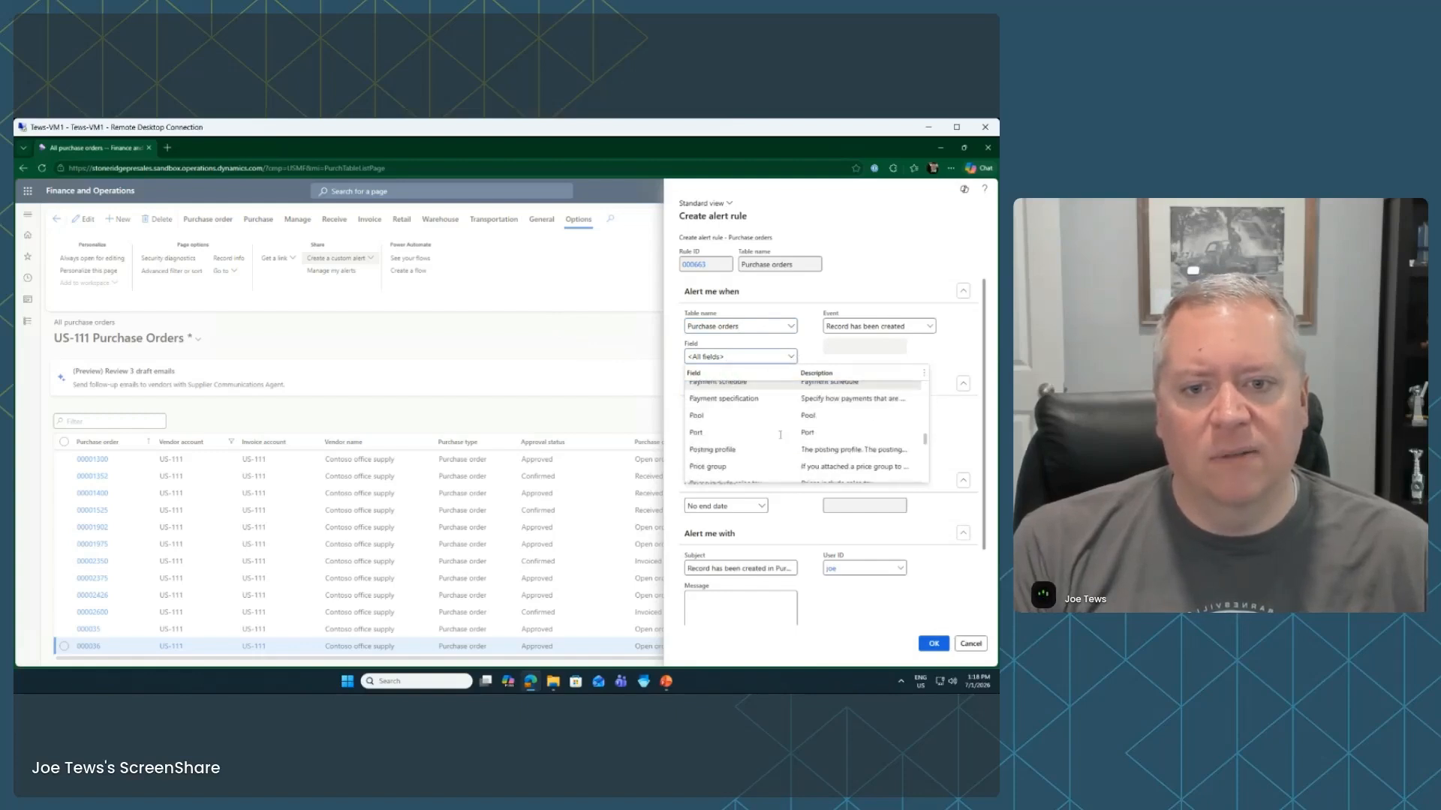
pyautogui.scroll(-8, 780, 435)
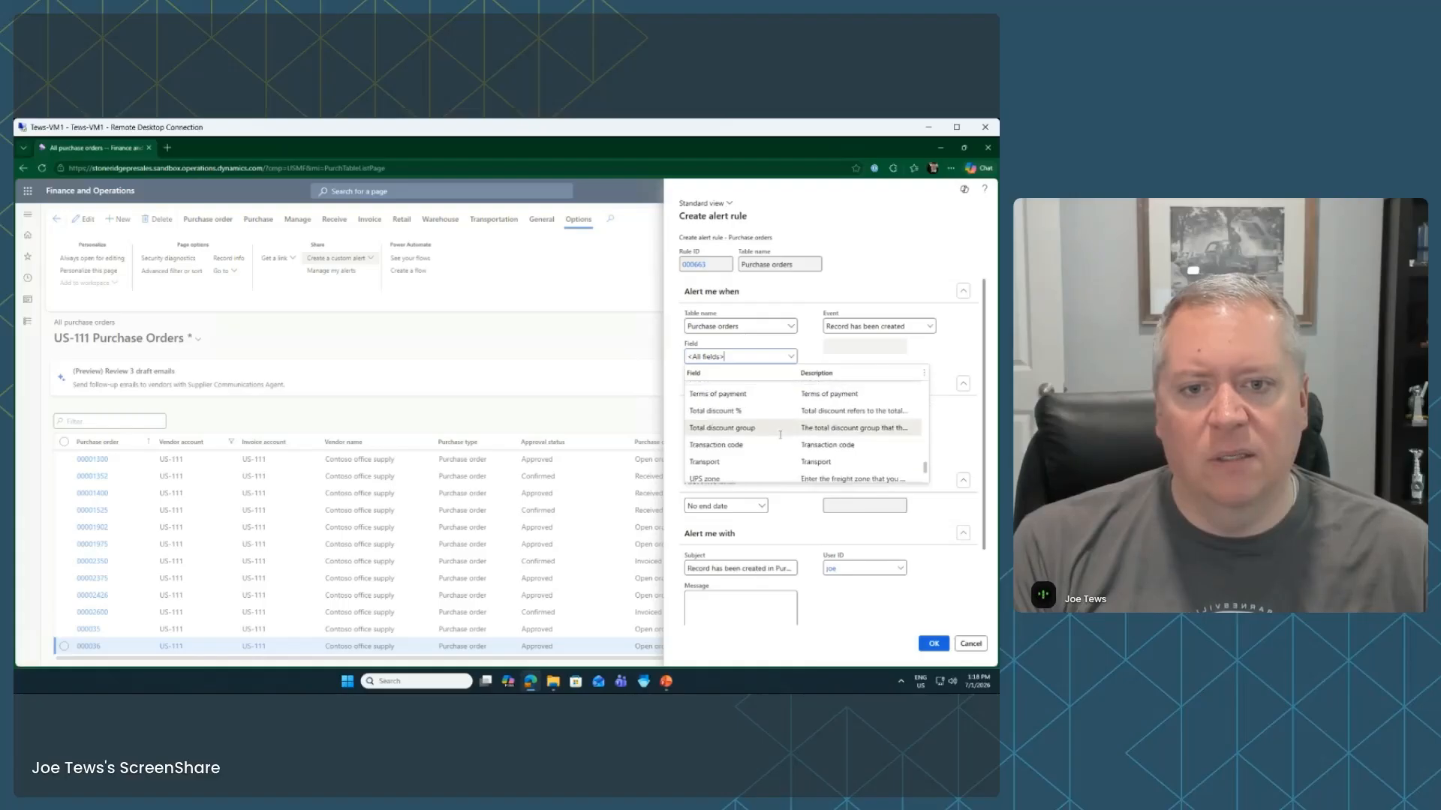
pyautogui.scroll(-4, 721, 445)
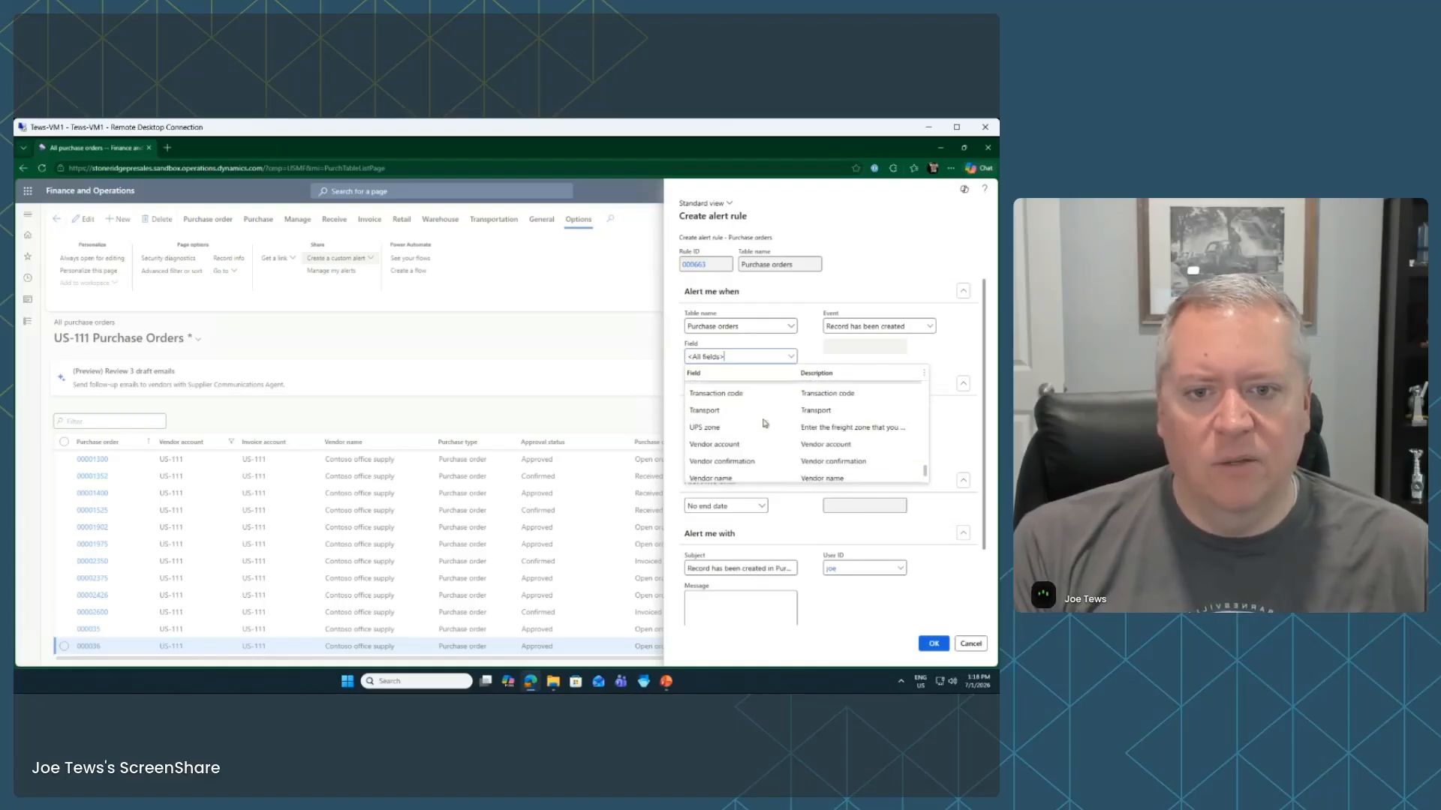
pyautogui.scroll(-1, 763, 419)
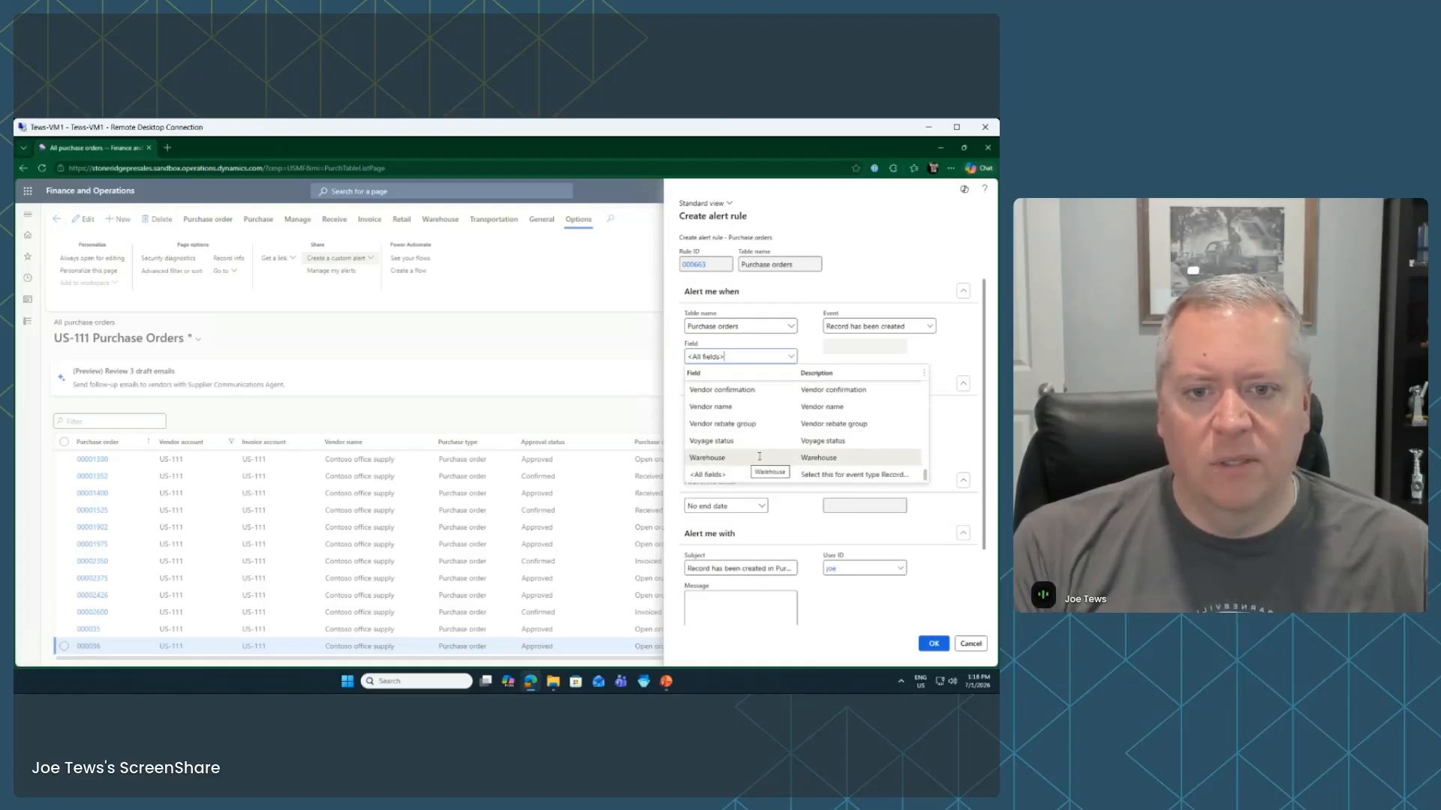
pyautogui.scroll(4, 760, 456)
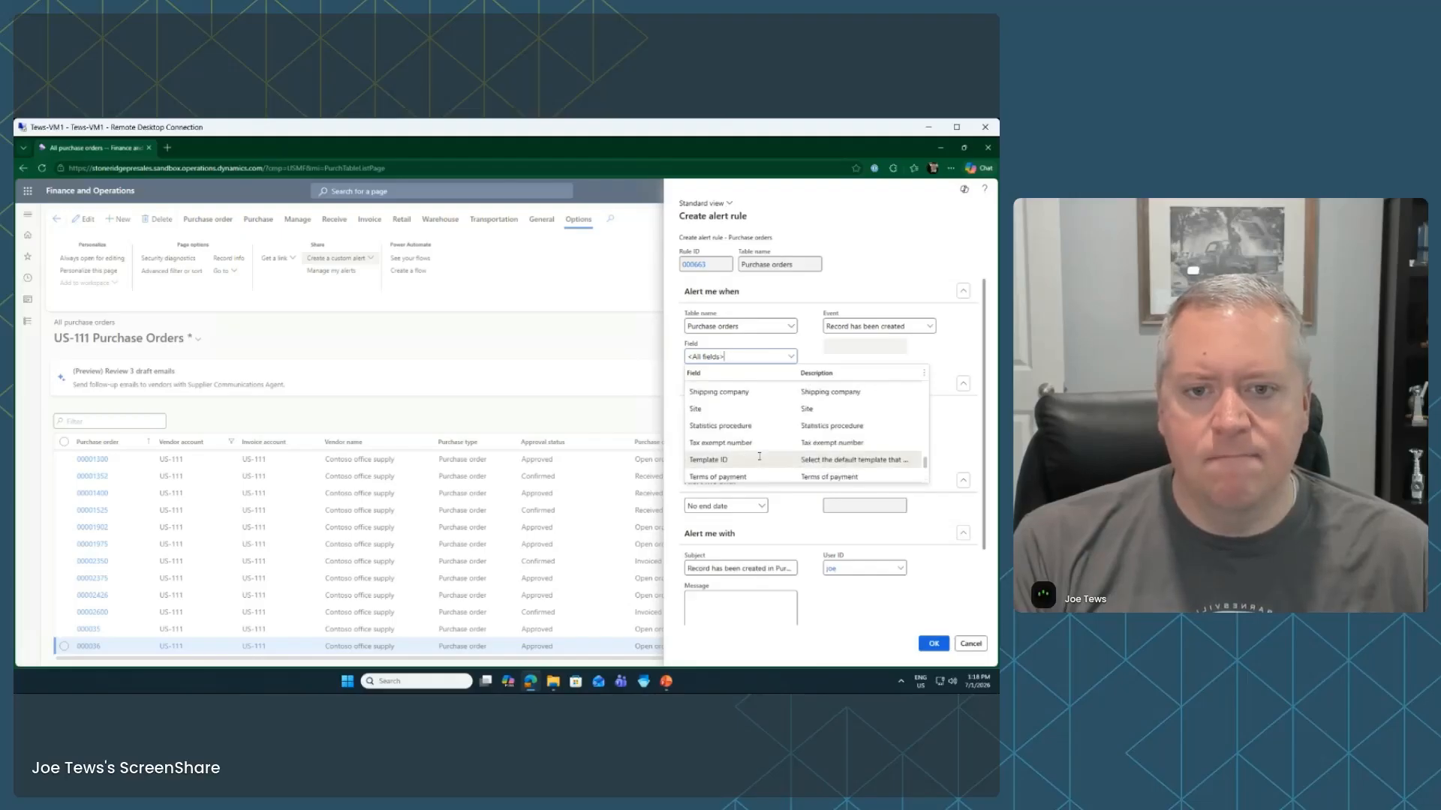
pyautogui.scroll(2, 759, 456)
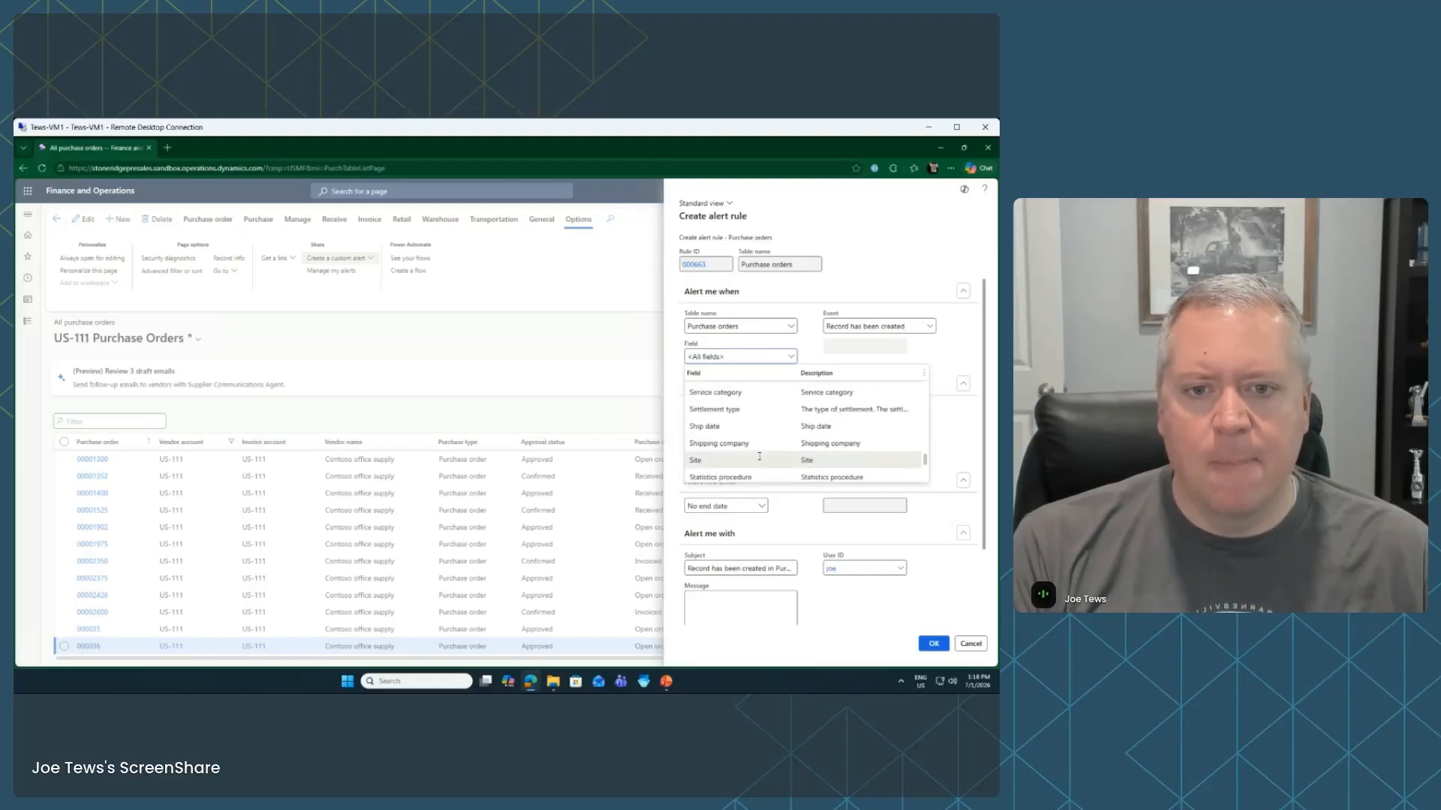
pyautogui.click(976, 418)
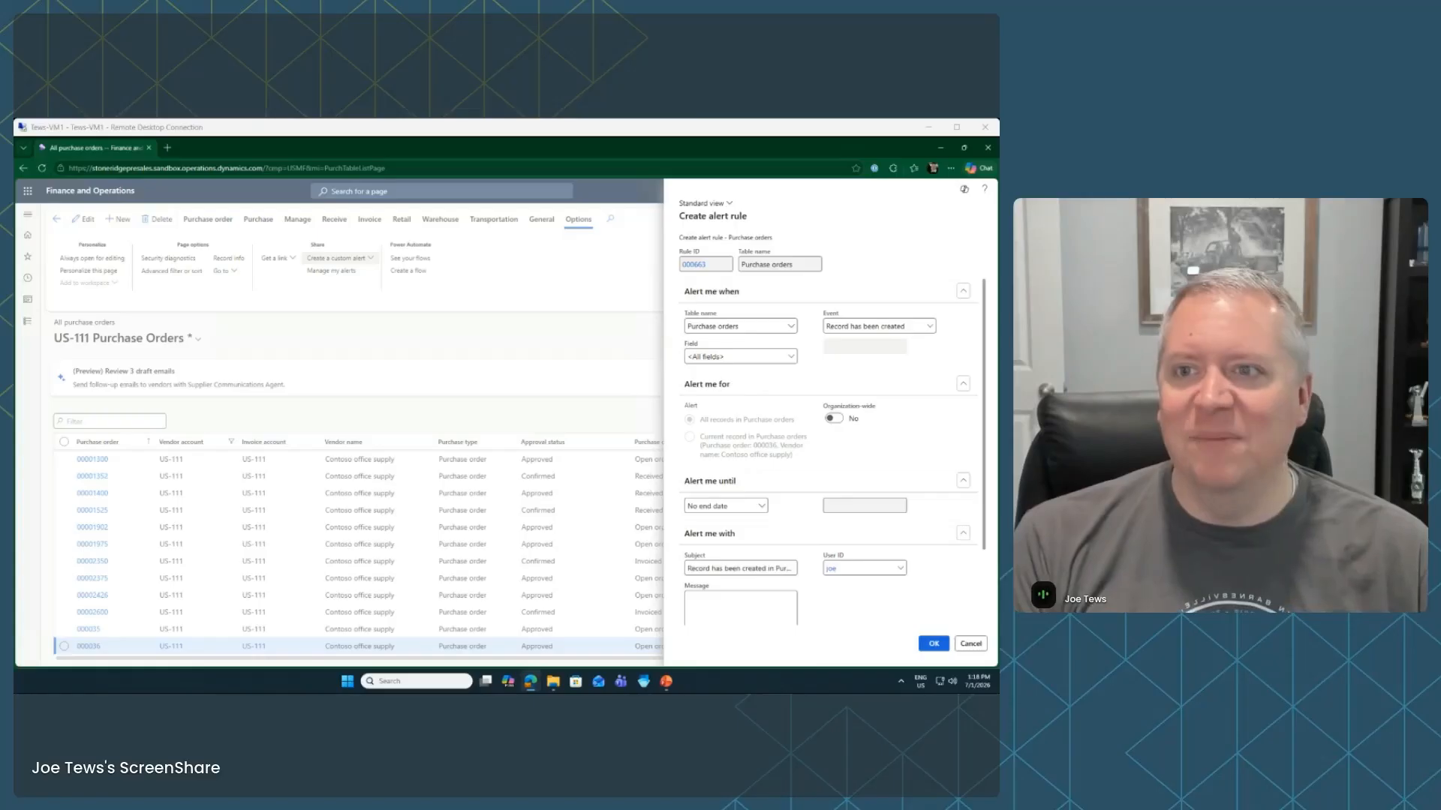
pyautogui.click(315, 134)
pyautogui.click(971, 644)
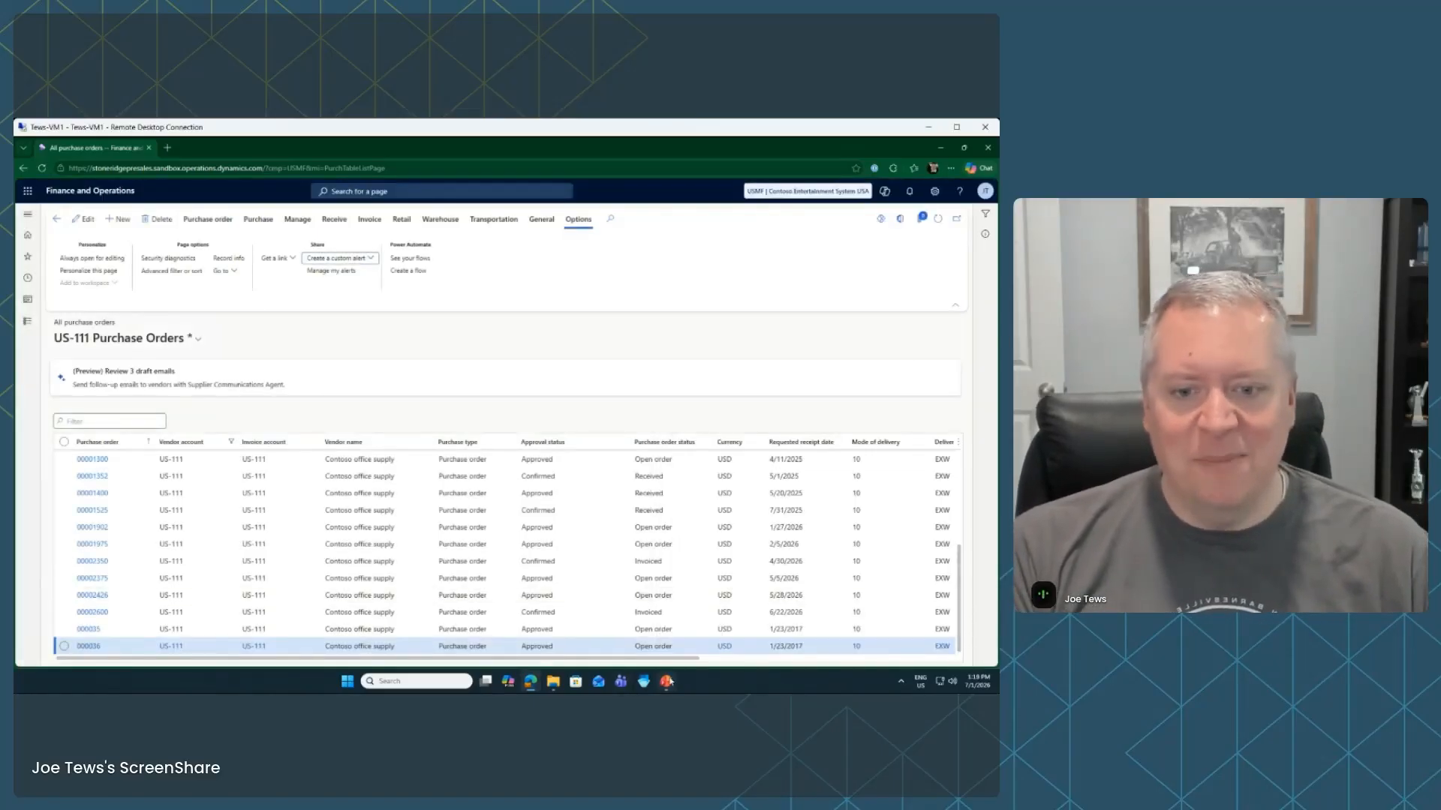
# Advance the slide show to the Personalization slide, then return to the US-111 Purchase Orders list
pyautogui.click(667, 681)
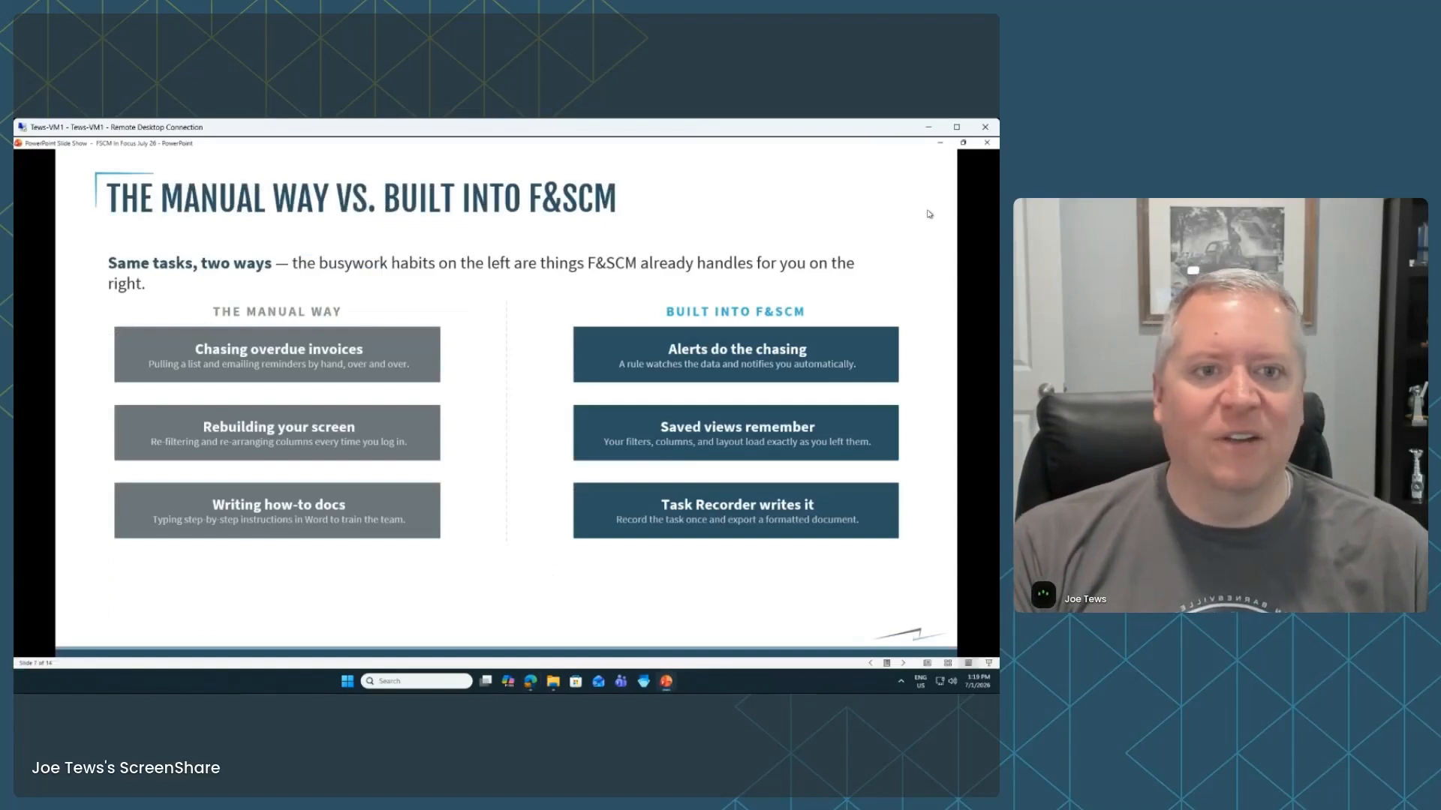
pyautogui.click(929, 214)
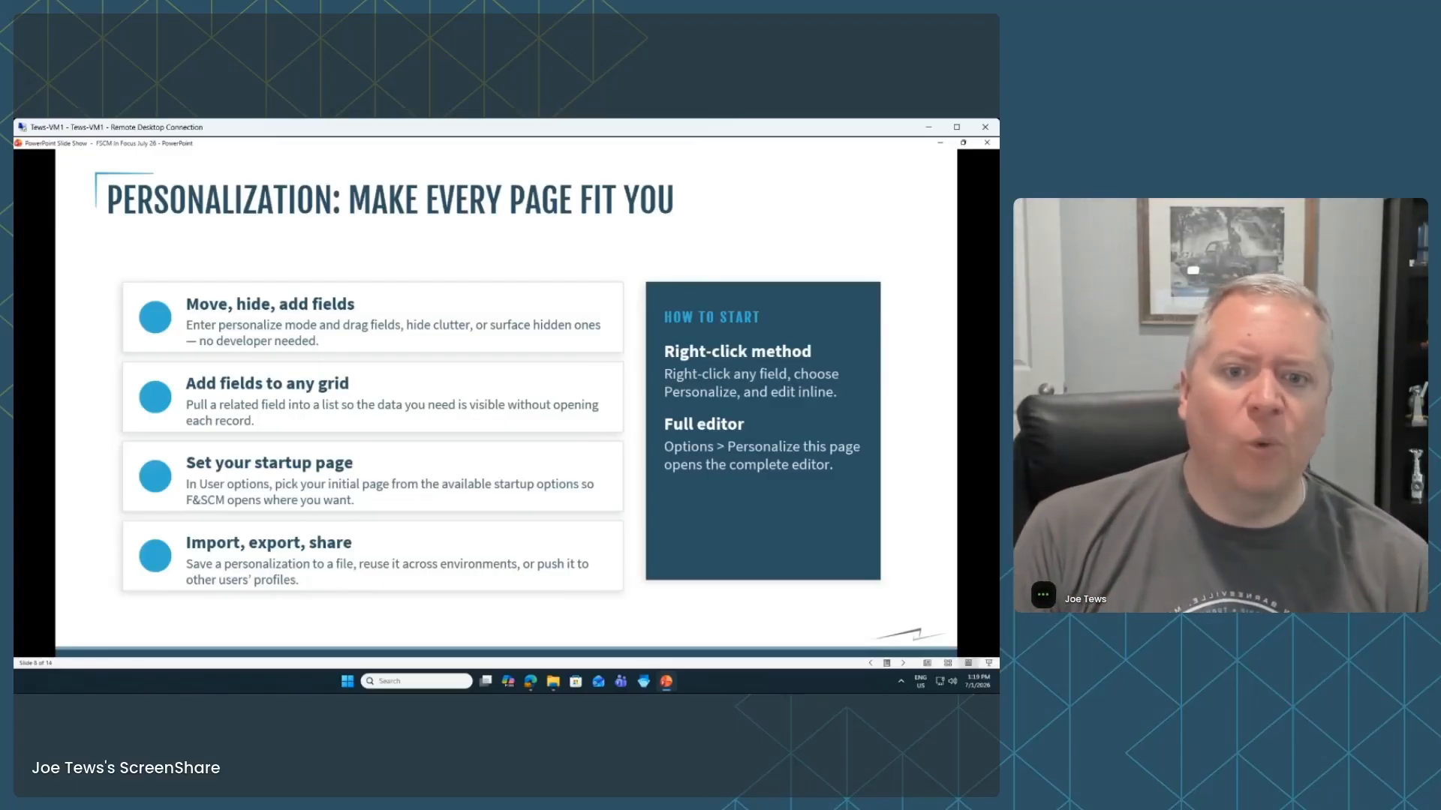
pyautogui.click(530, 682)
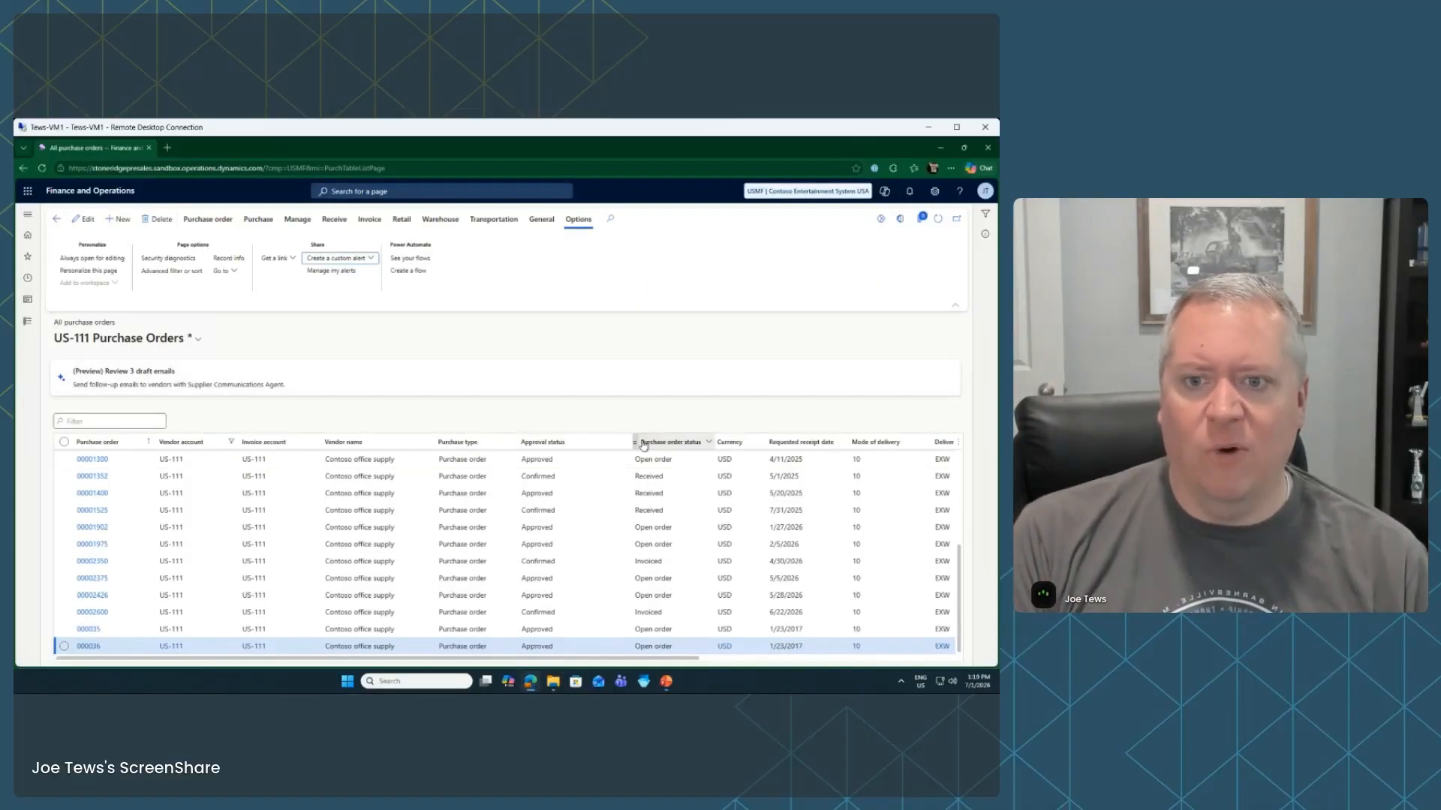
# Check the Approval status and Currency column menus, then choose Personalize: Purchase orders
pyautogui.rightClick(520, 442)
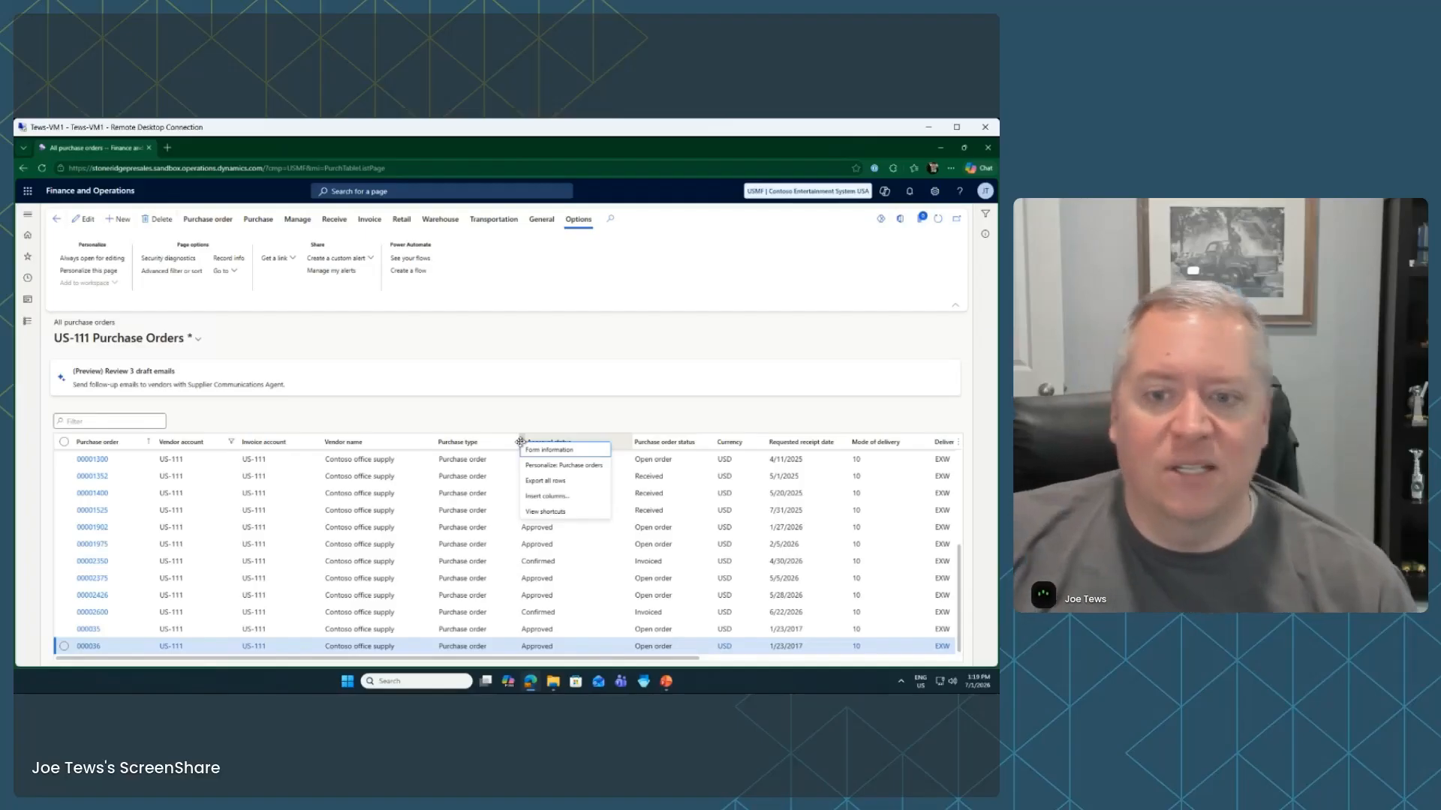
pyautogui.click(477, 408)
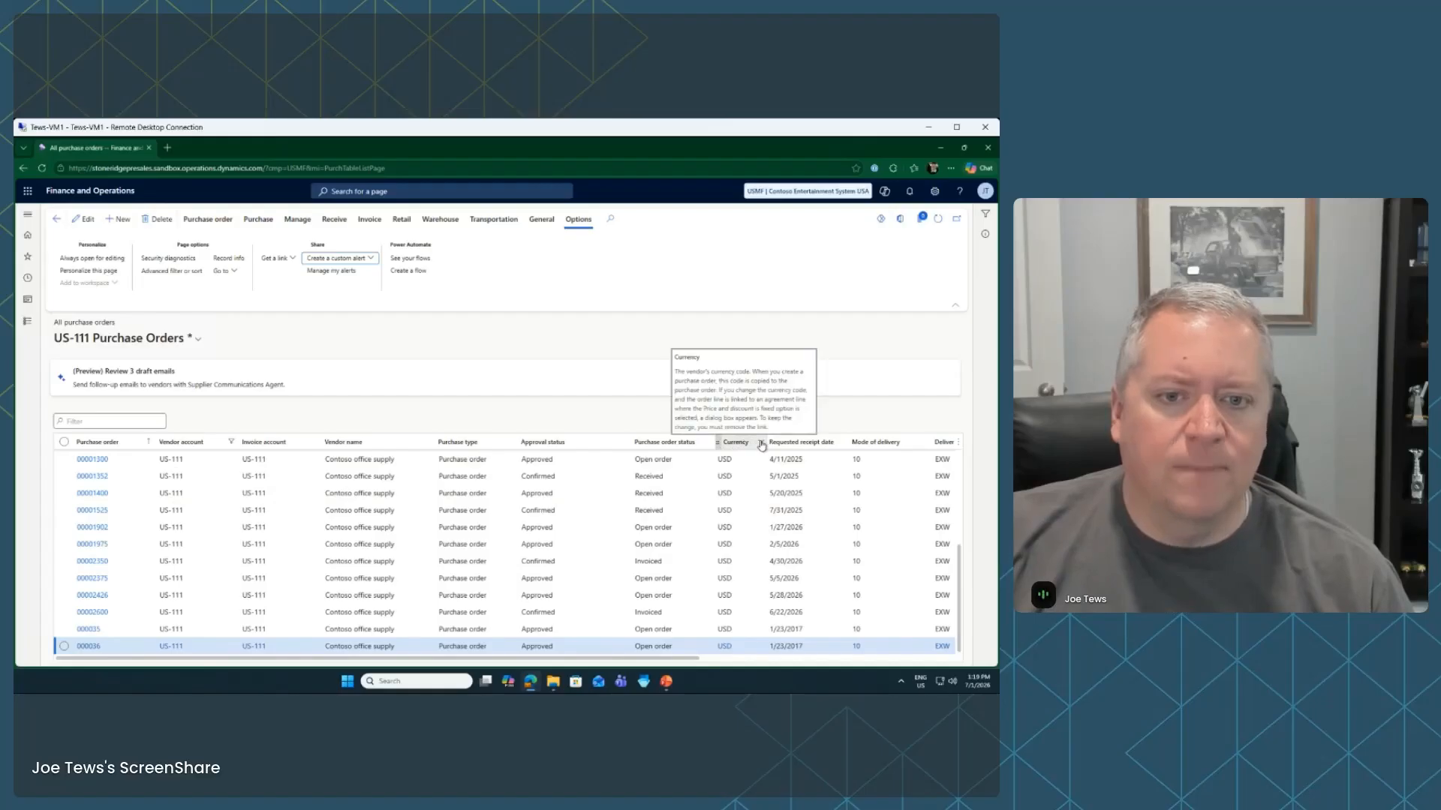
pyautogui.rightClick(717, 441)
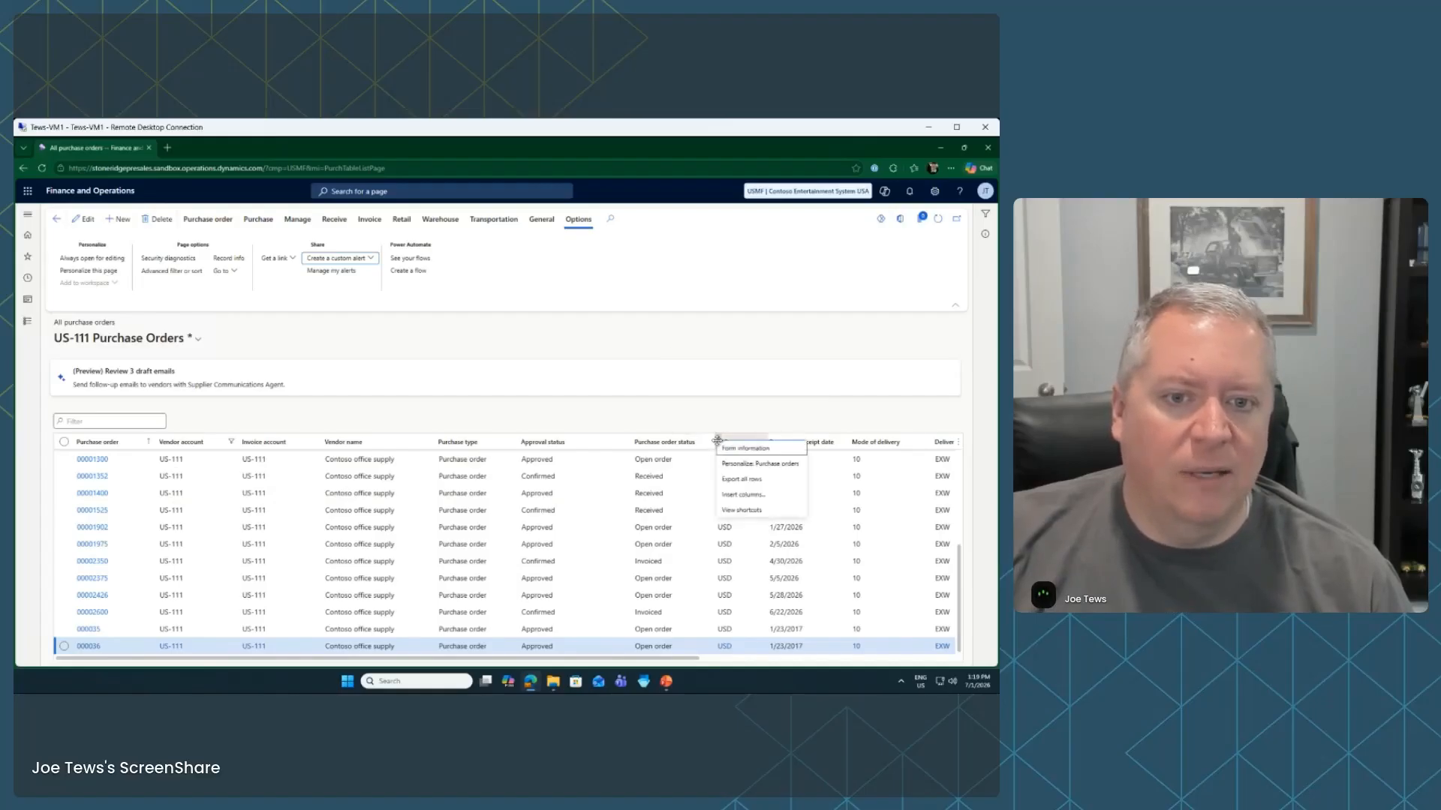
pyautogui.moveTo(732, 455)
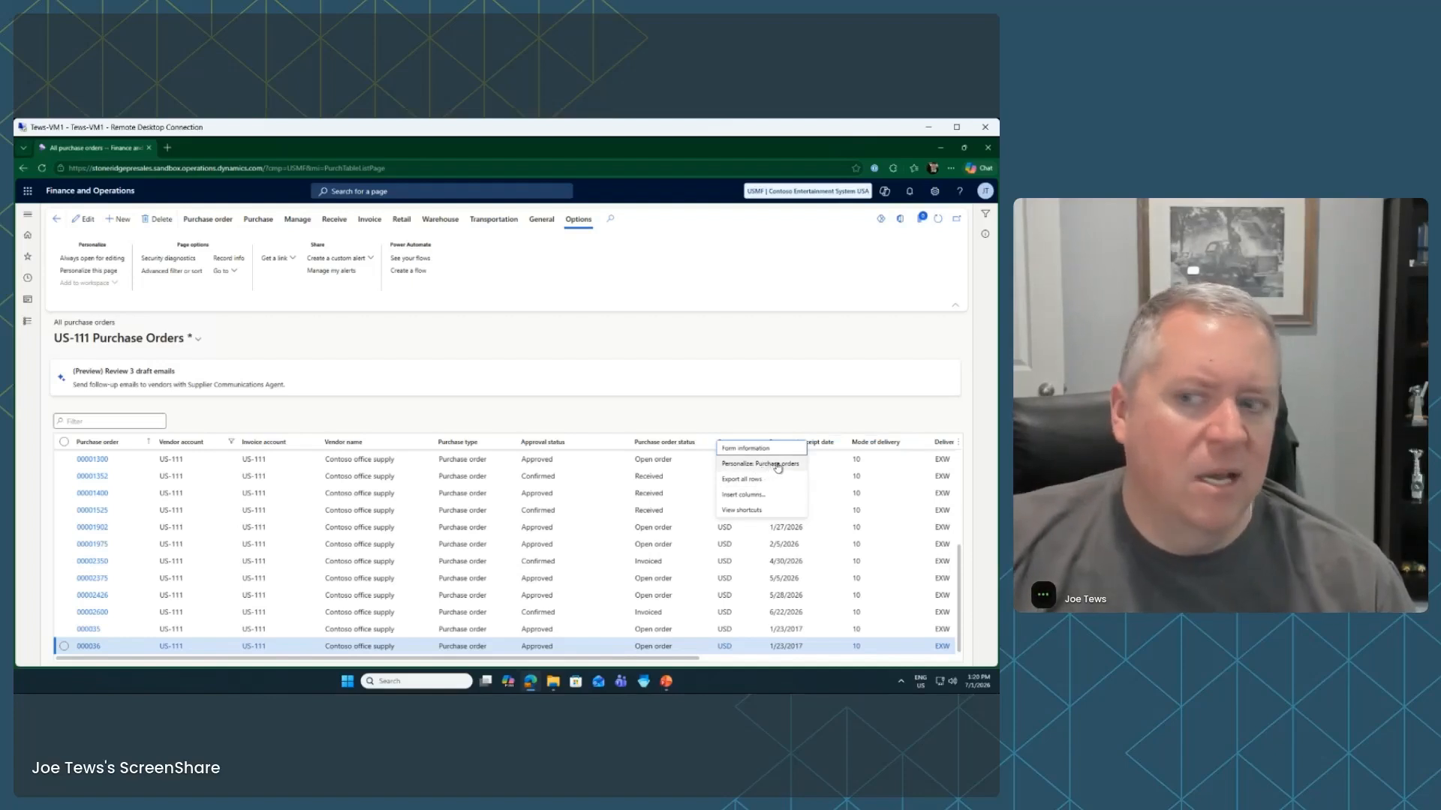
pyautogui.click(777, 465)
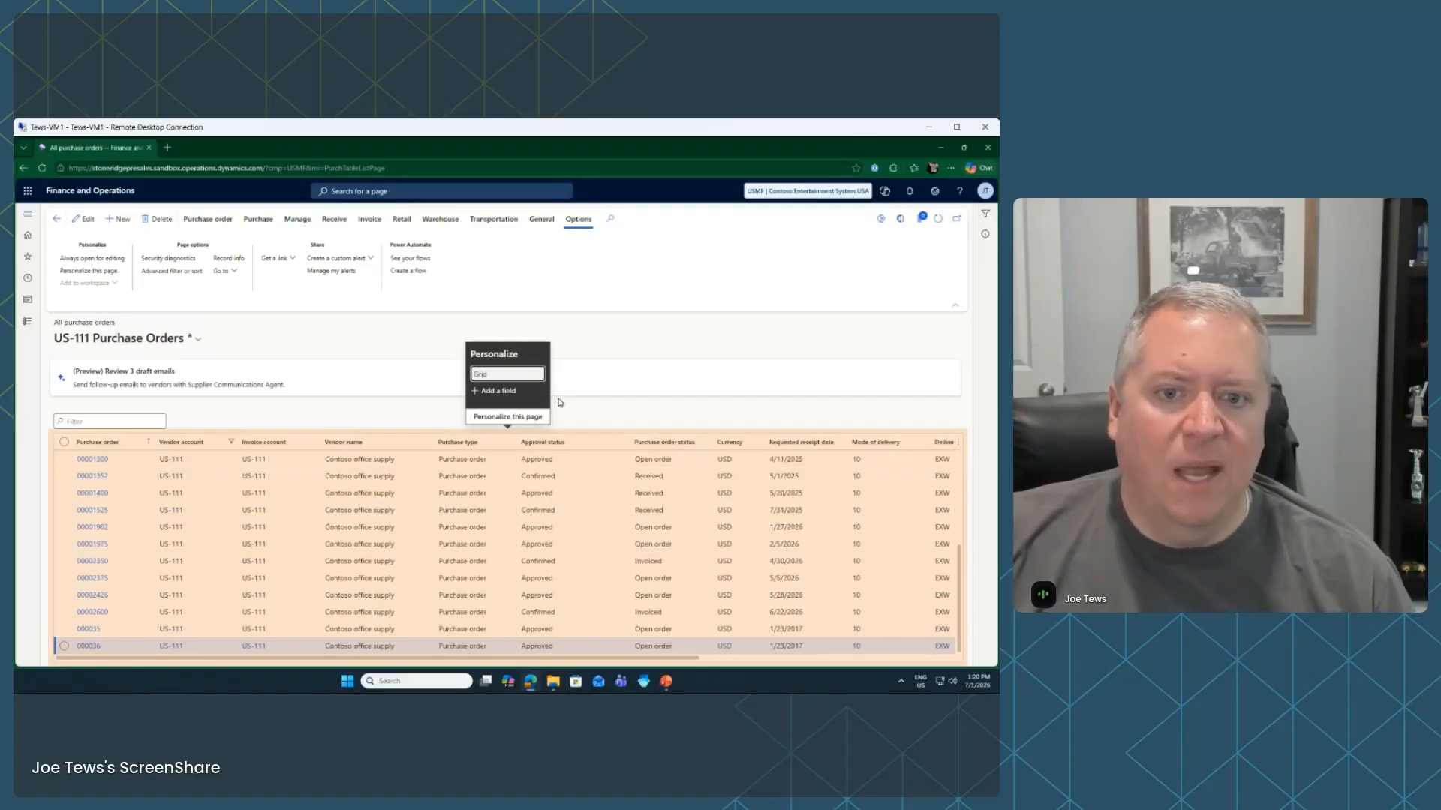
# Open Personalize this page and clear the Required setting on the Currency column
pyautogui.click(510, 418)
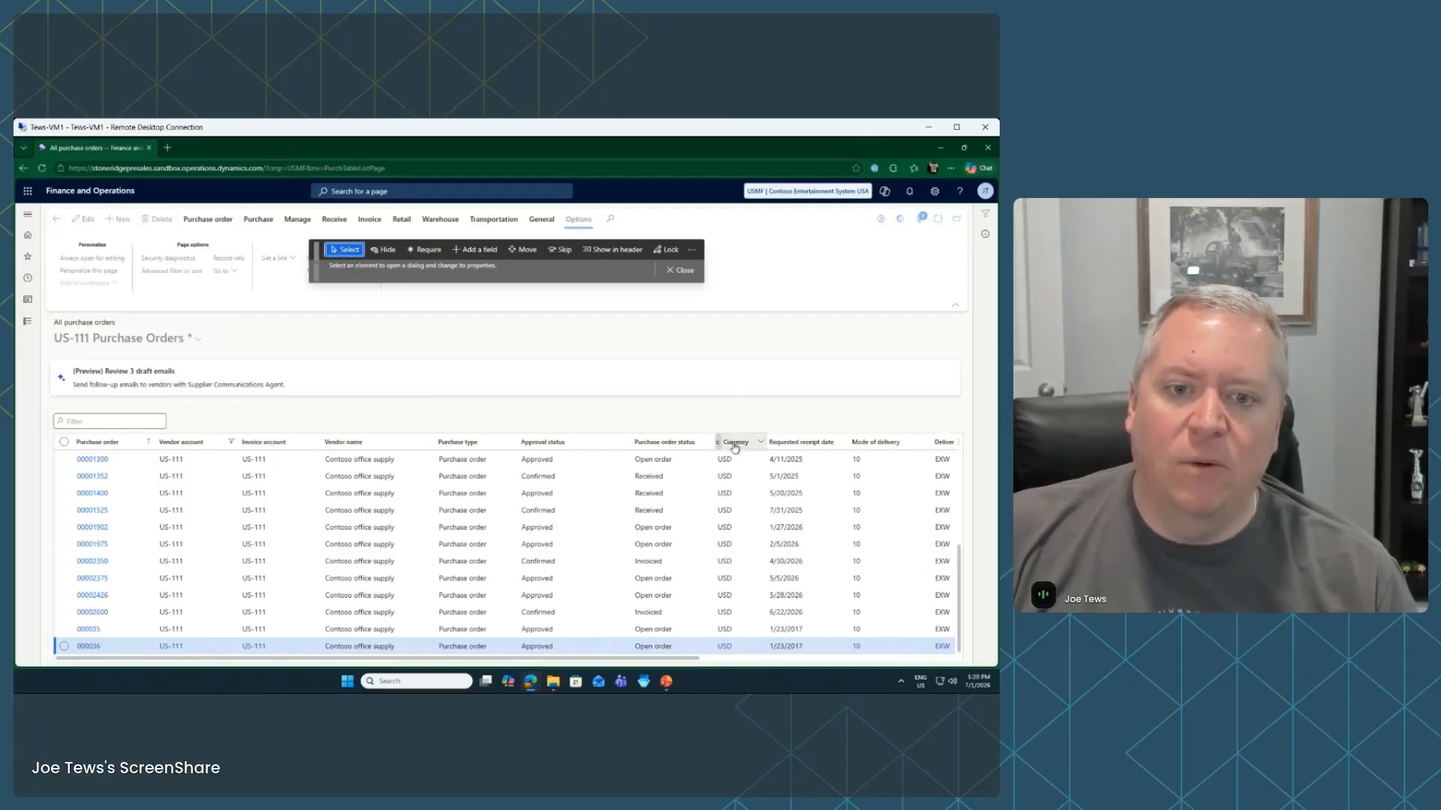
pyautogui.click(742, 443)
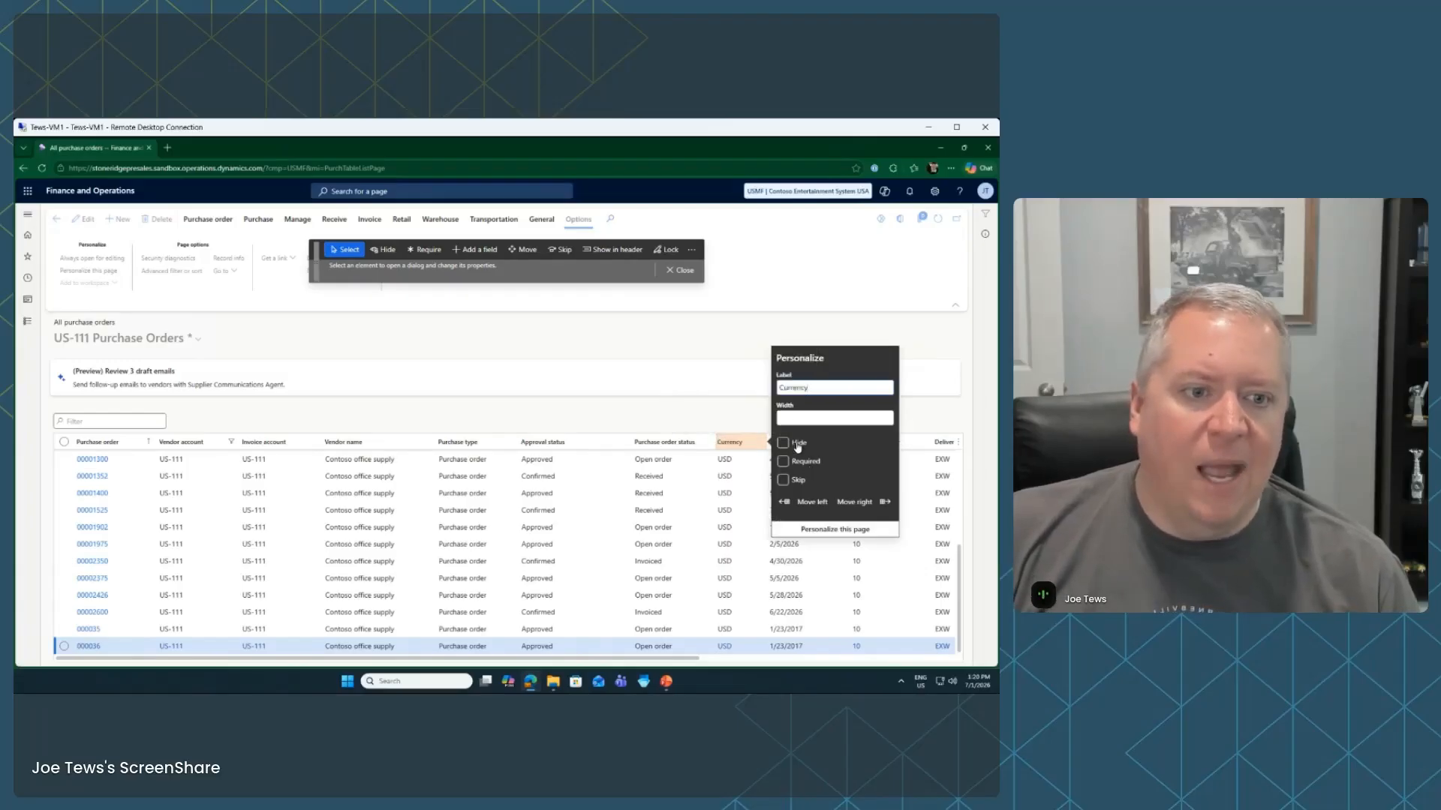
pyautogui.click(784, 461)
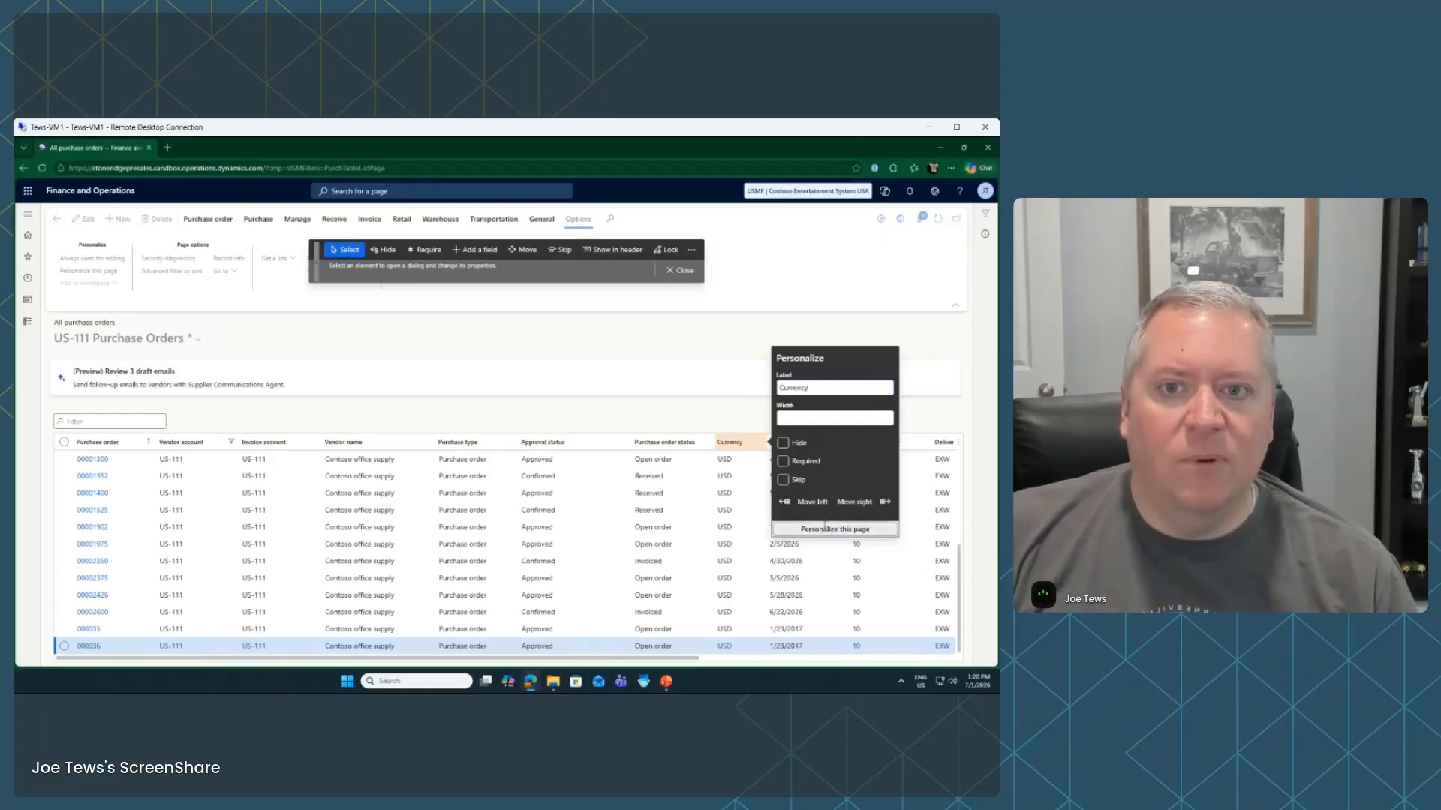
pyautogui.click(826, 528)
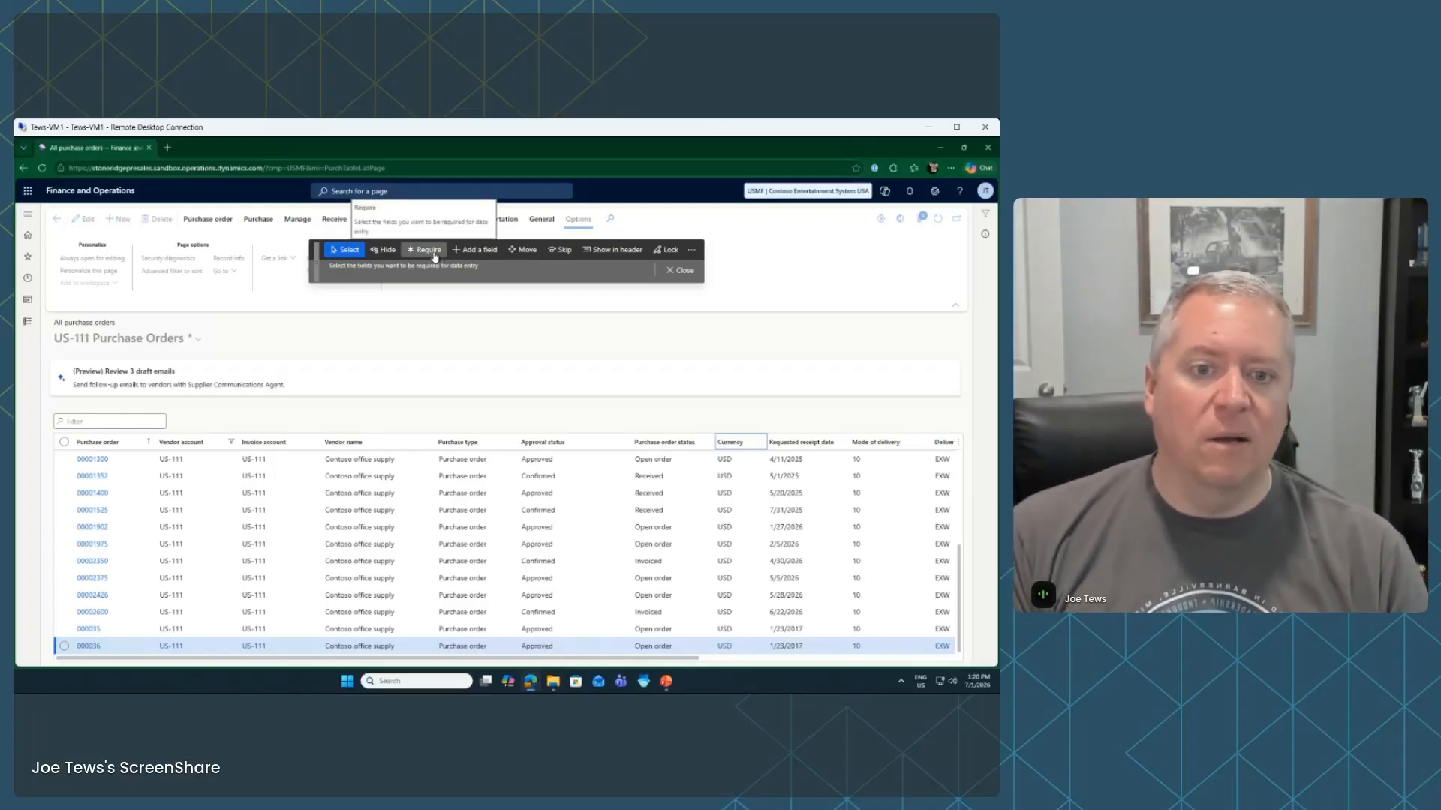
# Insert the City (Addresses) column into the purchase orders grid and close personalization
pyautogui.click(480, 251)
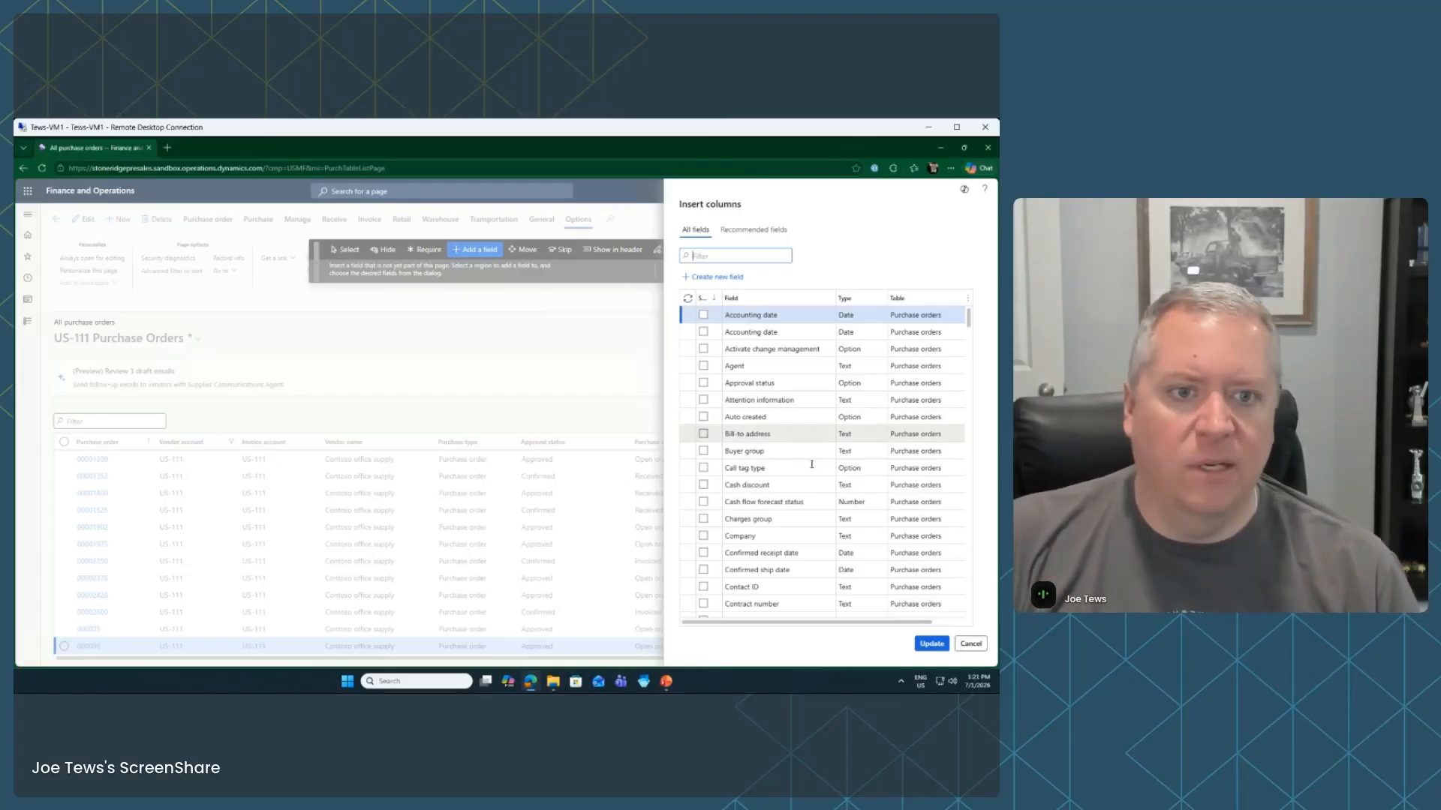
pyautogui.scroll(-10, 853, 472)
pyautogui.scroll(-10, 853, 471)
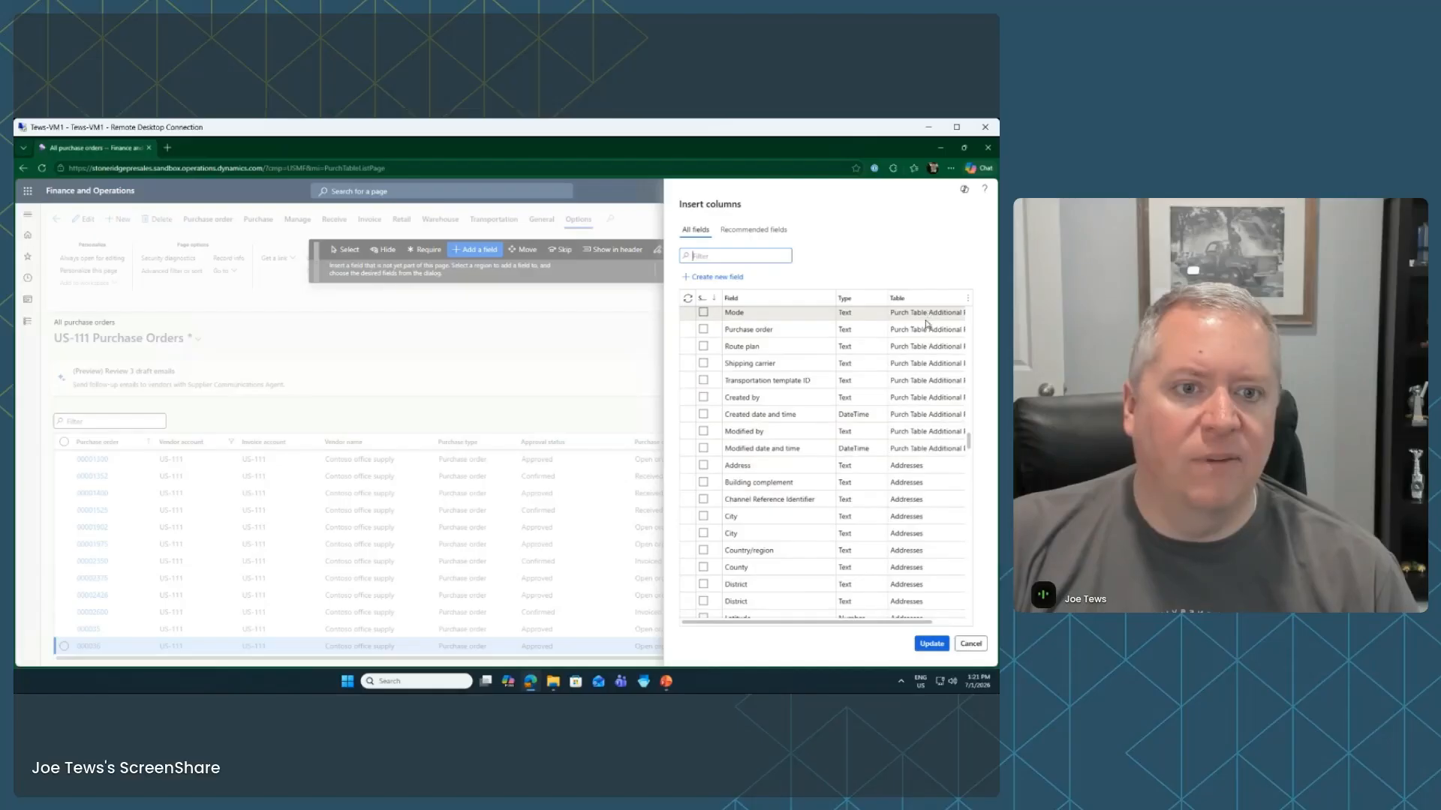
pyautogui.scroll(2, 919, 420)
pyautogui.scroll(-3, 908, 500)
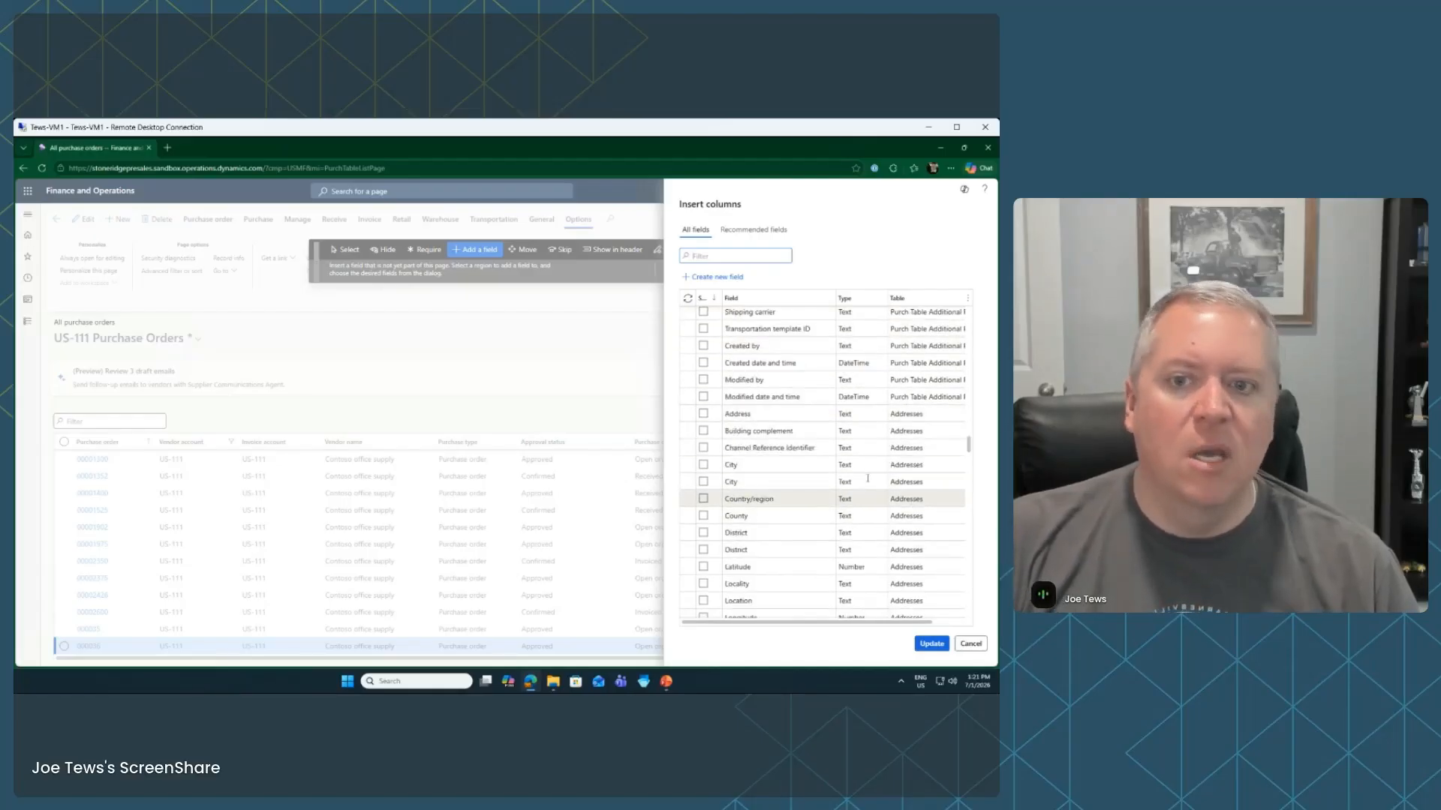
pyautogui.click(703, 482)
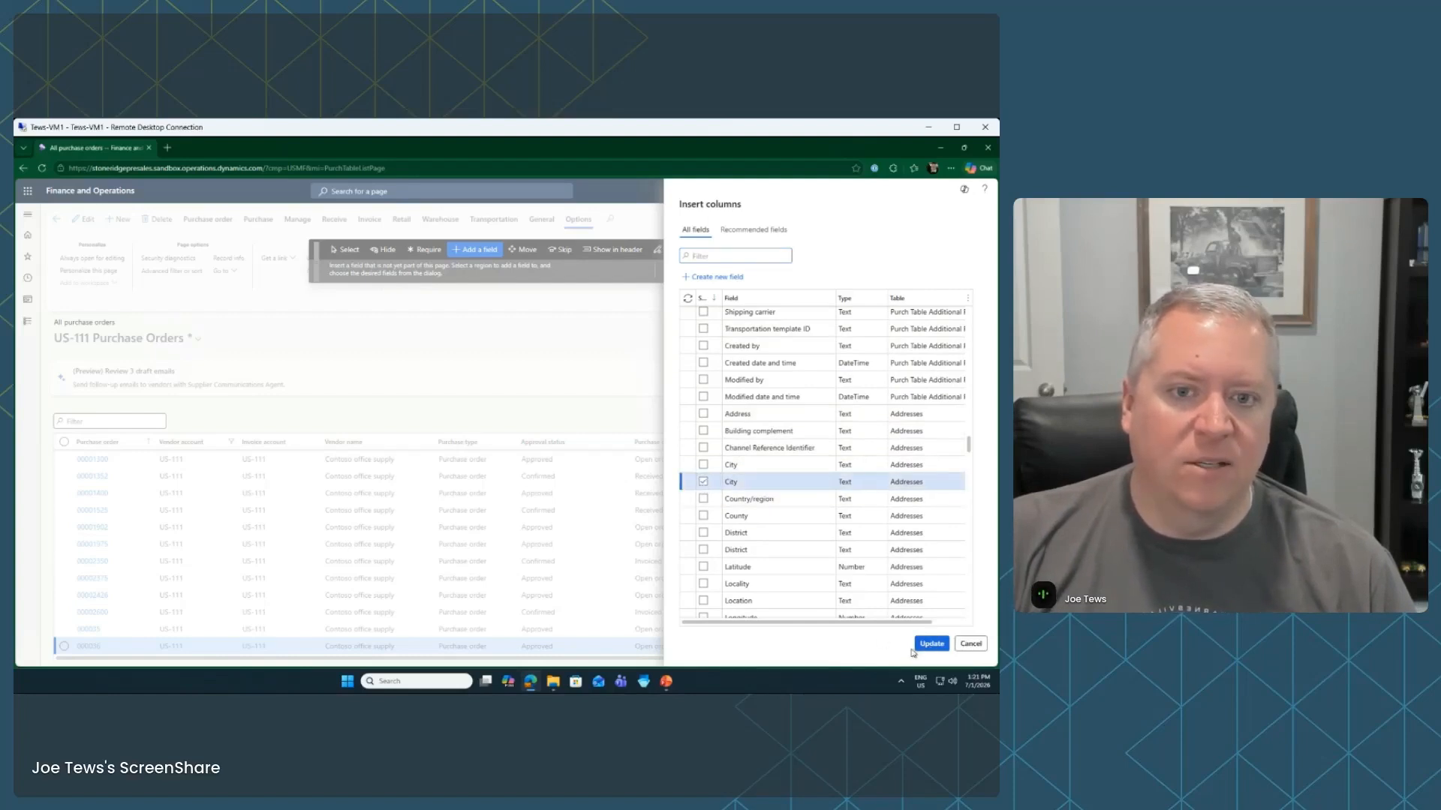
pyautogui.click(929, 644)
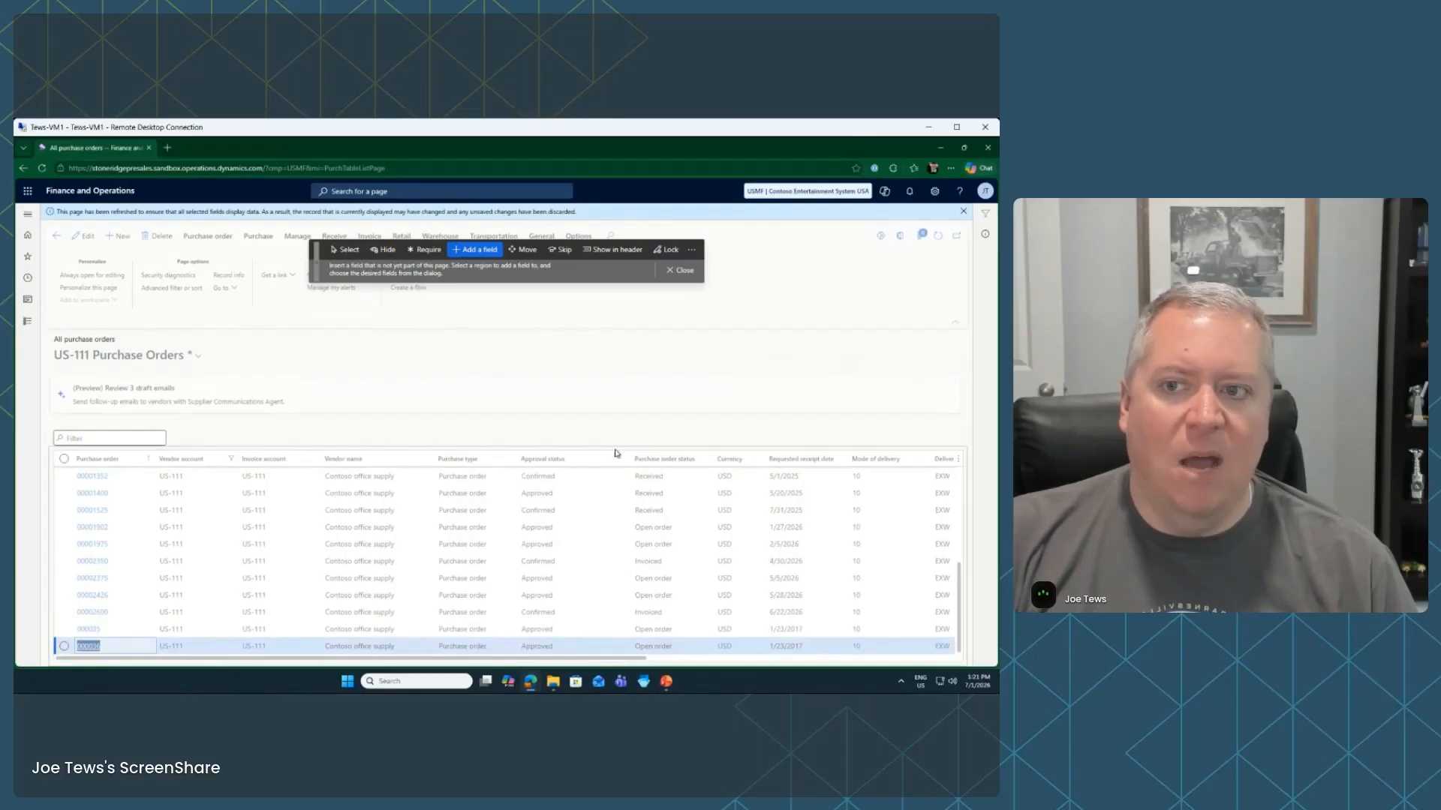
pyautogui.click(681, 273)
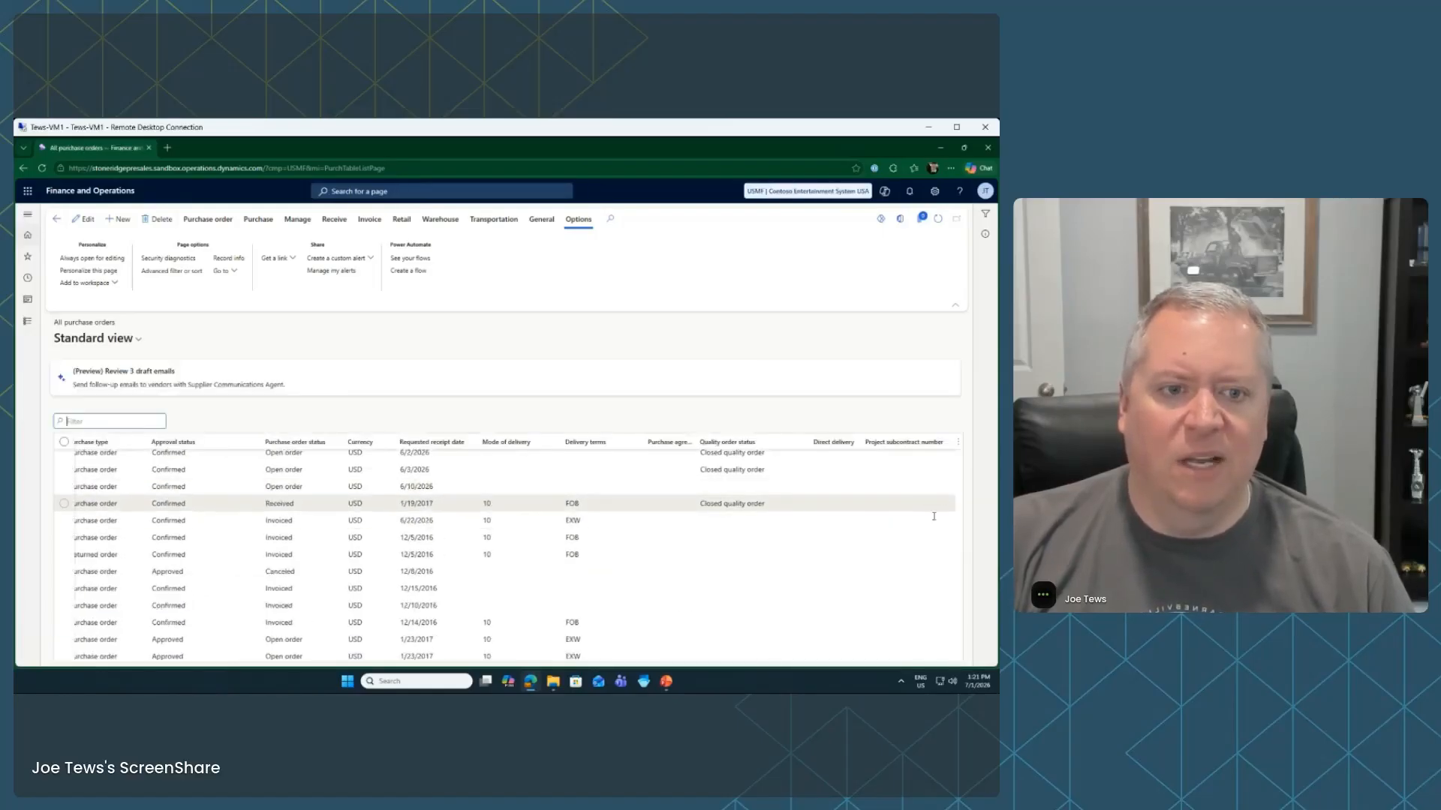
# Scroll the purchase orders grid left, glance at the slide show, and return to Finance and Operations
pyautogui.hscroll(-5, 702, 558)
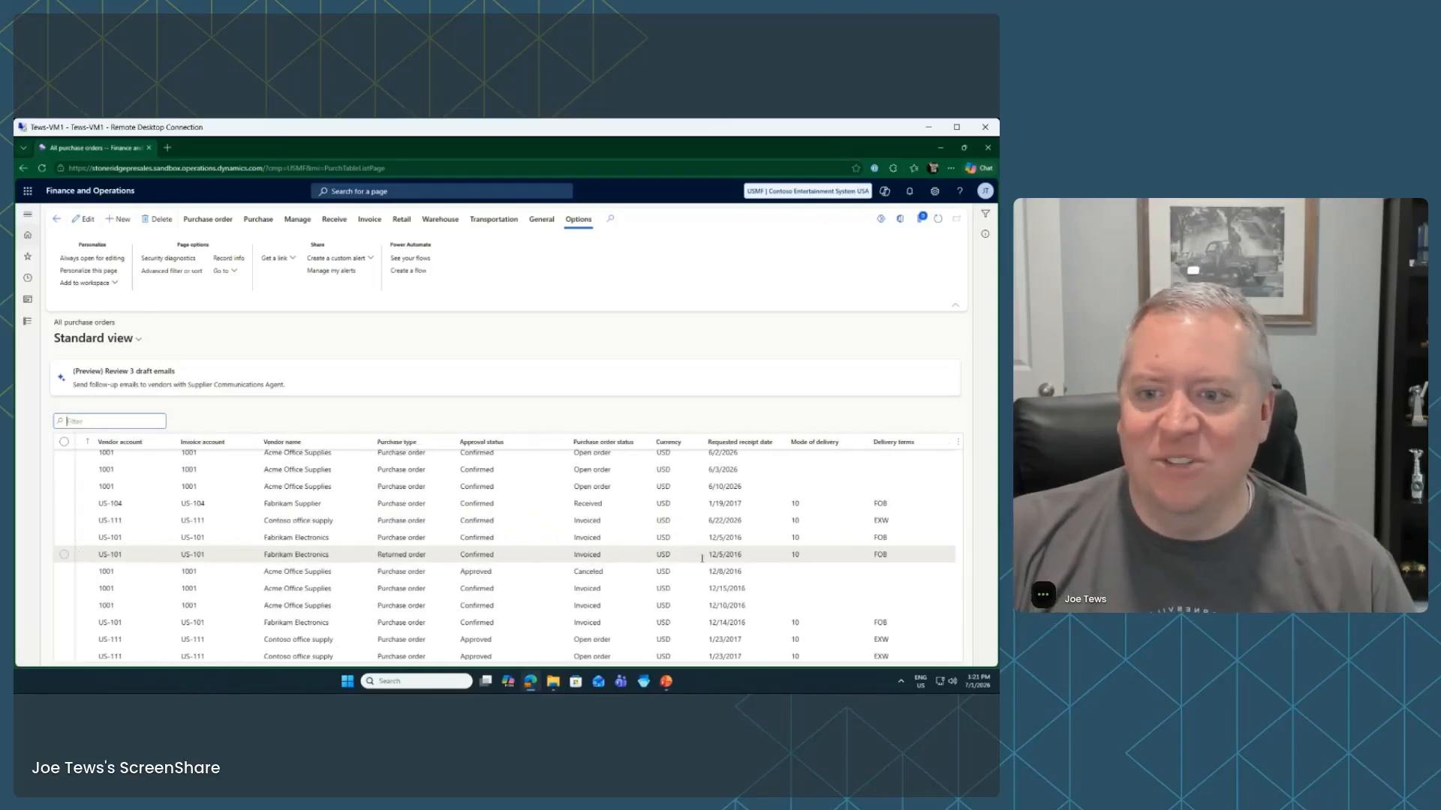
pyautogui.hscroll(-2, 702, 558)
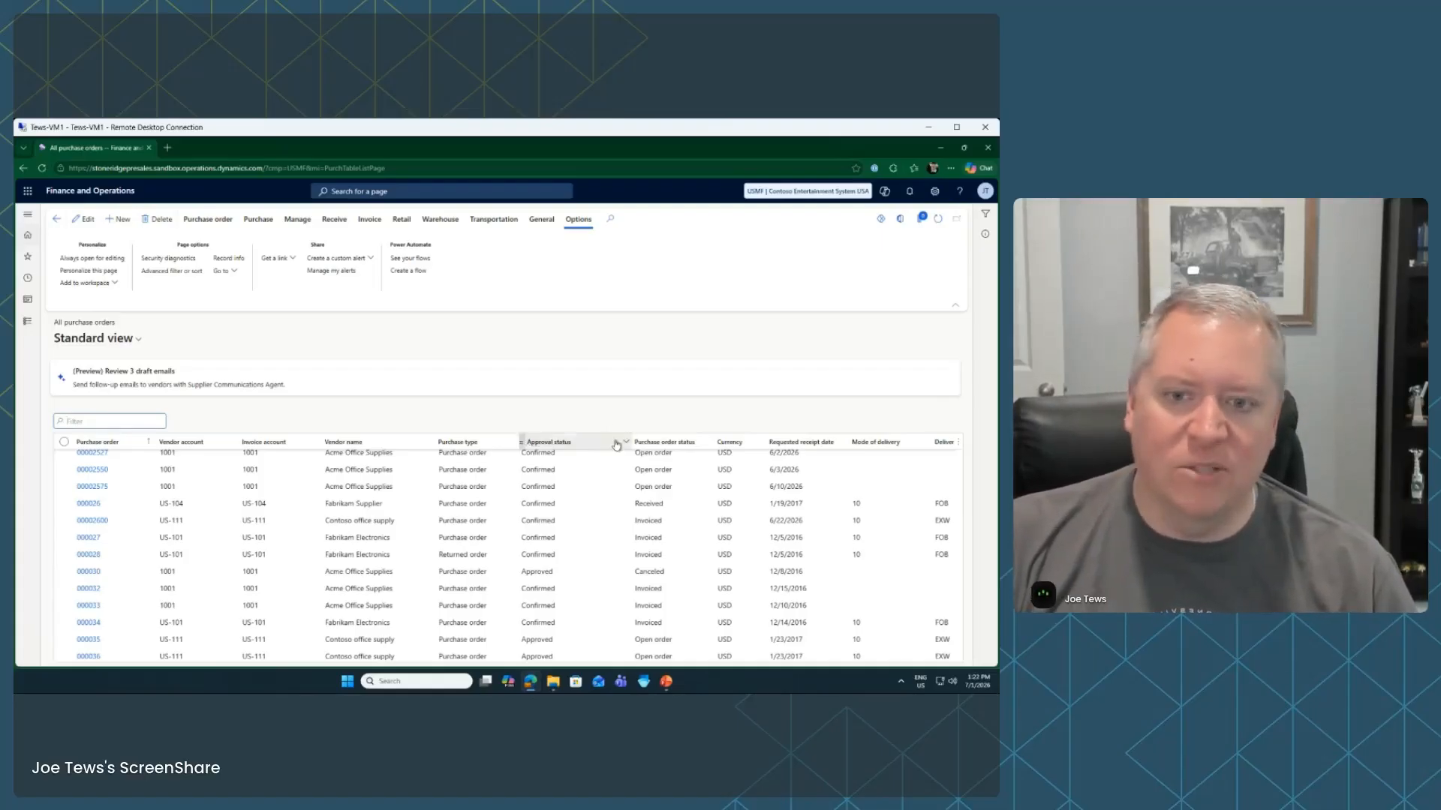
pyautogui.hotkey('alt', 'Tab')
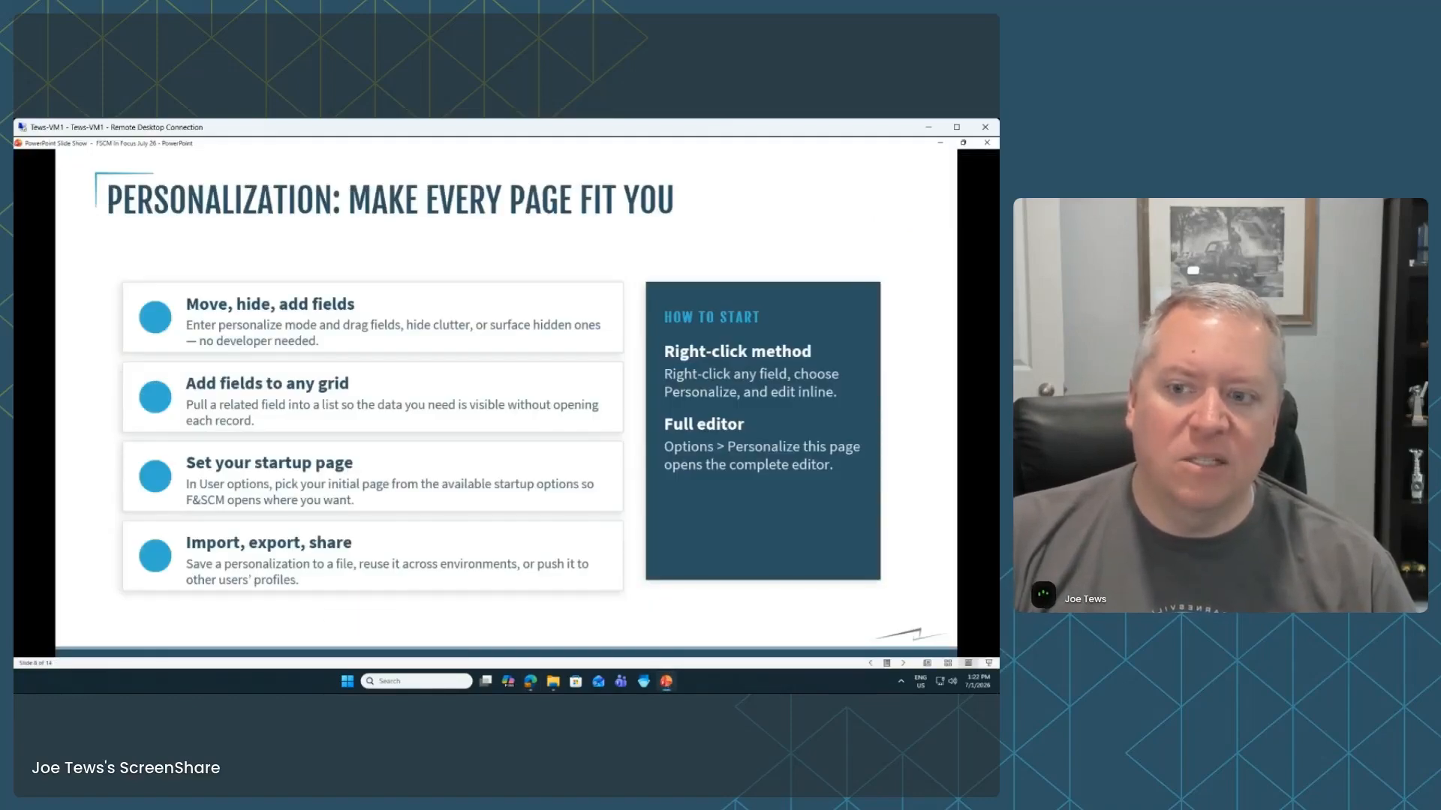
pyautogui.click(667, 682)
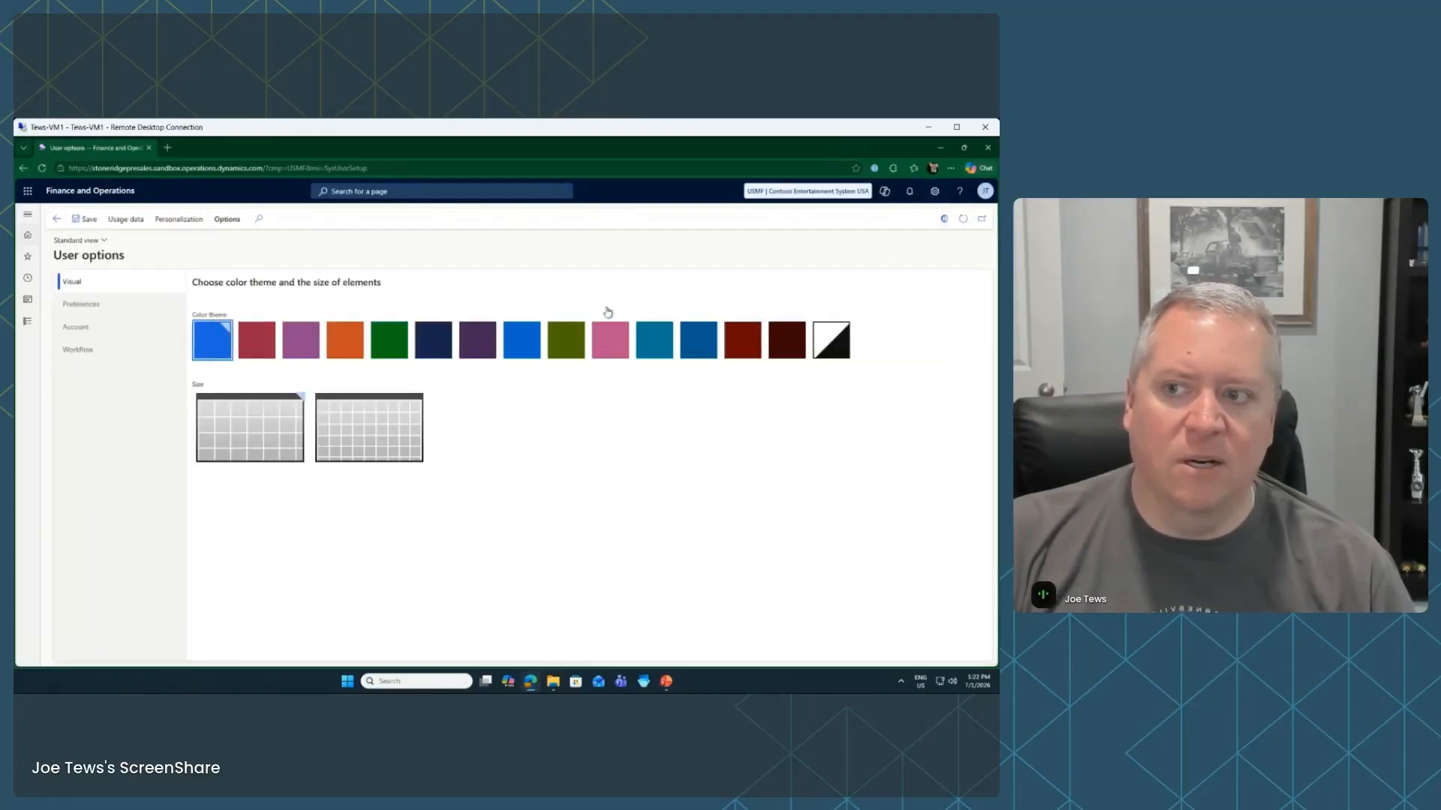
# On the Preferences tab, review the Company list, leaving USMF, and the Initial page choices
pyautogui.click(96, 304)
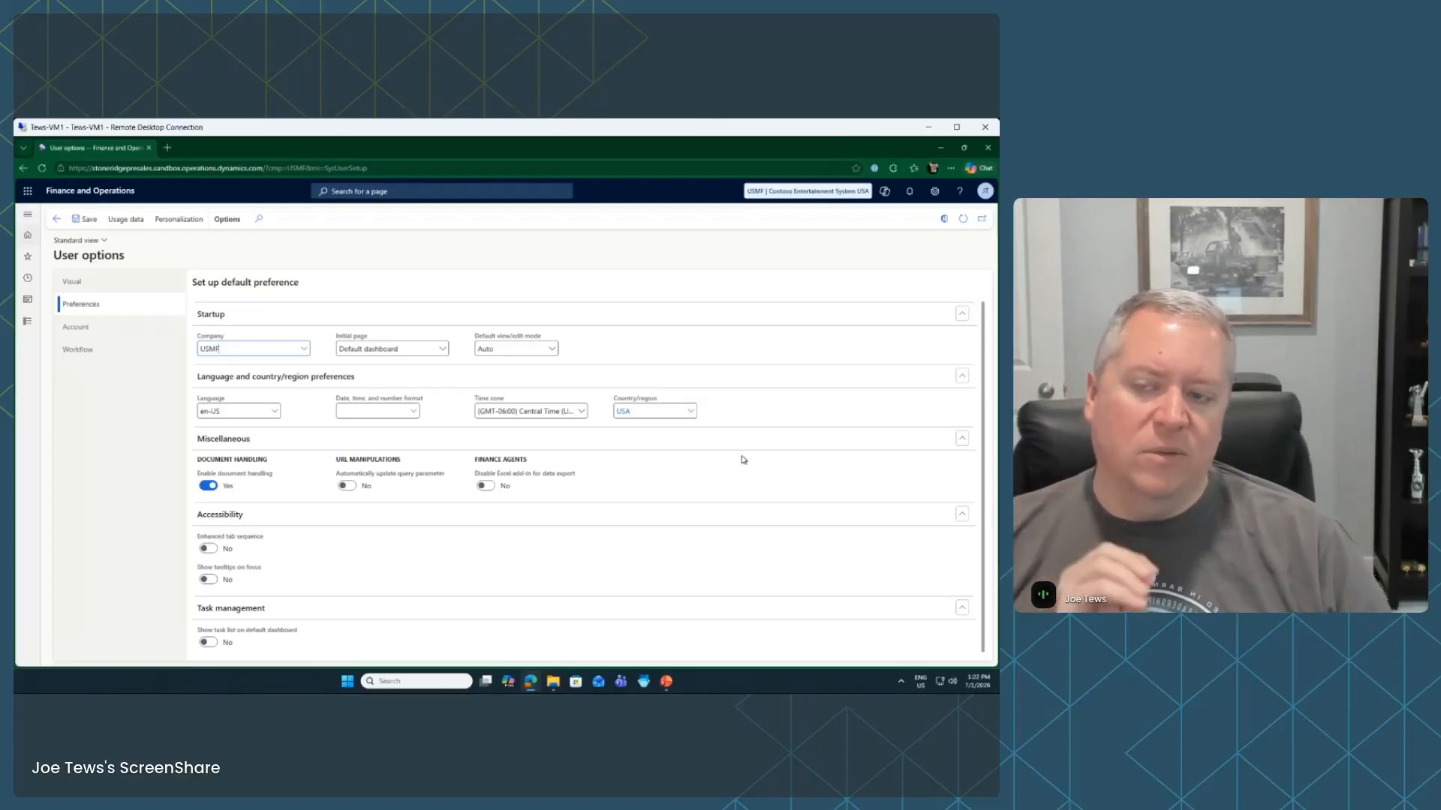
pyautogui.click(305, 353)
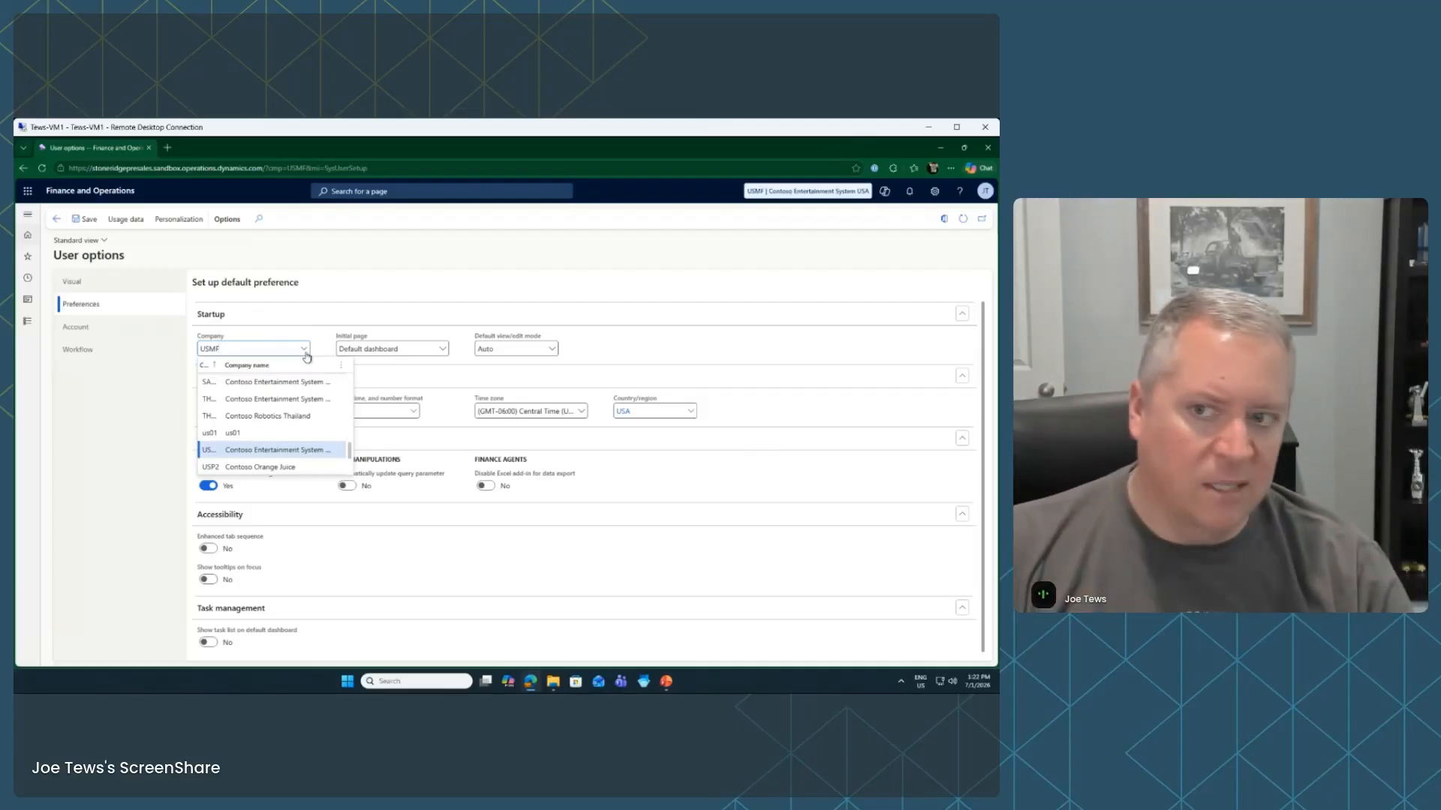
pyautogui.click(305, 353)
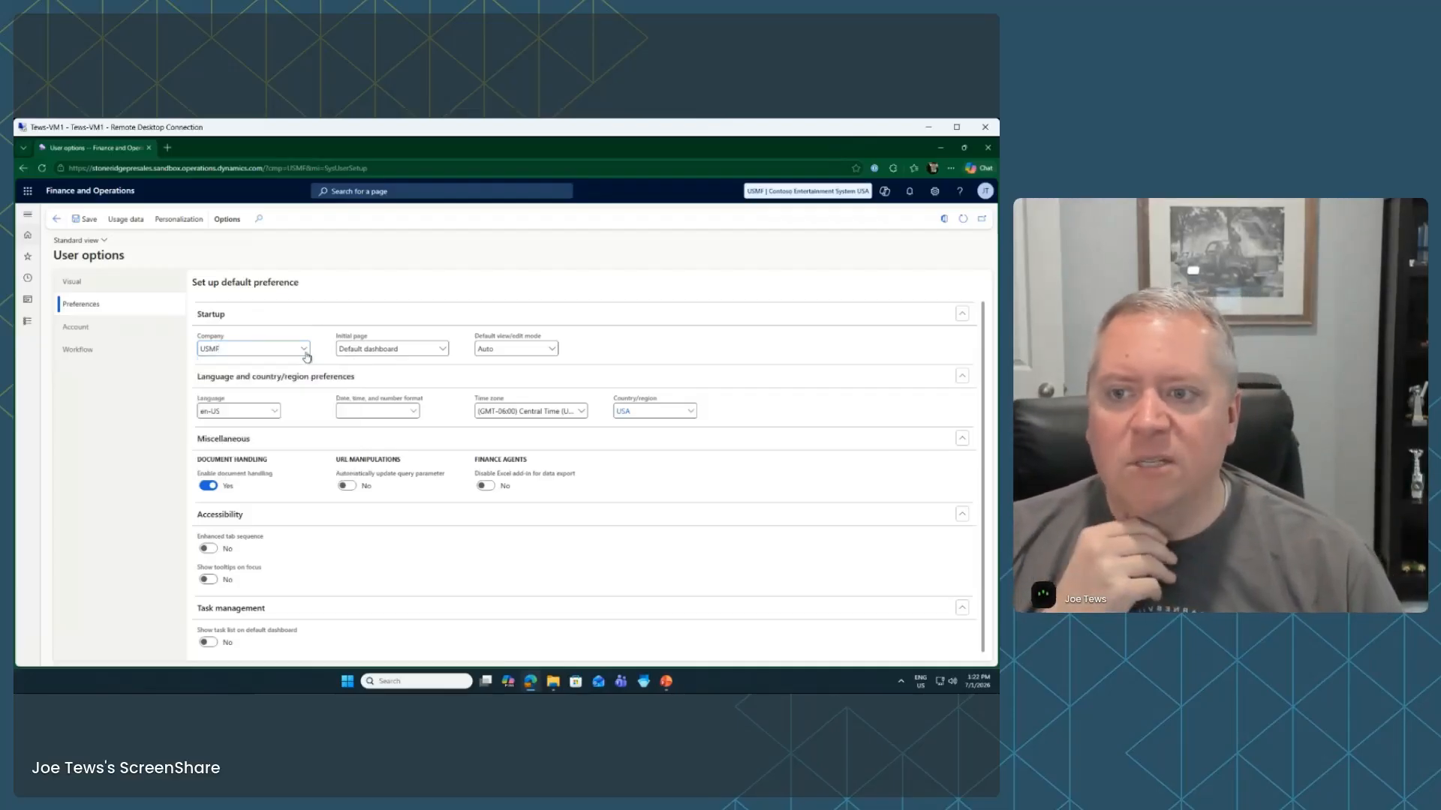
pyautogui.click(444, 351)
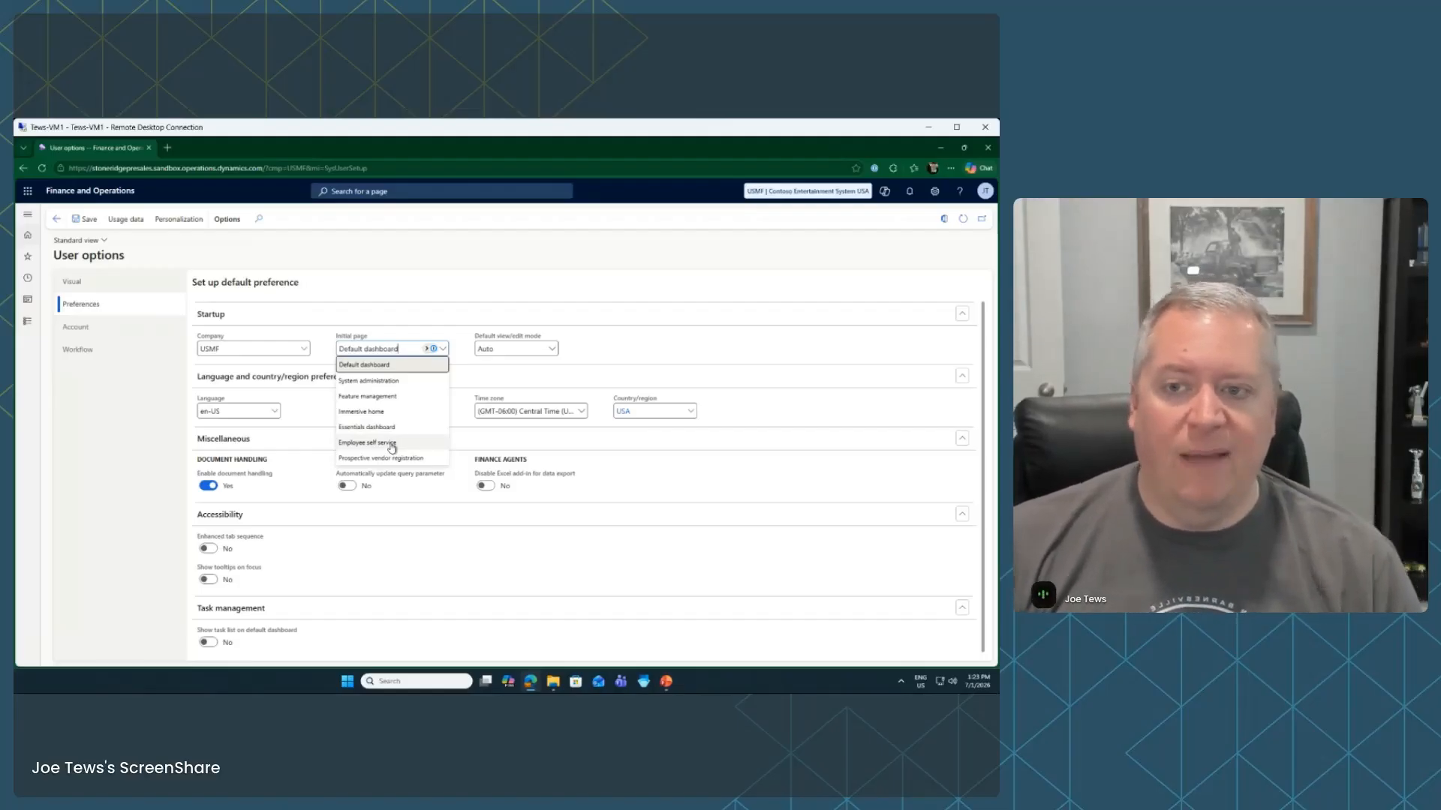
# Set Default view/edit mode to Edit, then back to Auto, leaving Initial page unchanged
pyautogui.click(685, 355)
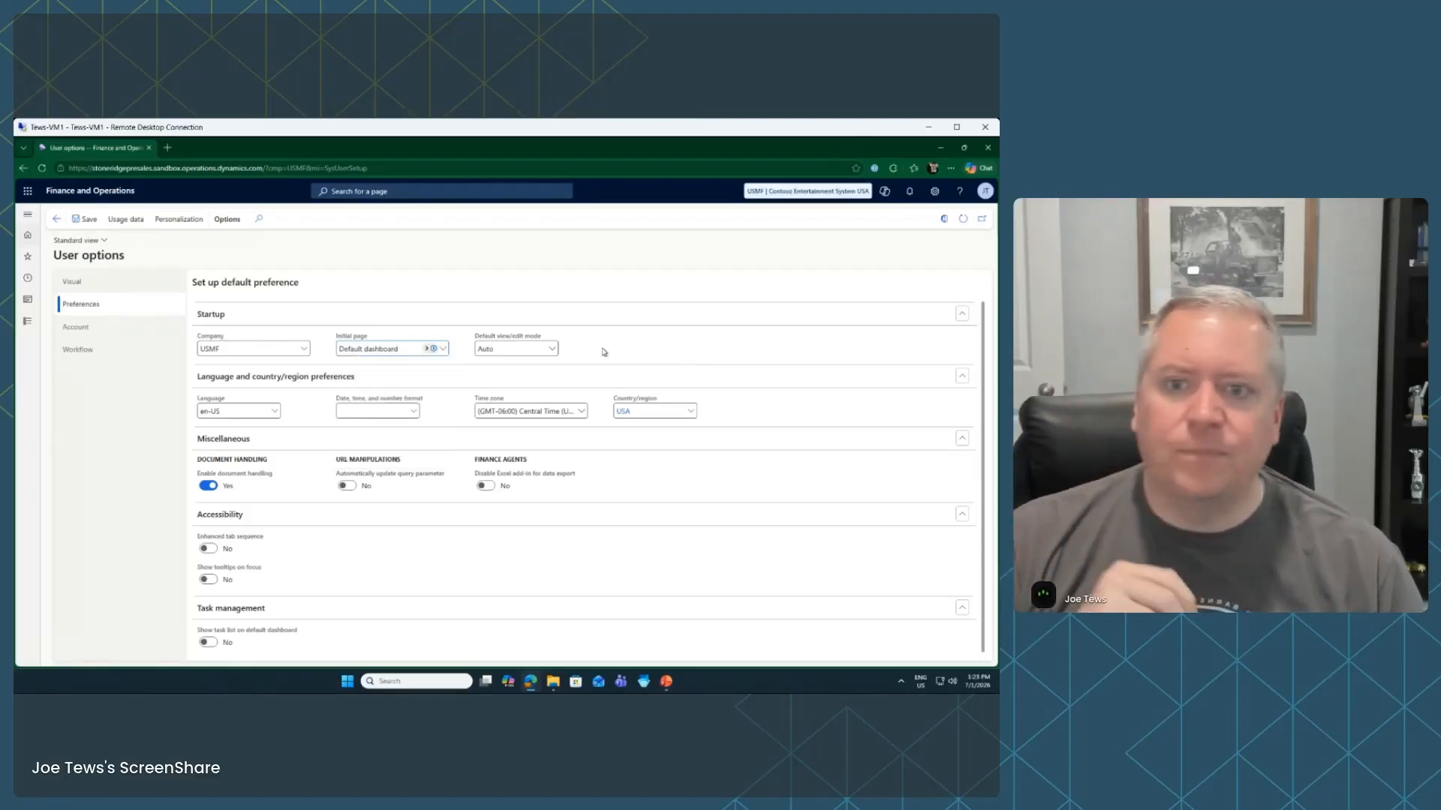
pyautogui.click(552, 350)
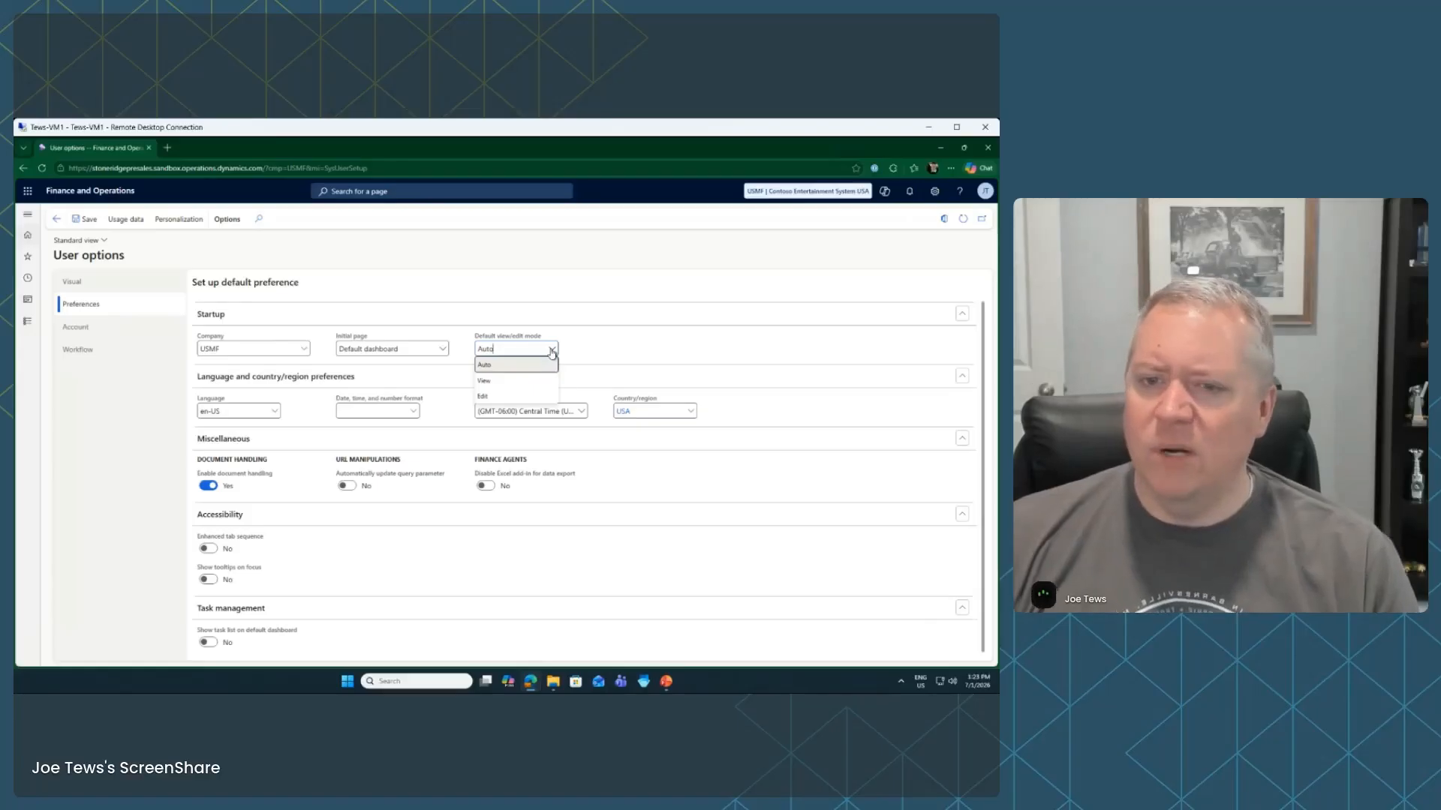
pyautogui.click(508, 398)
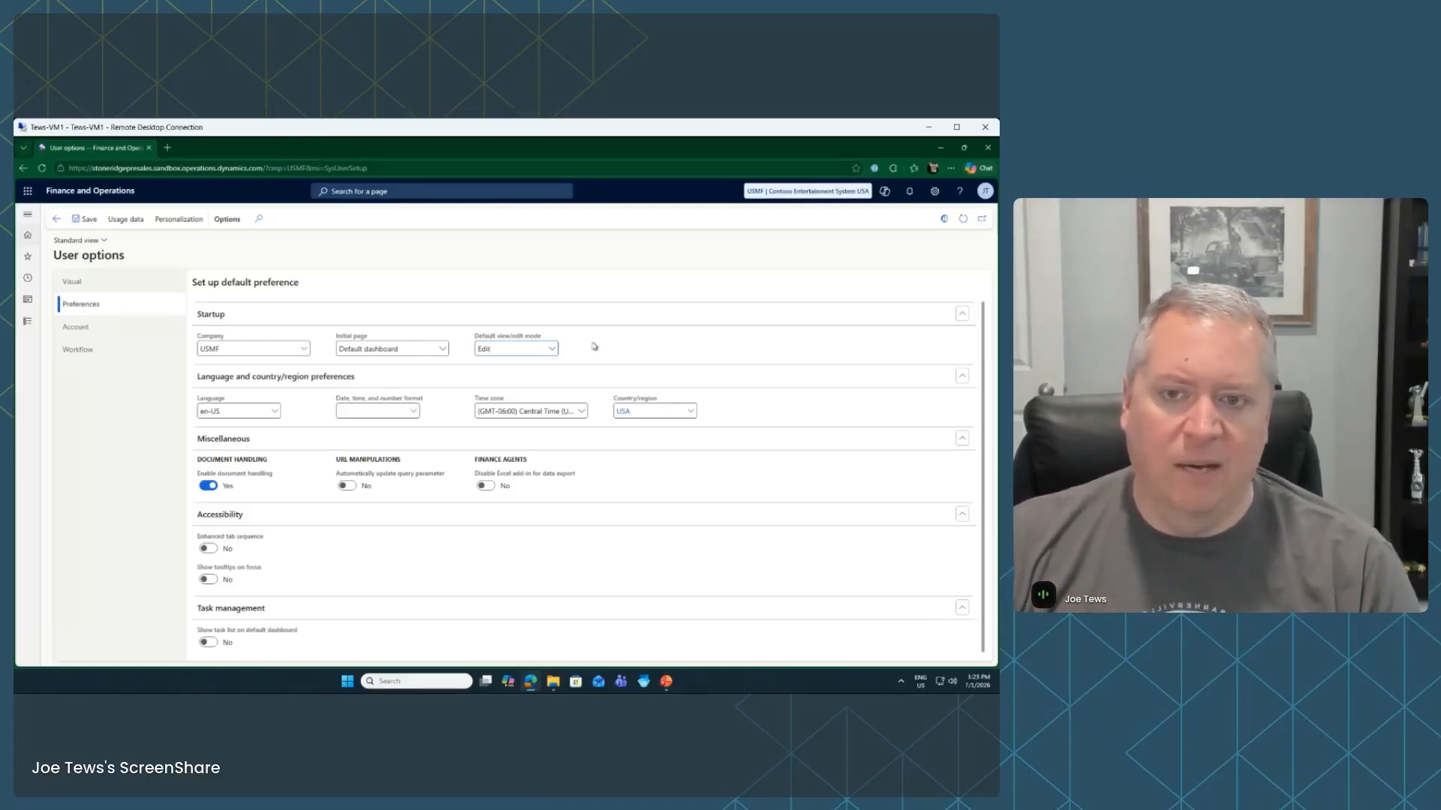
pyautogui.click(552, 349)
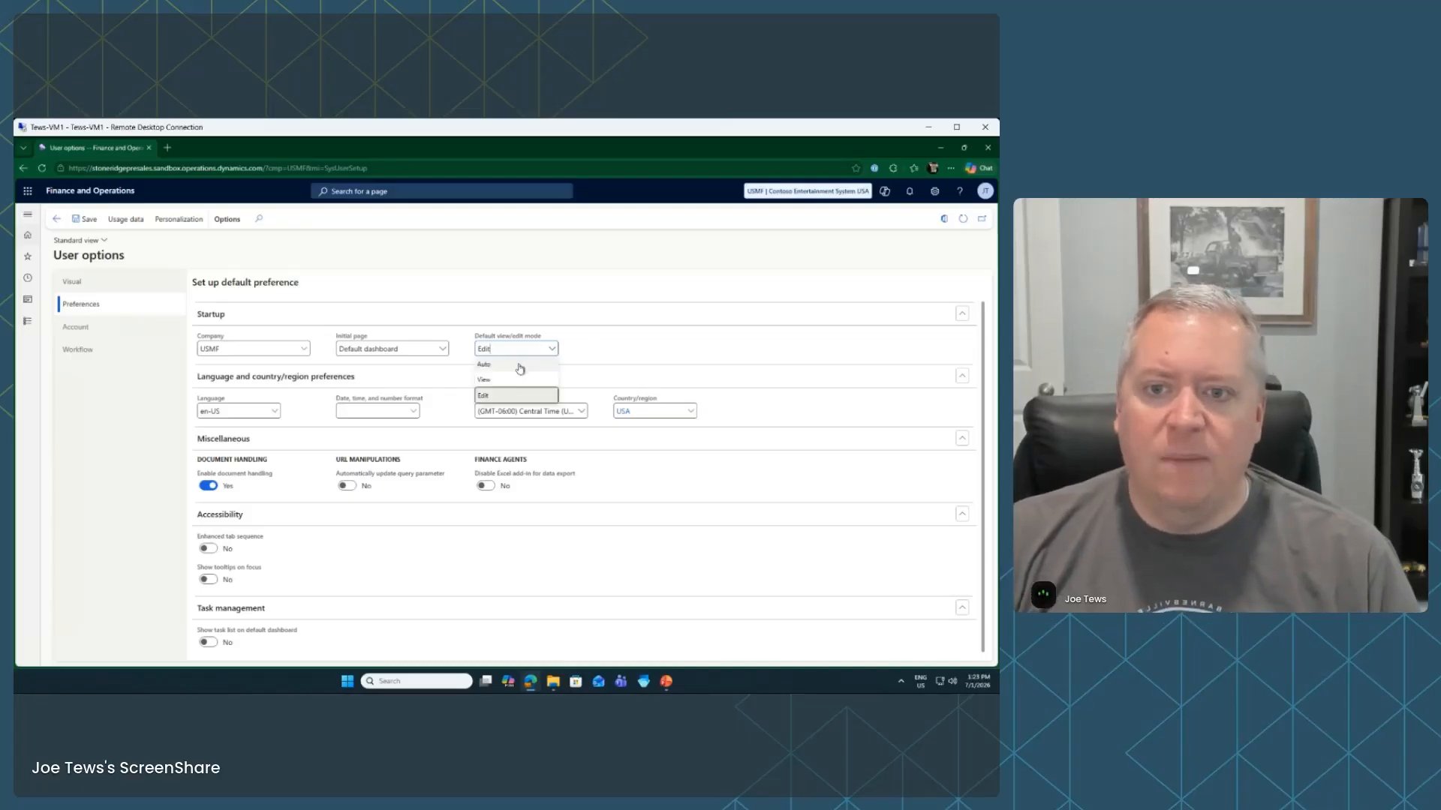
pyautogui.click(519, 366)
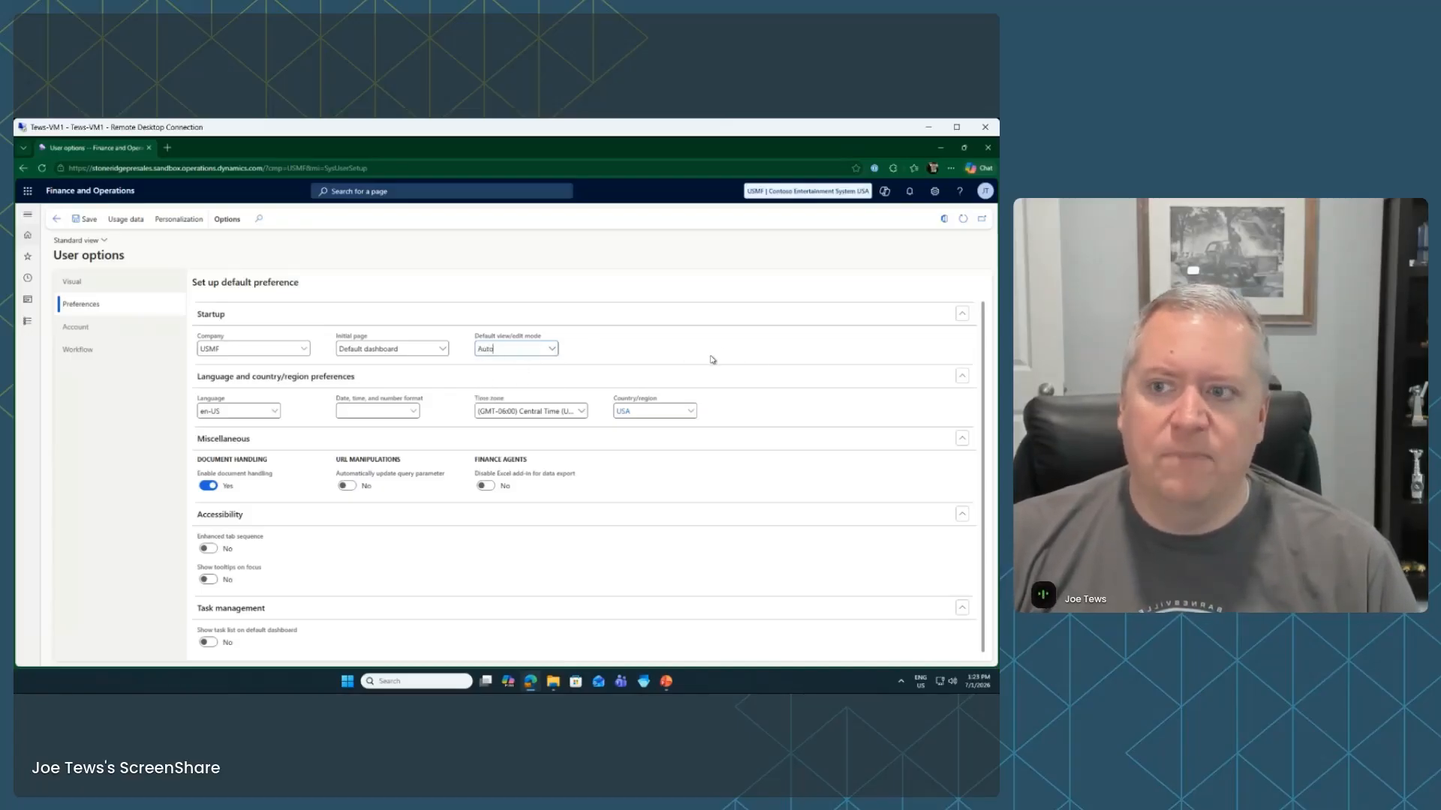
pyautogui.click(72, 282)
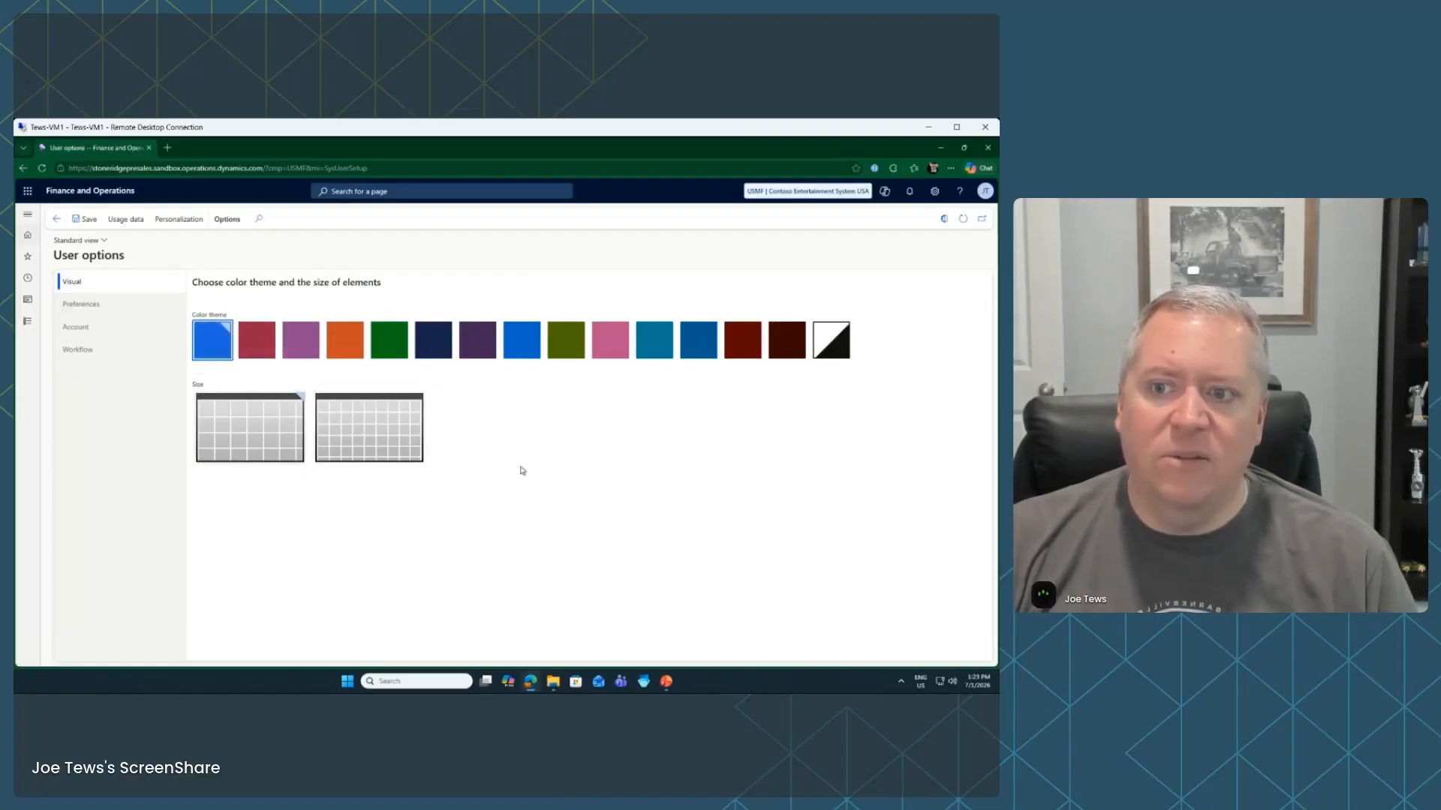
# Preview the dark red theme with compact element size, then restore blue and the larger size
pyautogui.click(741, 343)
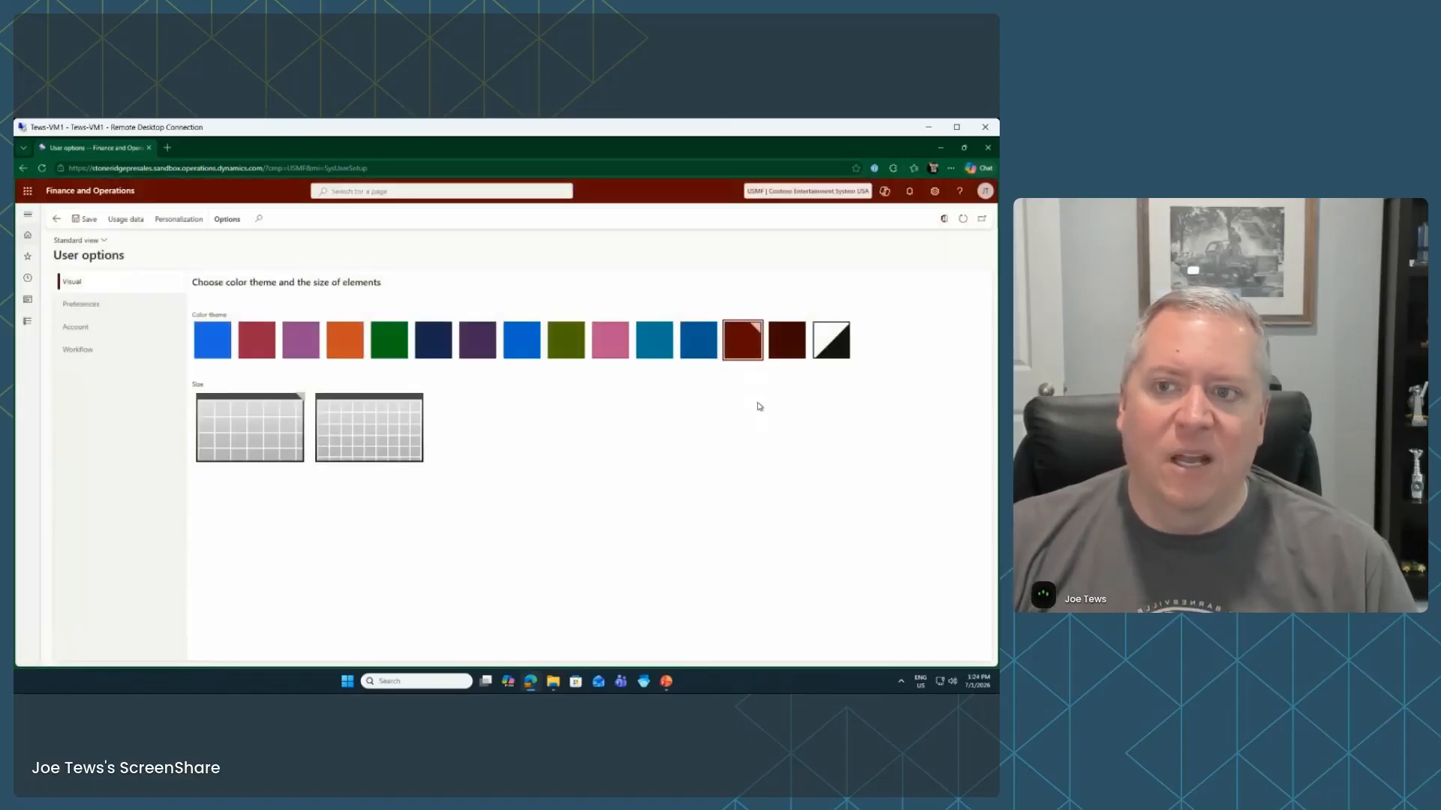
pyautogui.click(372, 457)
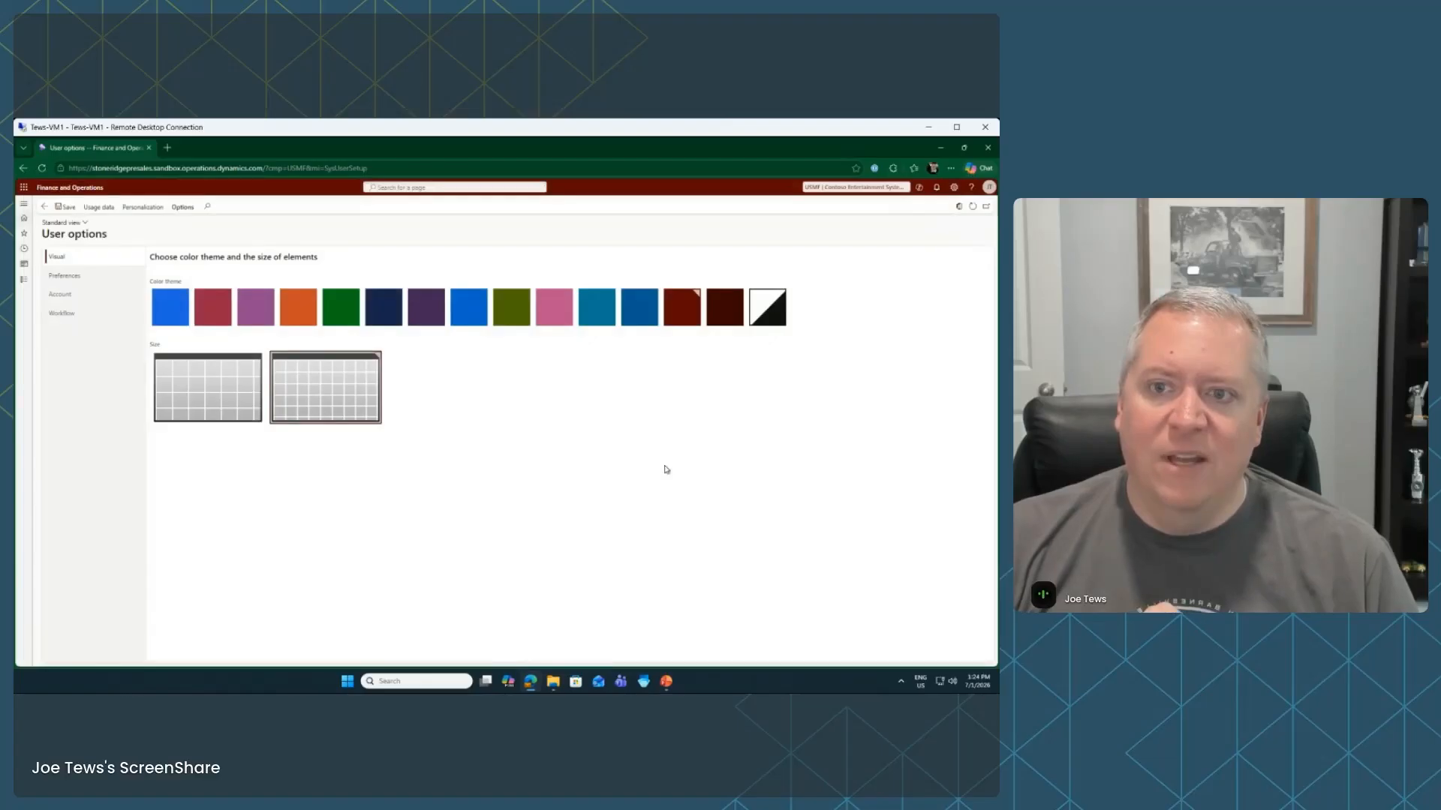
pyautogui.click(168, 307)
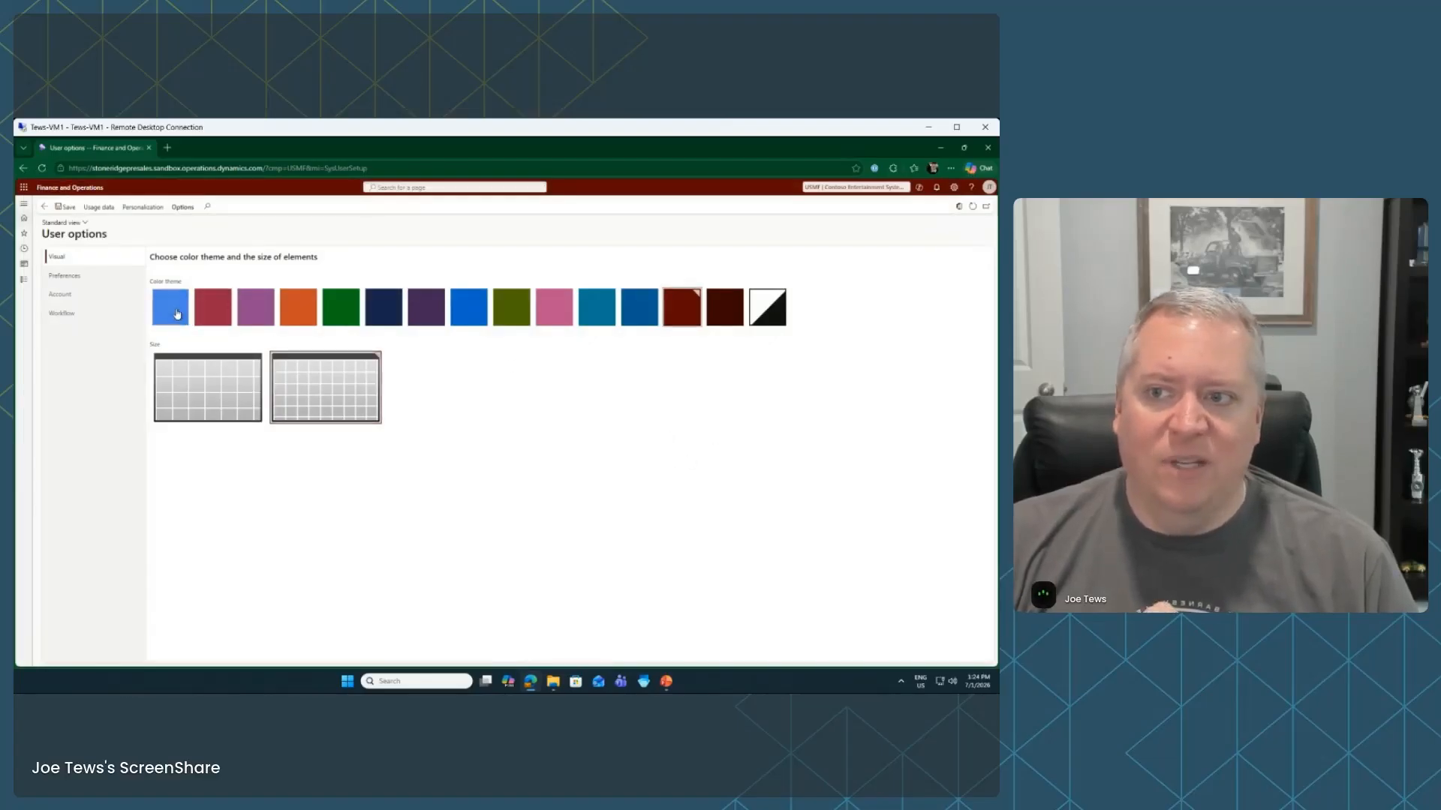
pyautogui.click(244, 409)
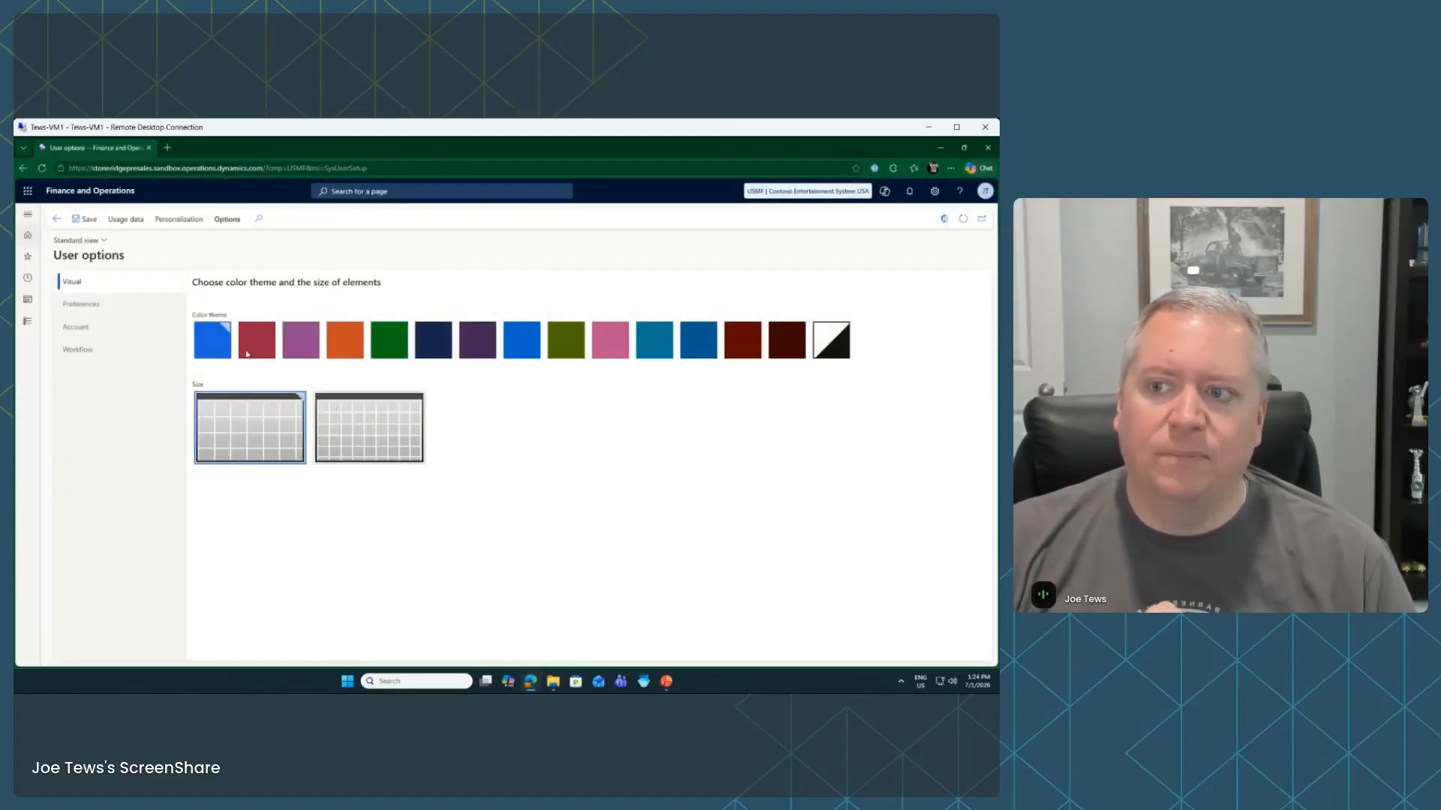
pyautogui.click(91, 328)
pyautogui.click(104, 306)
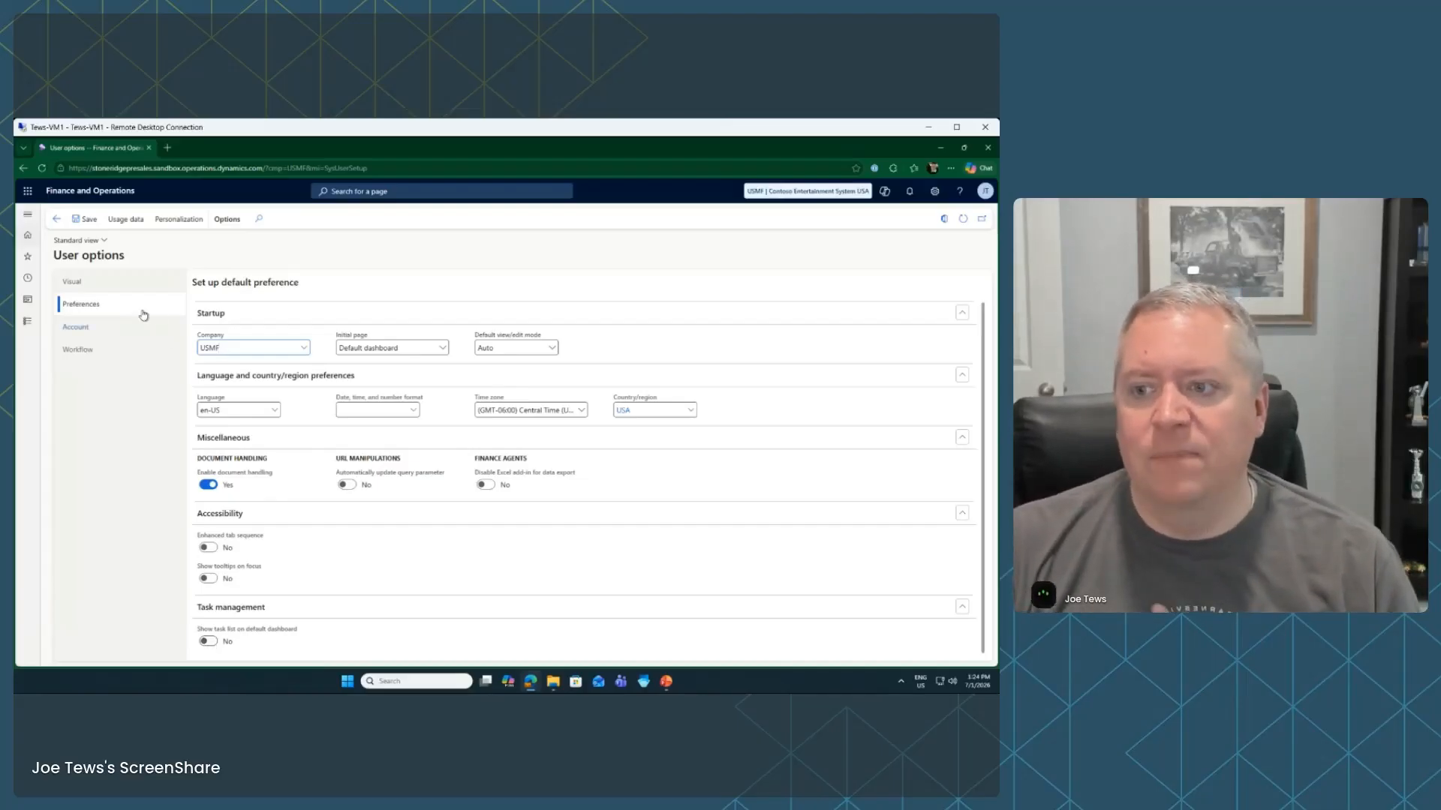
# View Account and Workflow options with Delegation expanded, then switch to the PowerPoint slide show
pyautogui.moveTo(247, 572)
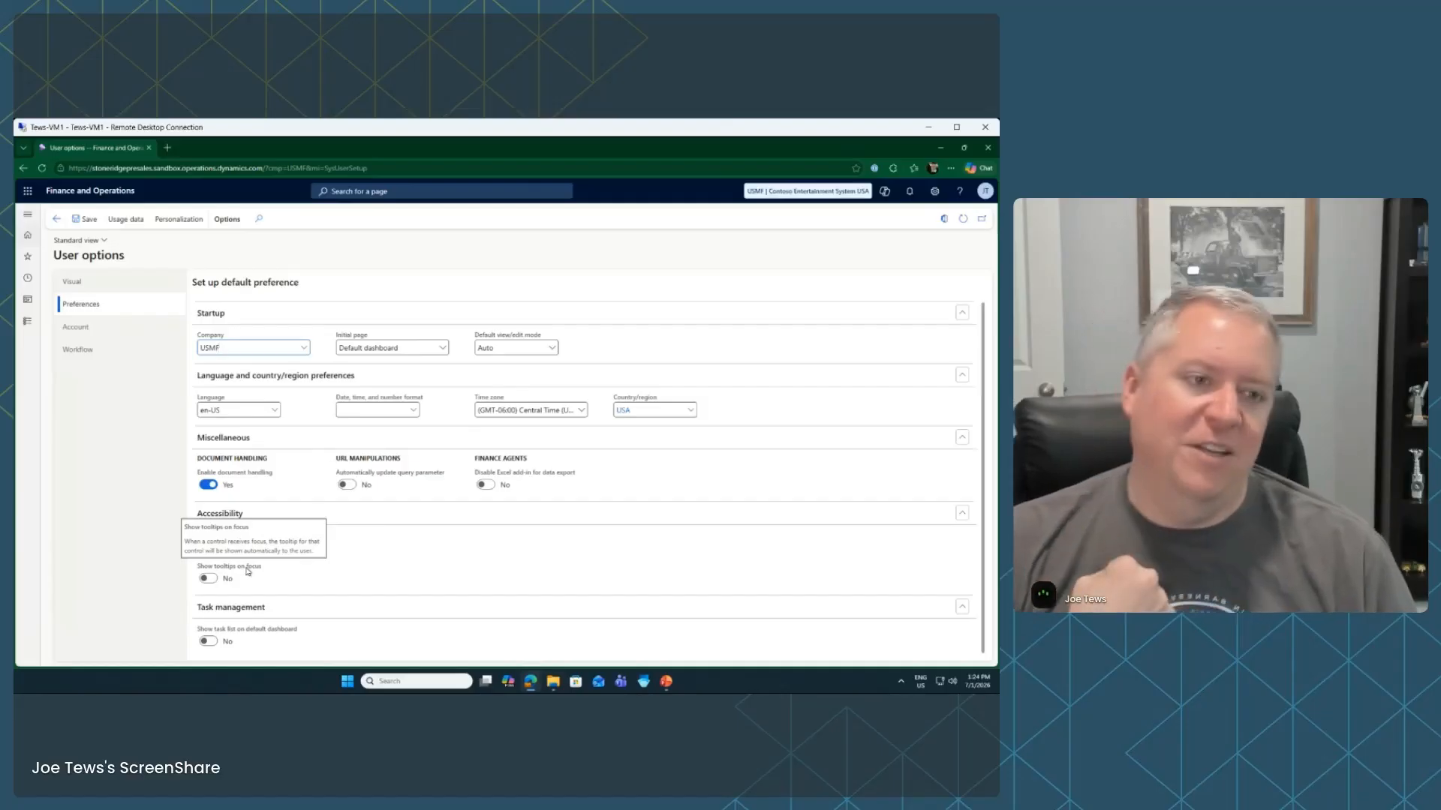
pyautogui.click(77, 327)
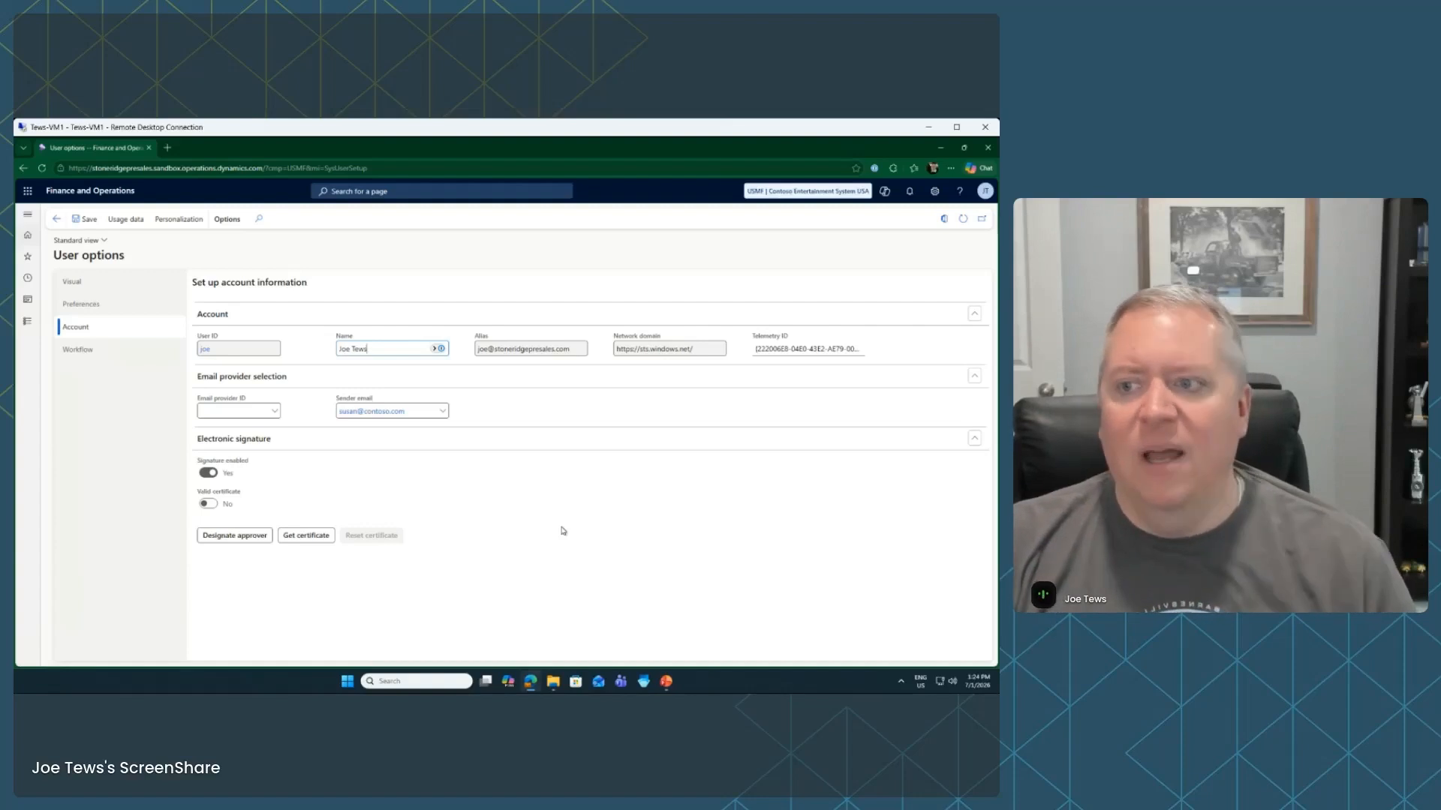
pyautogui.click(86, 350)
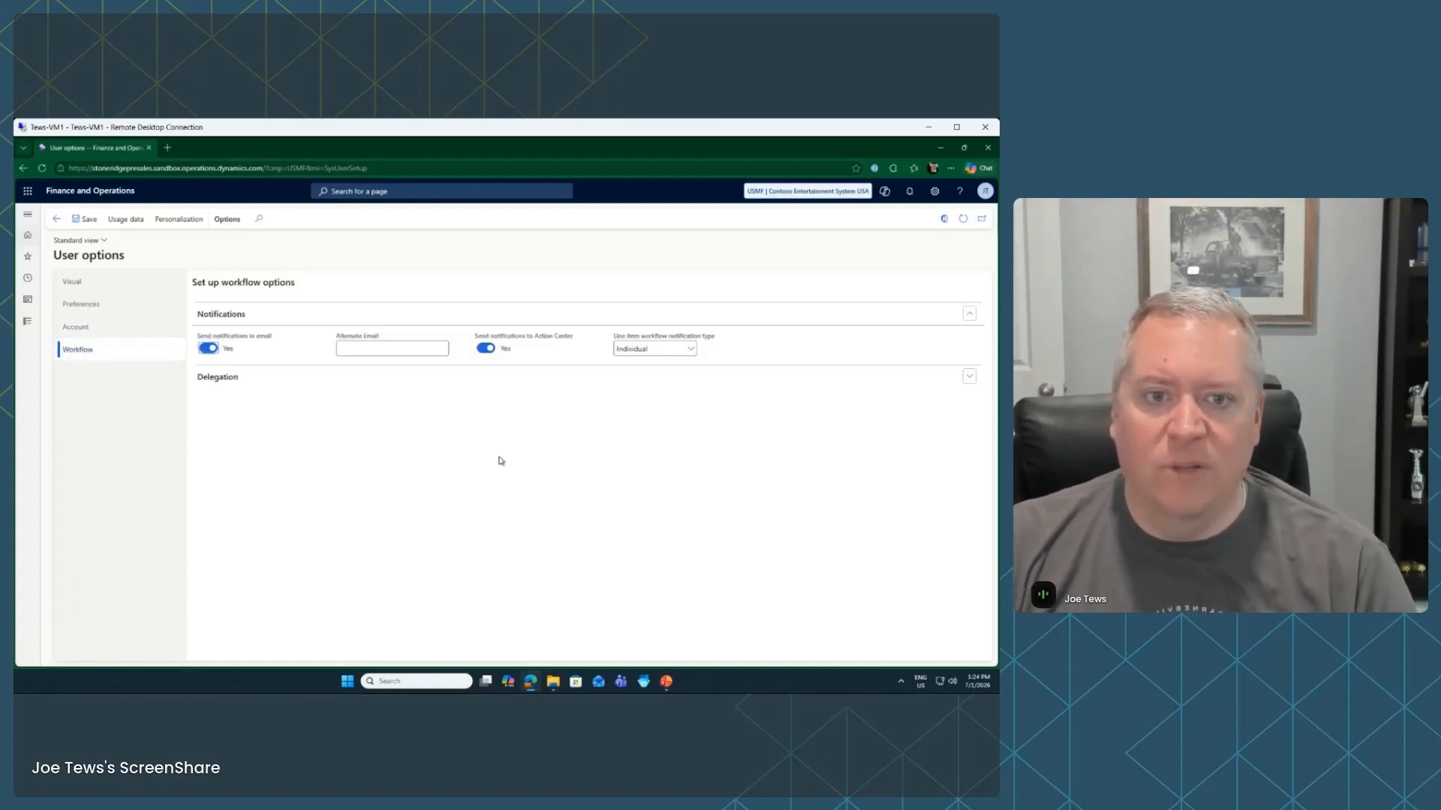
pyautogui.click(969, 376)
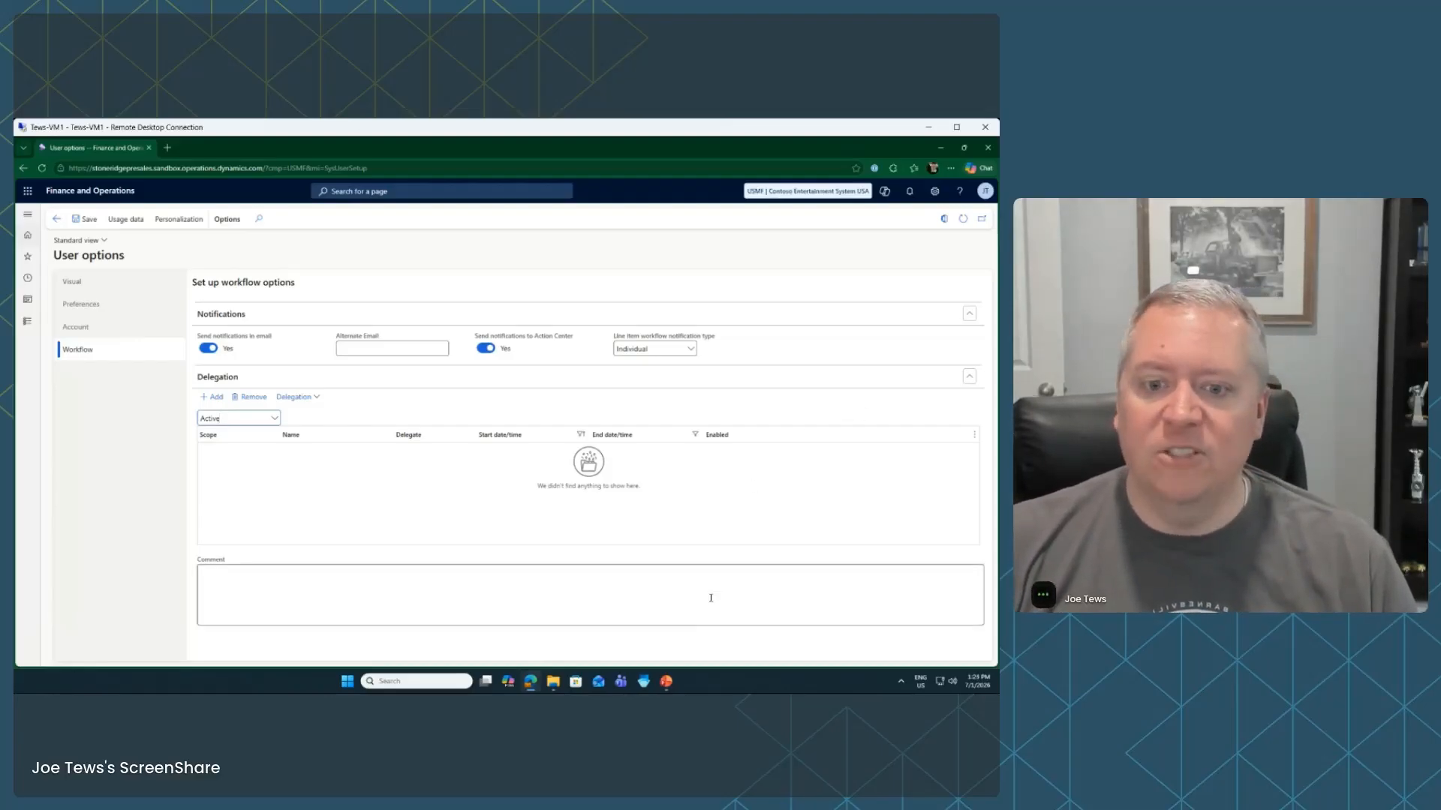
pyautogui.moveTo(673, 681)
pyautogui.click(694, 637)
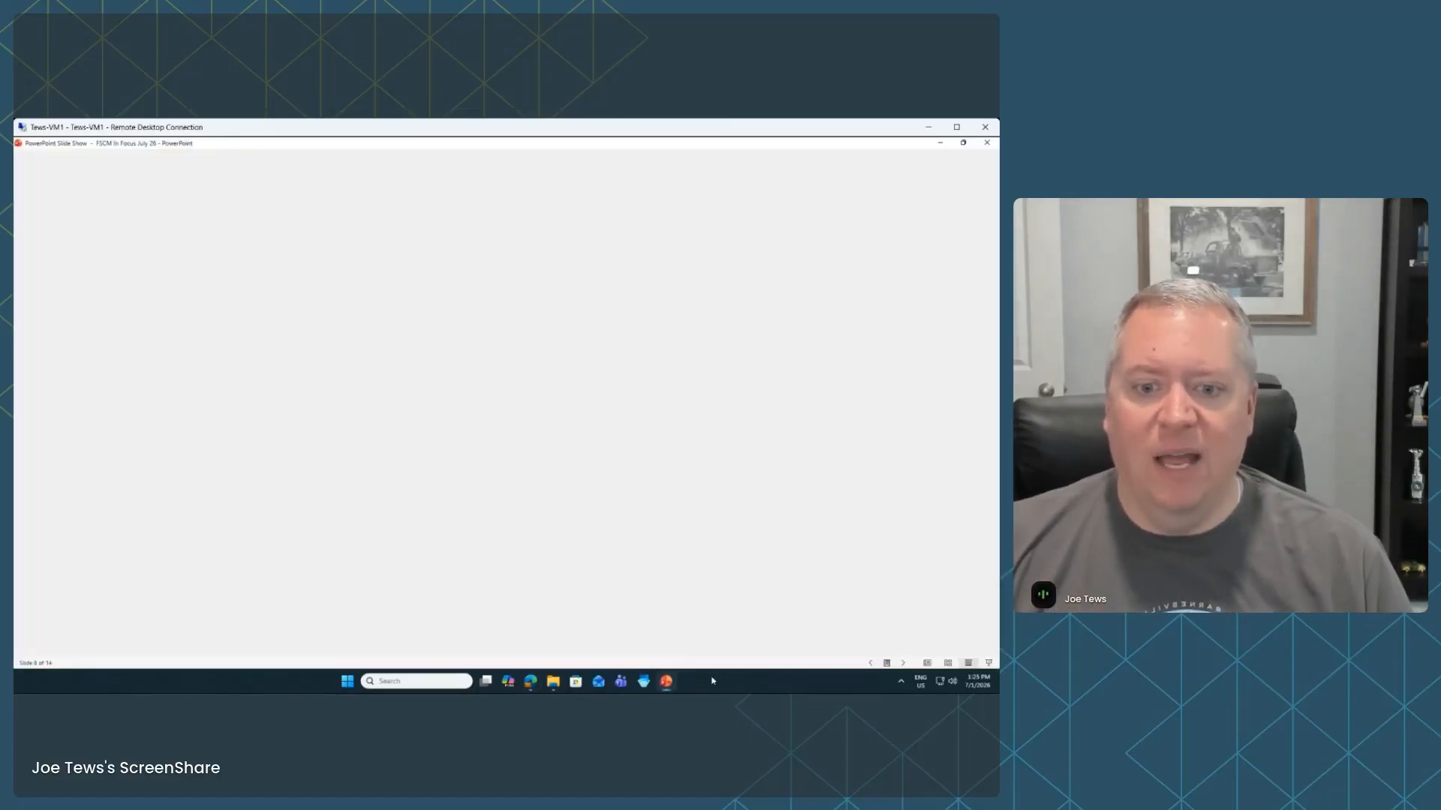
# Bring up the slide show, advance to 'Find Anything Fast: Search & Navigation', then return to User options
pyautogui.moveTo(668, 685)
pyautogui.click(666, 681)
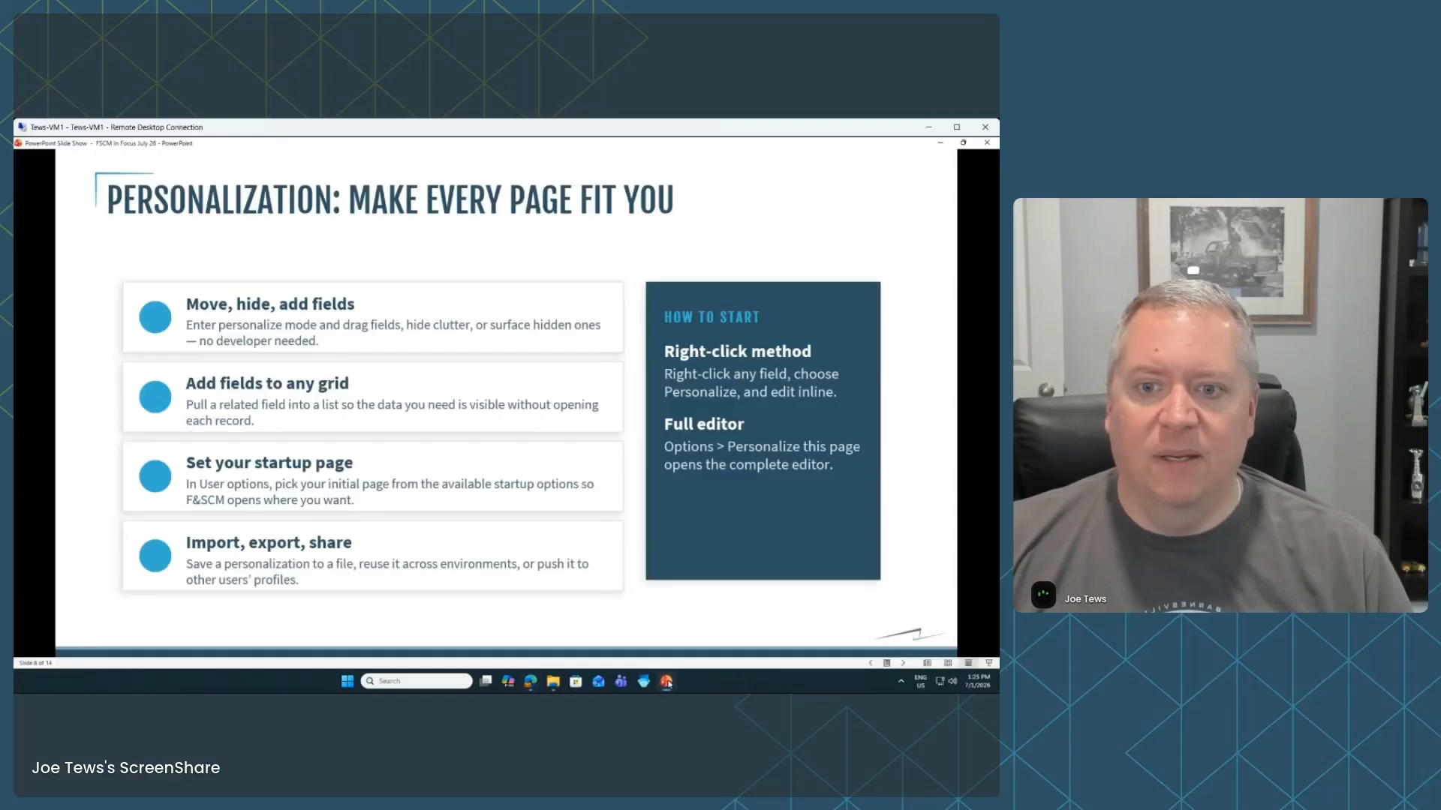
pyautogui.click(898, 330)
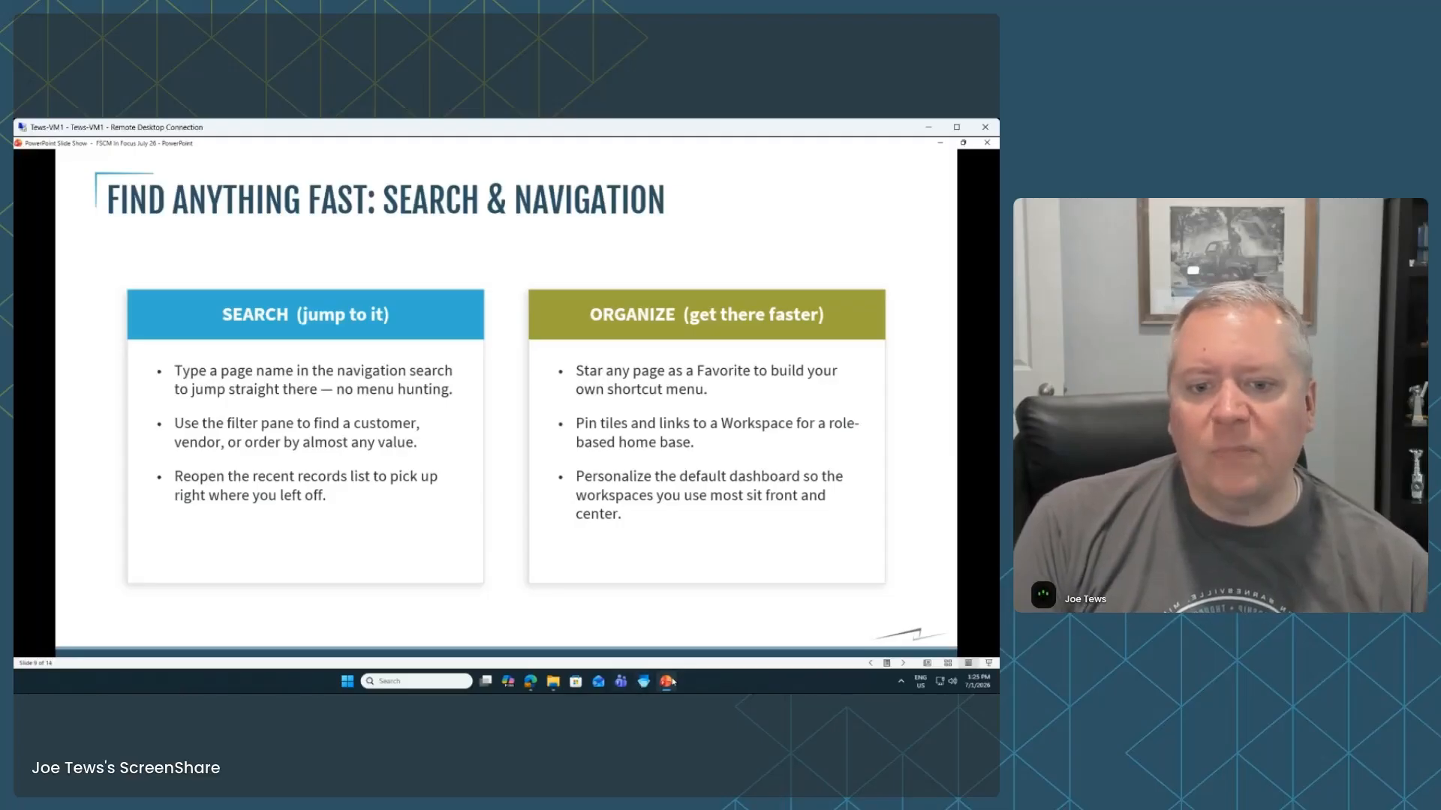
pyautogui.hotkey('alt', 'Tab')
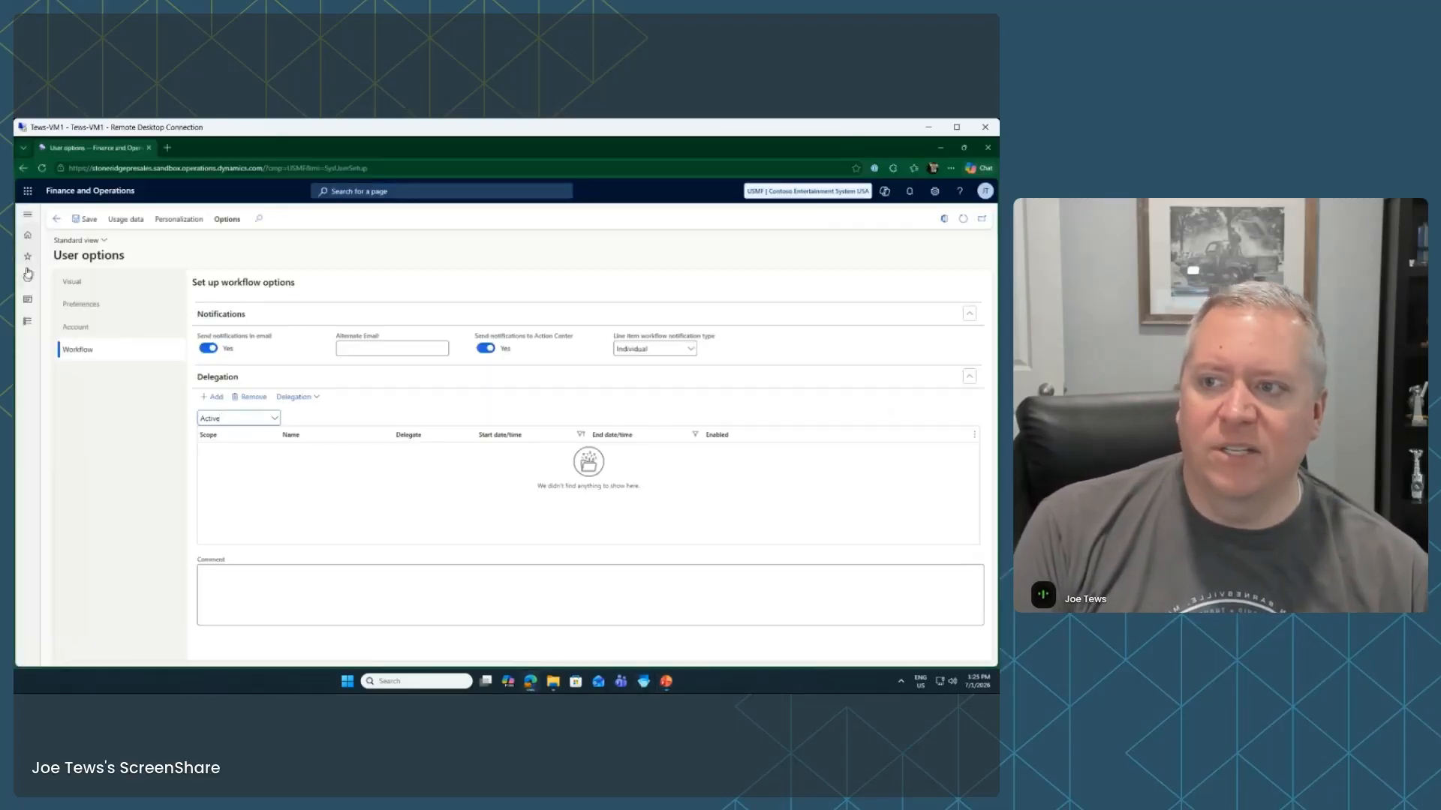
pyautogui.click(32, 328)
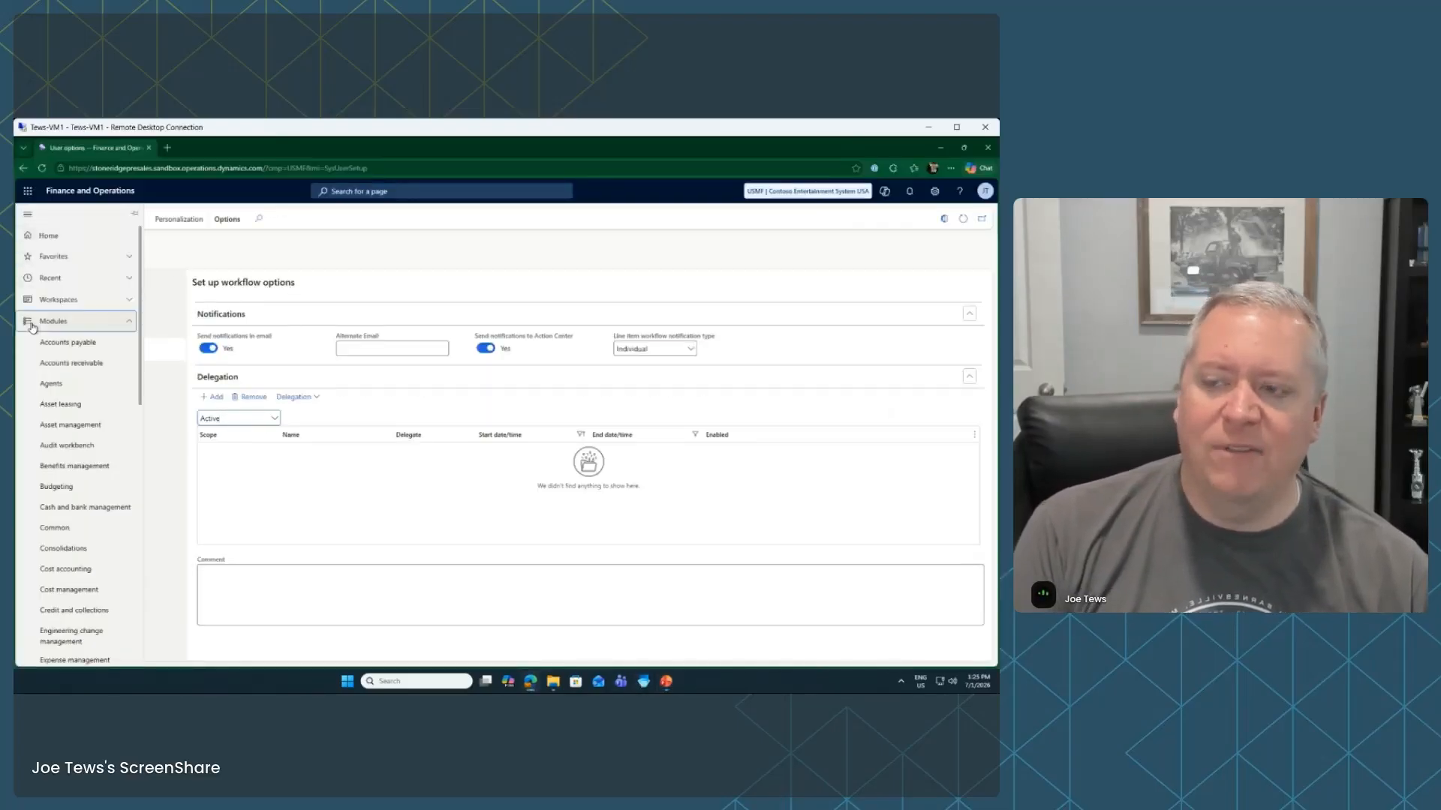
pyautogui.click(107, 346)
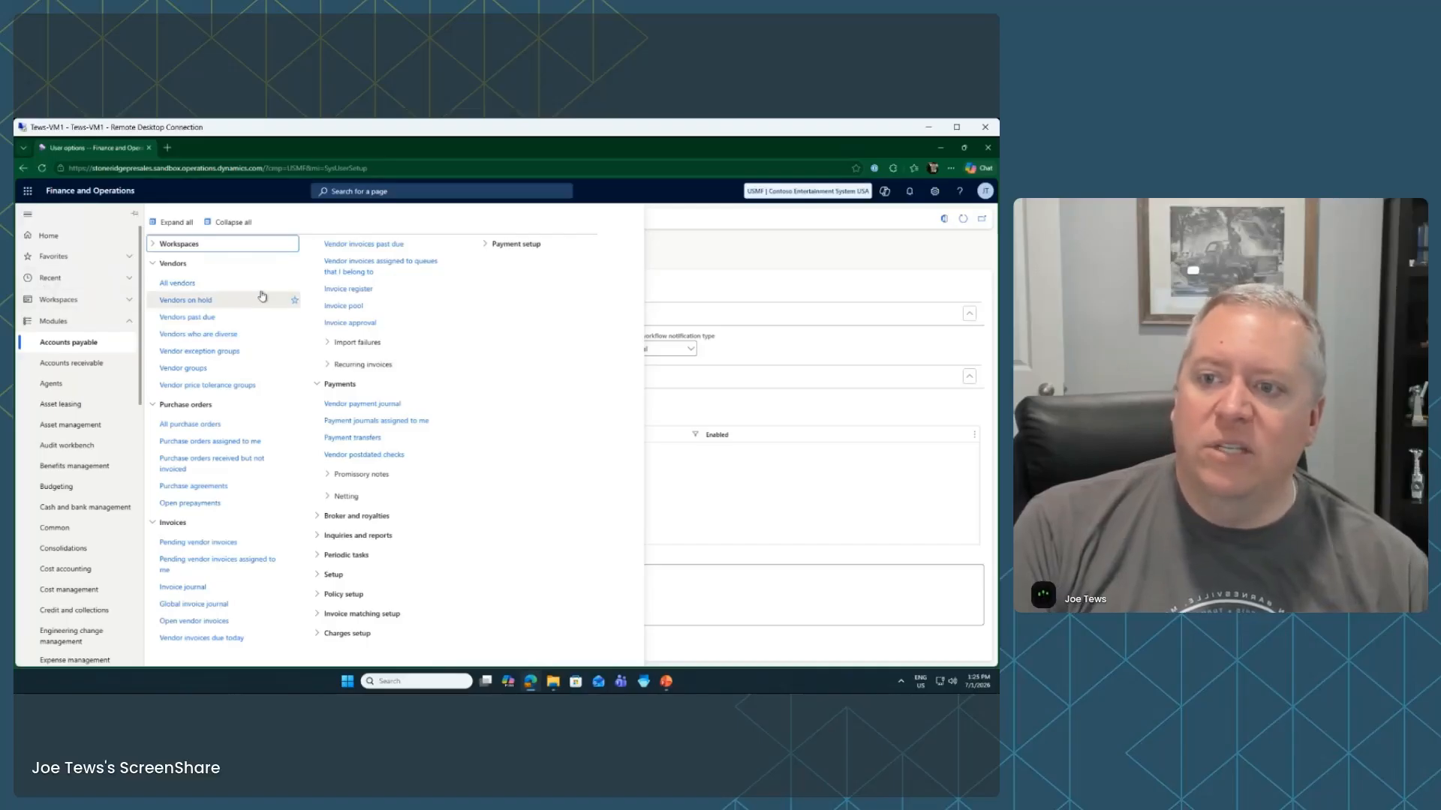
pyautogui.click(102, 261)
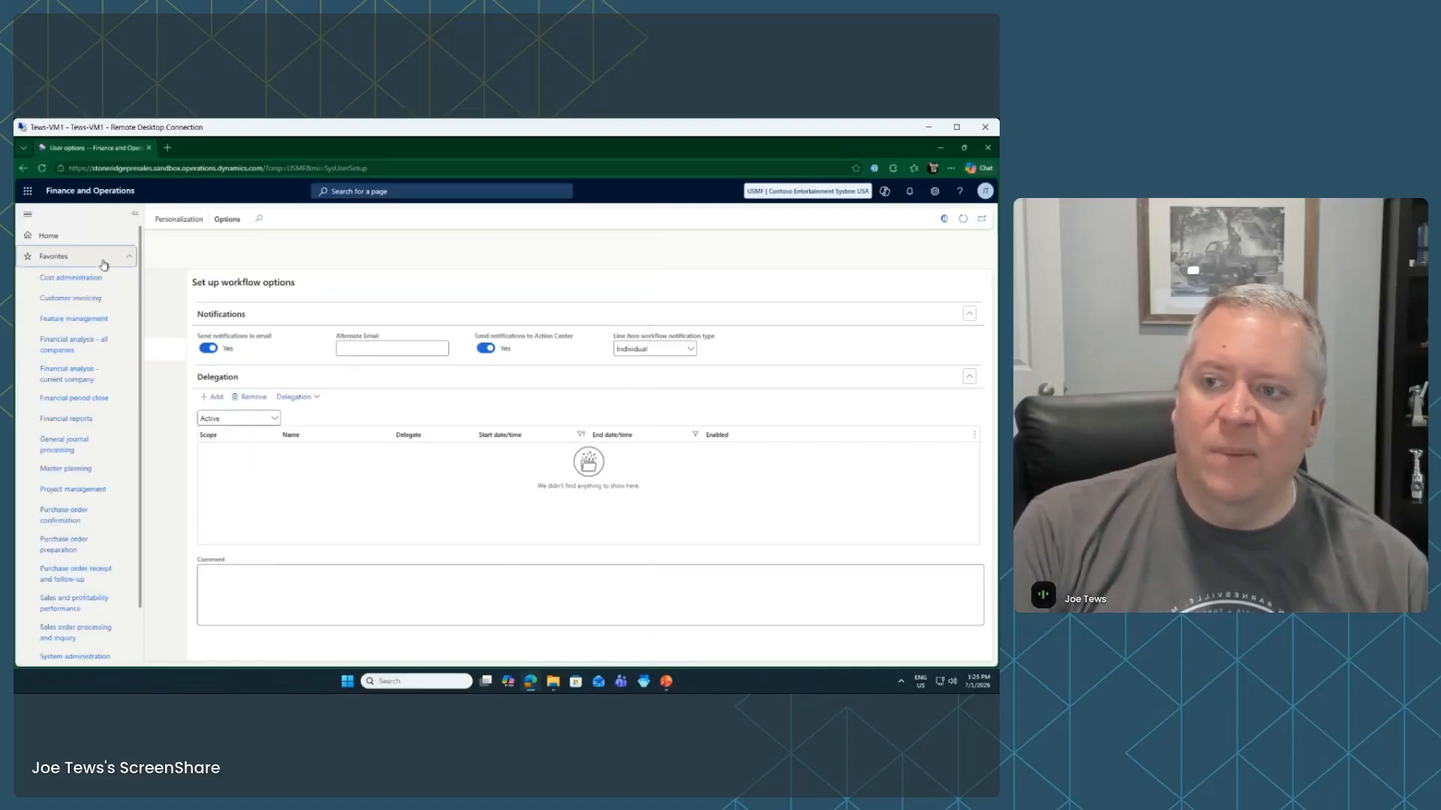
pyautogui.scroll(-1, 81, 546)
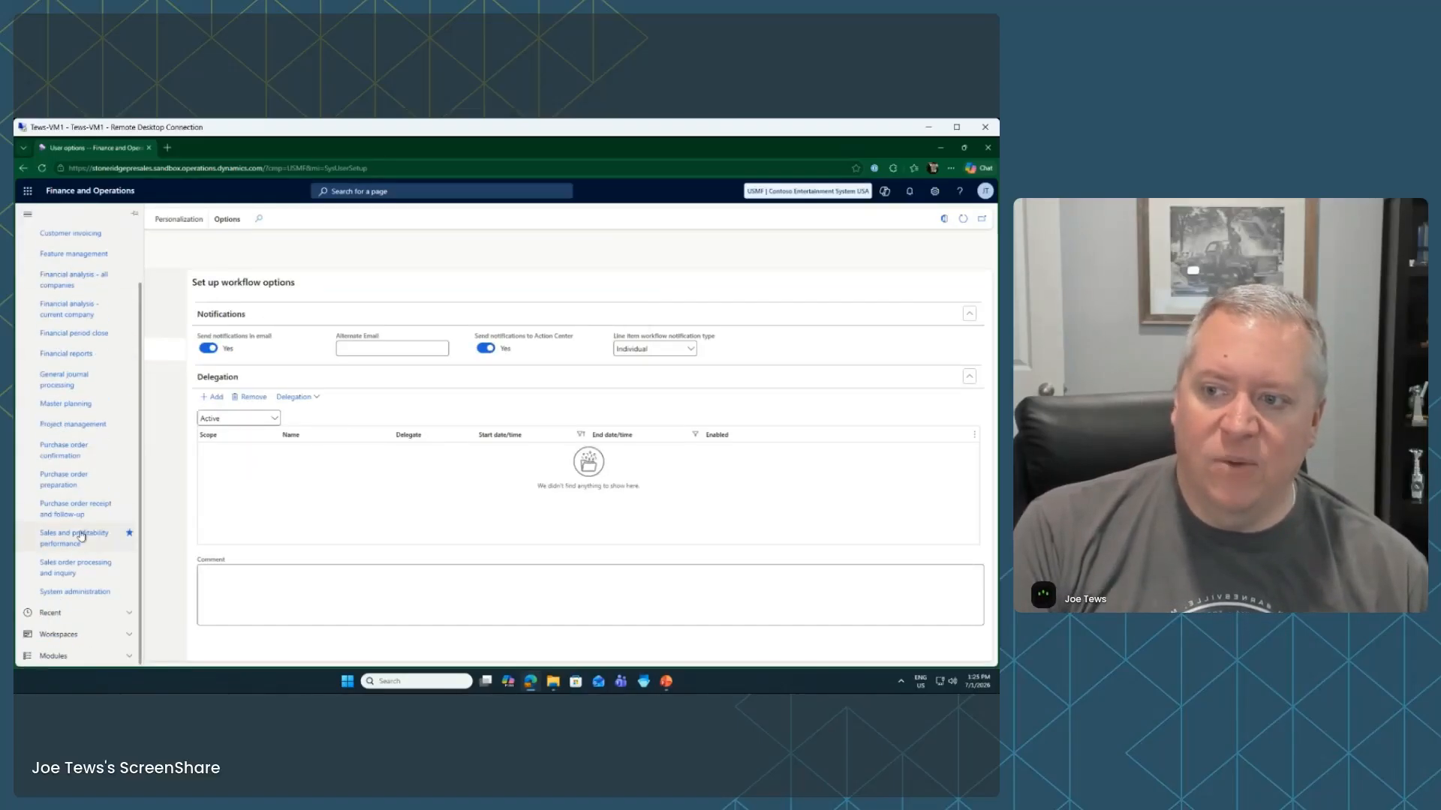
pyautogui.scroll(1, 83, 526)
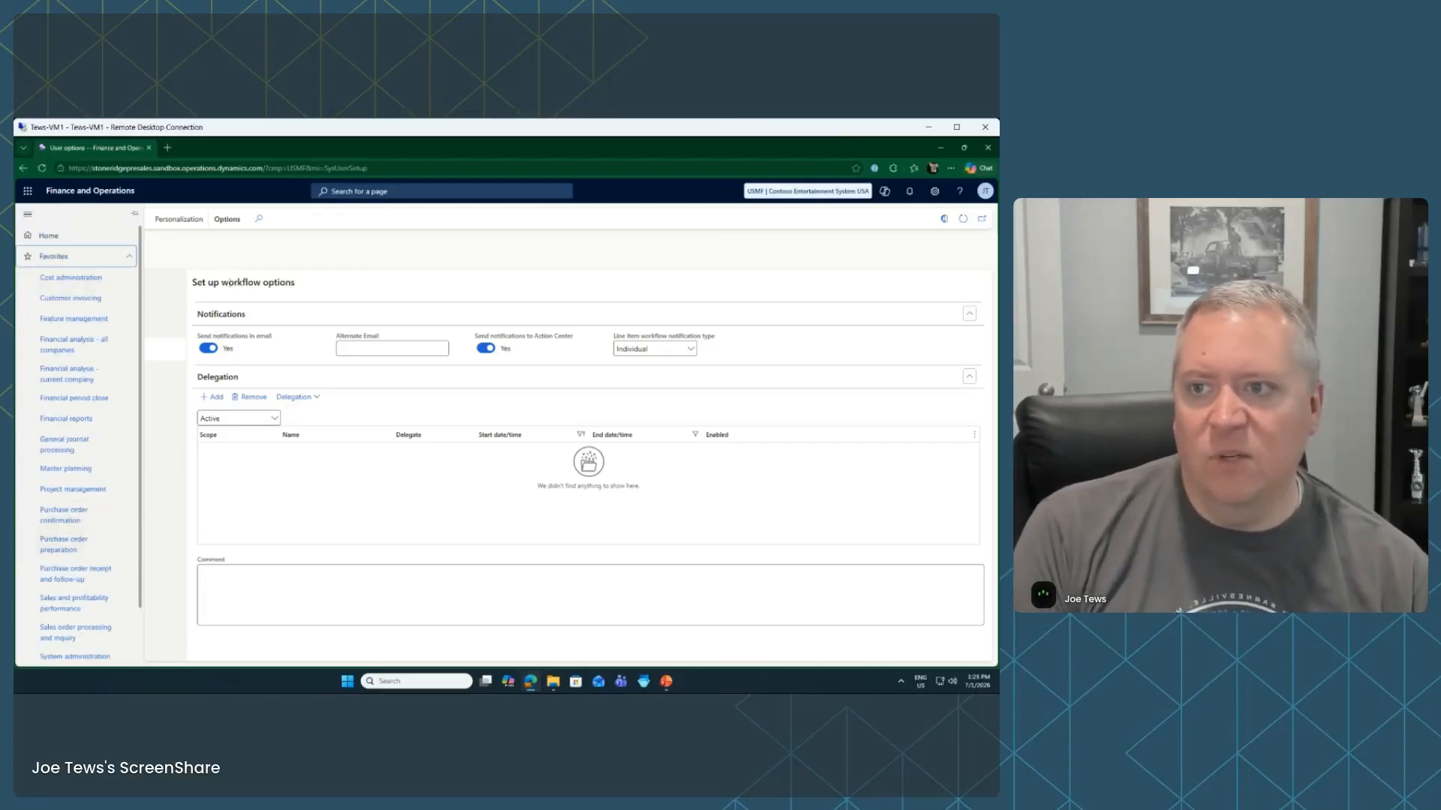
pyautogui.click(318, 248)
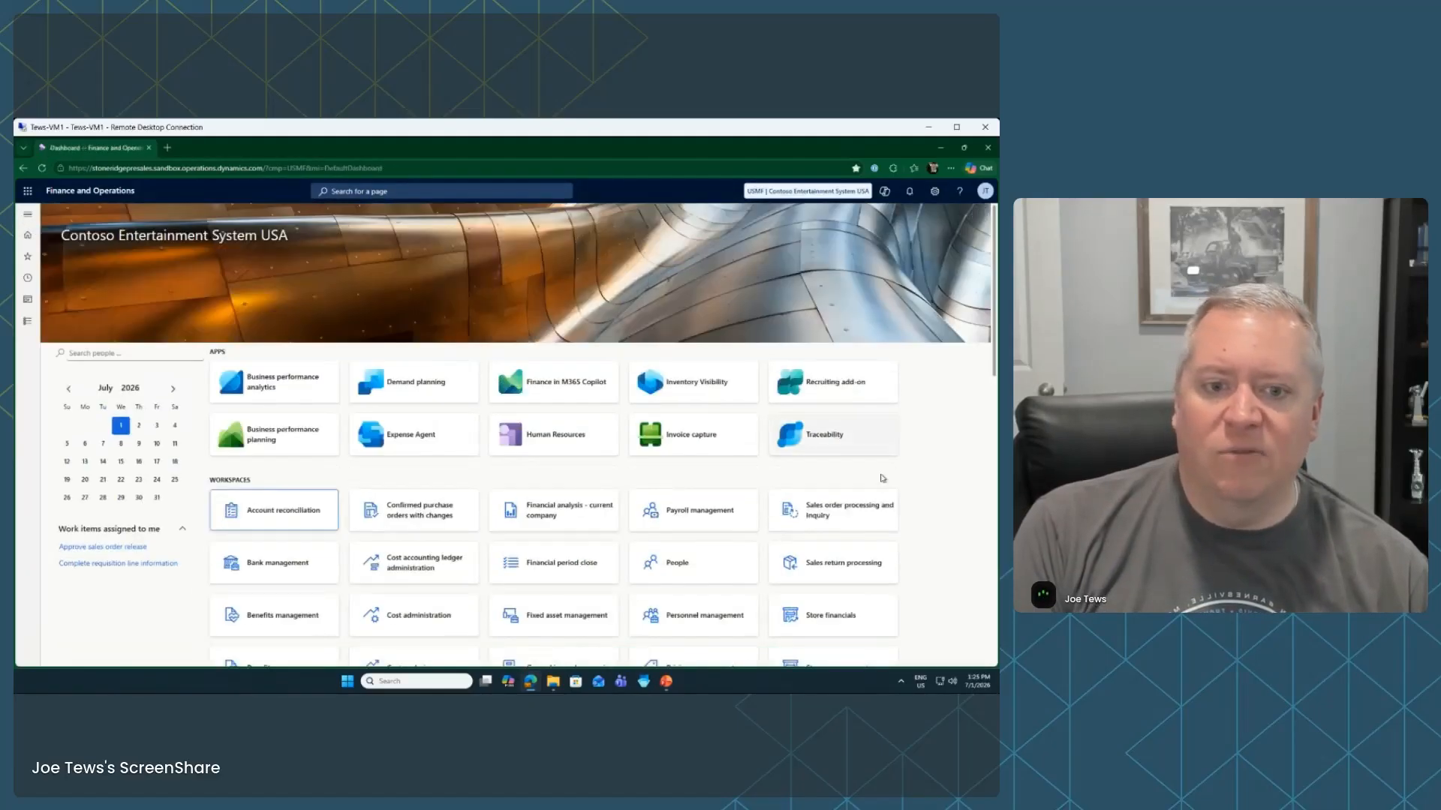
# Scroll through the dashboard workspace tiles and open the Sales order processing and inquiry workspace
pyautogui.scroll(-3, 915, 478)
pyautogui.scroll(-1, 915, 477)
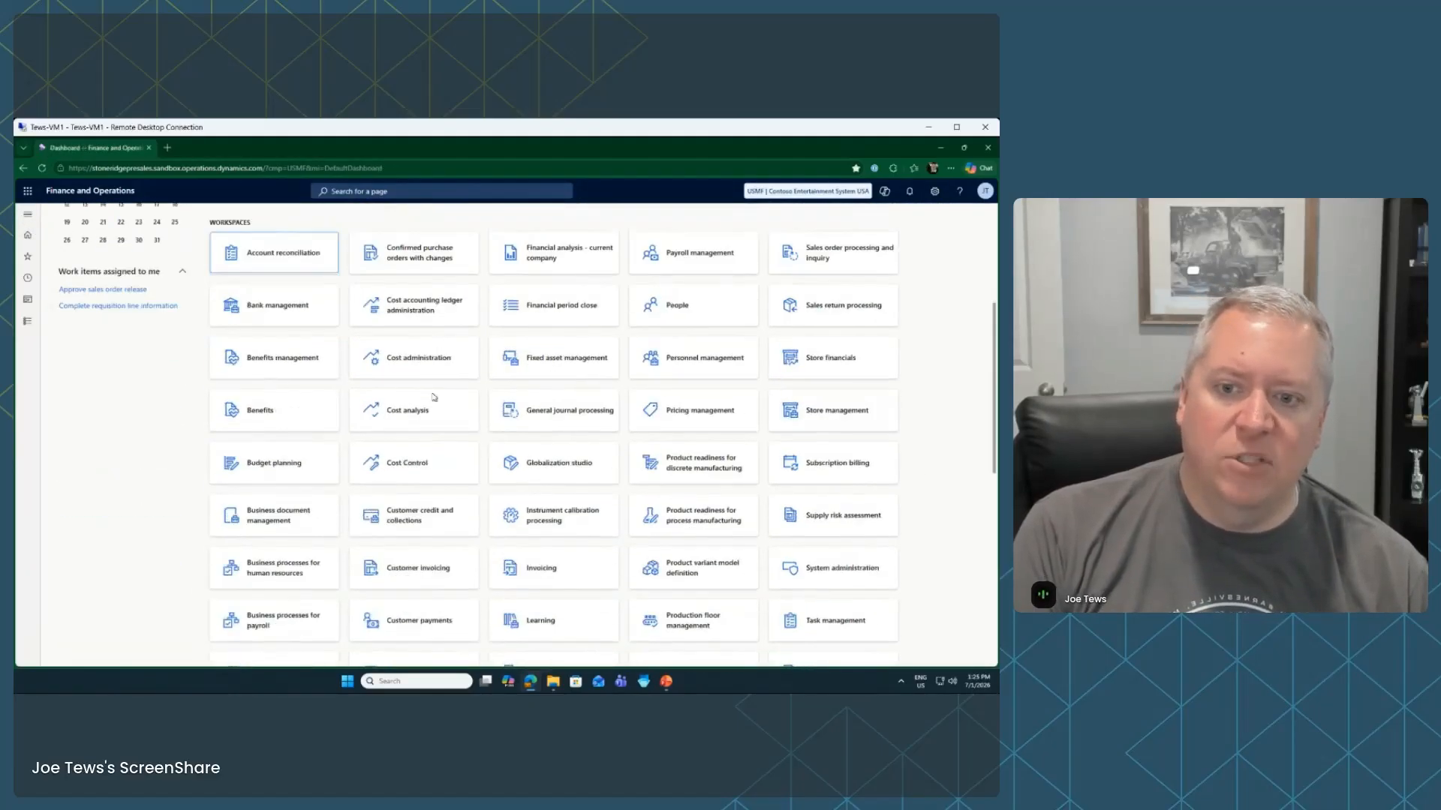
pyautogui.scroll(-3, 798, 493)
pyautogui.scroll(-4, 798, 493)
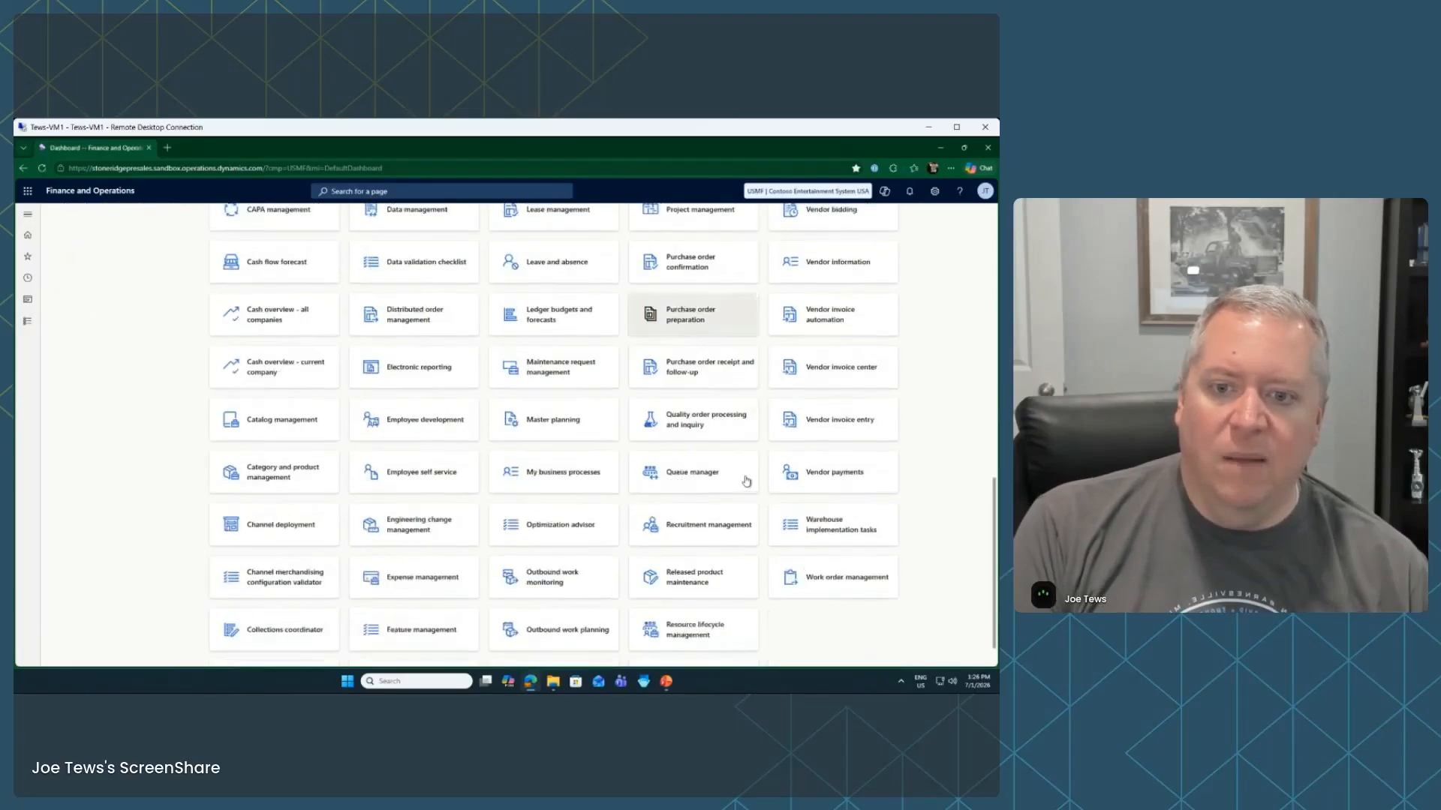
pyautogui.scroll(10, 935, 496)
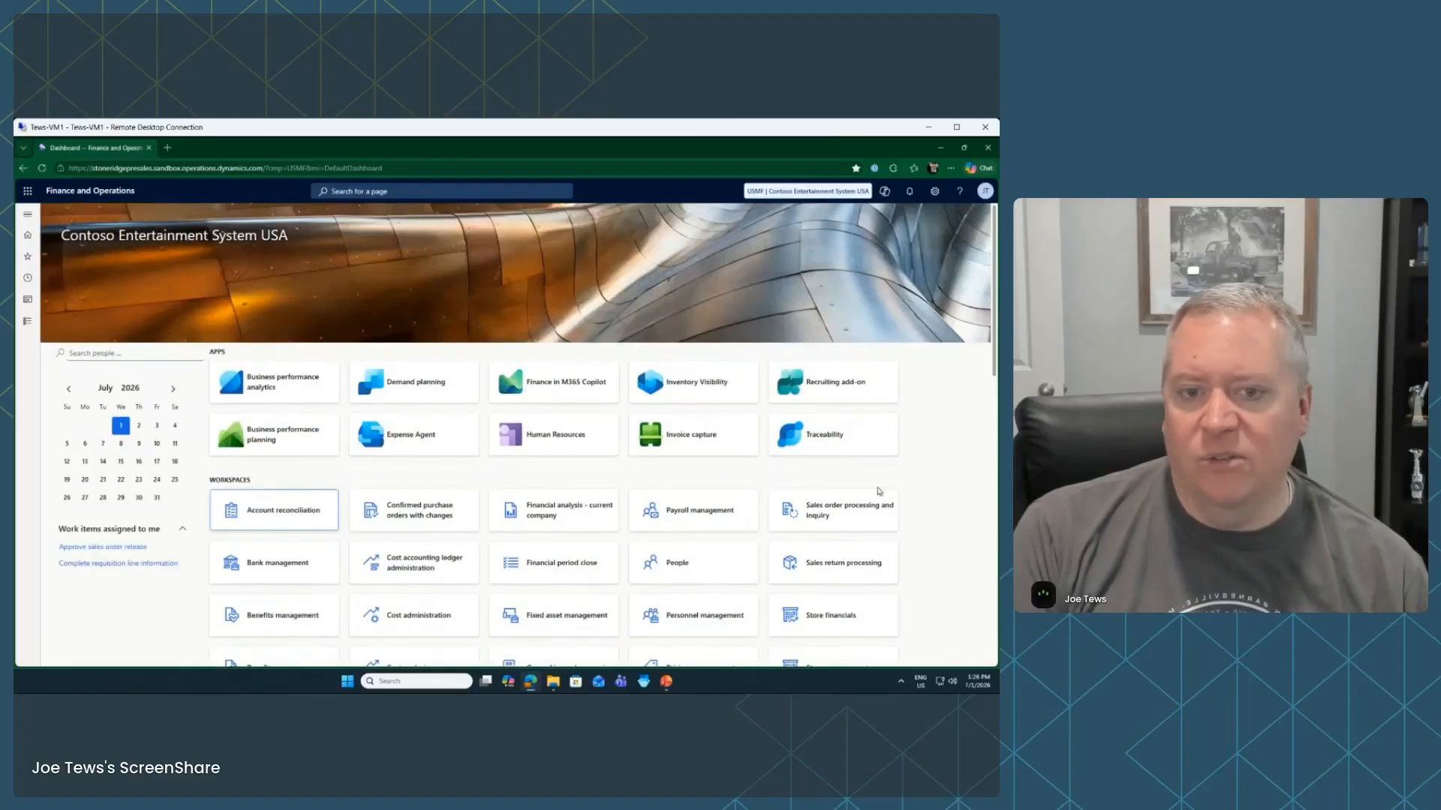
pyautogui.click(832, 515)
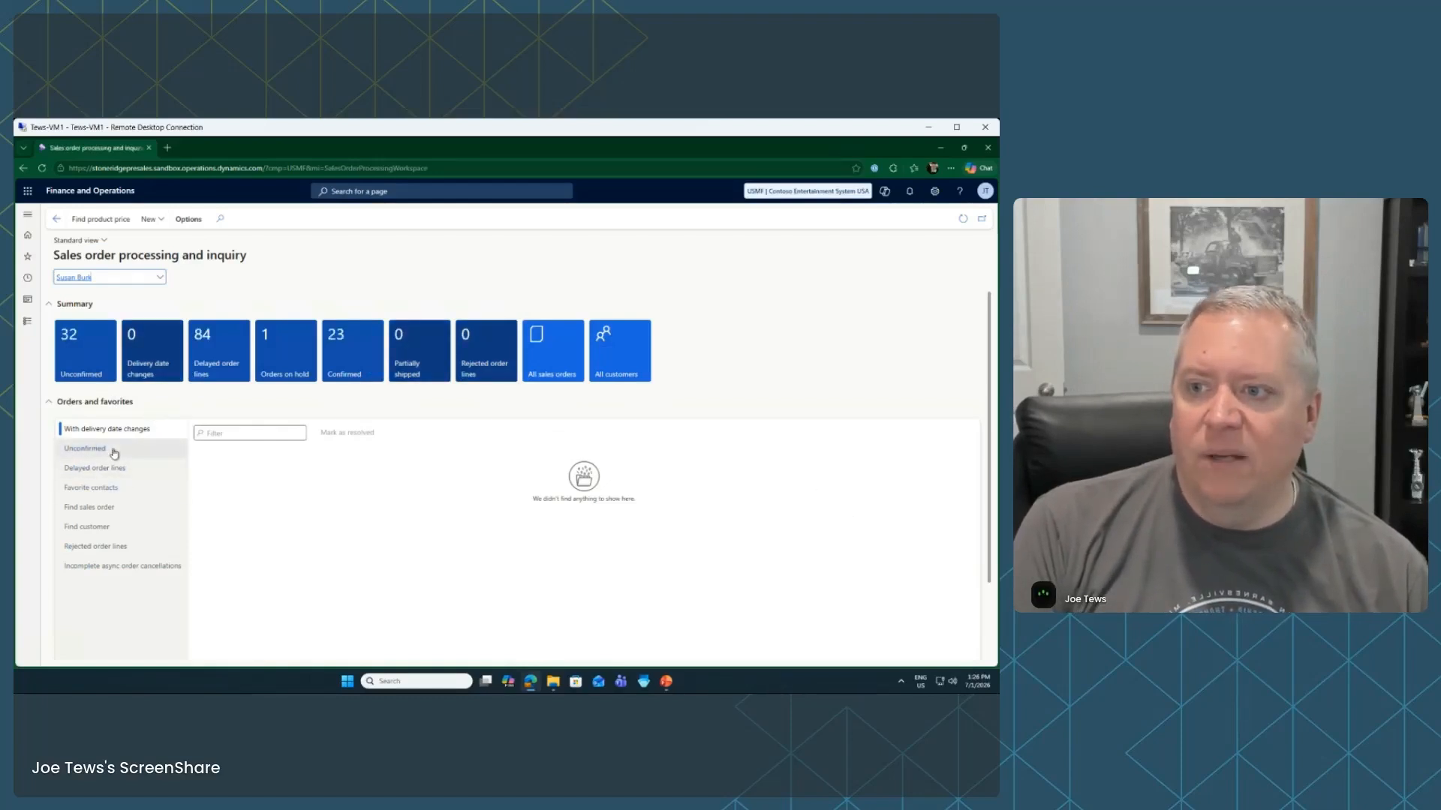
# List the unconfirmed sales orders from Orders and favorites, then return to the home dashboard
pyautogui.rightClick(105, 356)
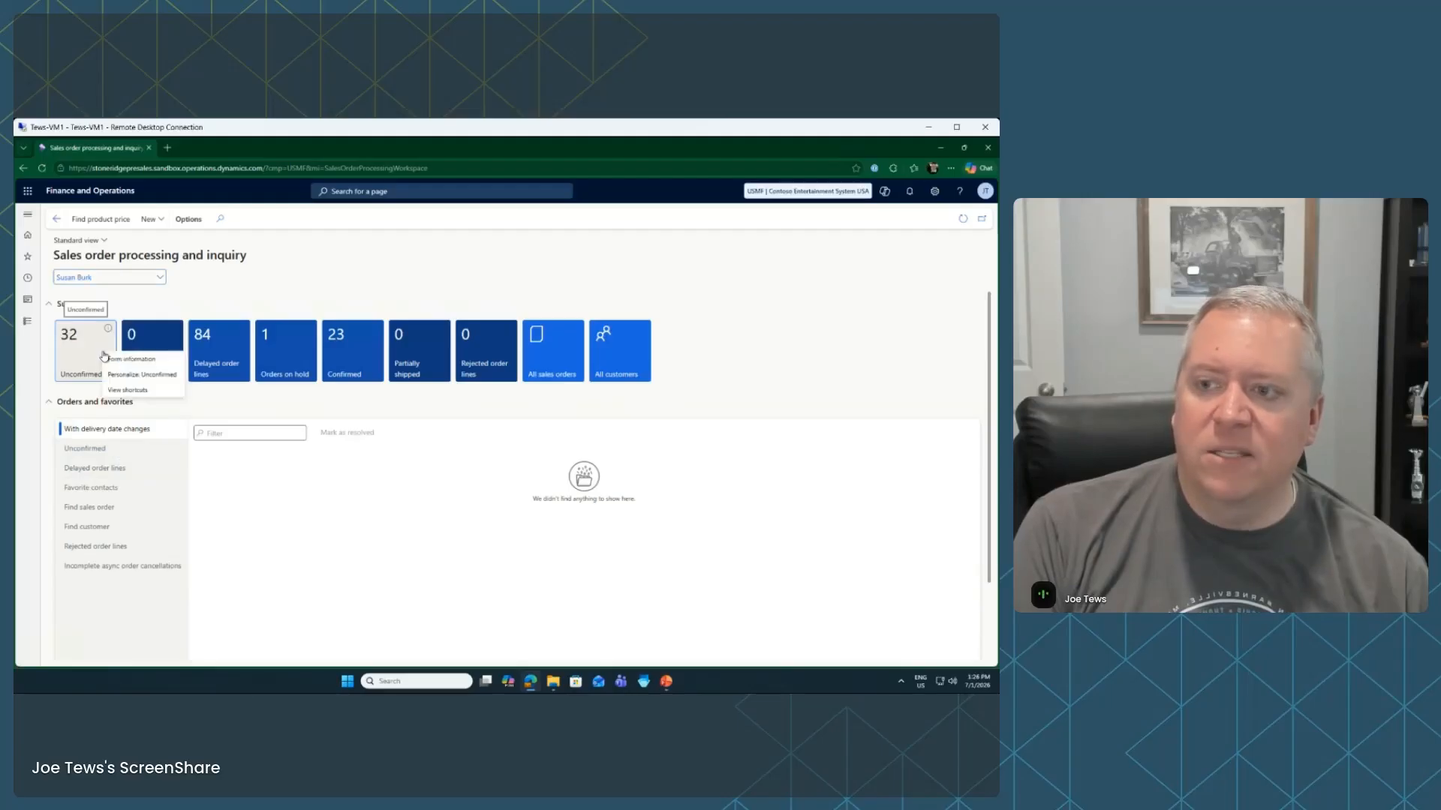
pyautogui.click(240, 412)
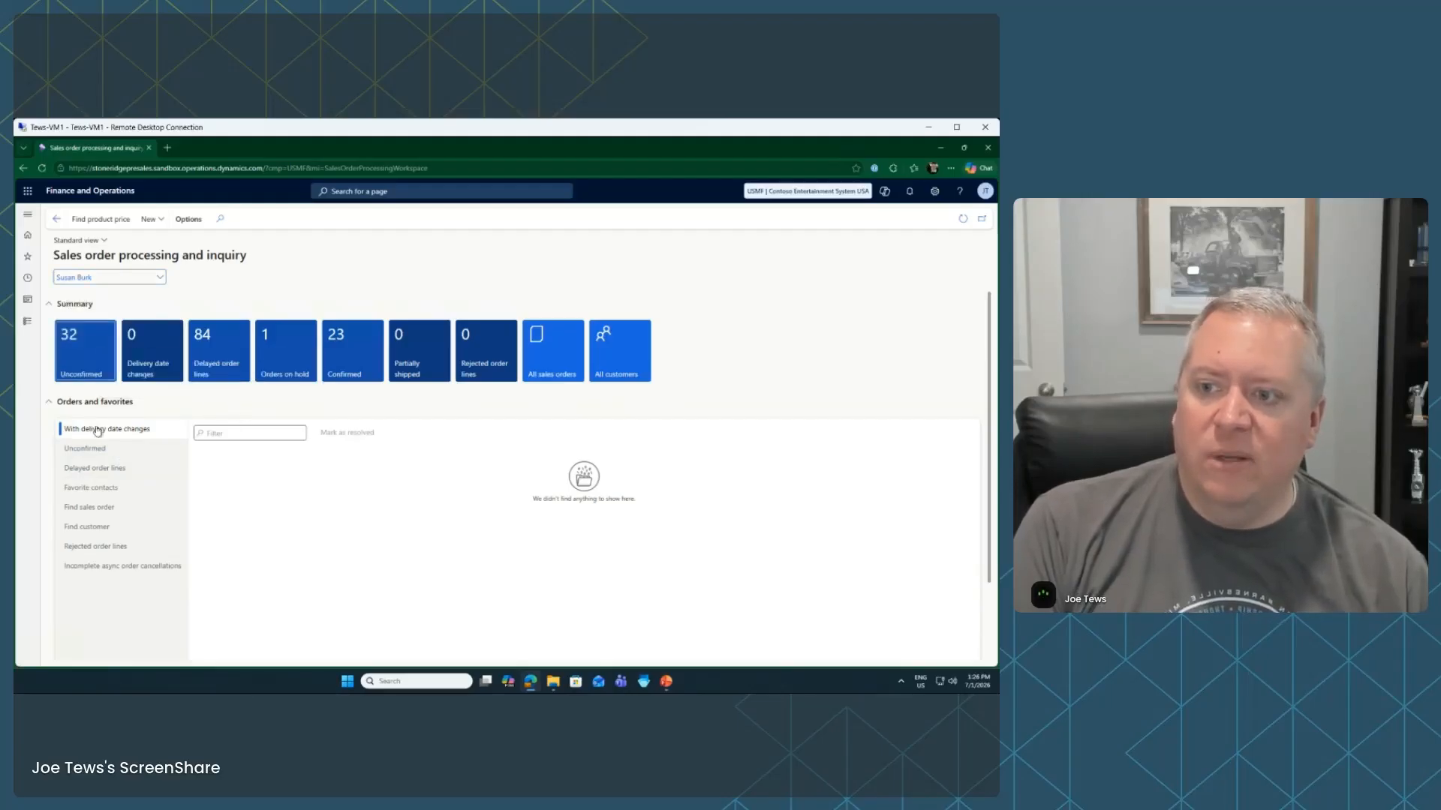
pyautogui.click(120, 454)
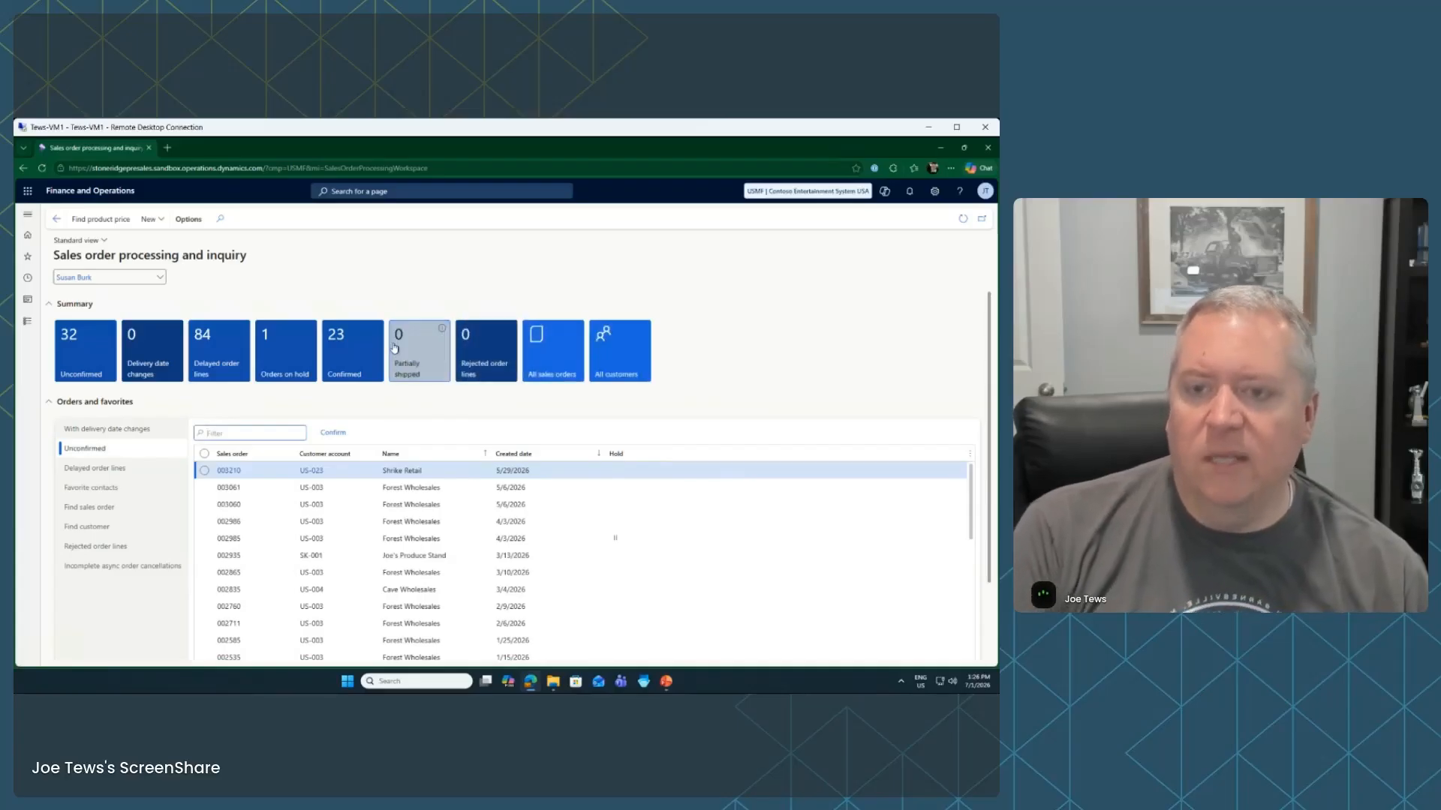
pyautogui.moveTo(444, 334)
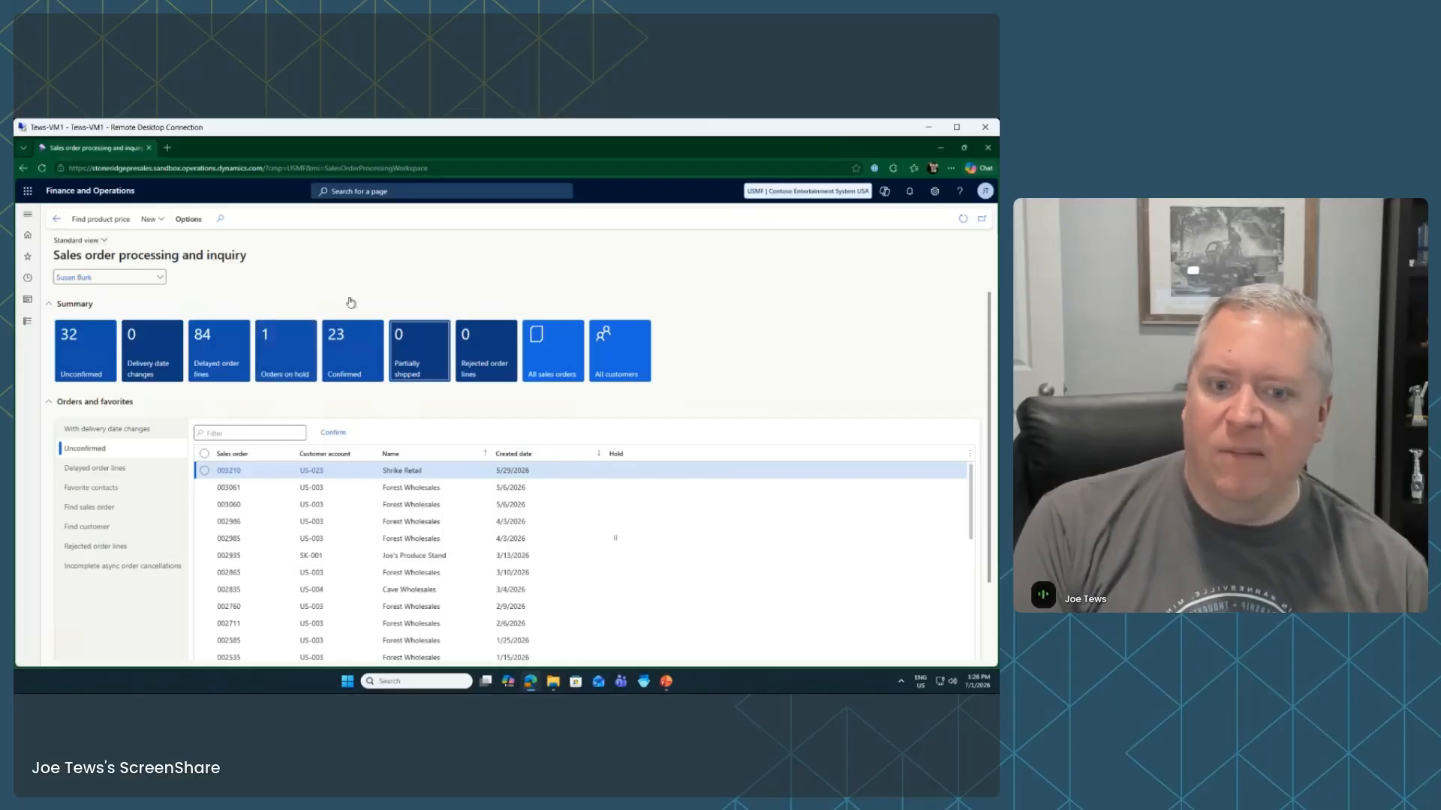
pyautogui.moveTo(666, 681)
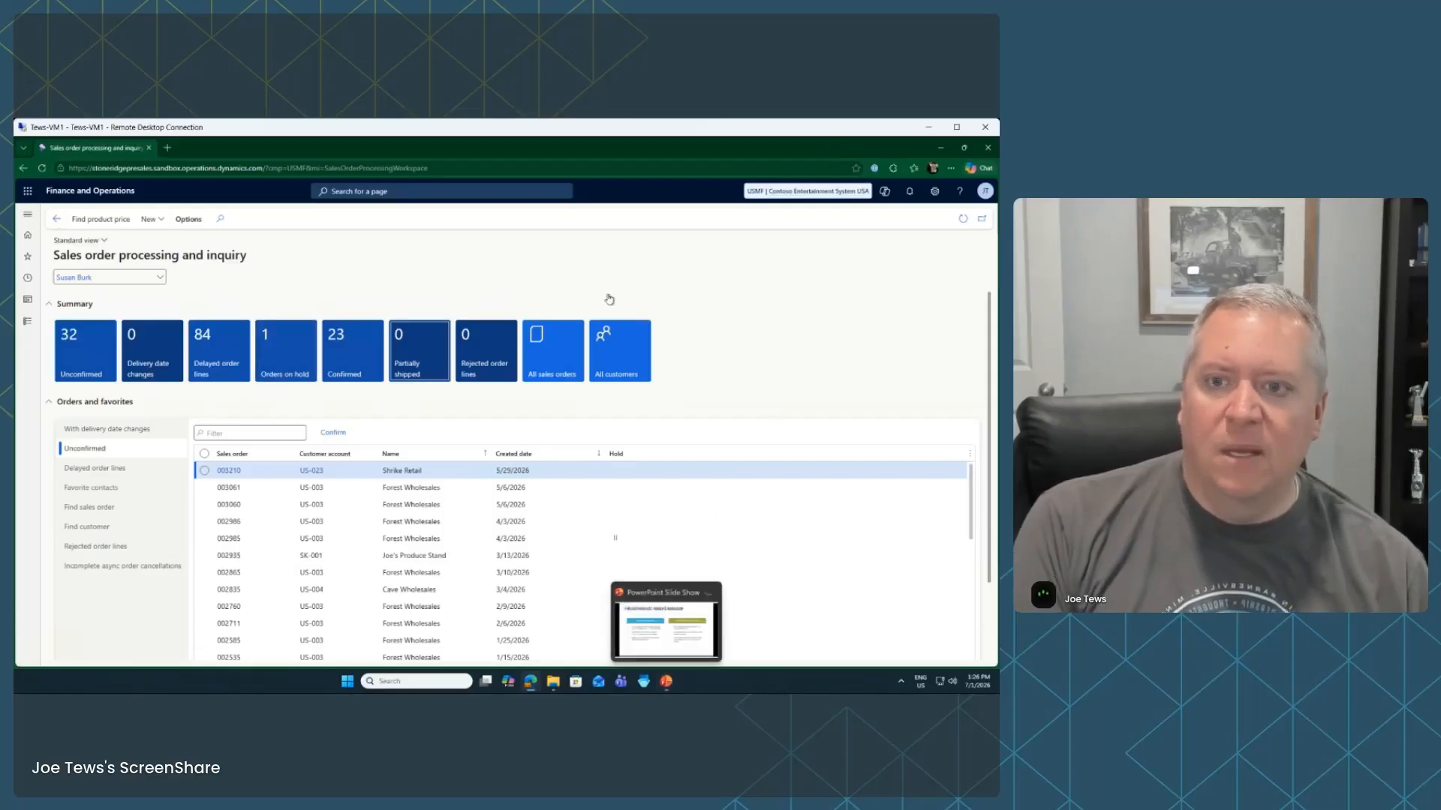
pyautogui.click(90, 191)
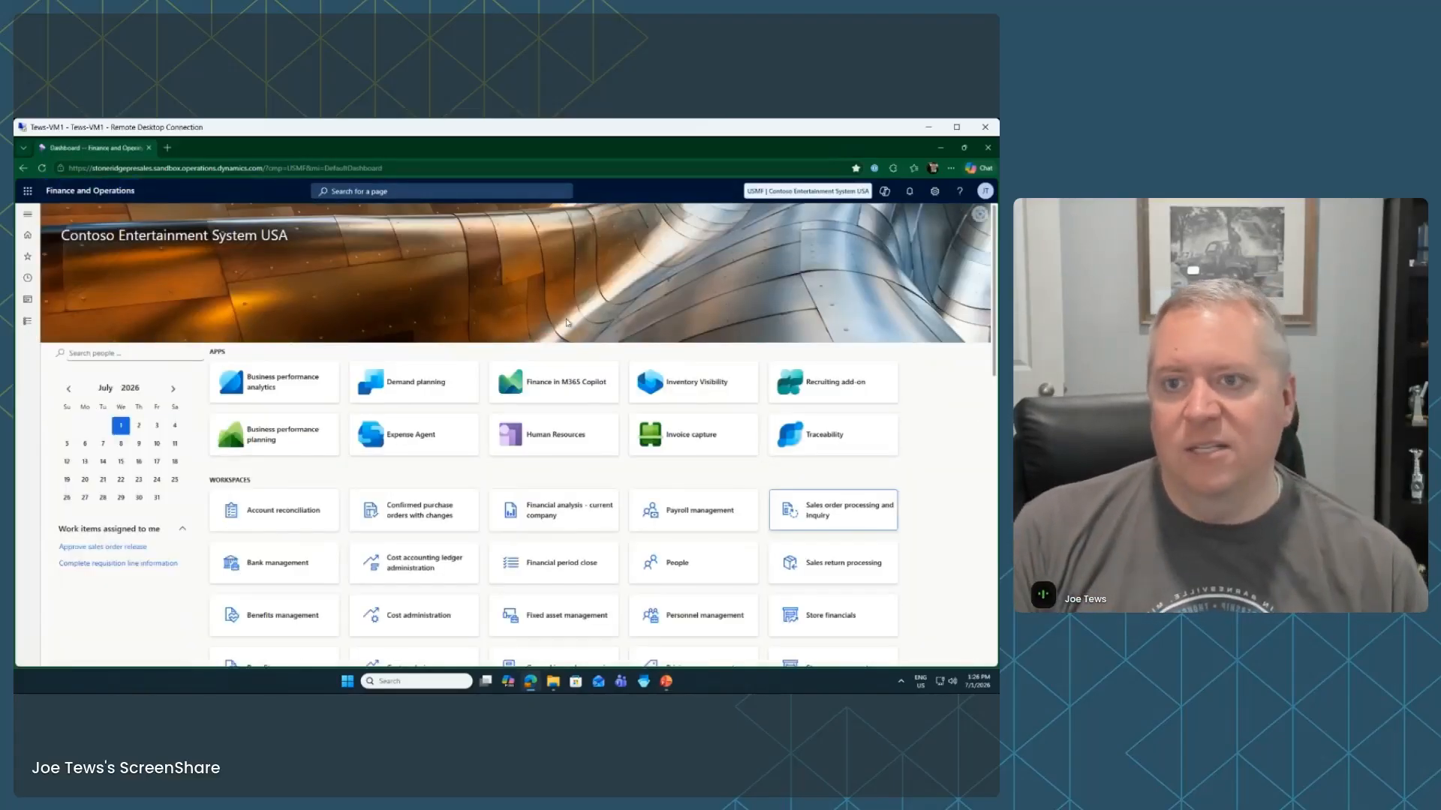
# Search pages for 'all customers' and open Accounts receivable > Customers > All customers
pyautogui.click(431, 189)
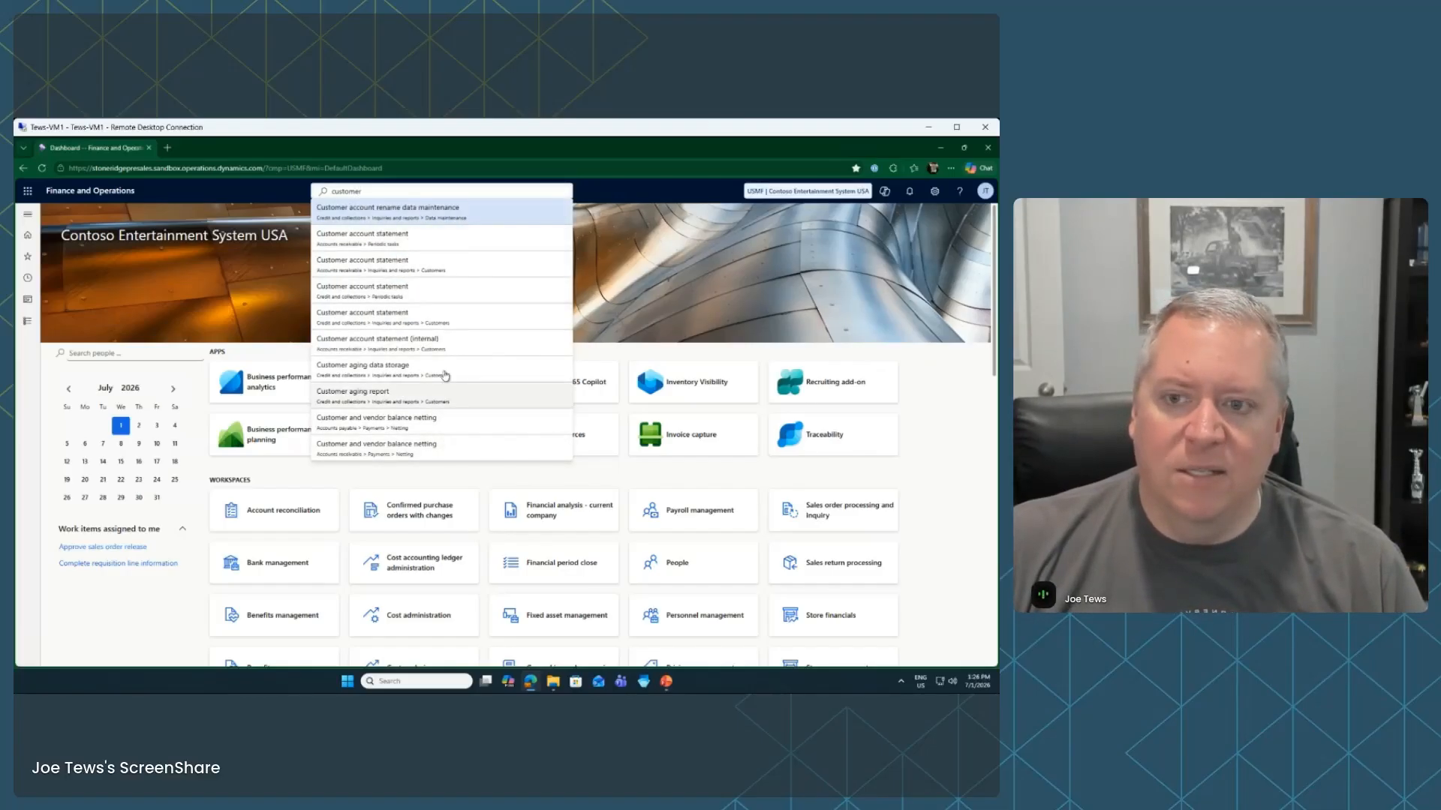
pyautogui.write('a')
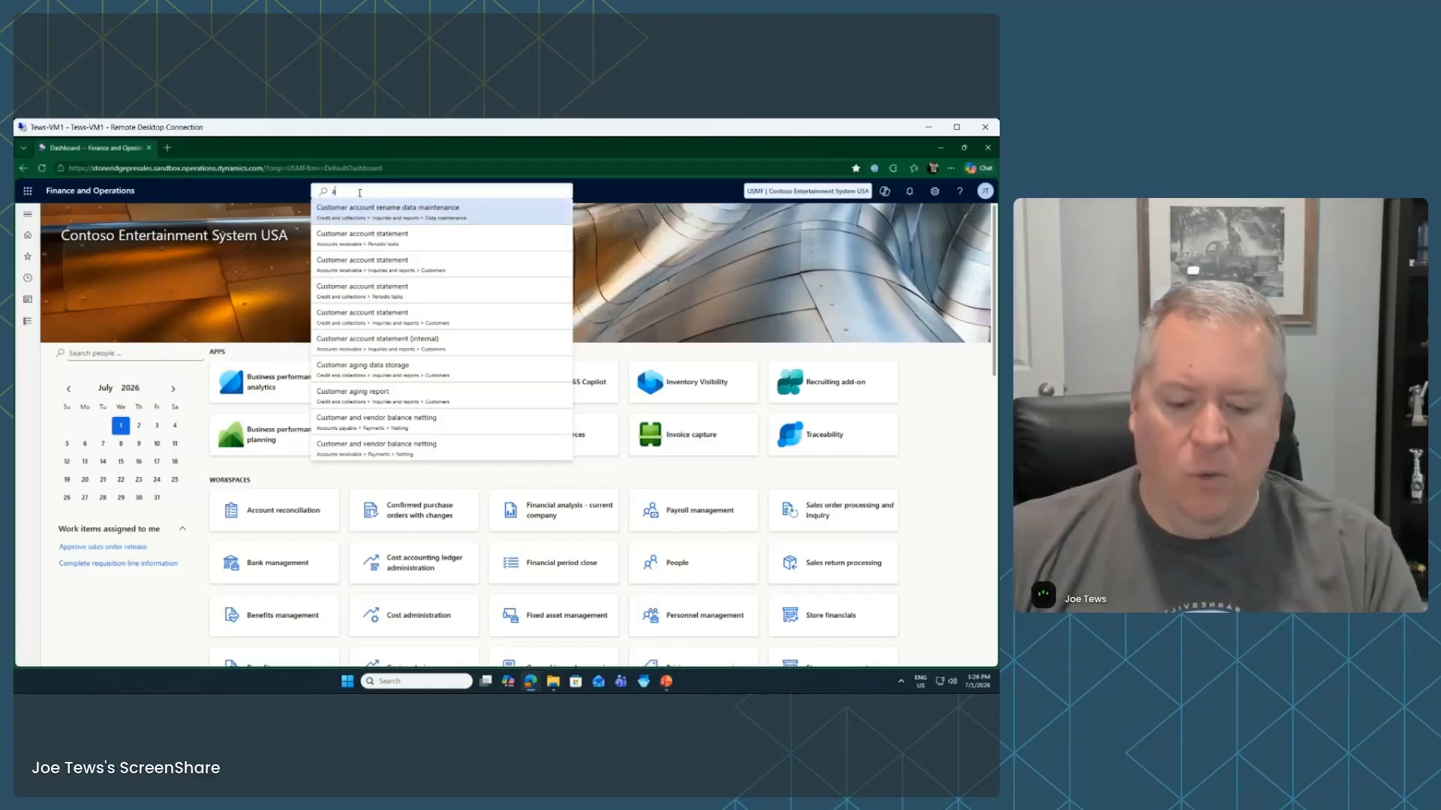
pyautogui.write('ll custome')
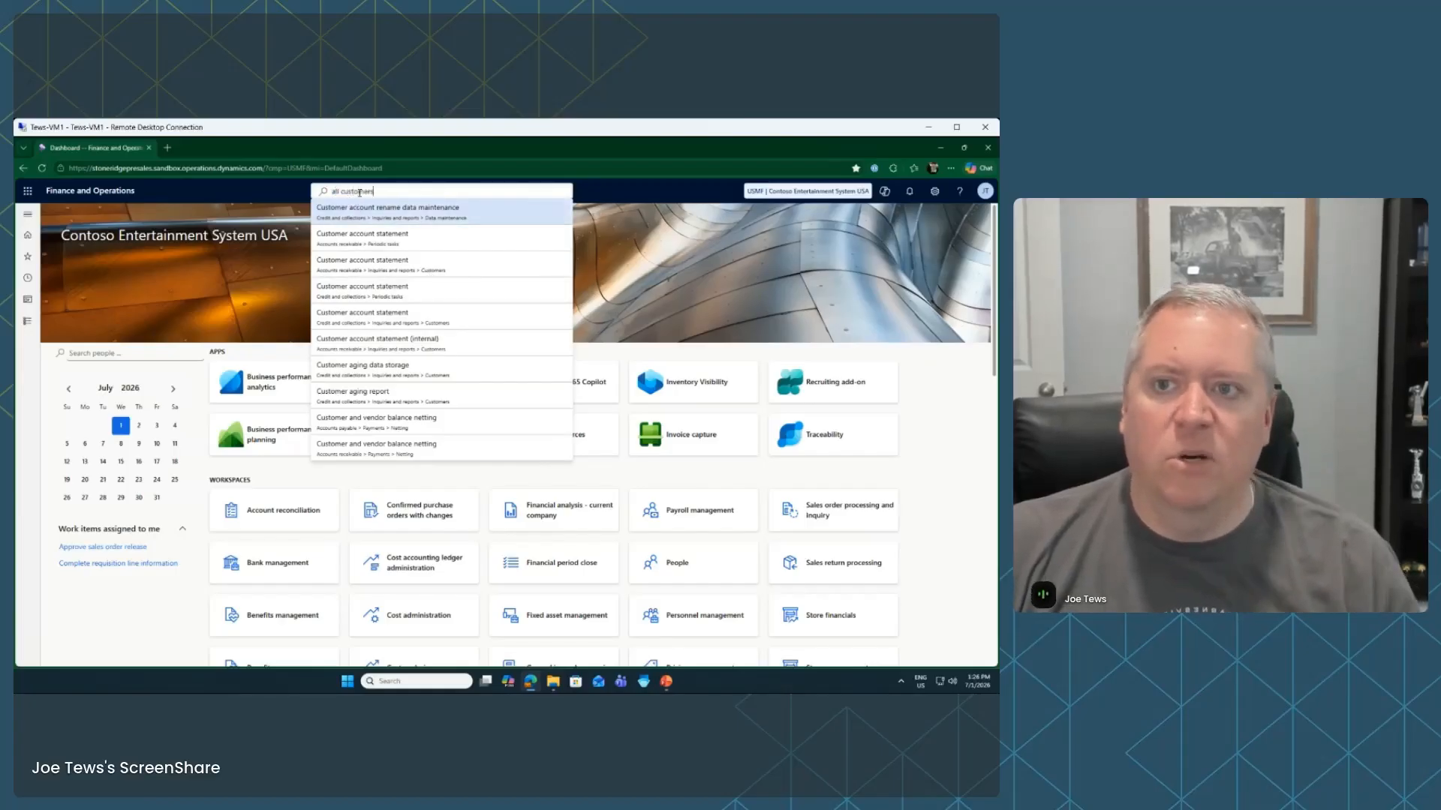
pyautogui.write('rs')
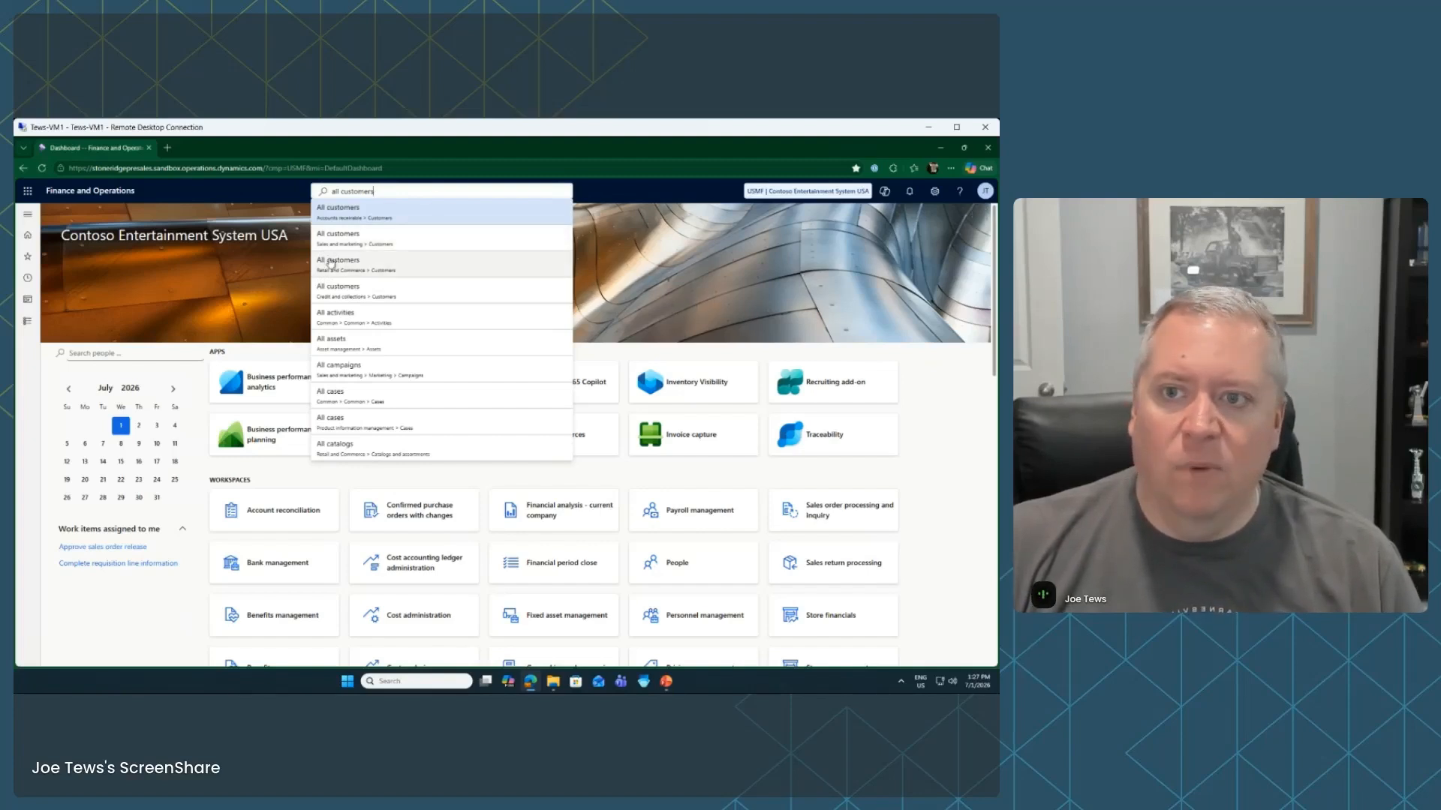
pyautogui.click(403, 215)
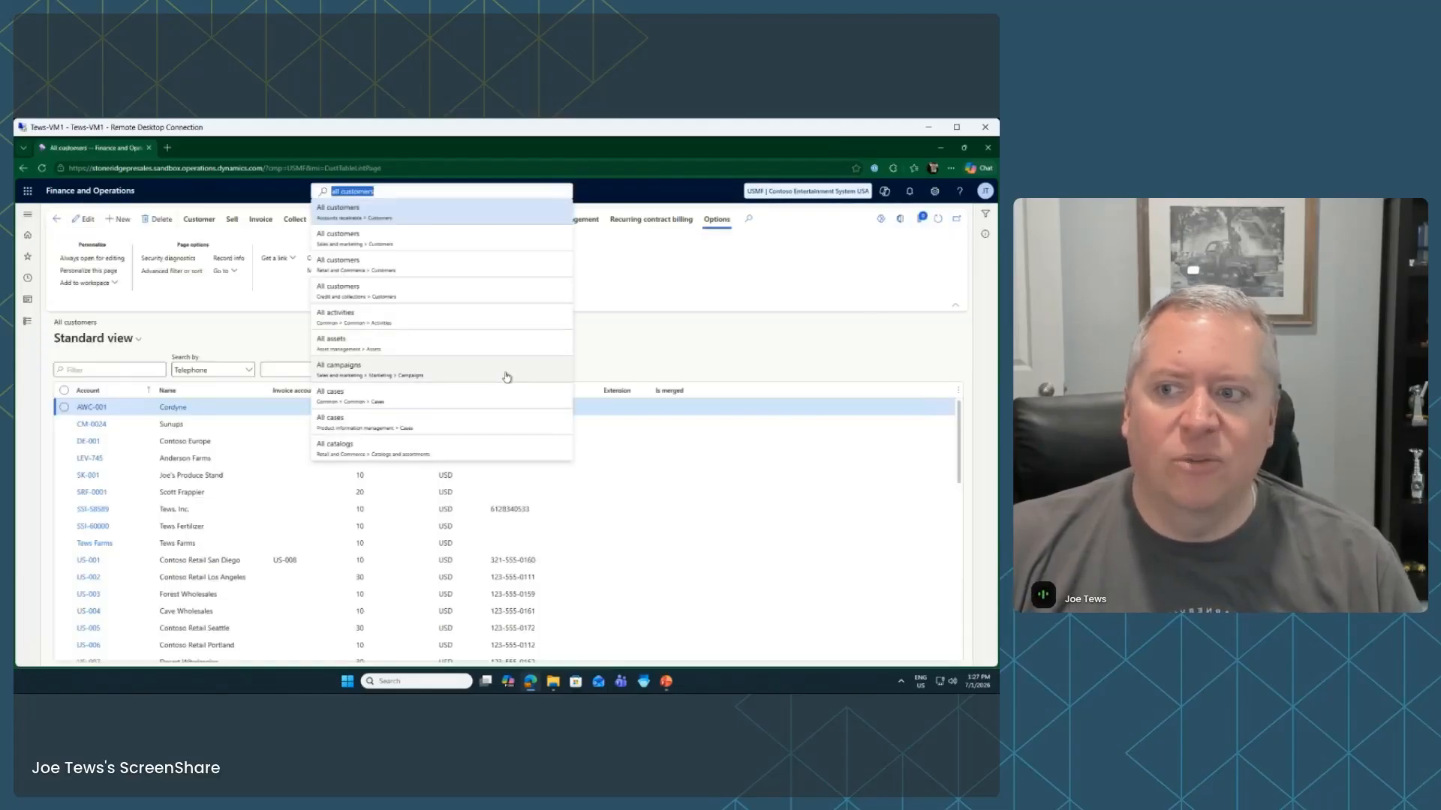
# Try an action search for 'new' on All customers, then bring the PowerPoint slide show forward
pyautogui.click(665, 354)
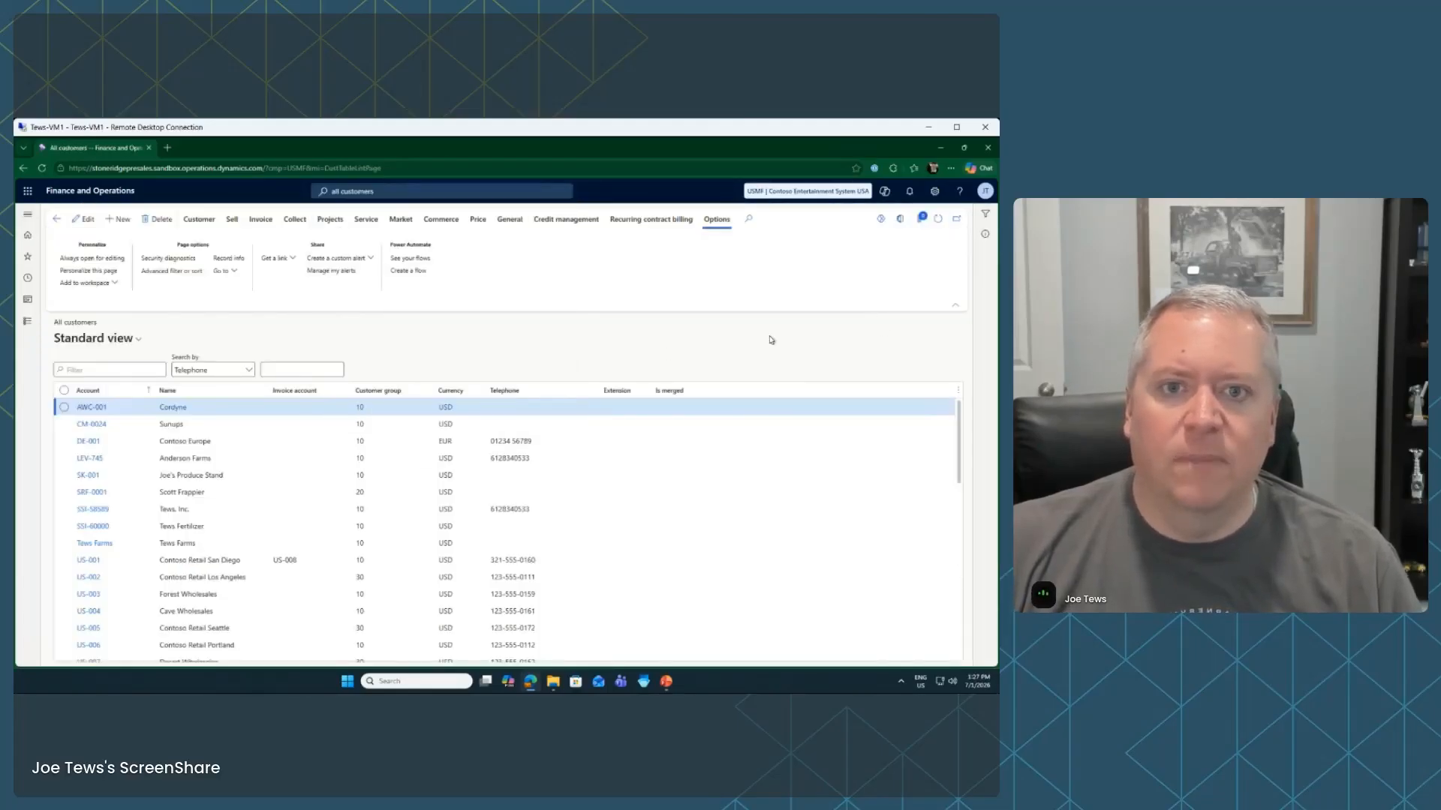
pyautogui.click(752, 221)
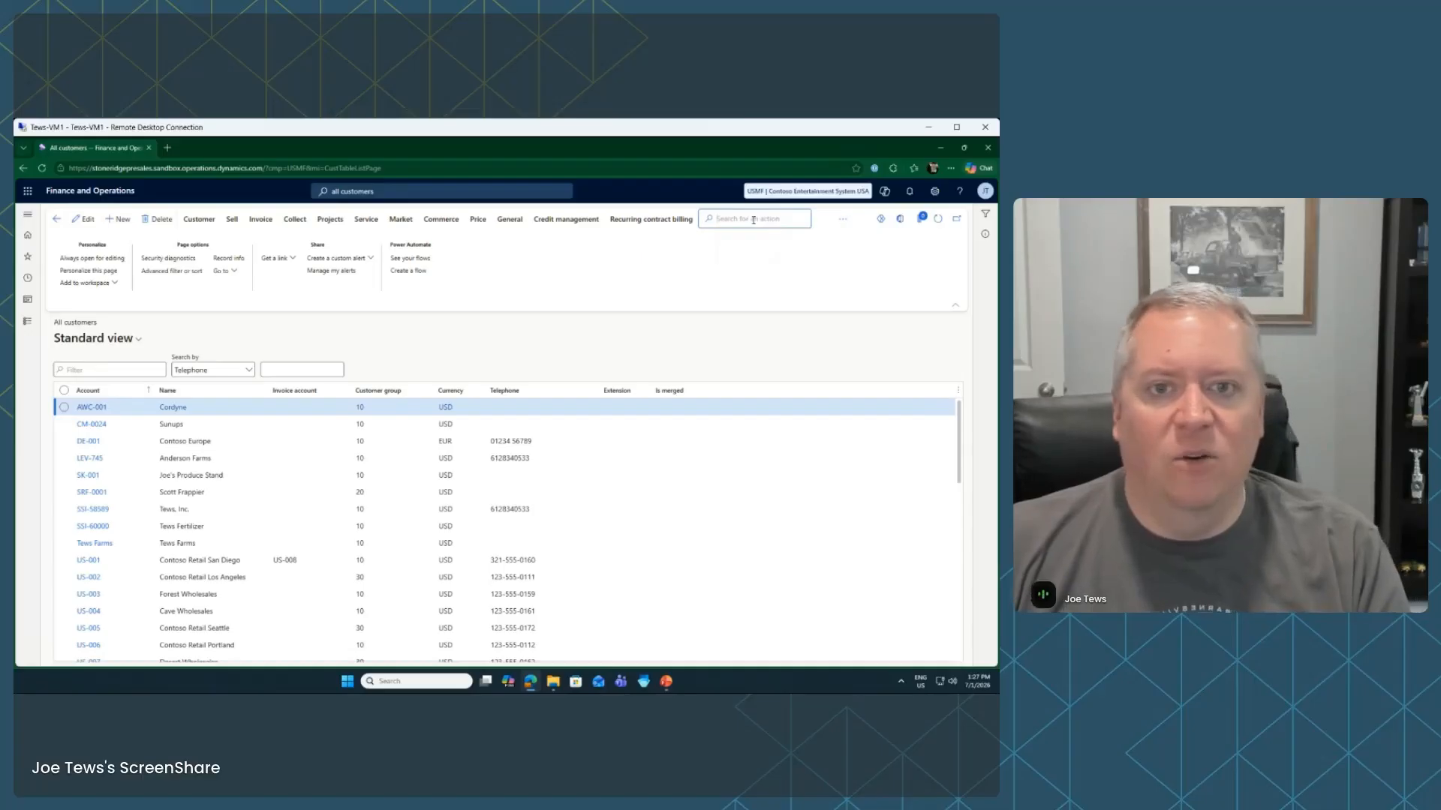
pyautogui.write('new')
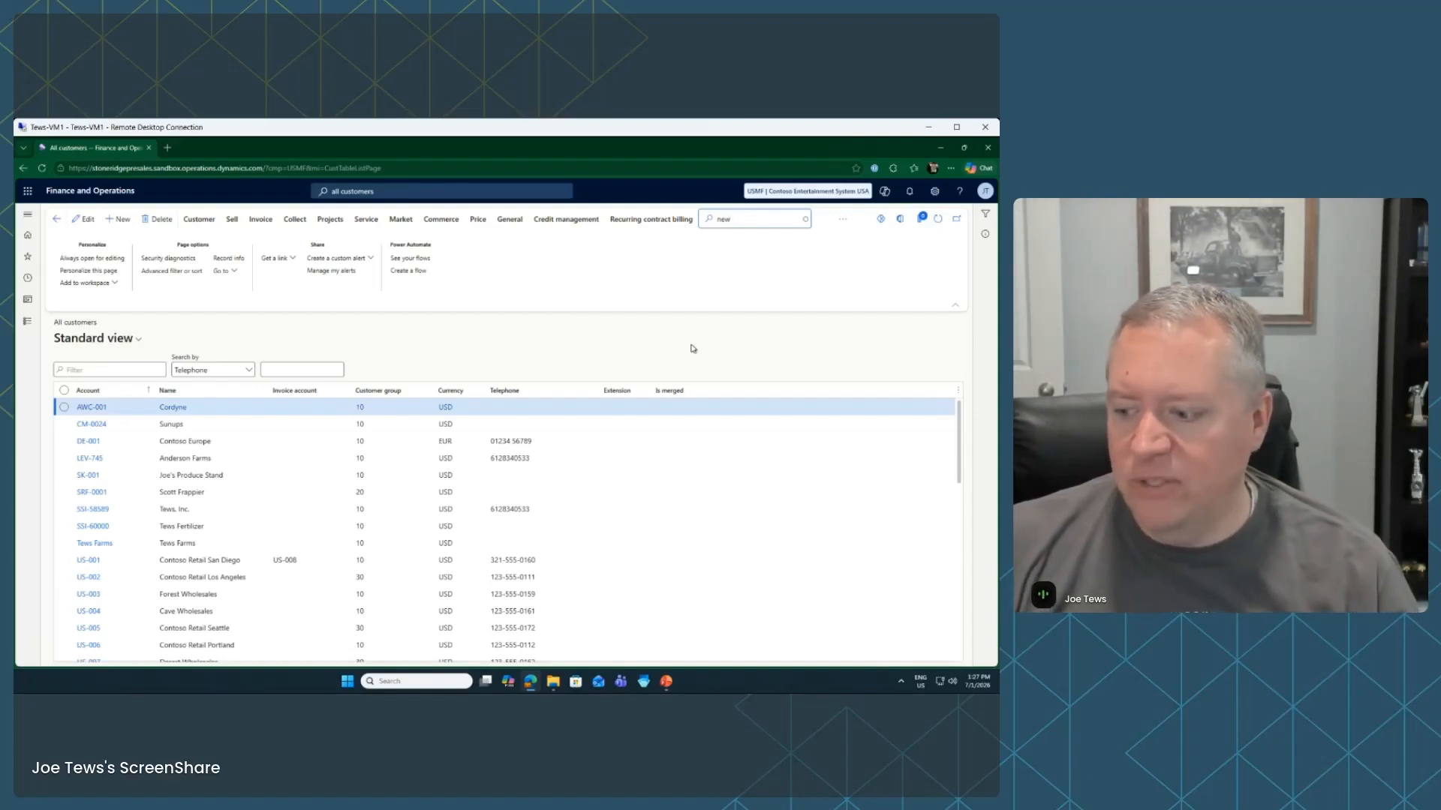
pyautogui.click(660, 354)
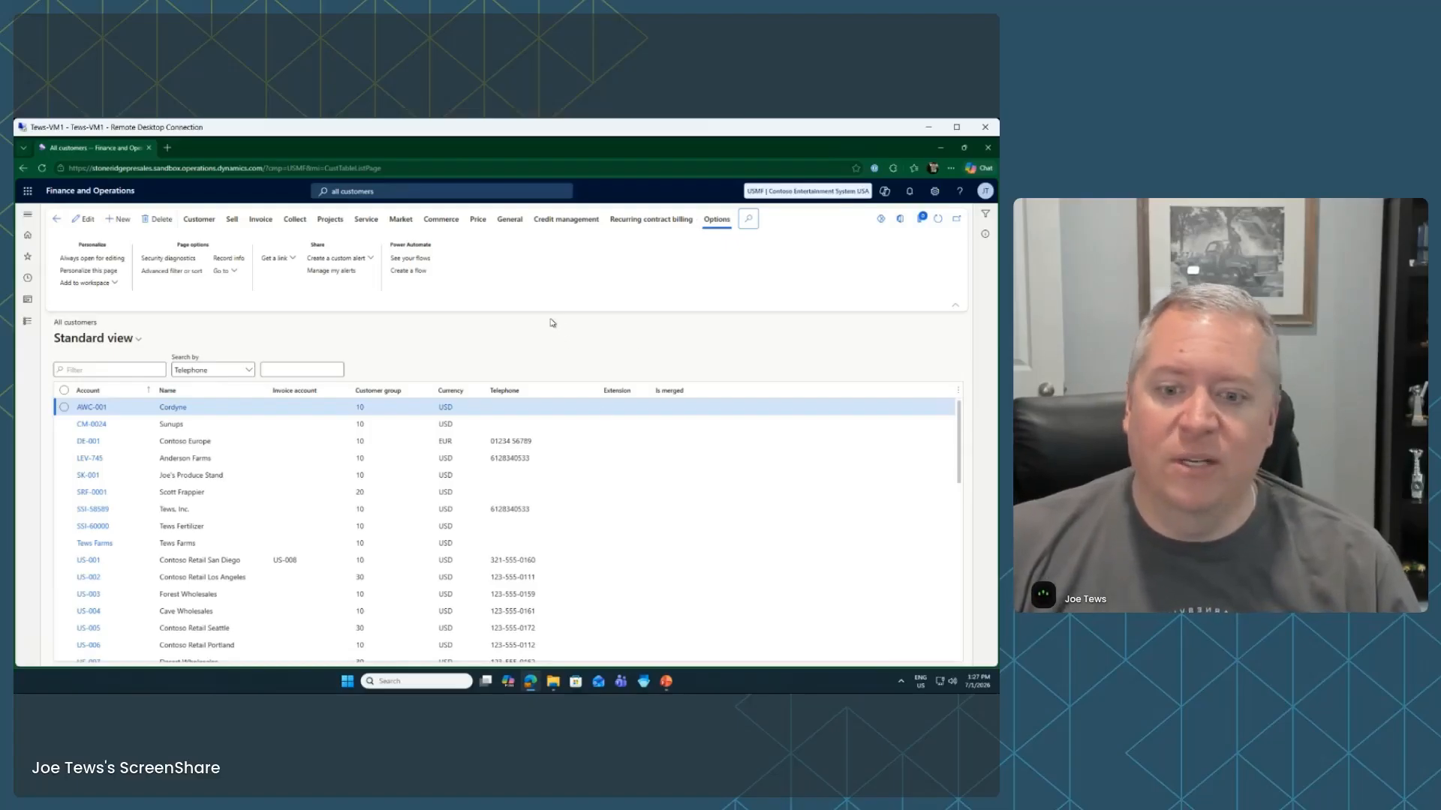
pyautogui.click(665, 683)
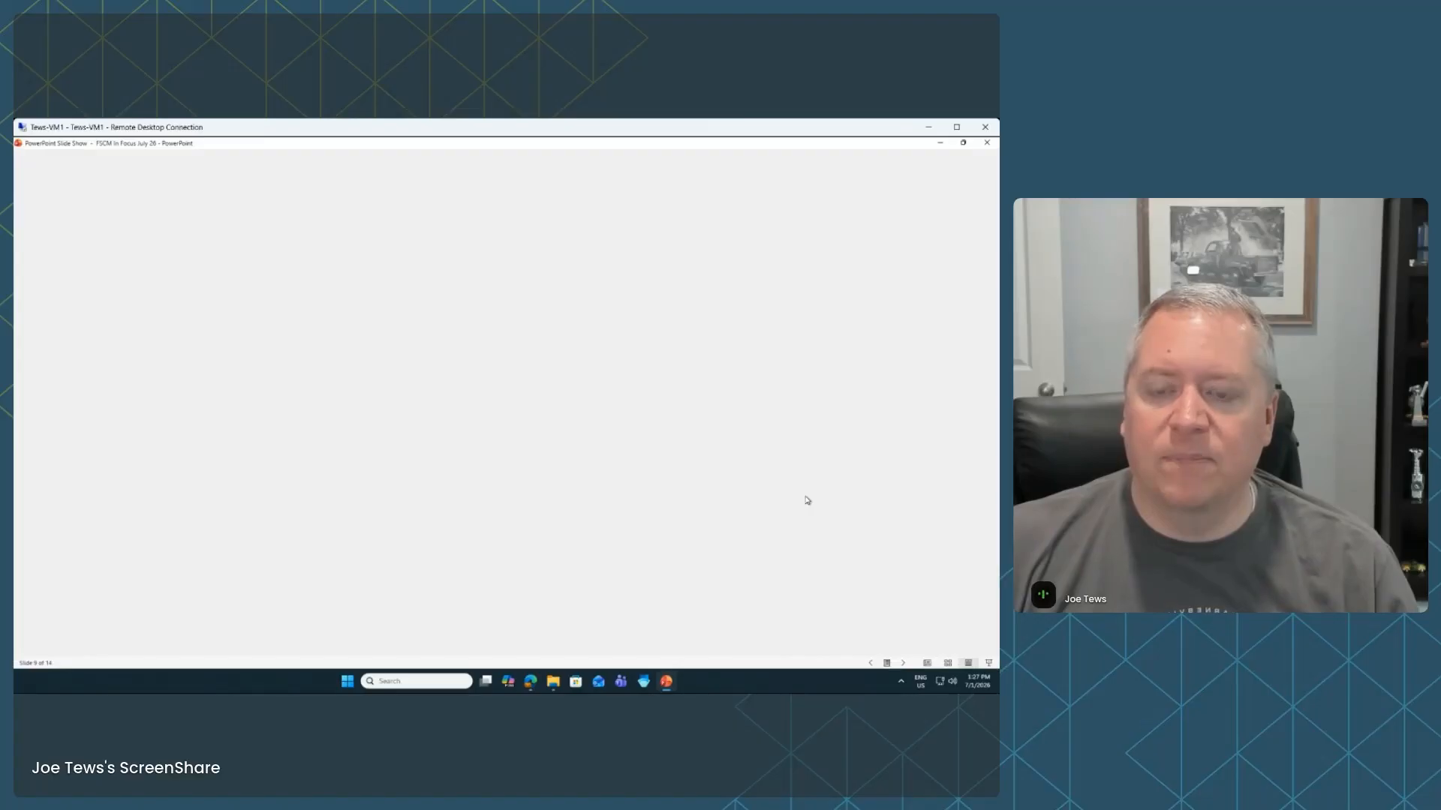
# Advance to slide 10, 'Task Recorder: Document as You Work', then minimize the slide show
pyautogui.click(940, 143)
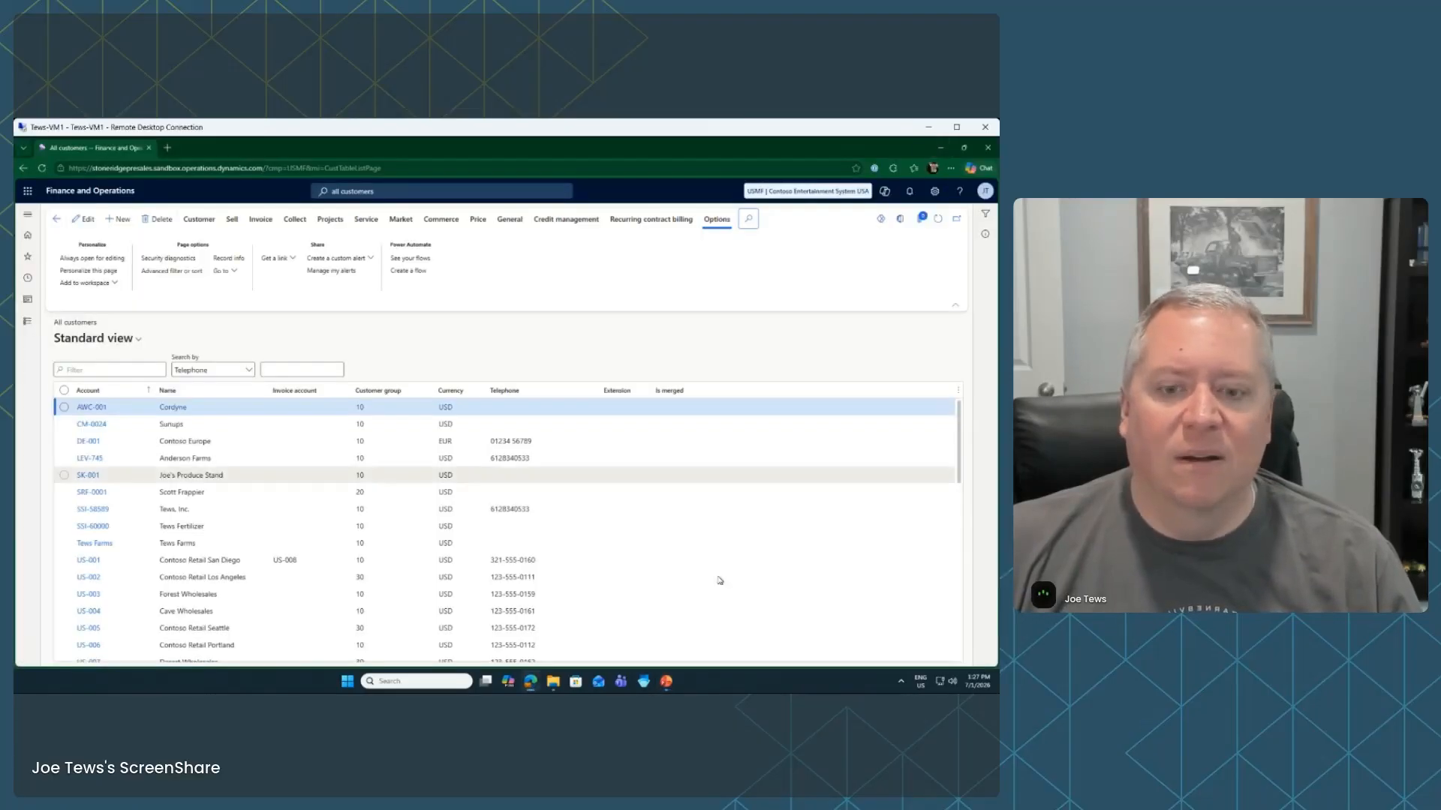
pyautogui.click(667, 683)
pyautogui.click(917, 373)
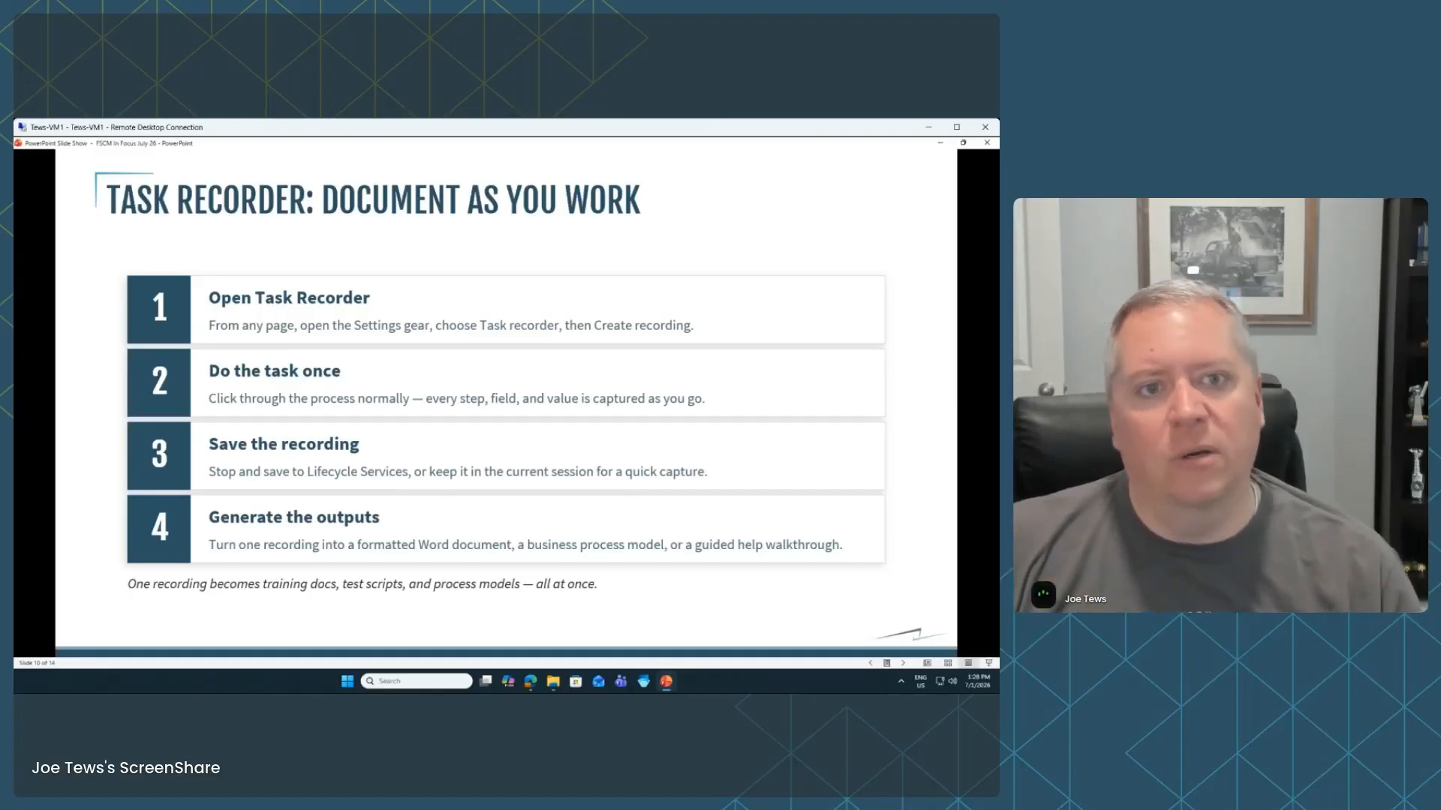
pyautogui.click(941, 144)
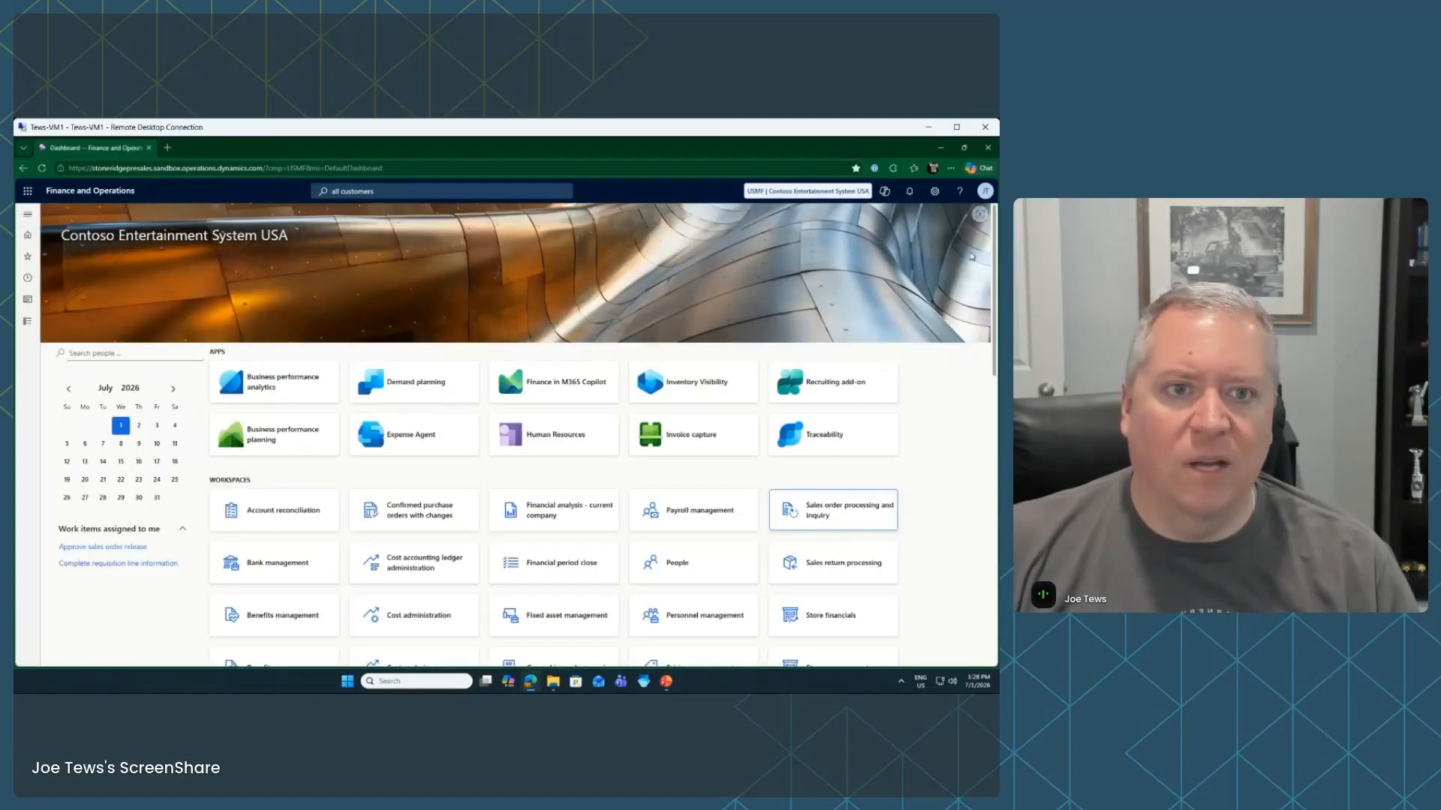
# Create a Task recorder recording named 'New Customer' and start recording
pyautogui.click(935, 193)
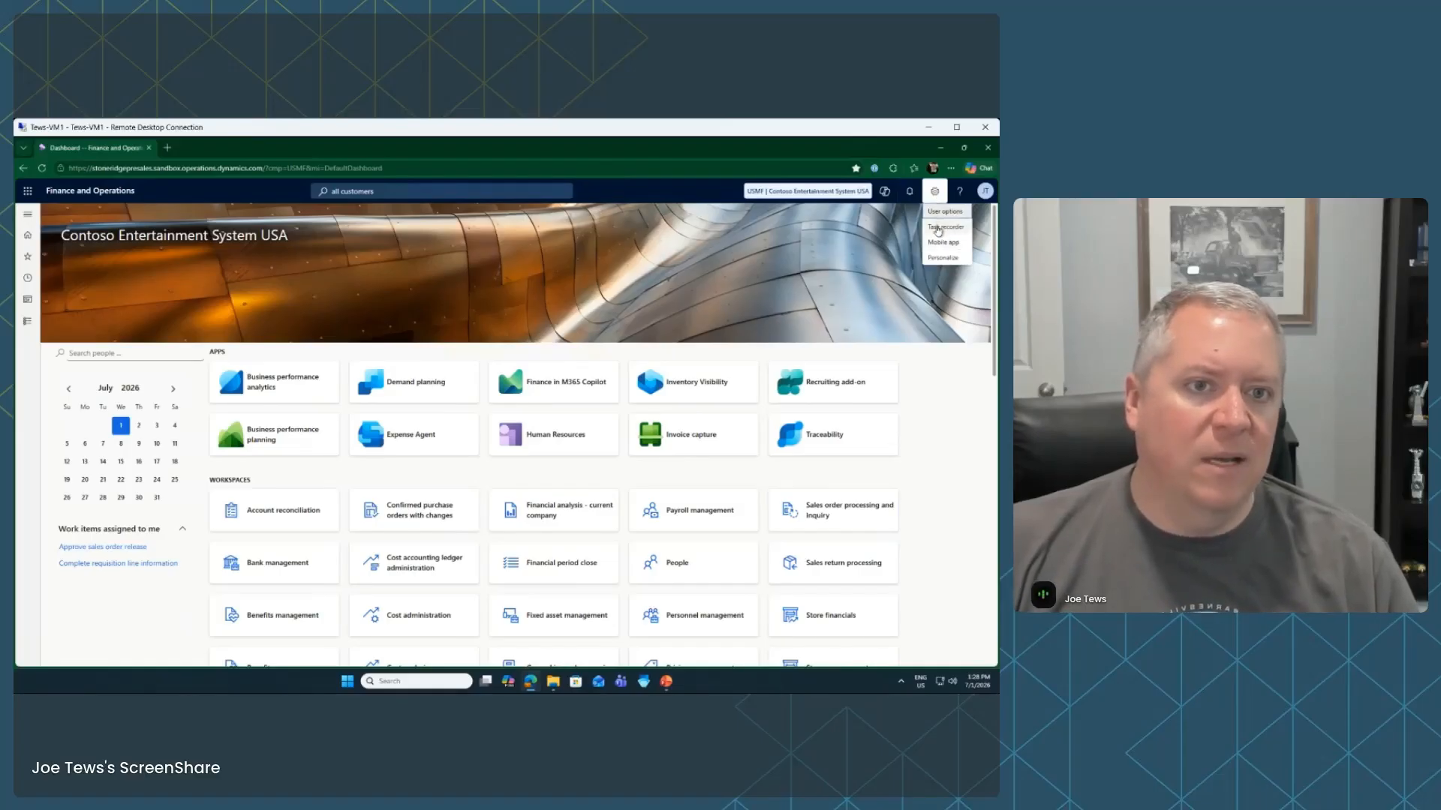
pyautogui.click(938, 228)
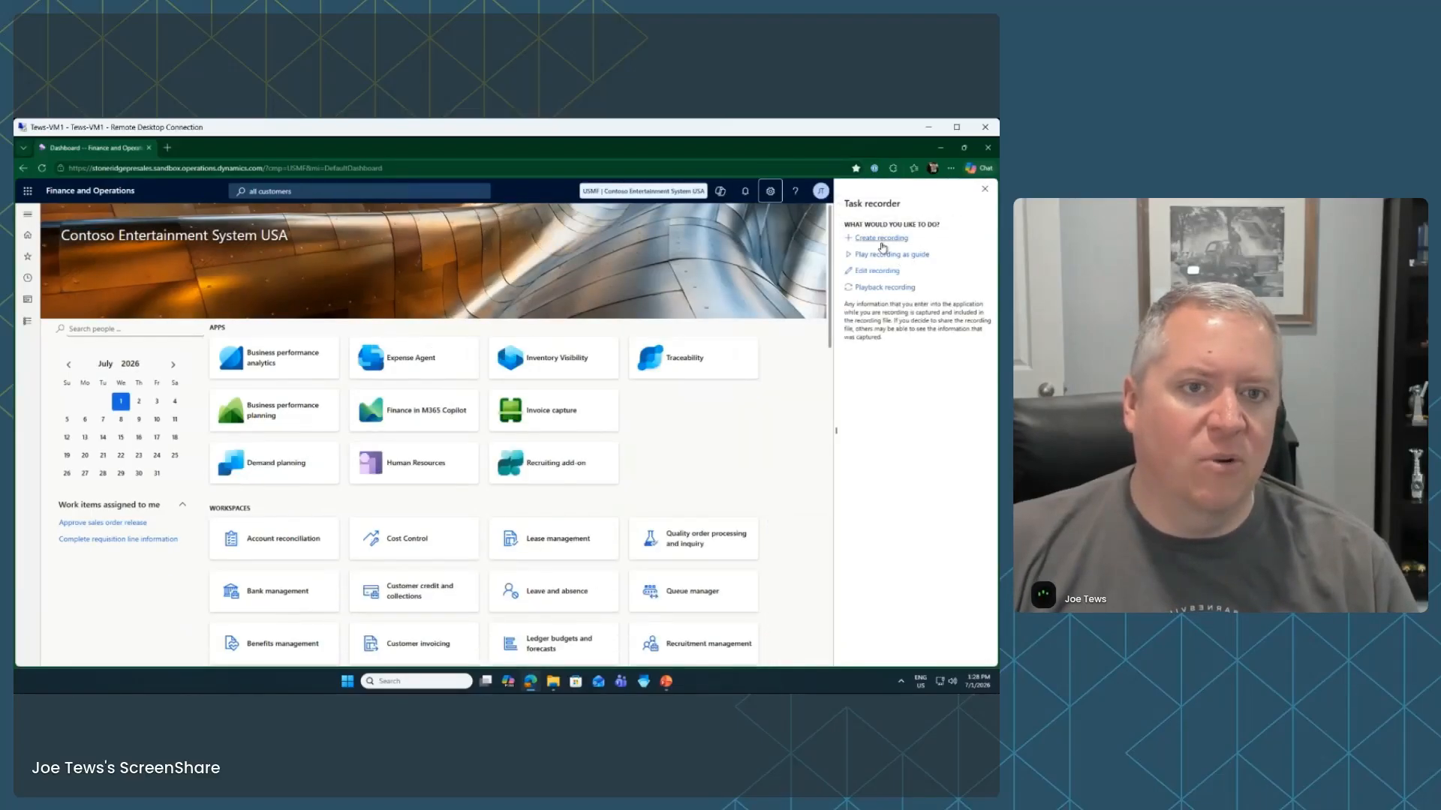
pyautogui.click(879, 253)
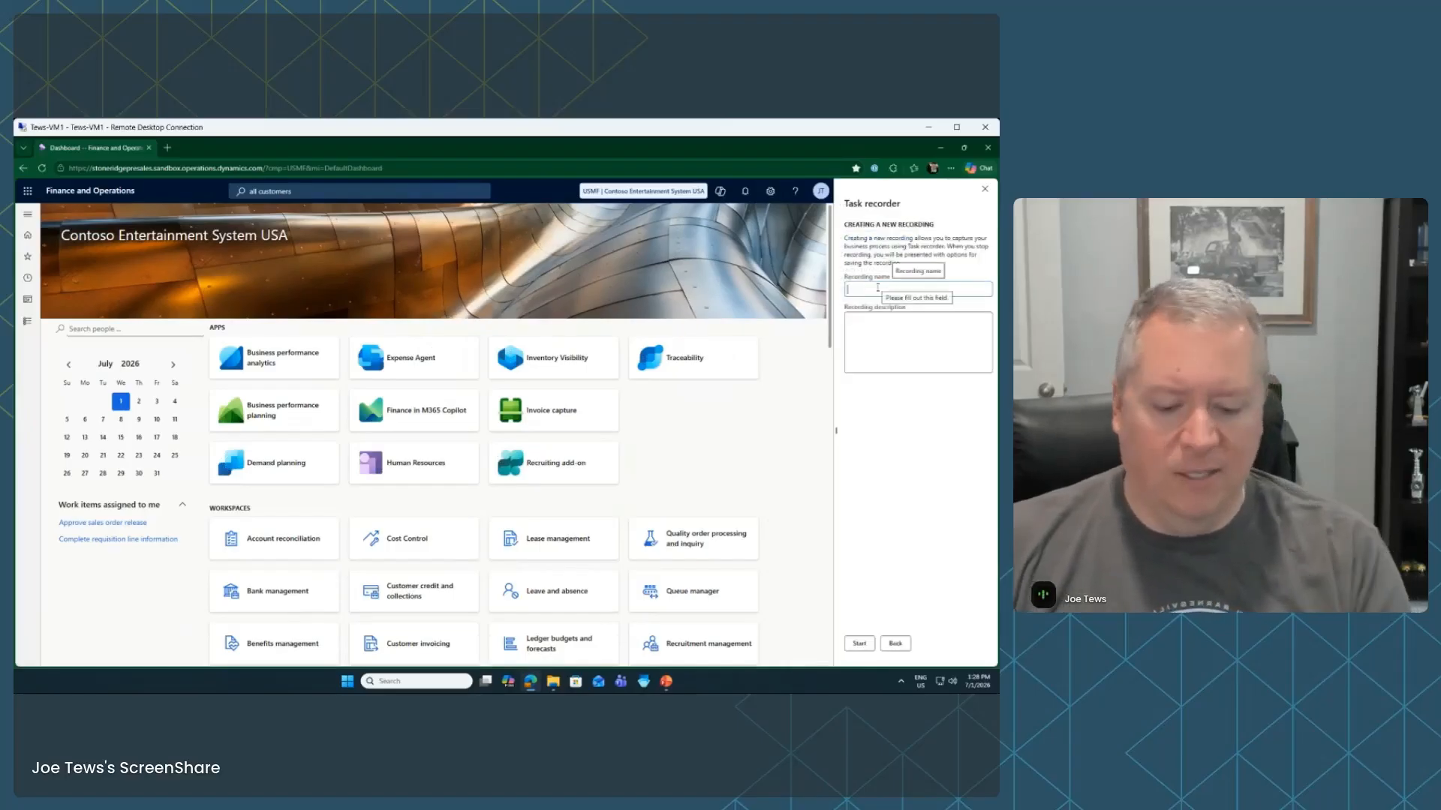
pyautogui.write('New')
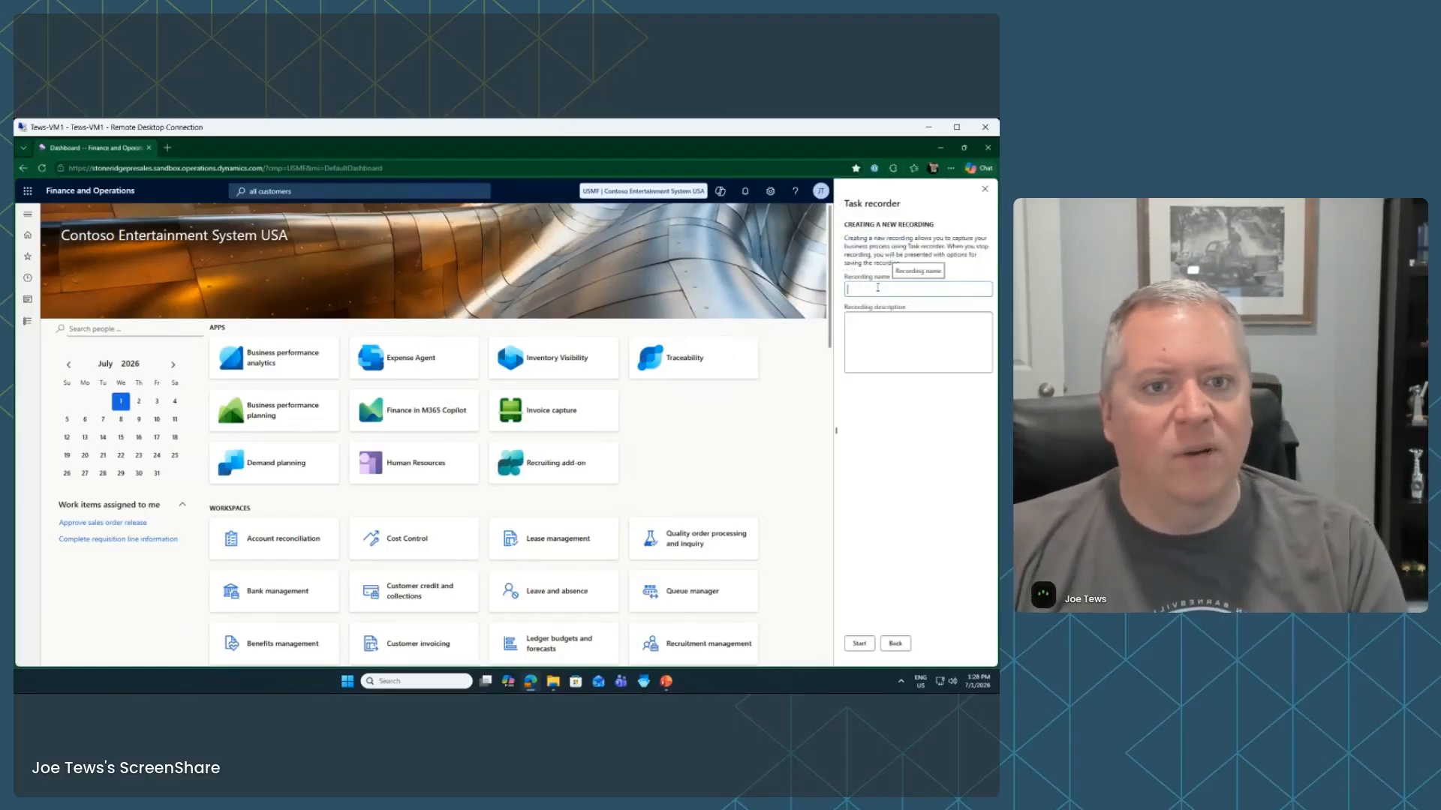
pyautogui.write('New CUs')
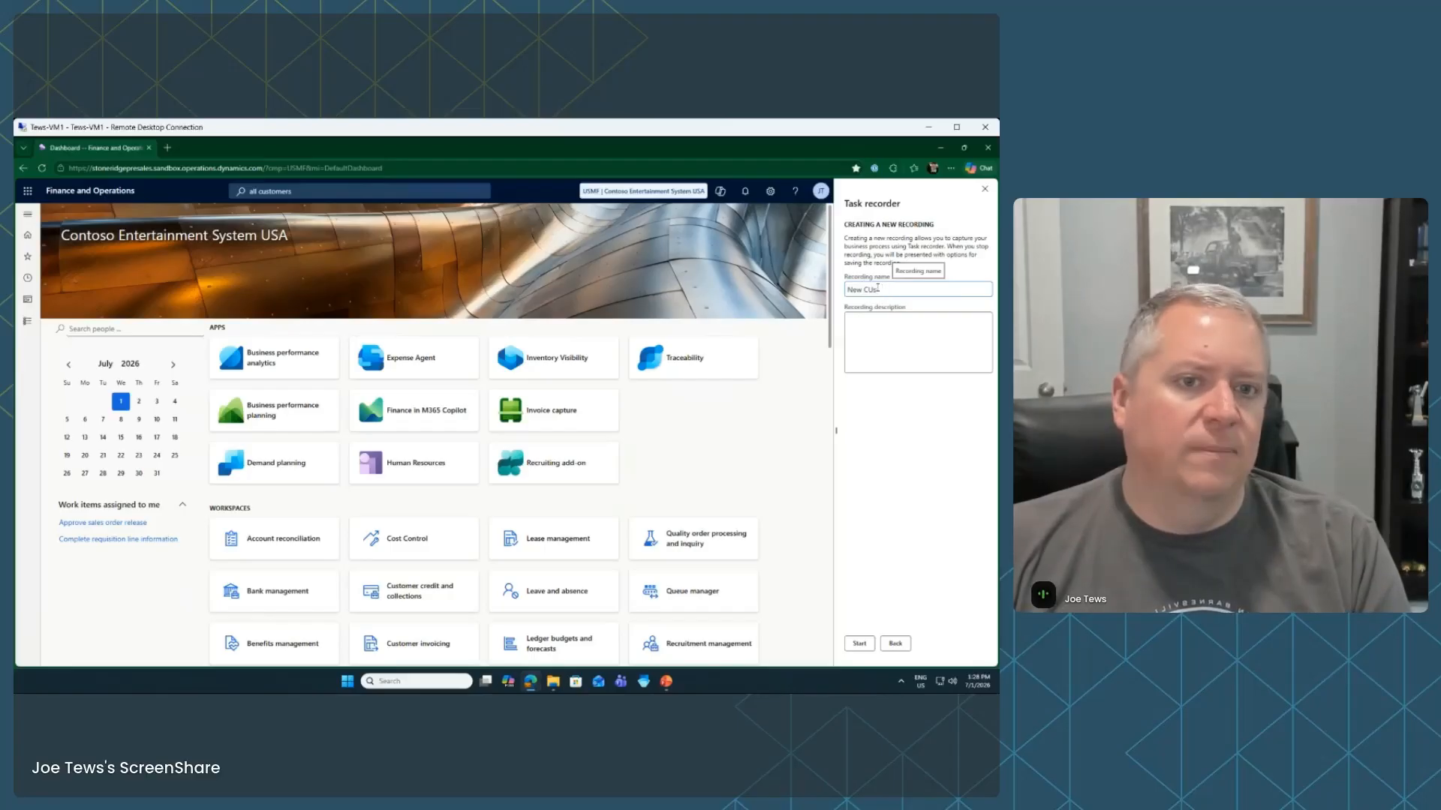
pyautogui.write('tomer')
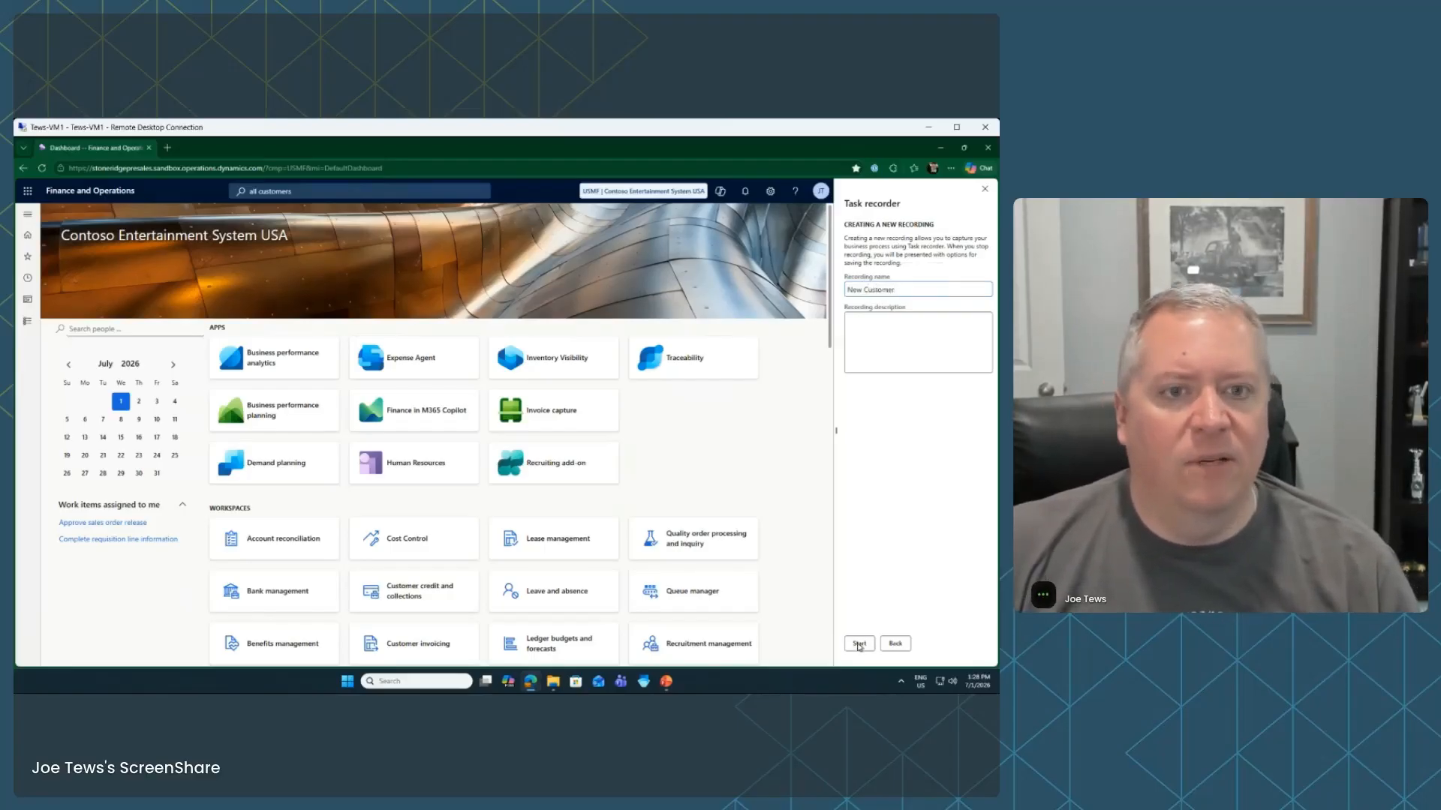
pyautogui.click(860, 644)
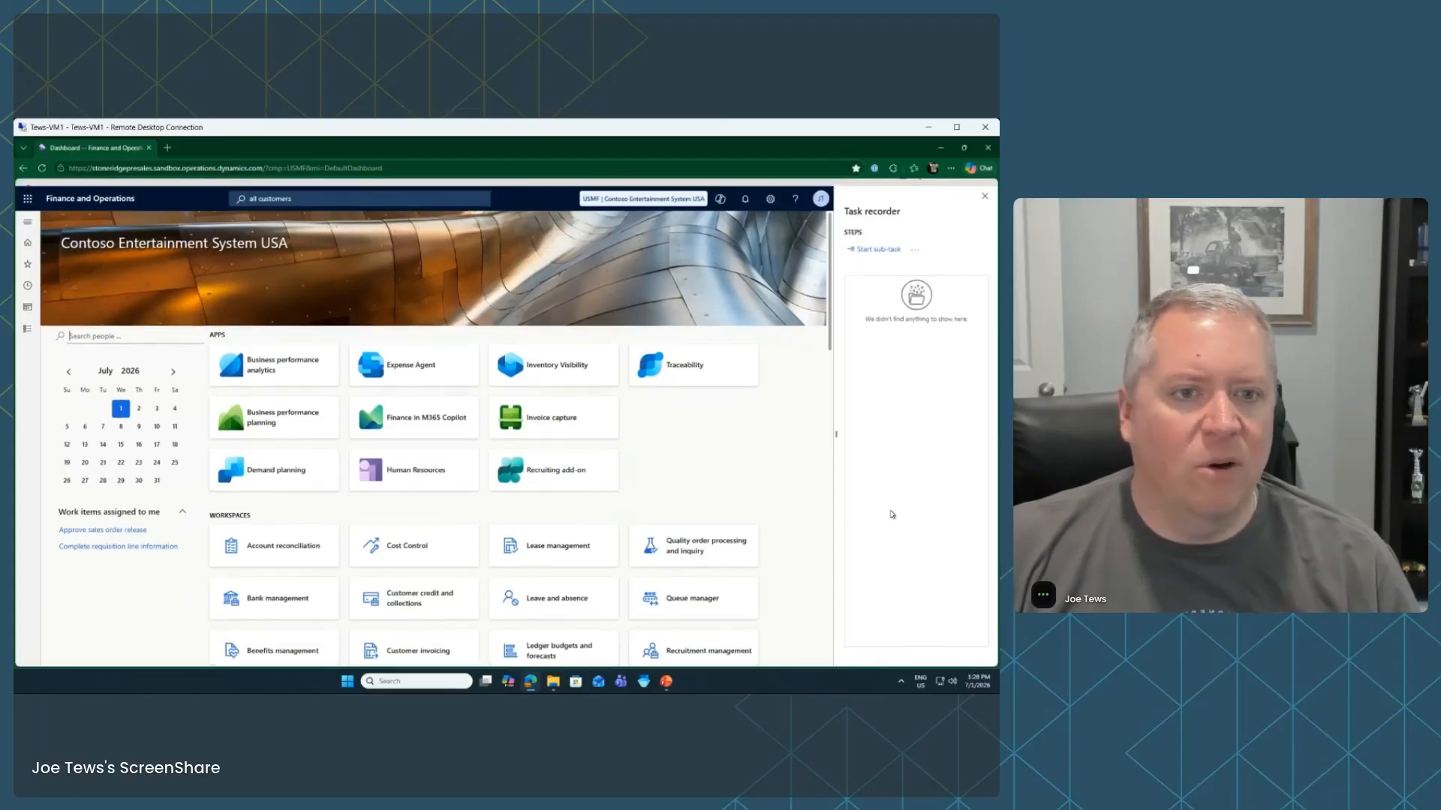
# From Accounts receivable > All customers, start a new customer and enter its account number
pyautogui.click(27, 346)
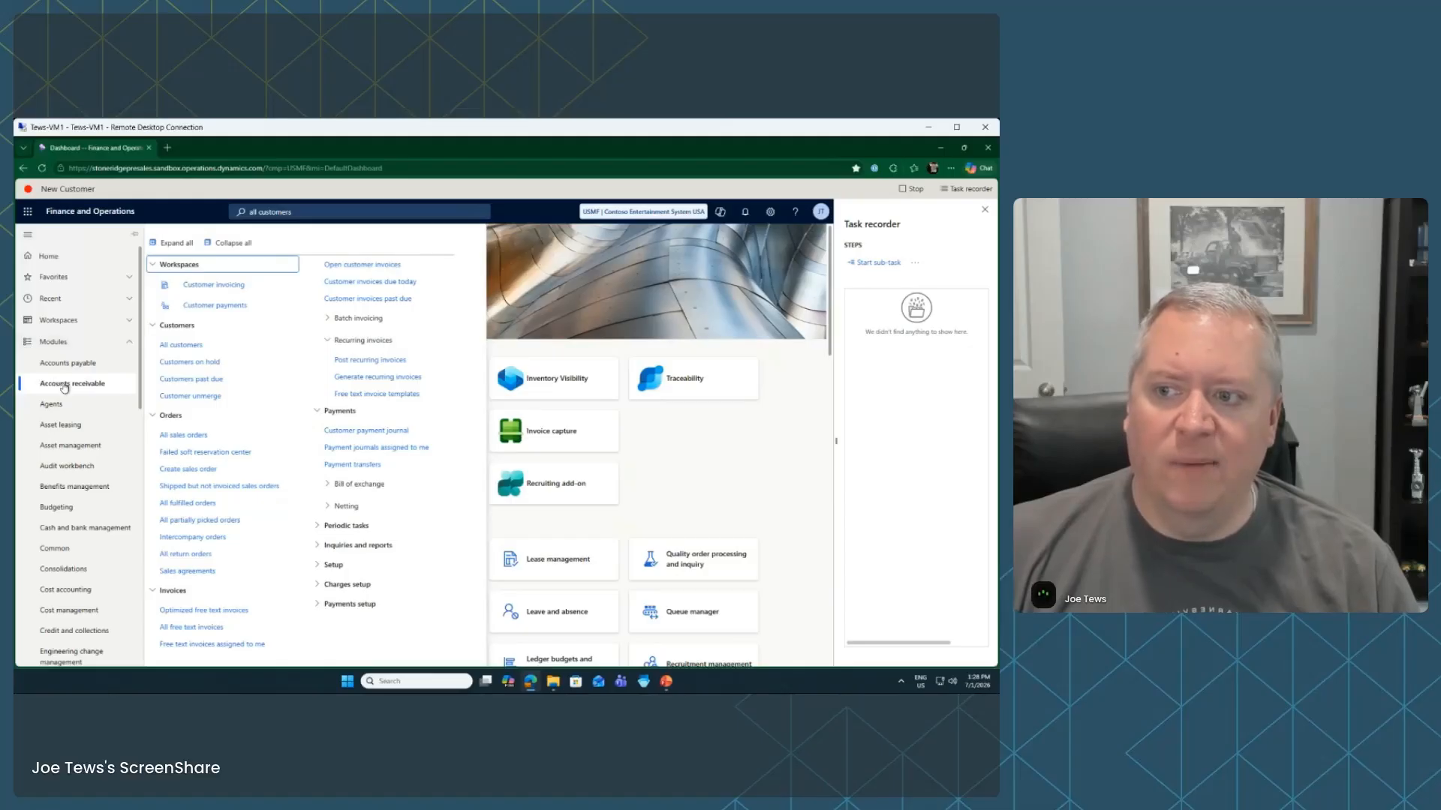
pyautogui.click(185, 343)
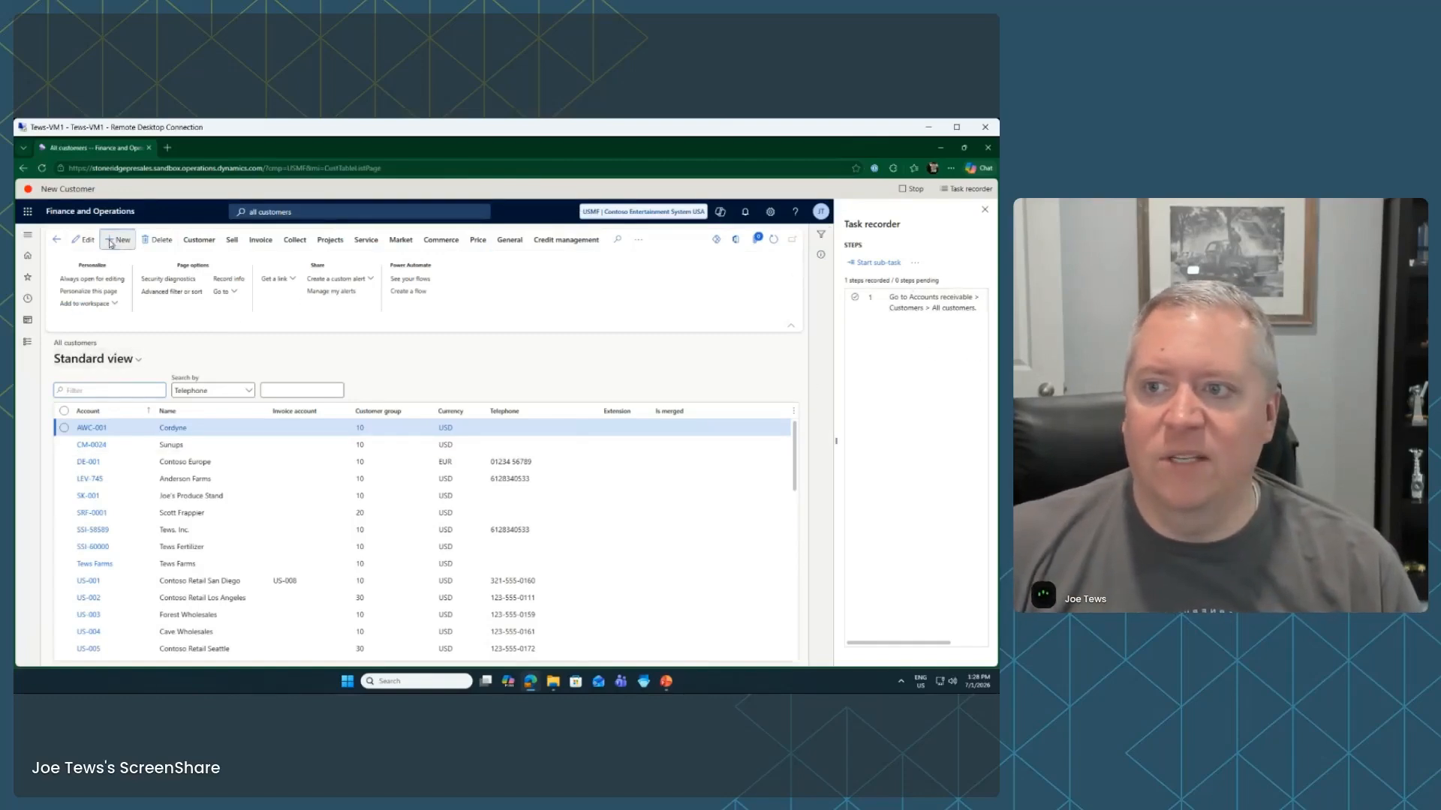
pyautogui.hotkey('alt', 'n')
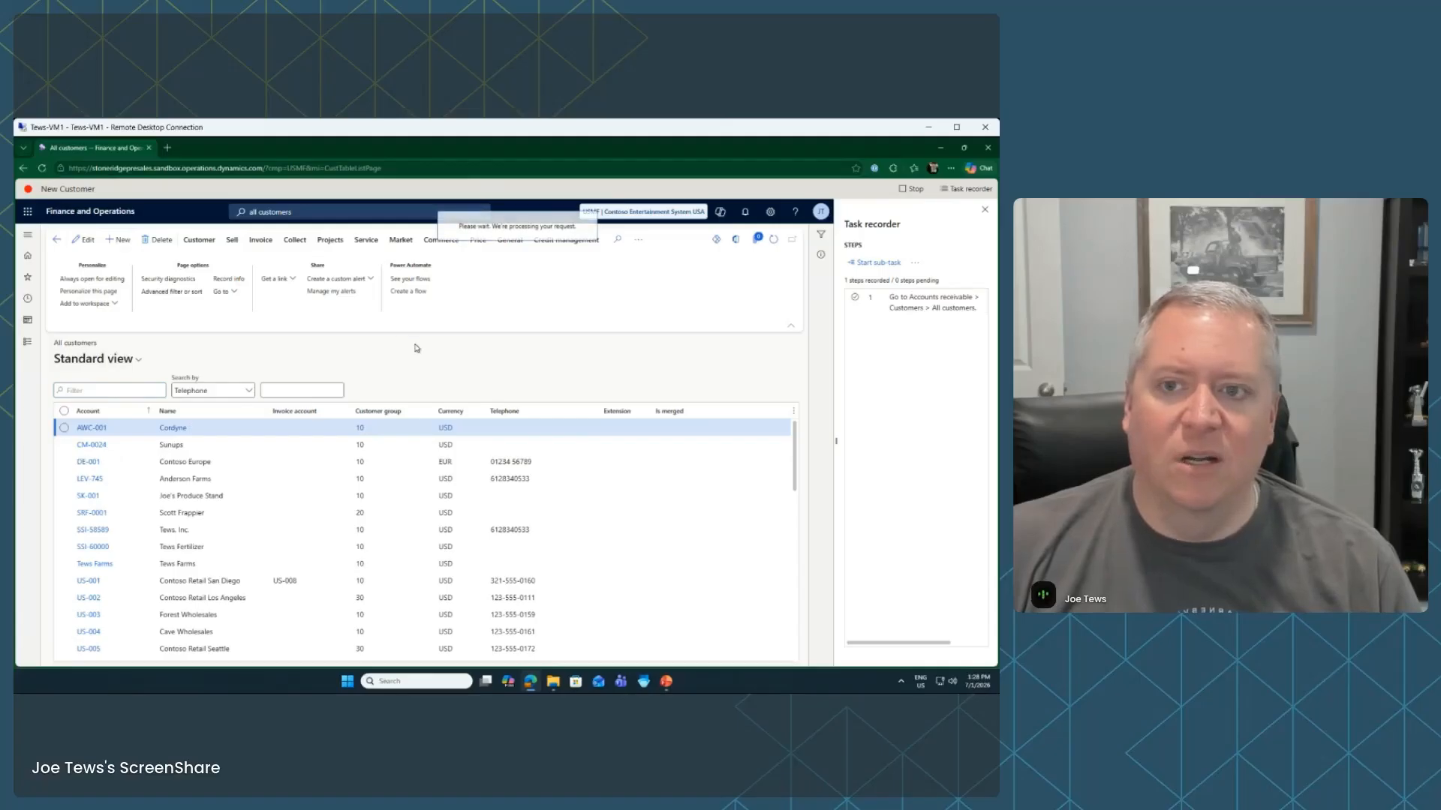
pyautogui.click(581, 305)
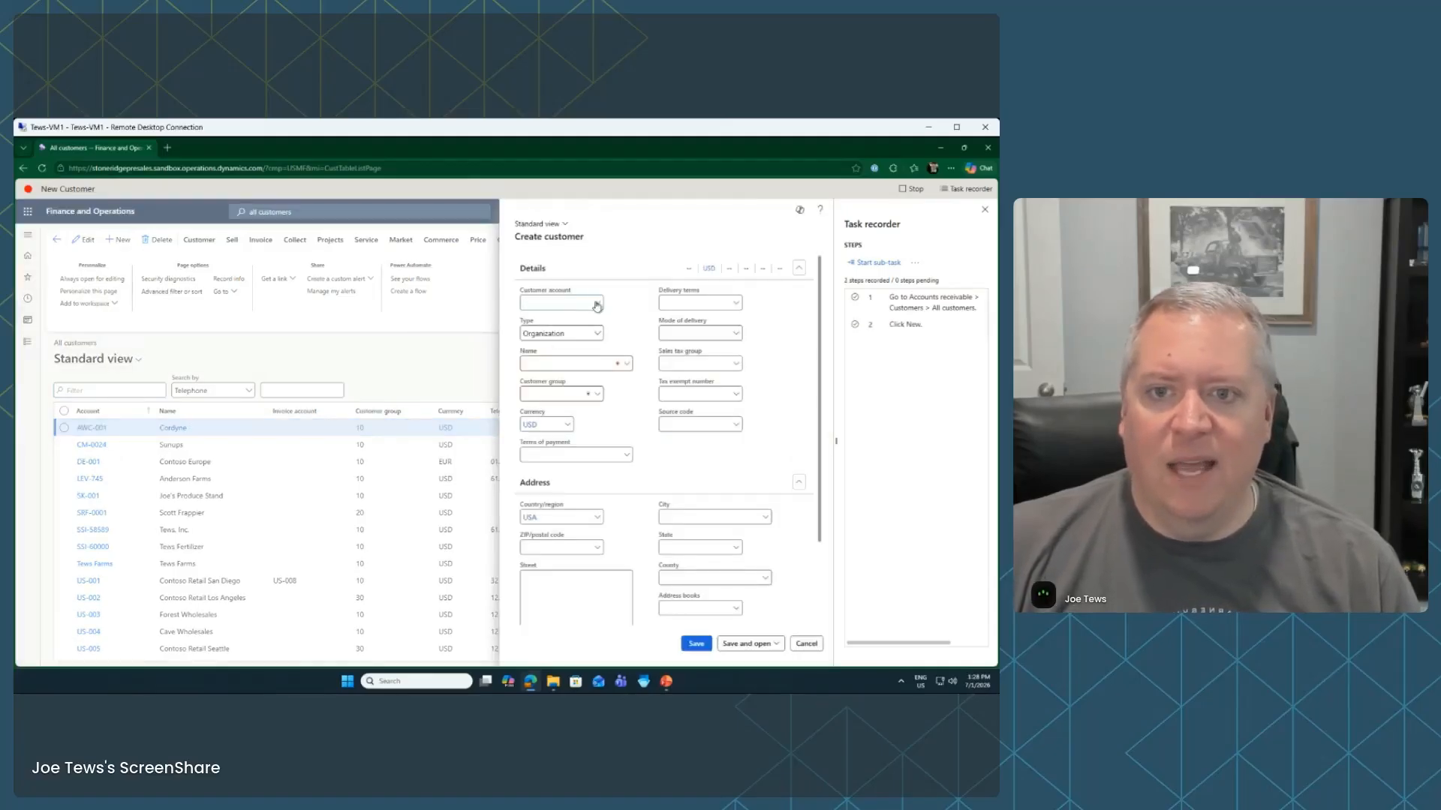
pyautogui.click(597, 303)
pyautogui.click(554, 307)
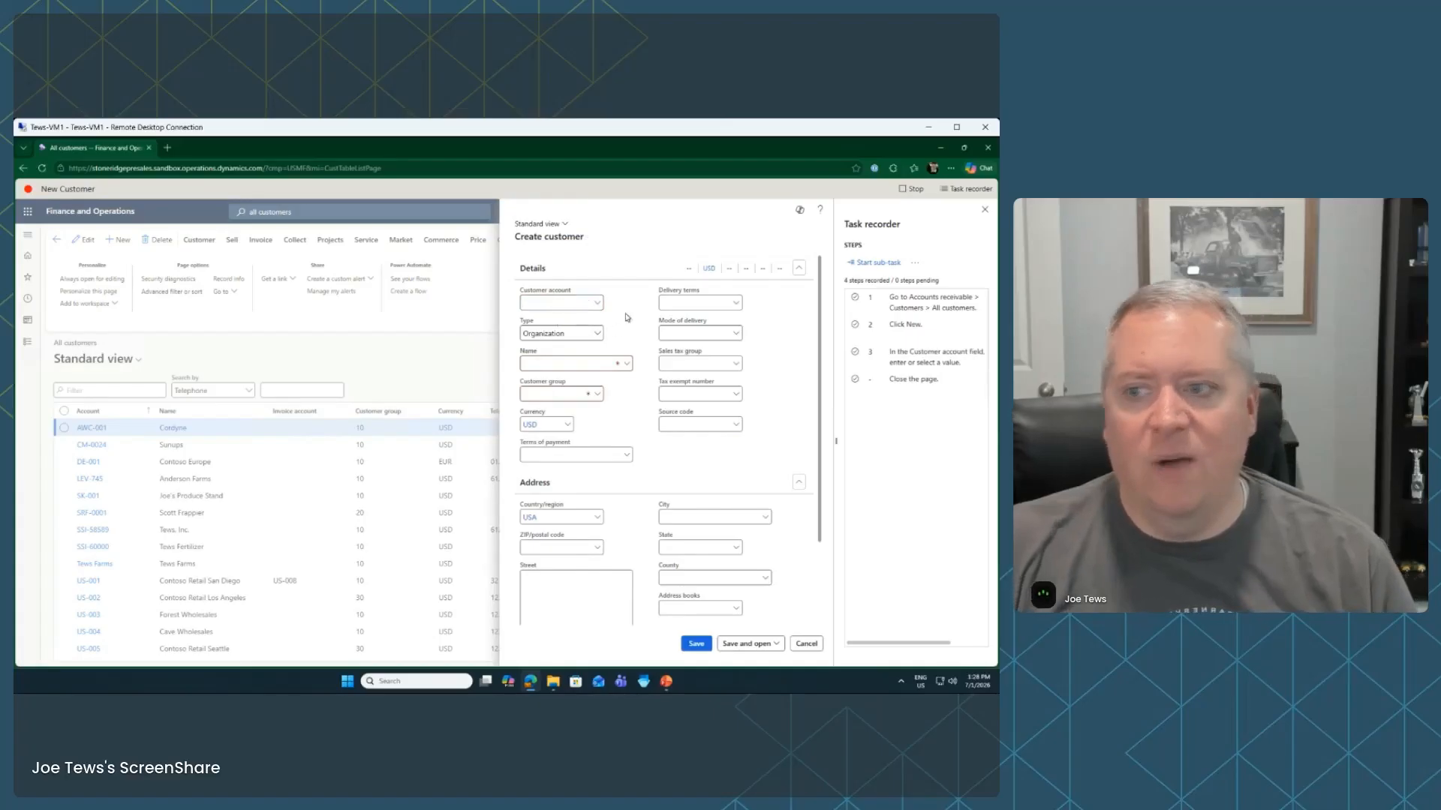
pyautogui.write('T')
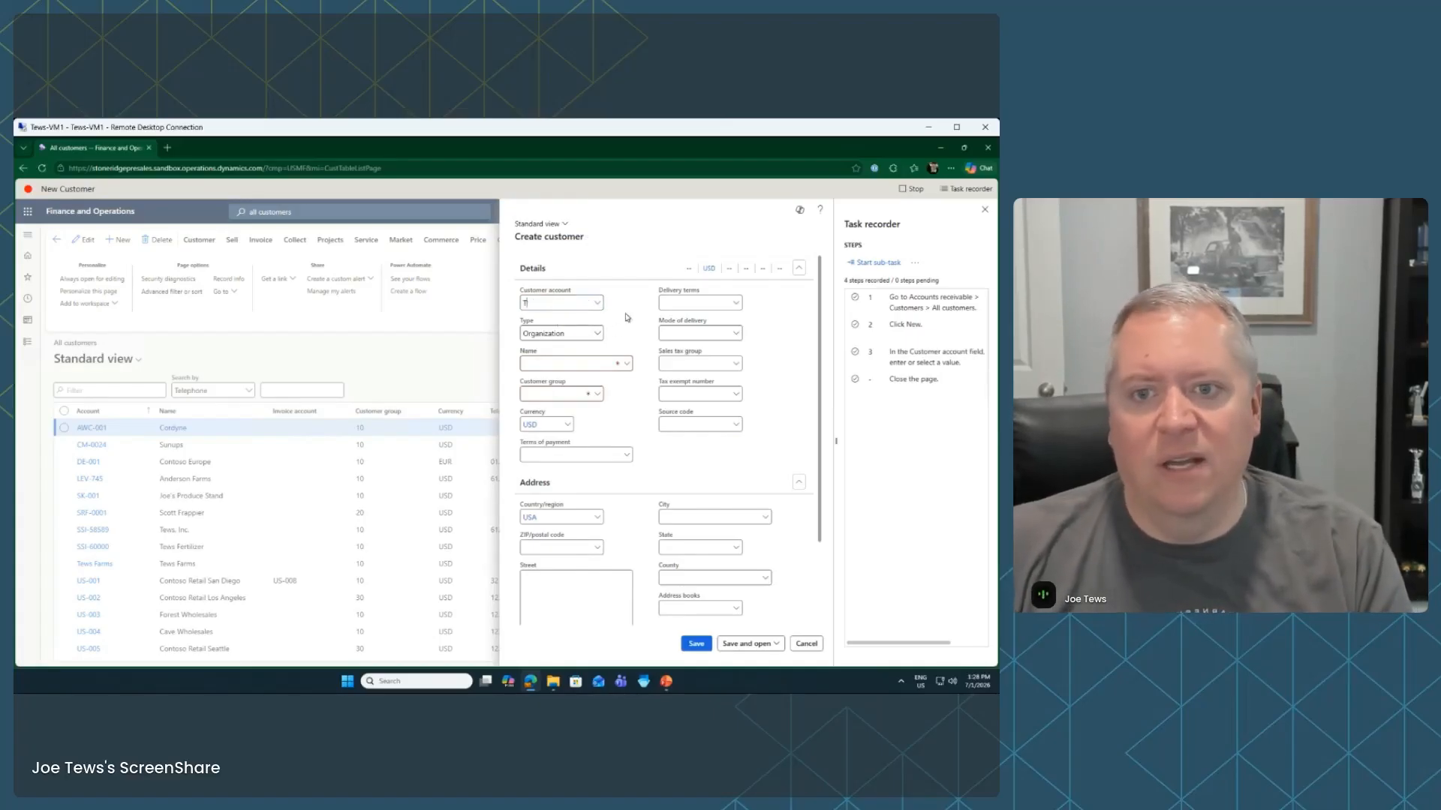
pyautogui.write('EW-011')
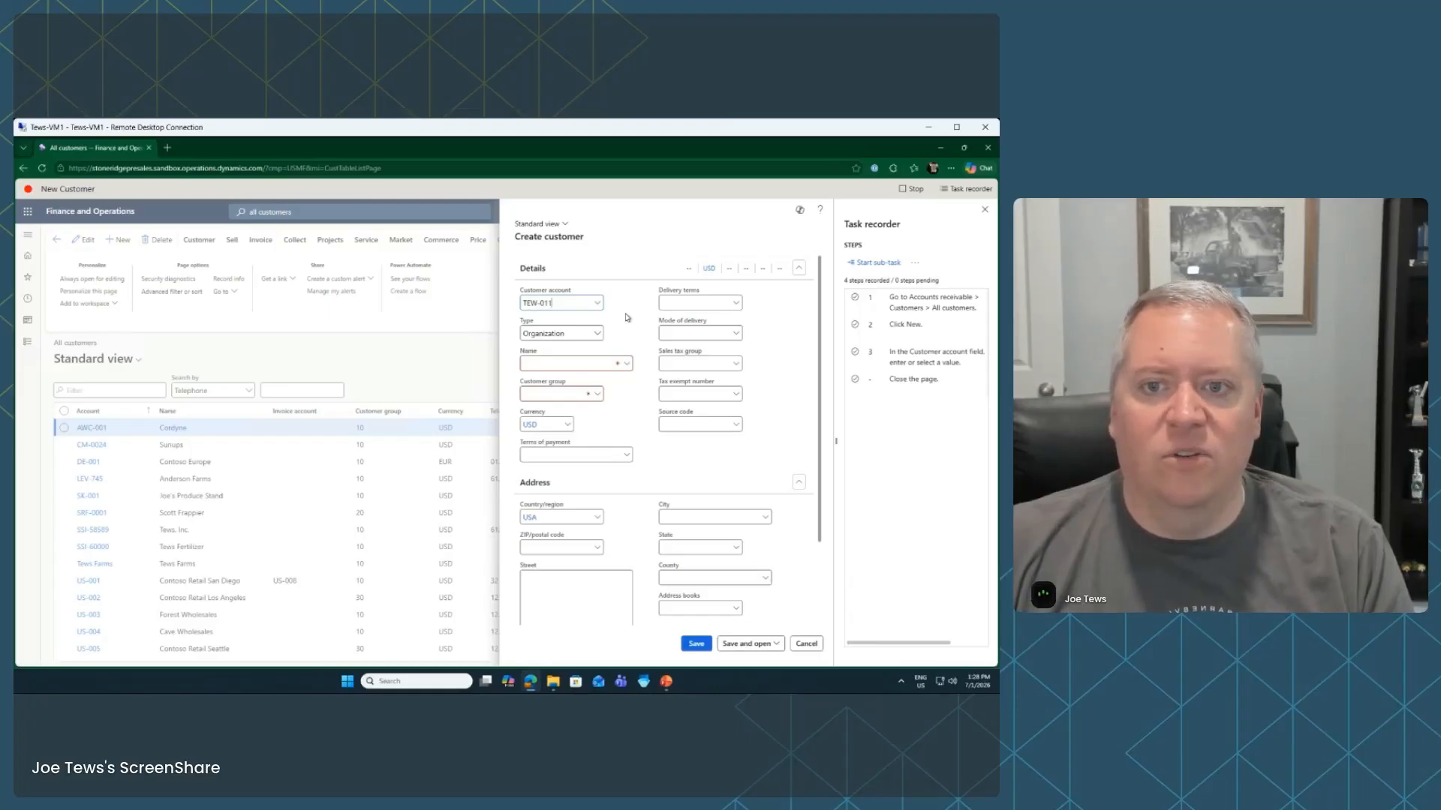
pyautogui.press('Tab')
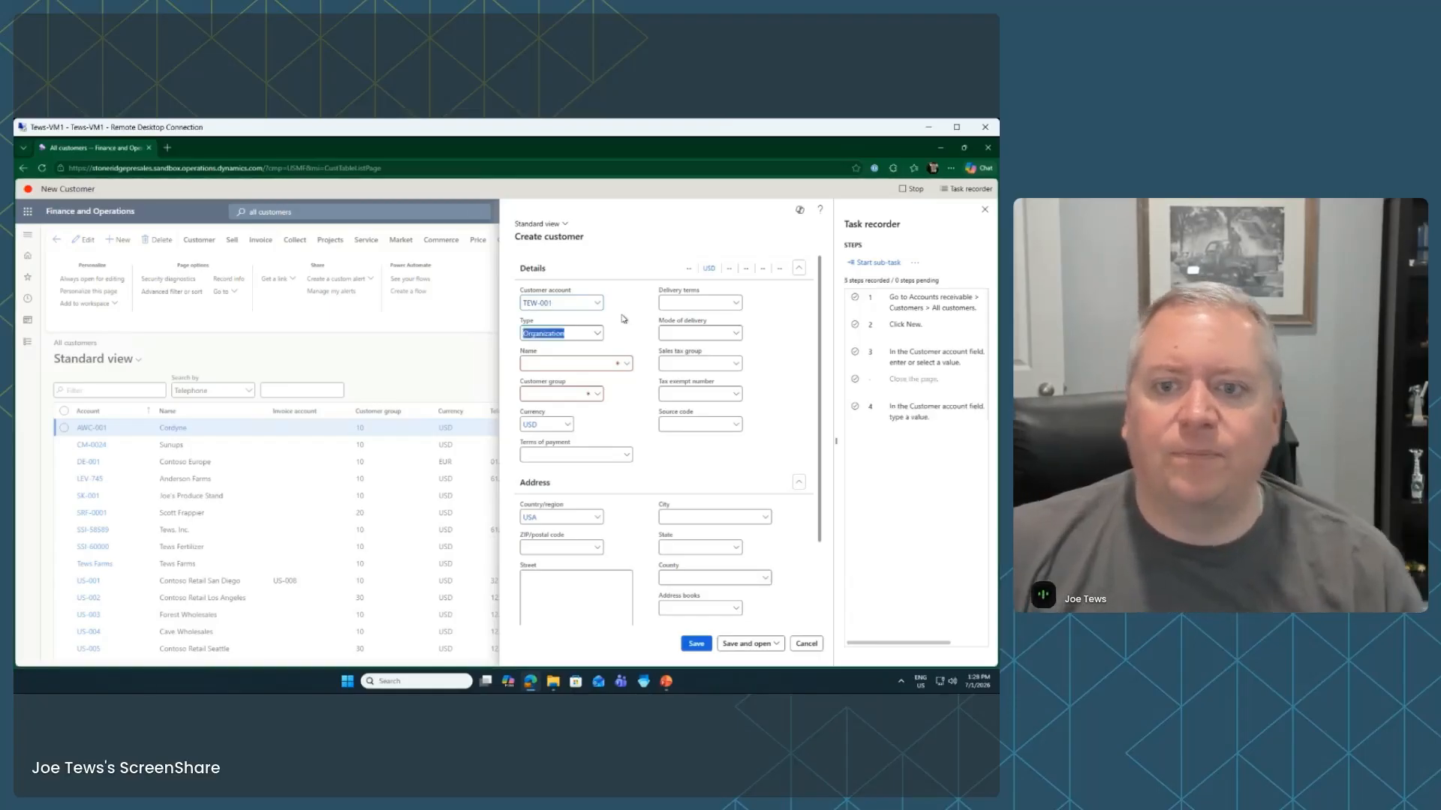
# Enter the customer's name, decline the suggested match, and choose customer group 10 Wholesales customers
pyautogui.click(596, 366)
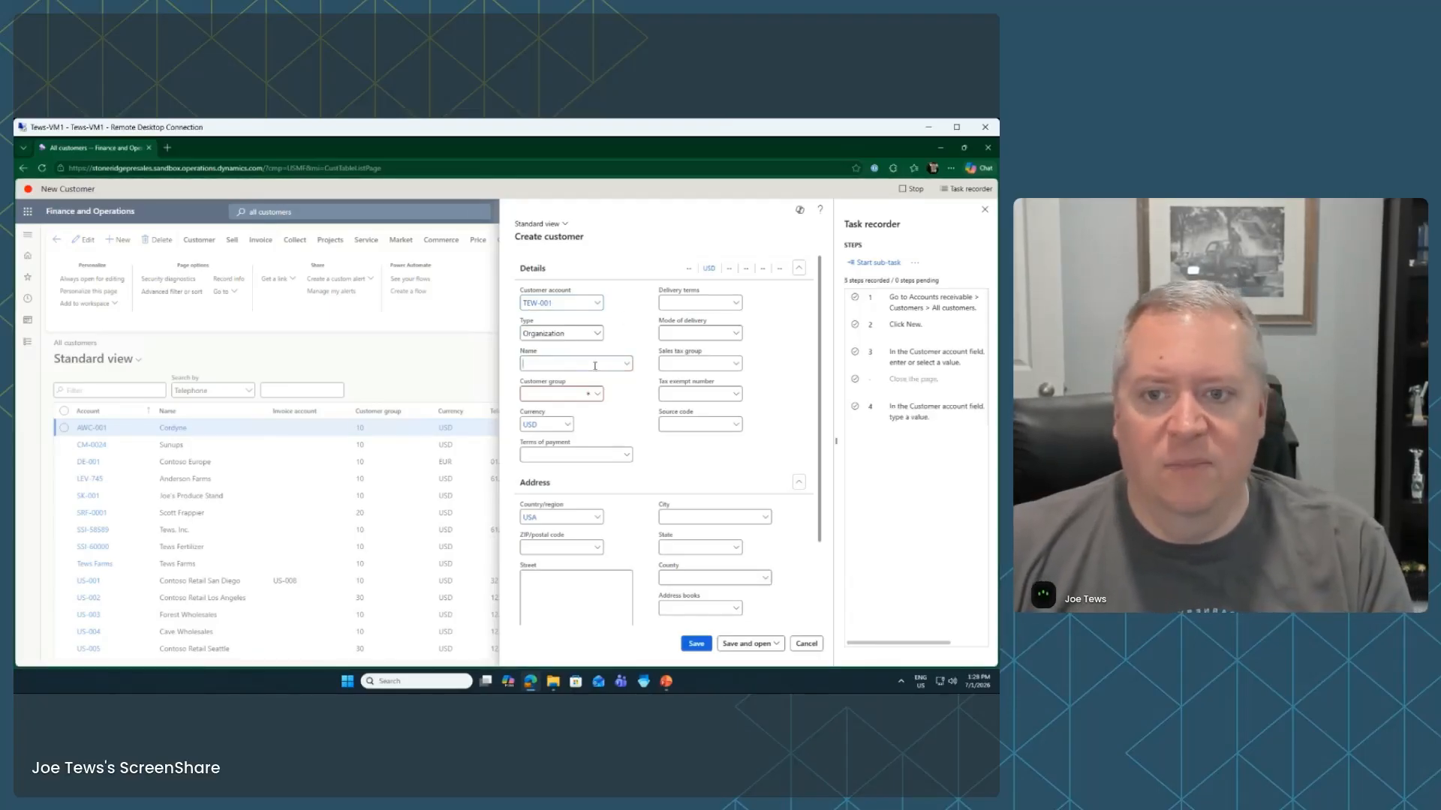
pyautogui.press('Tab')
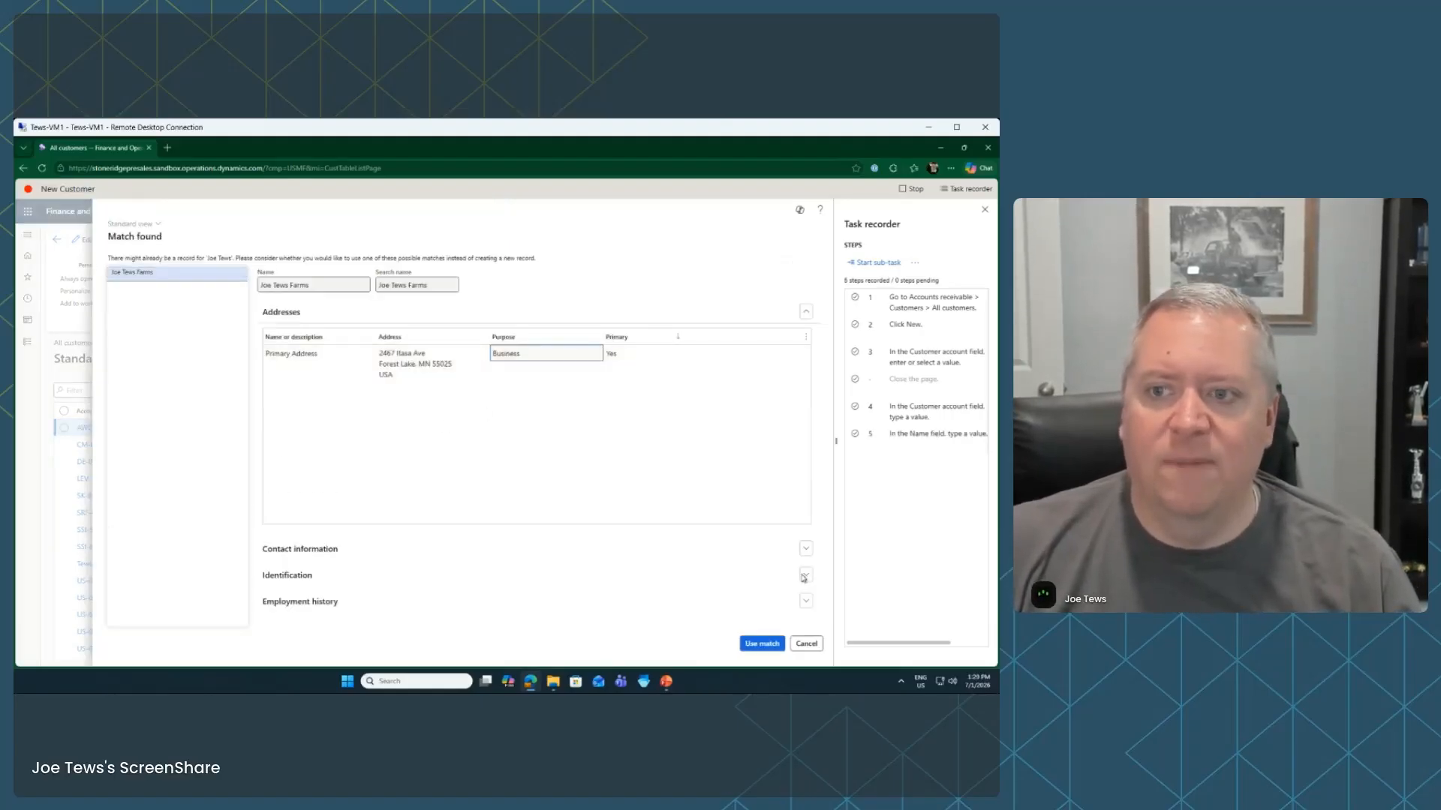
pyautogui.click(806, 644)
pyautogui.click(601, 395)
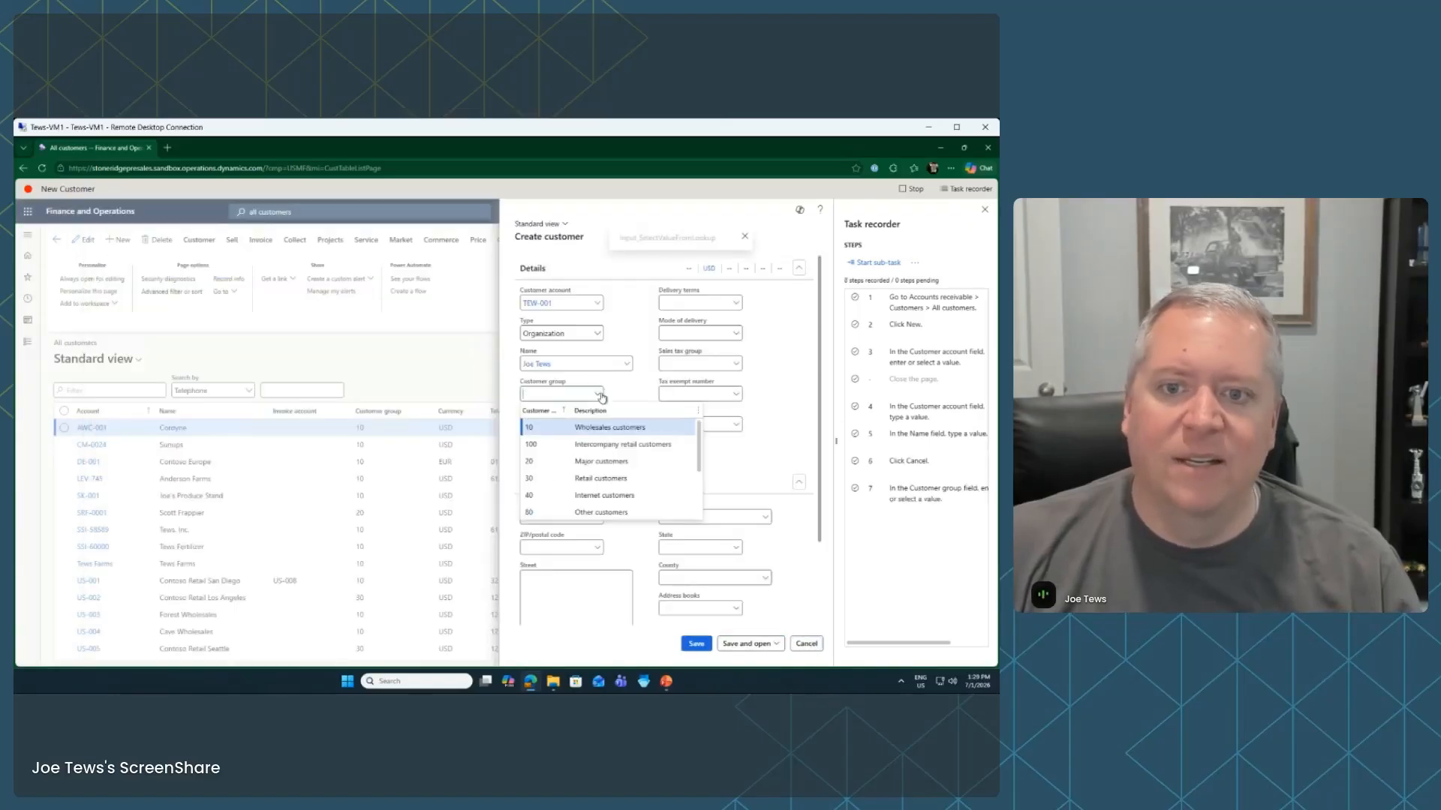
pyautogui.click(617, 434)
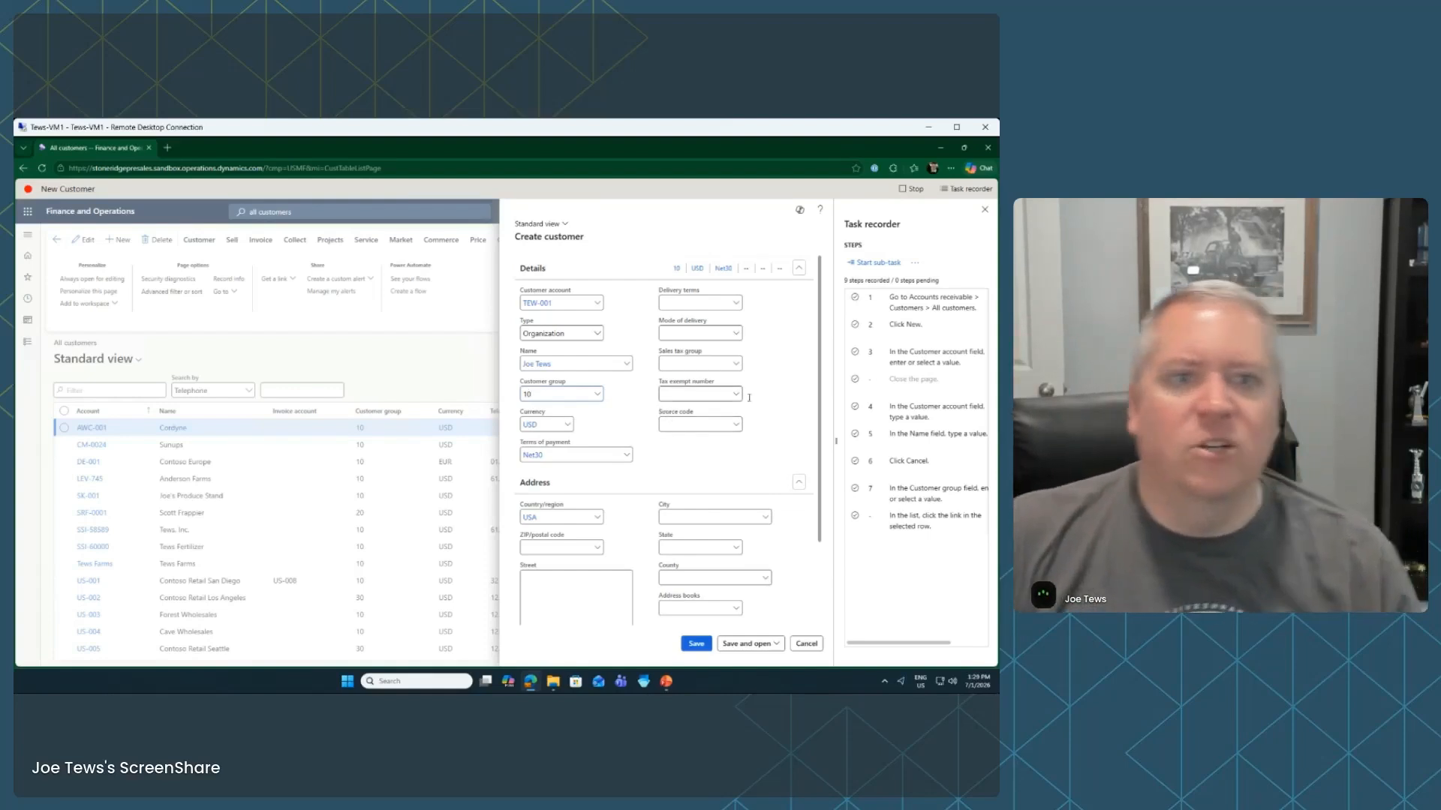
# Stop recording, cancel the unfinished customer, save the recording, and export/open New Customer.docx
pyautogui.click(911, 189)
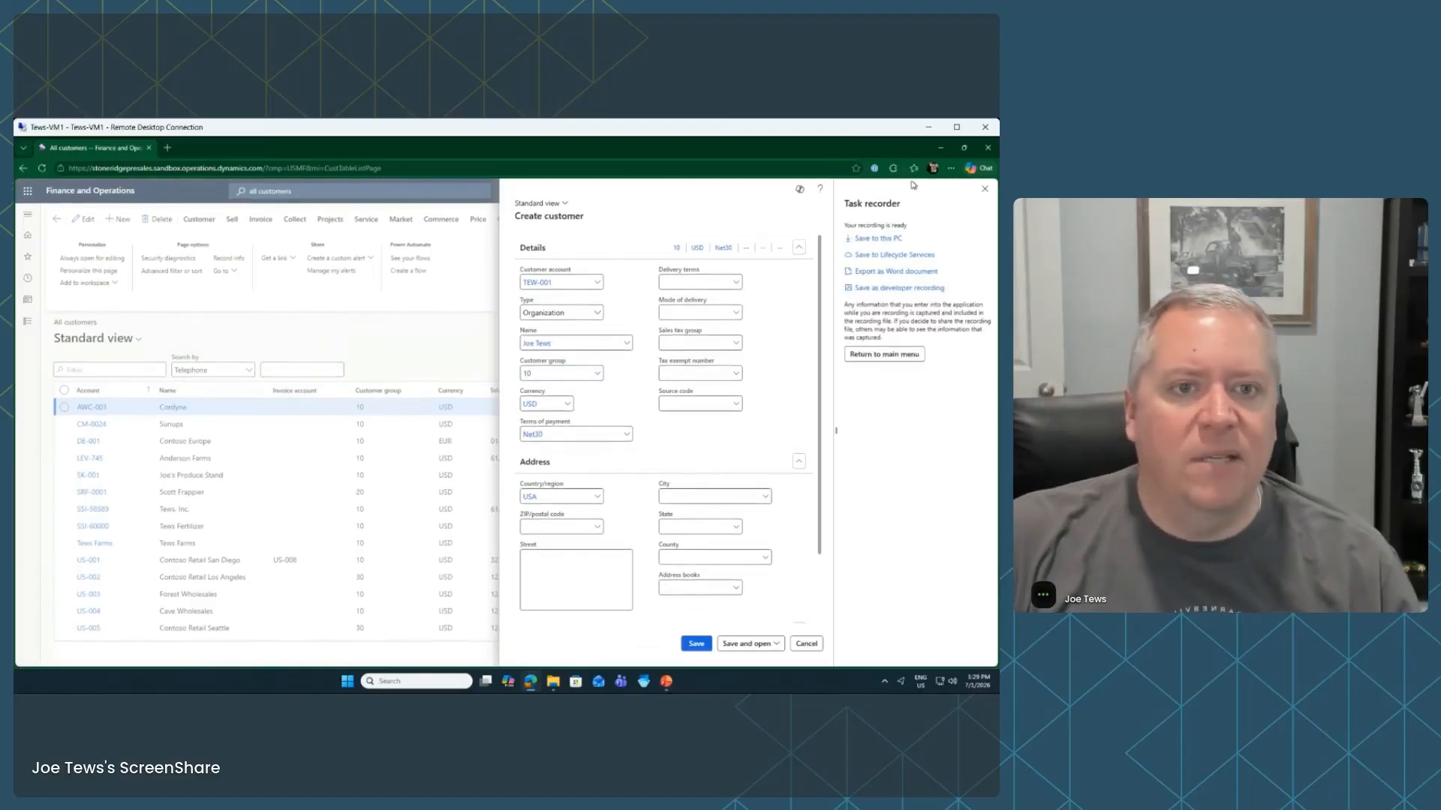
pyautogui.click(803, 644)
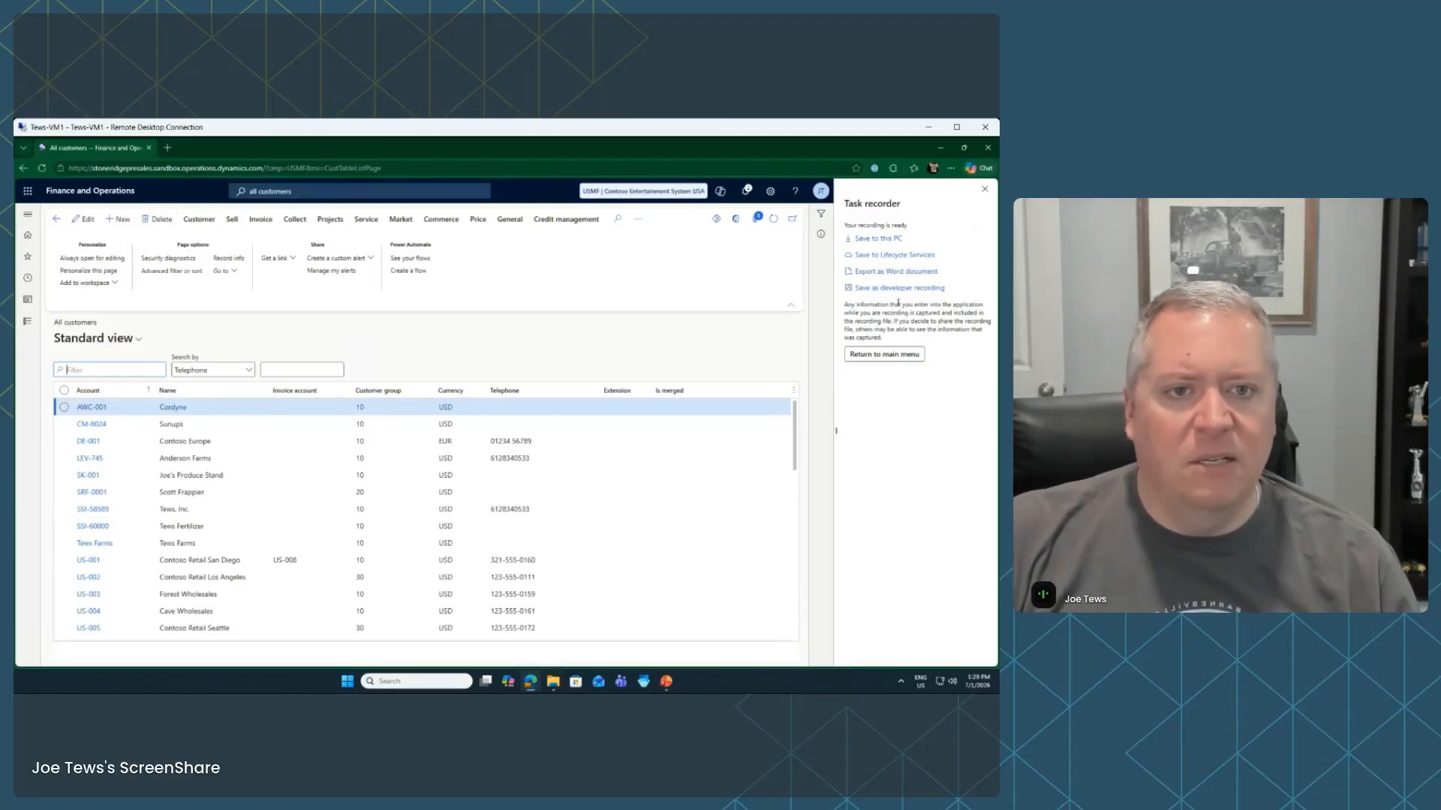
pyautogui.click(893, 240)
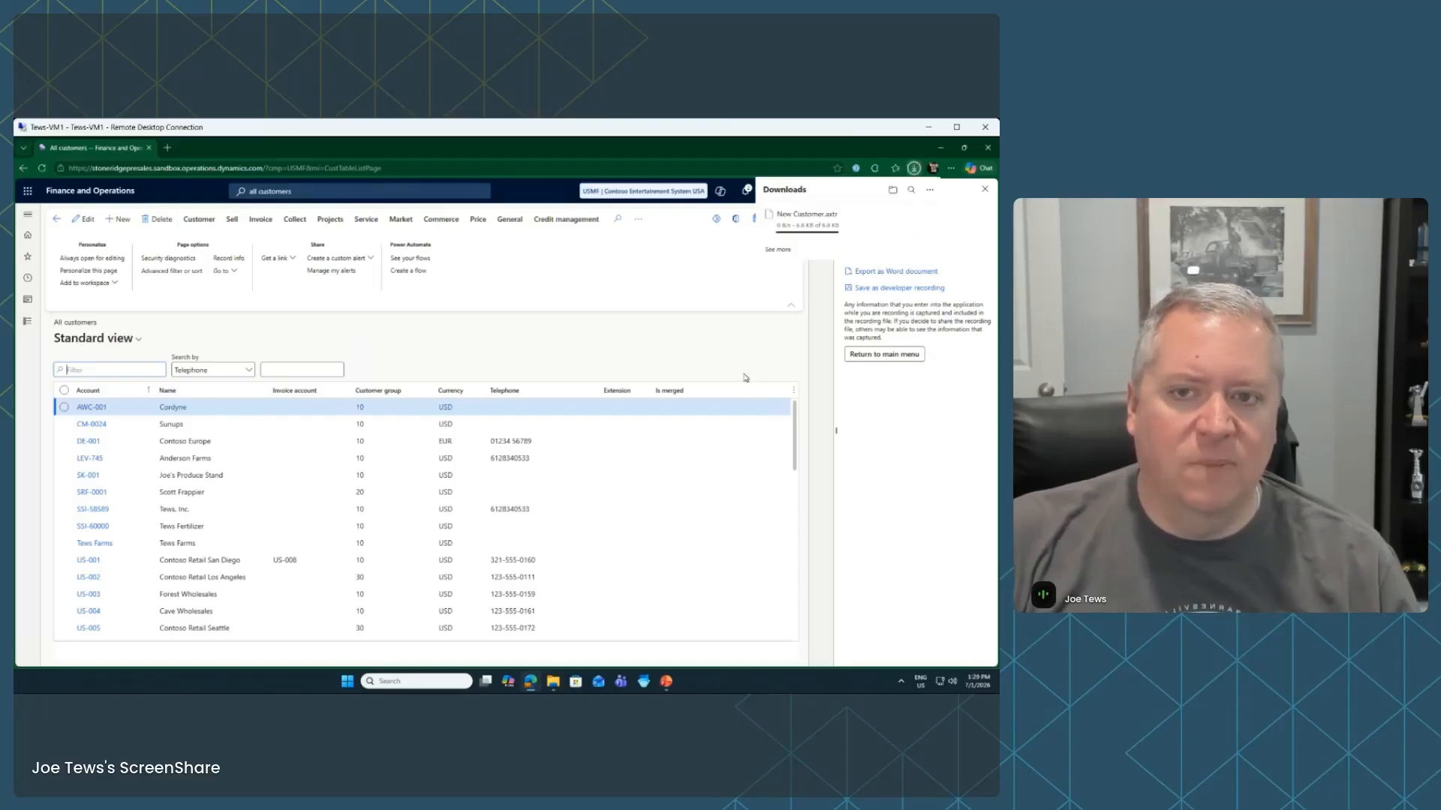
pyautogui.click(924, 527)
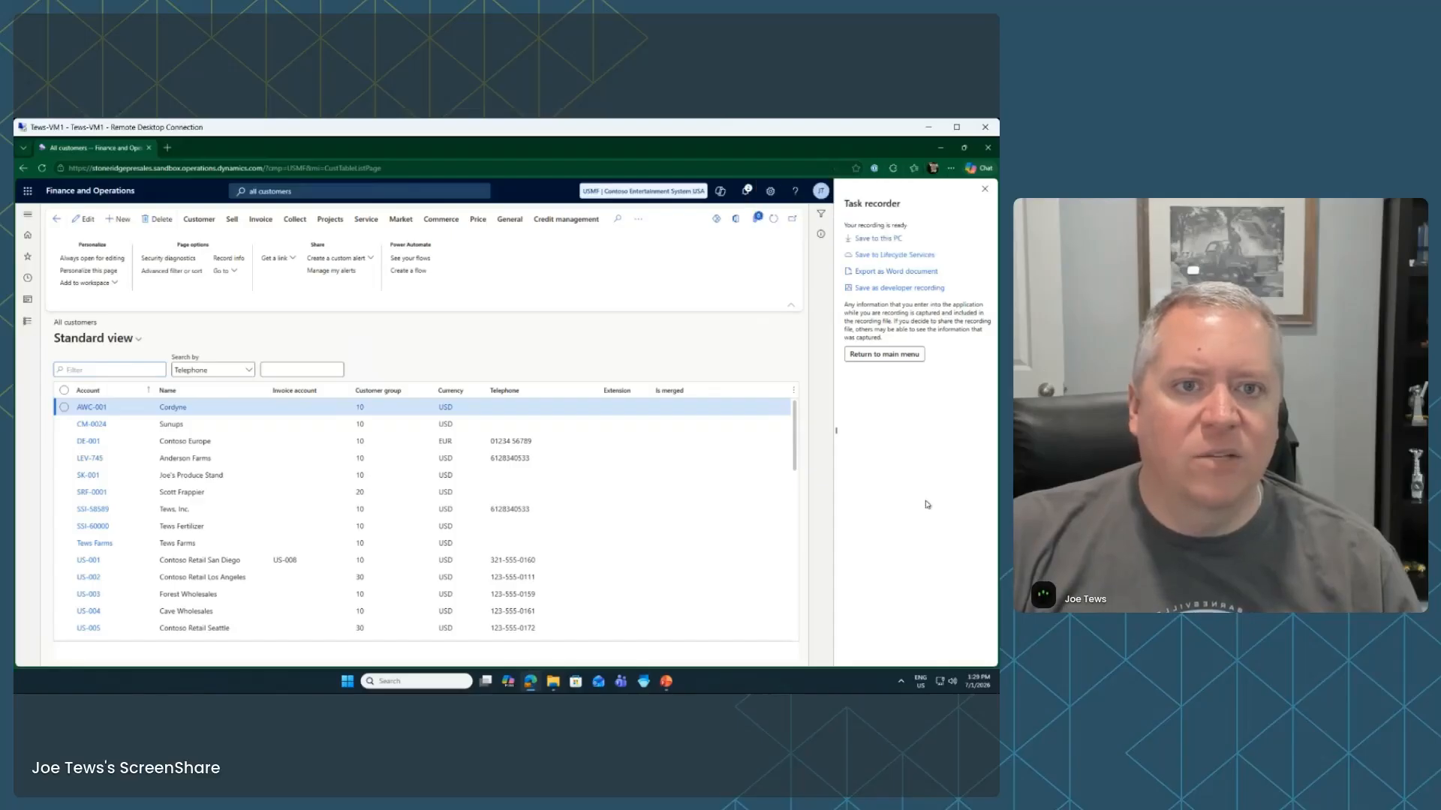
pyautogui.click(897, 271)
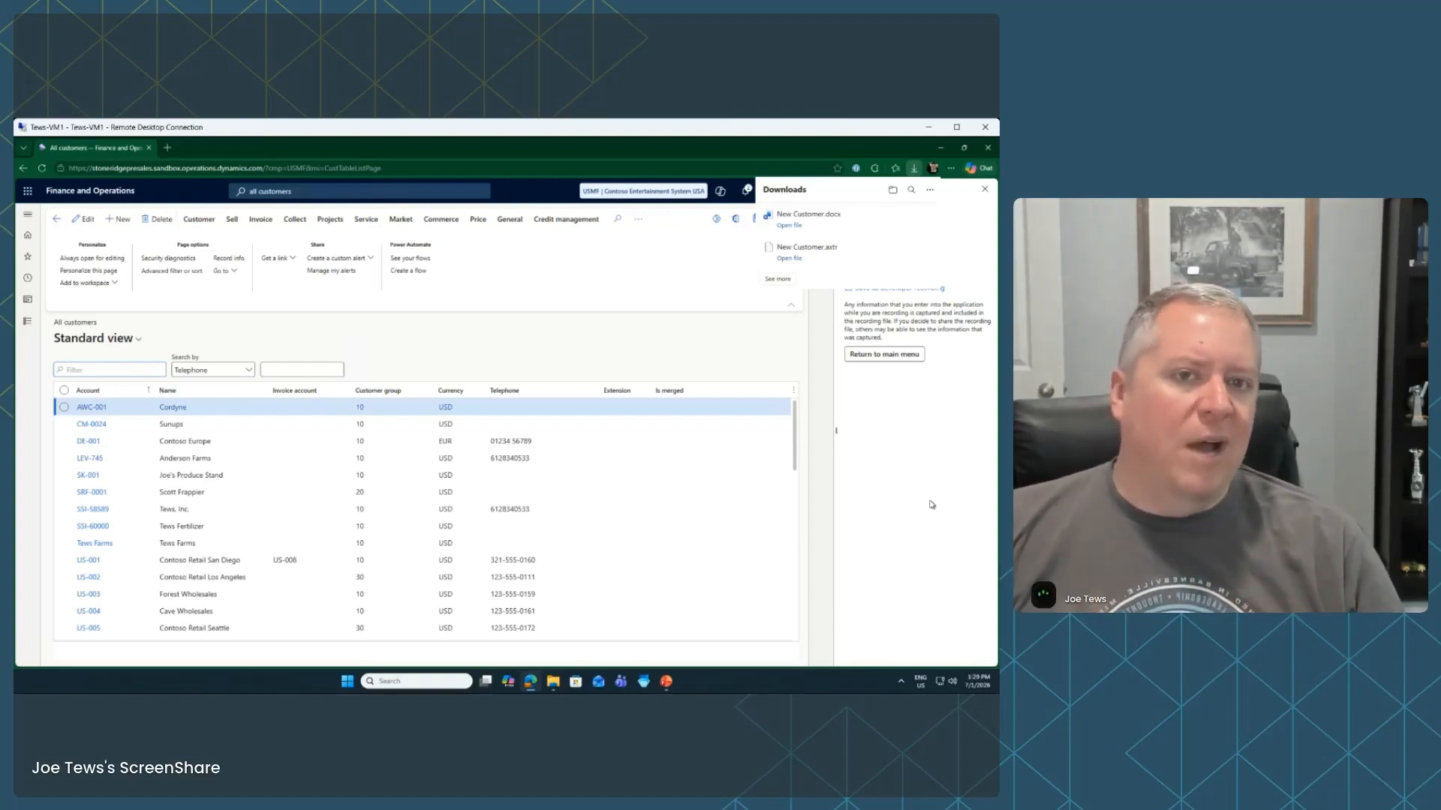
pyautogui.click(792, 229)
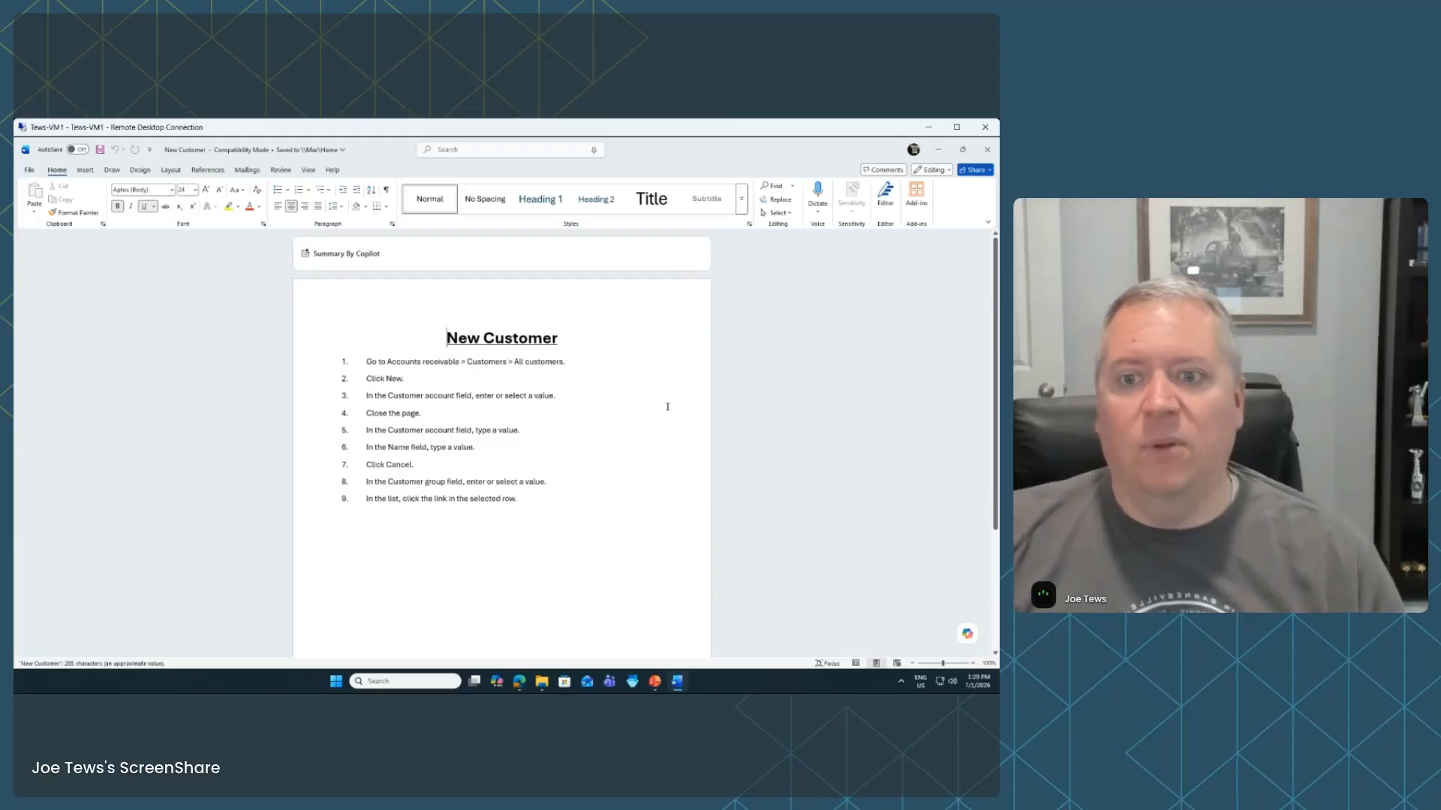
# Select and review the nine exported steps in Word, then close the document
pyautogui.moveTo(525, 502); pyautogui.dragTo(361, 364)
pyautogui.click(643, 481)
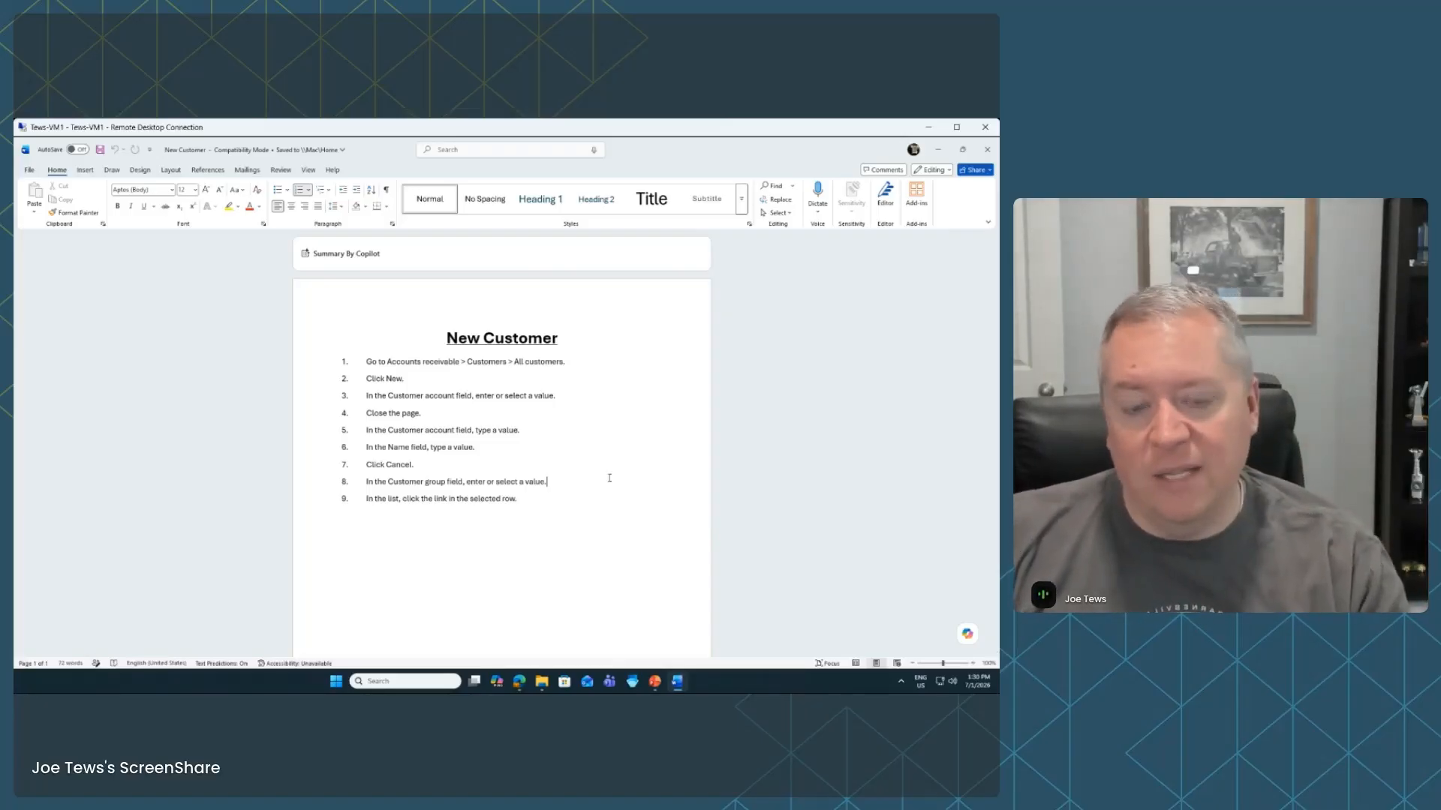
pyautogui.click(986, 151)
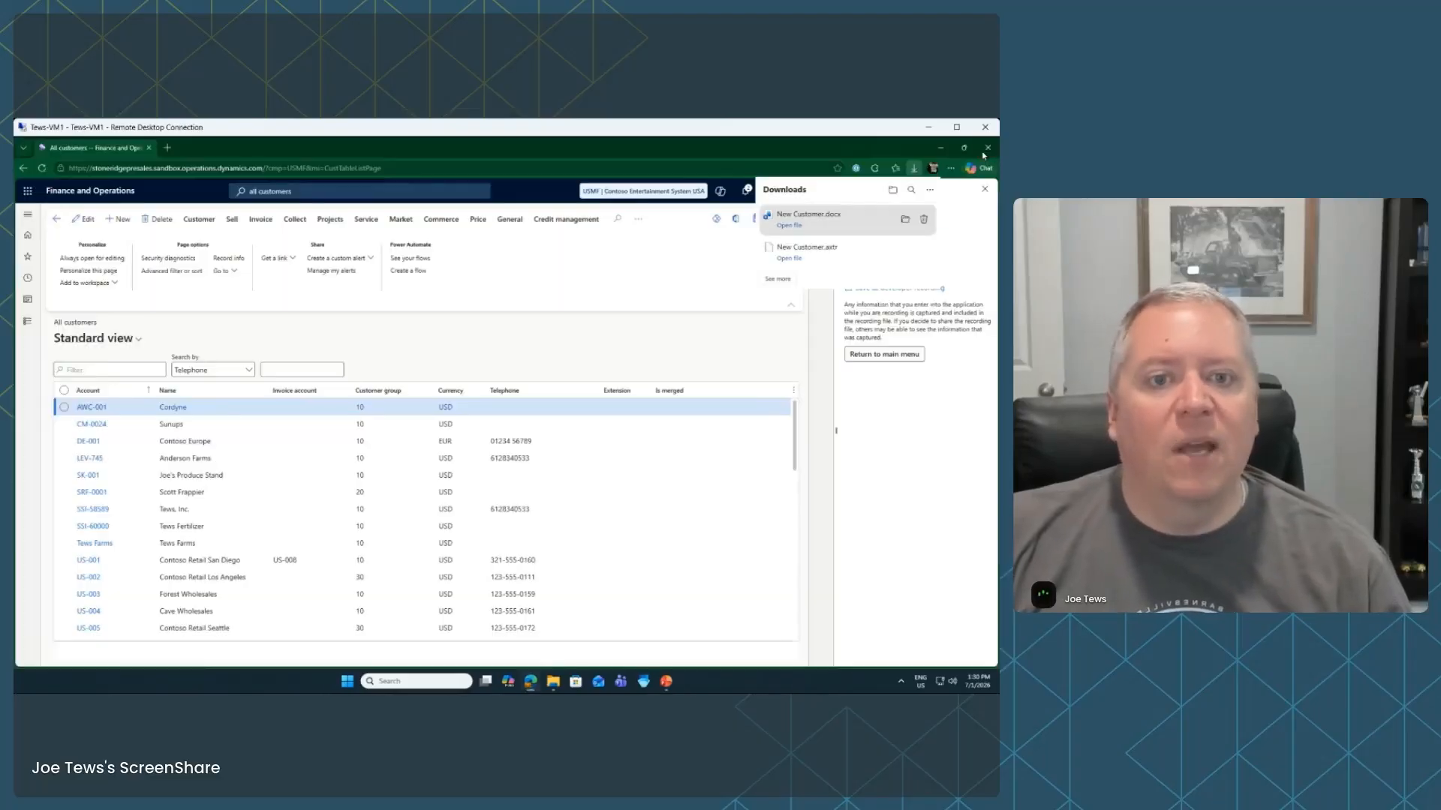
# Close the downloads list and return to the Task recorder's main options
pyautogui.click(915, 471)
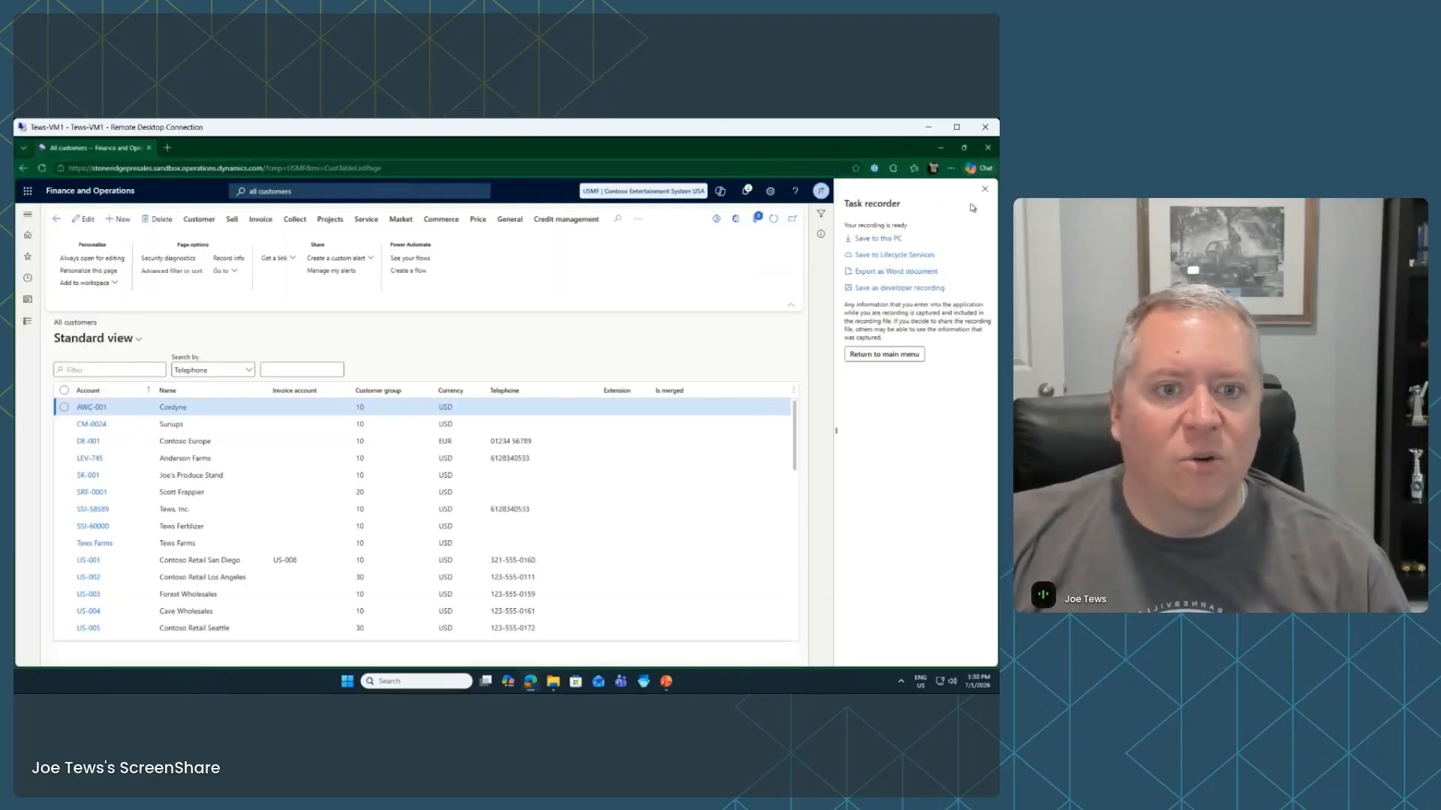
pyautogui.click(893, 355)
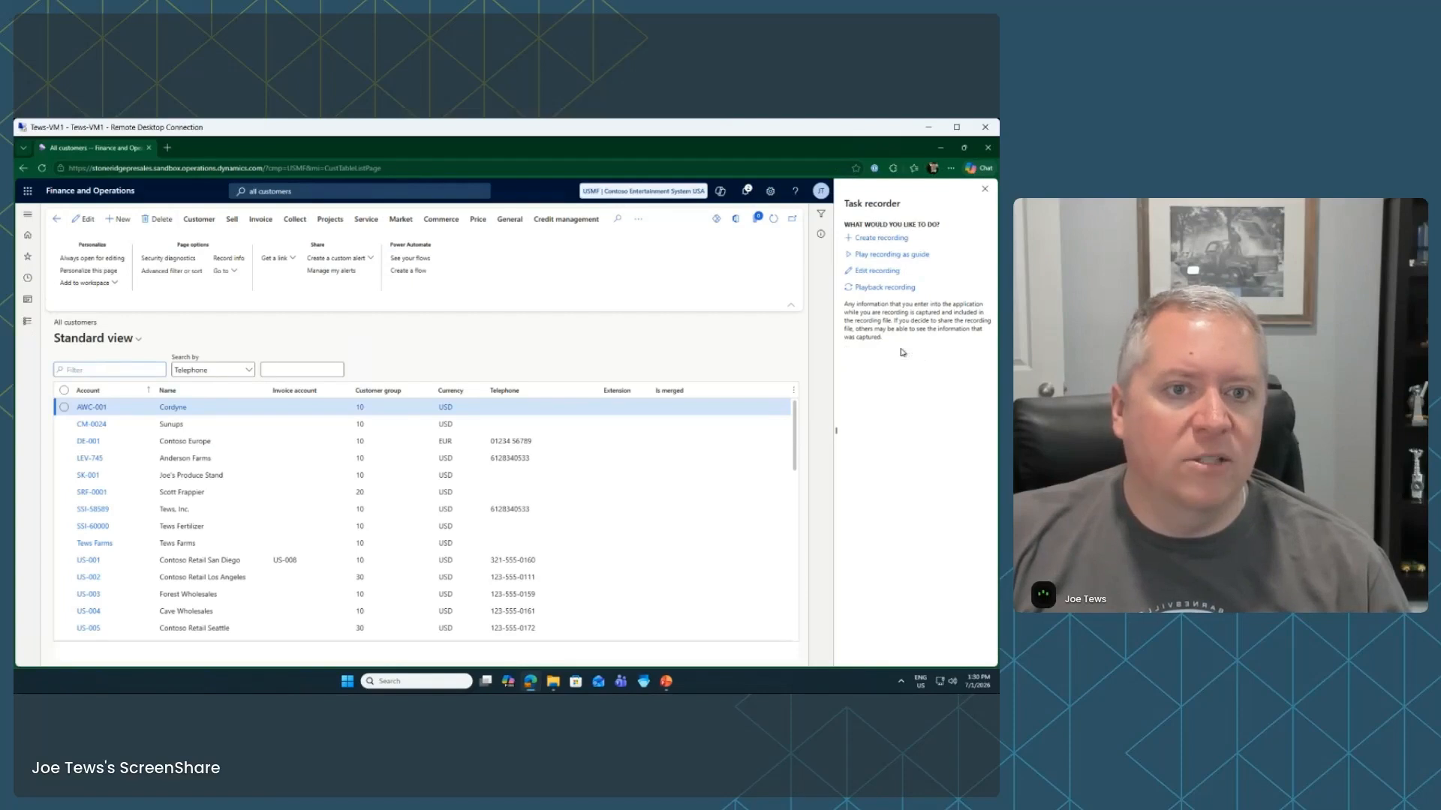
pyautogui.click(113, 194)
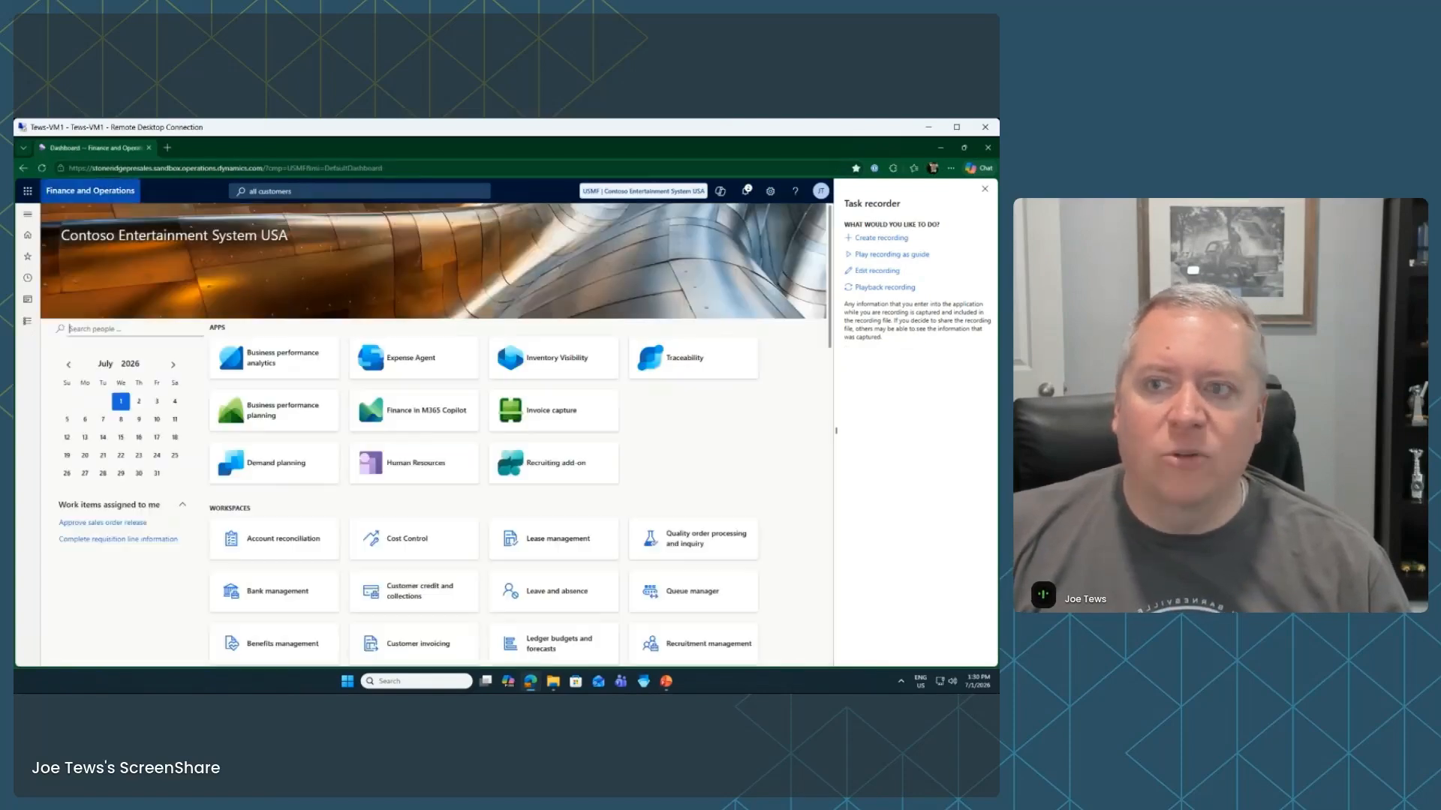
# Load New Customer.axtr from this PC as a task guide and start it
pyautogui.click(893, 255)
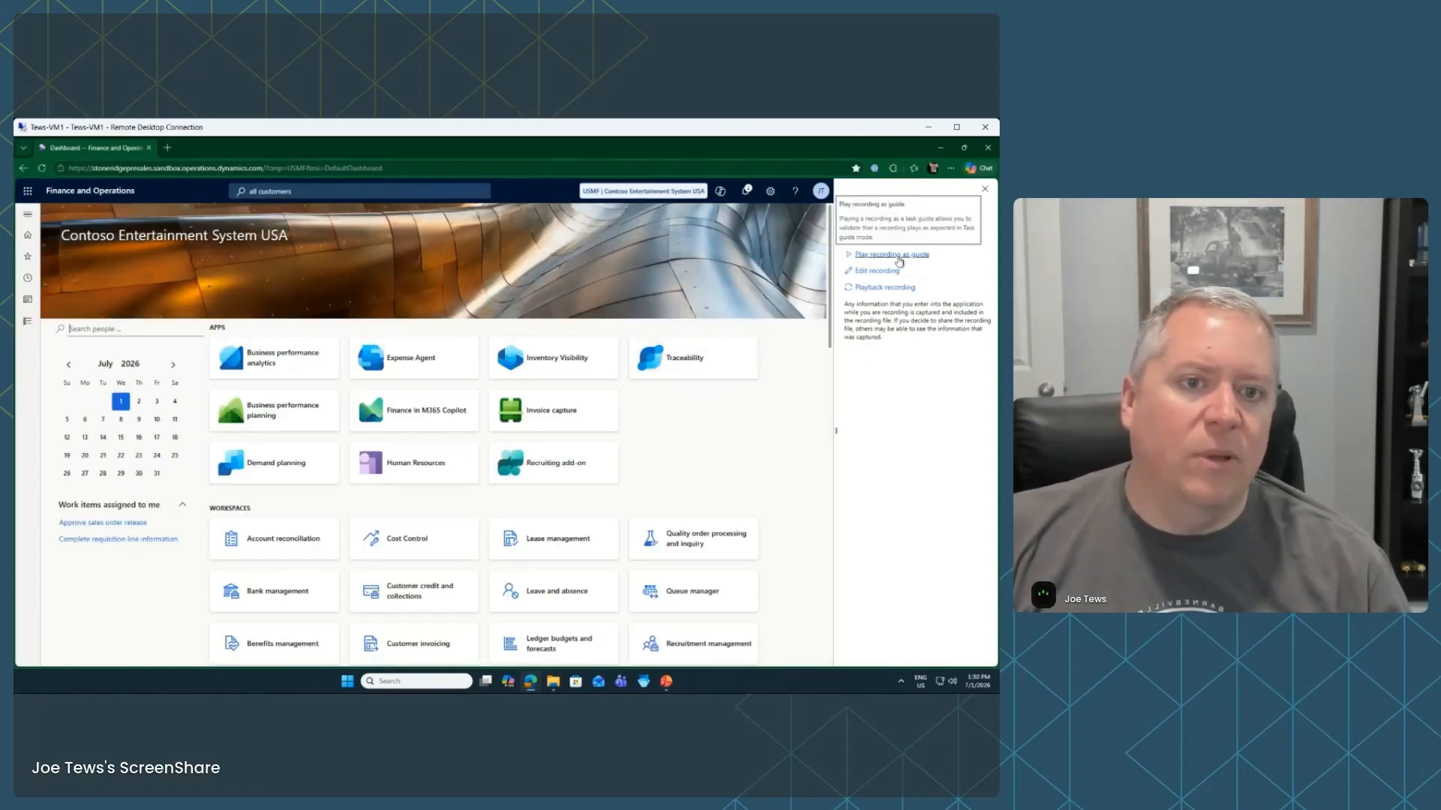
pyautogui.click(894, 267)
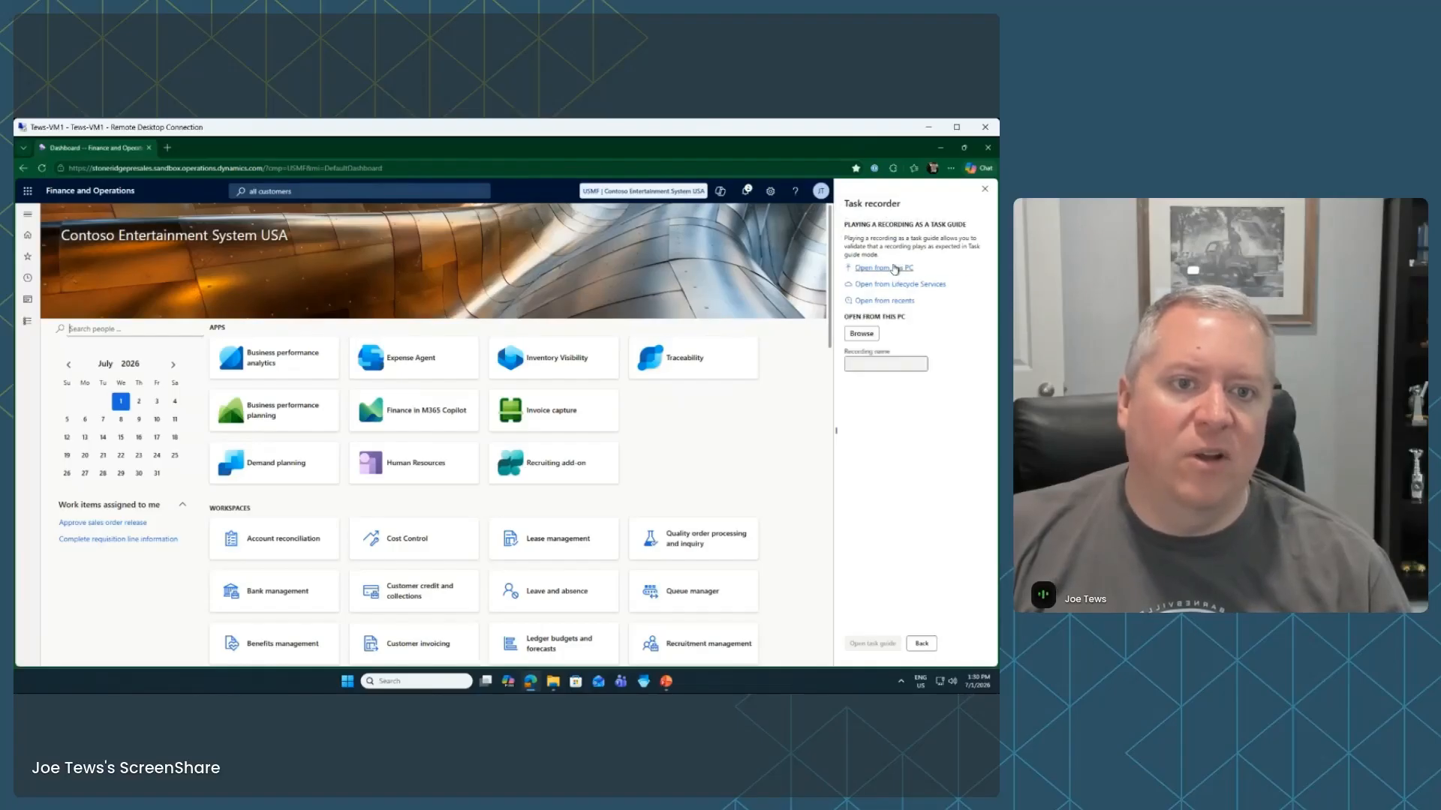
pyautogui.click(863, 334)
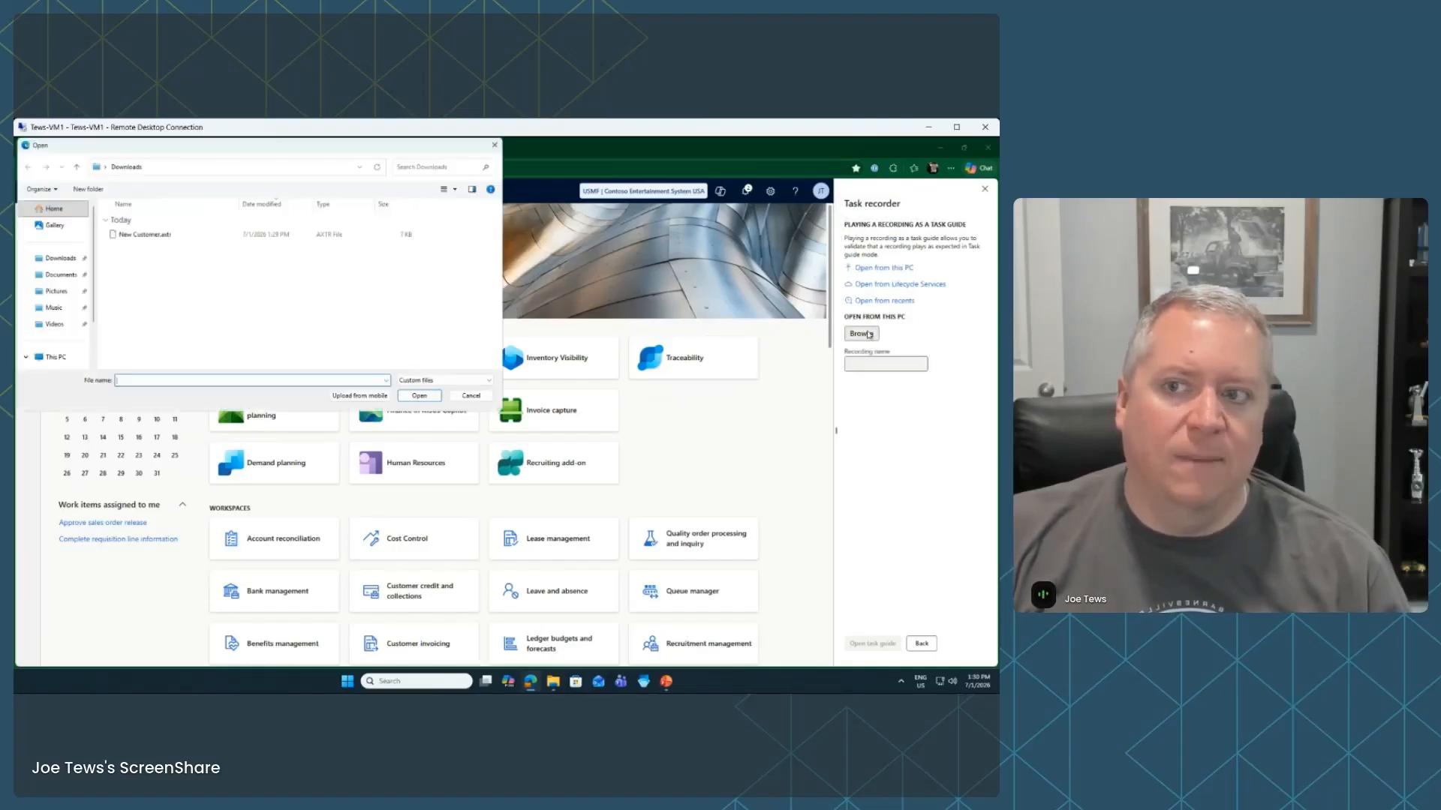
pyautogui.click(154, 234)
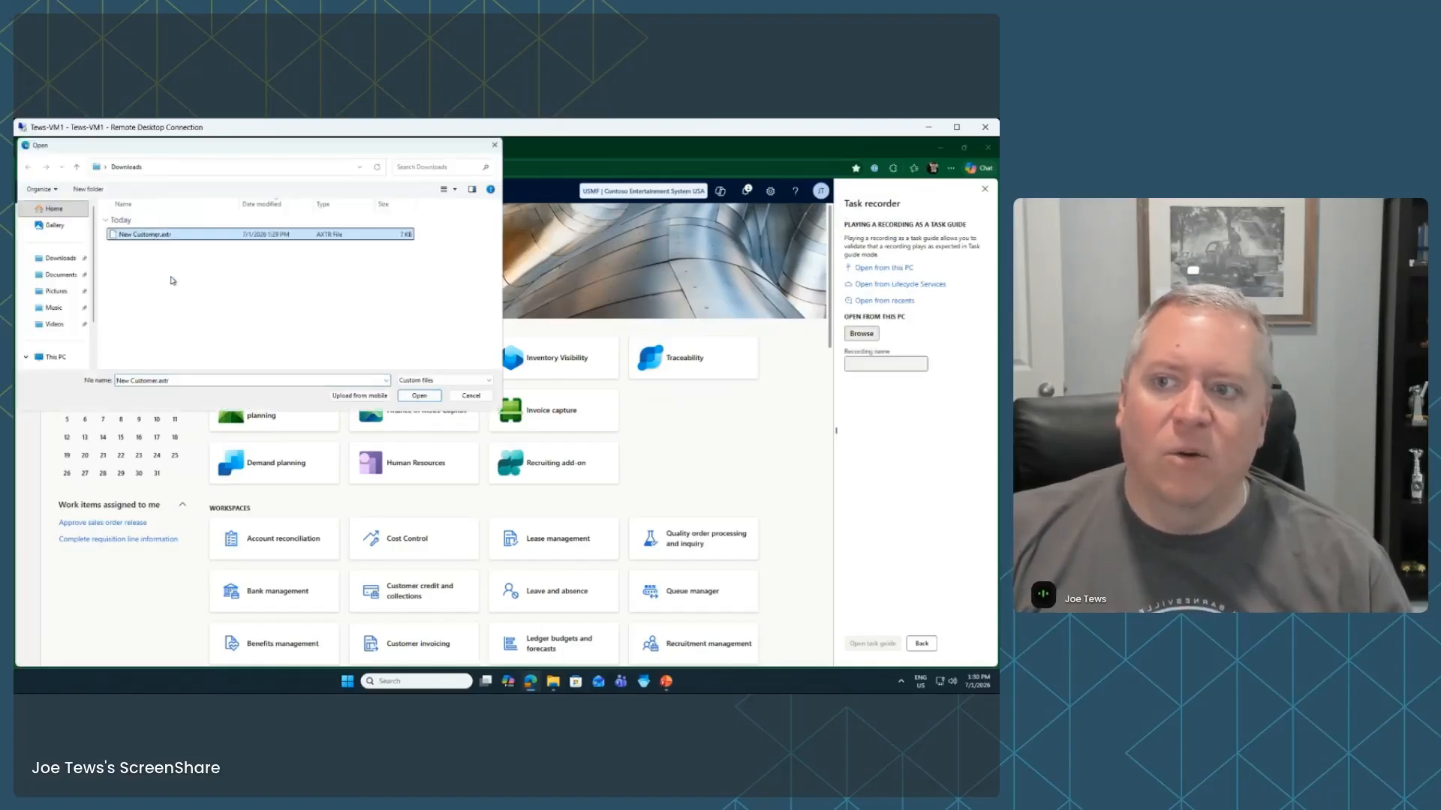
pyautogui.click(418, 397)
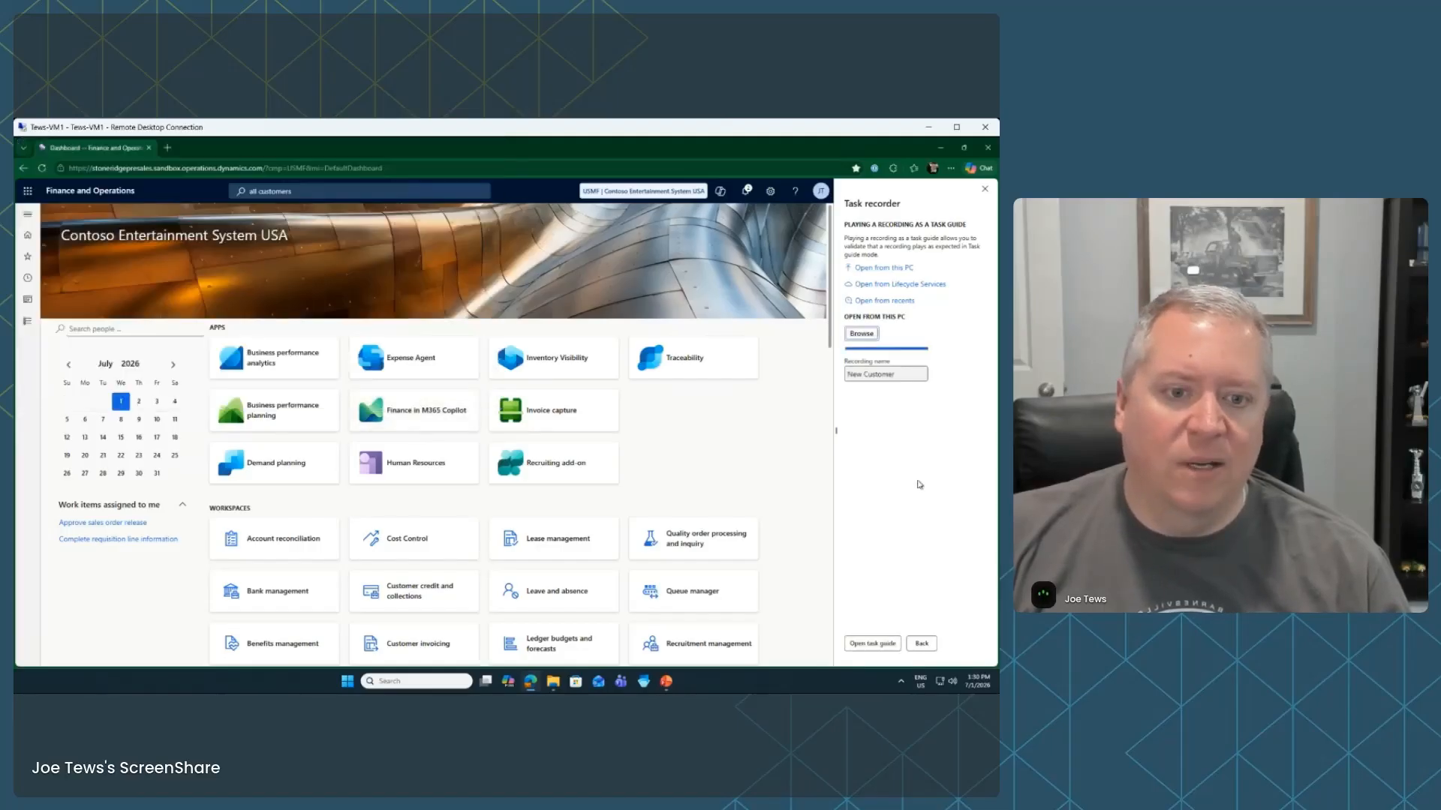
pyautogui.click(873, 644)
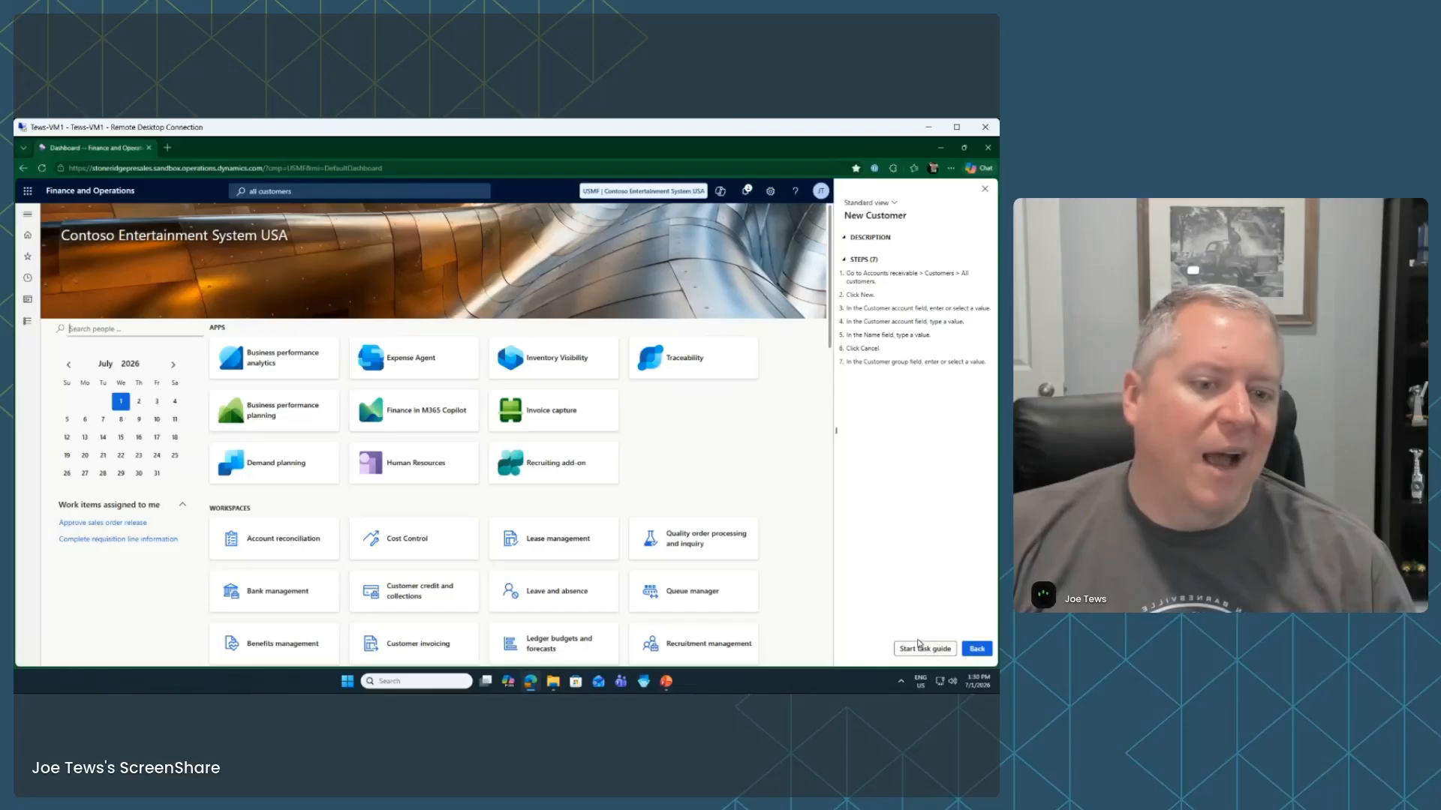
pyautogui.click(920, 650)
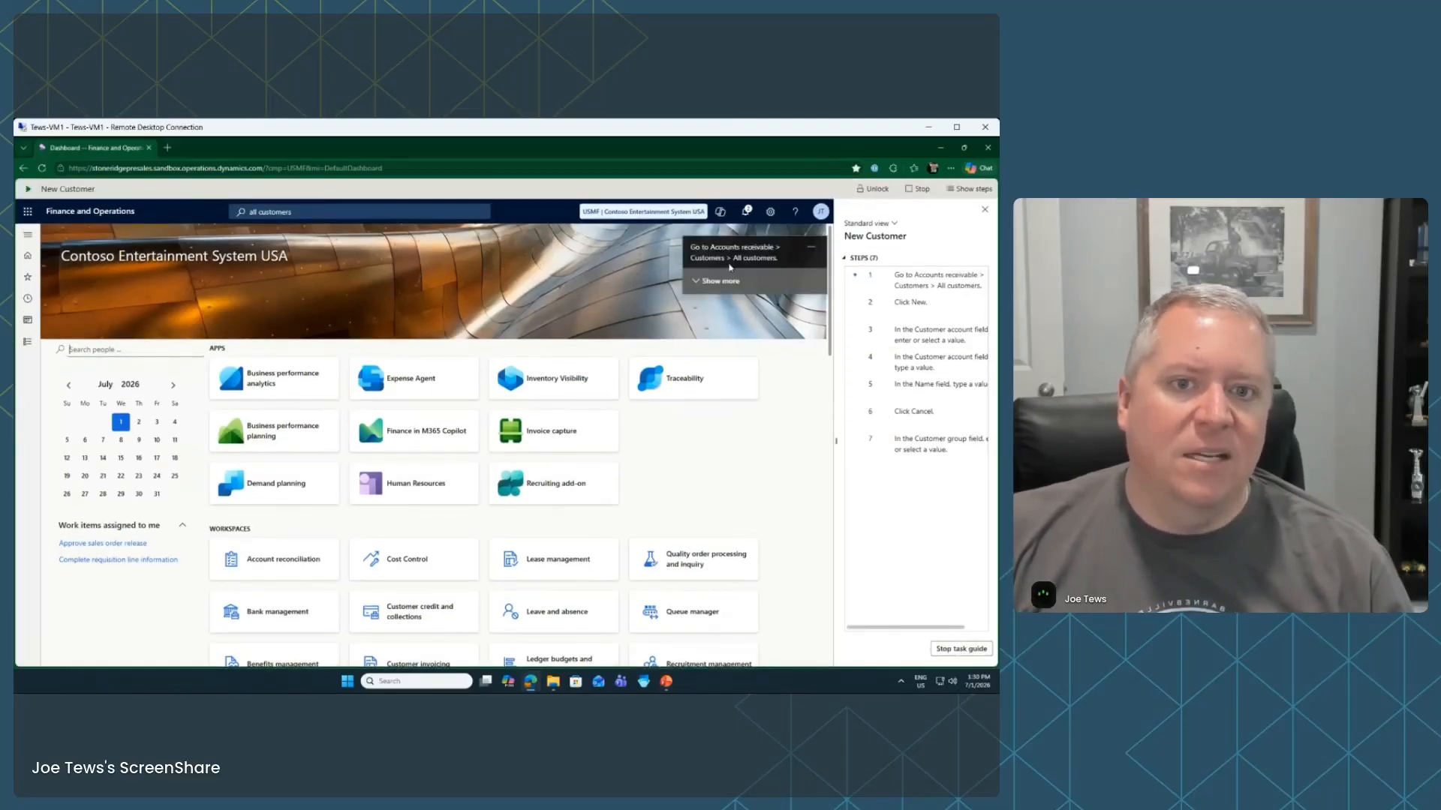
# In Accounts receivable > All customers, create a new customer with account US-0001
pyautogui.click(28, 342)
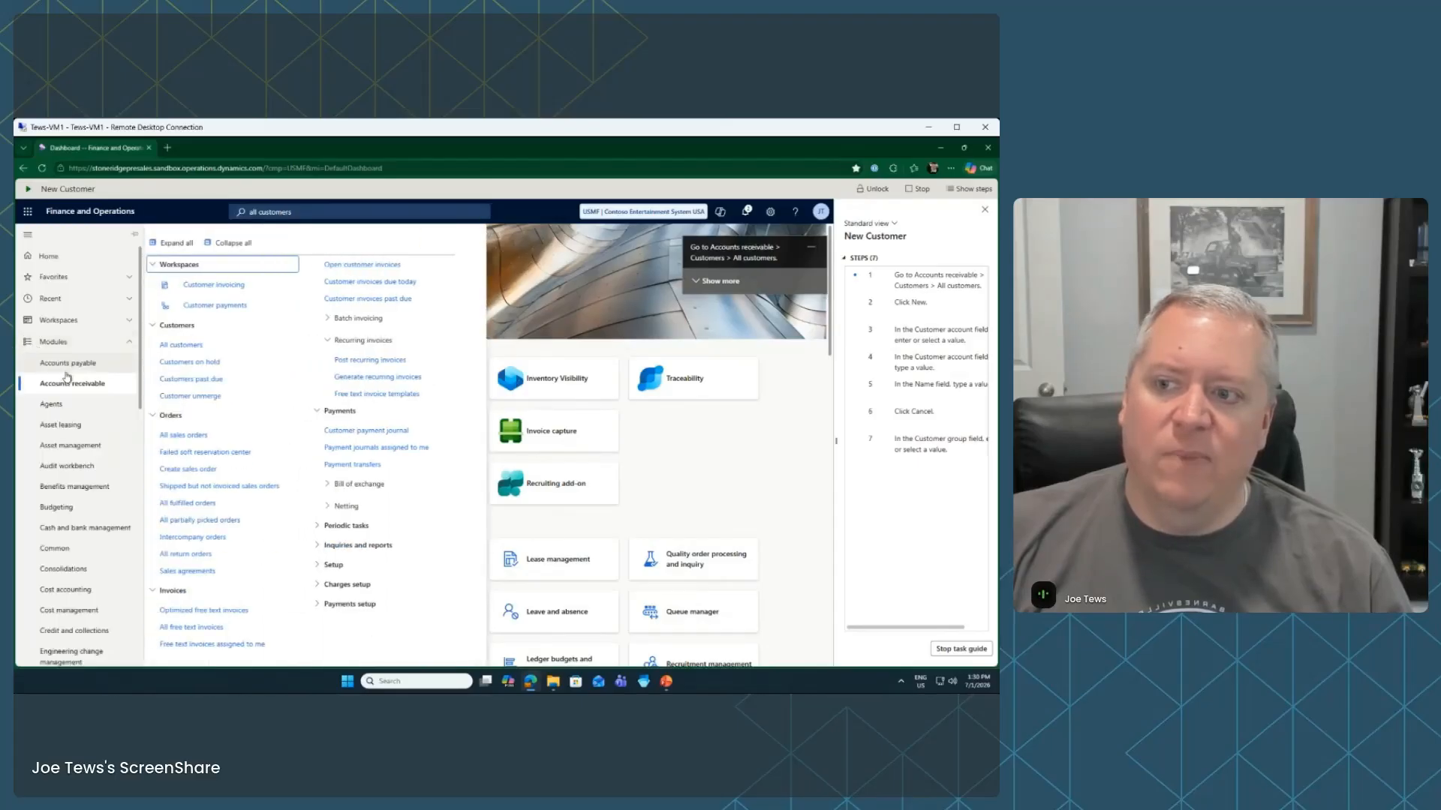
pyautogui.click(207, 349)
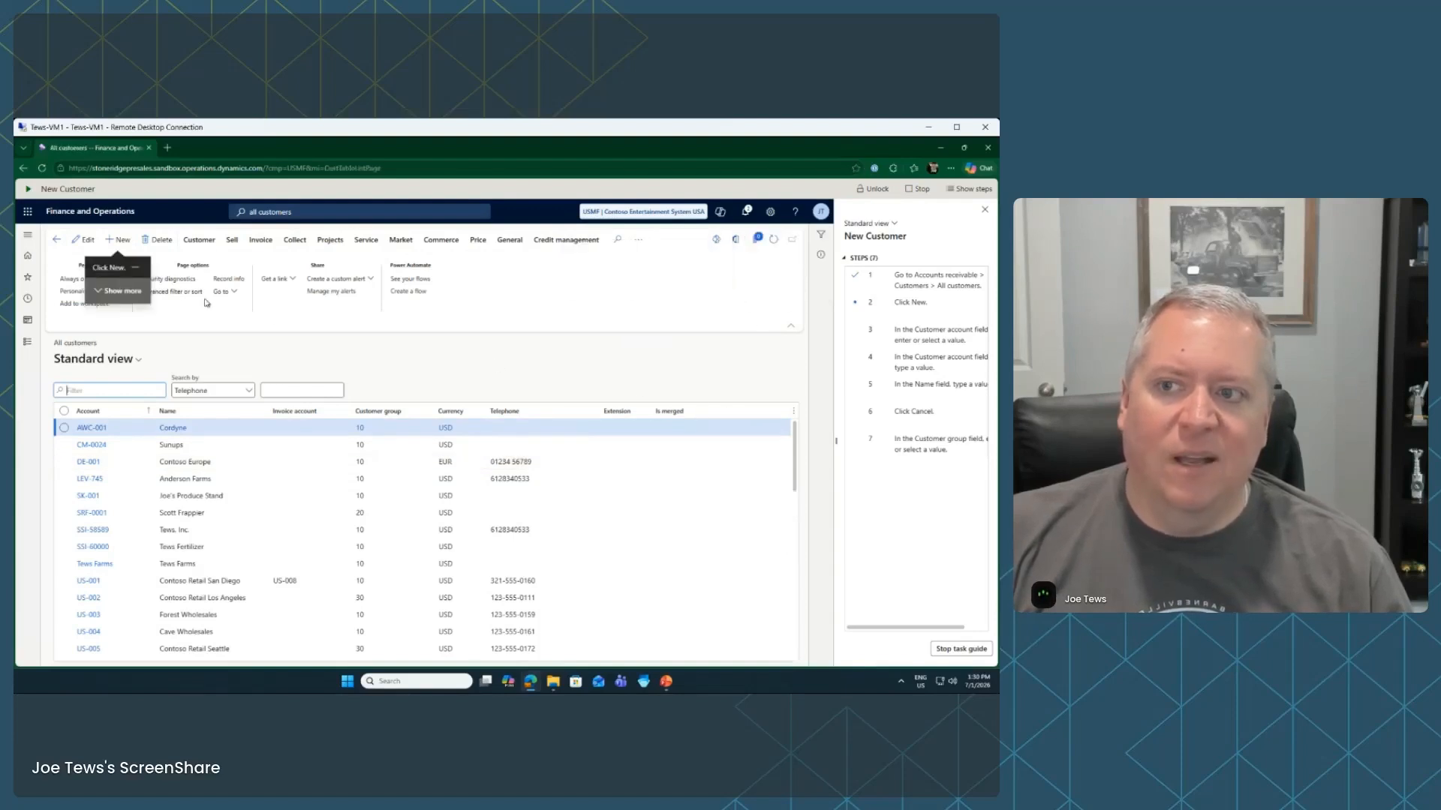
pyautogui.click(123, 241)
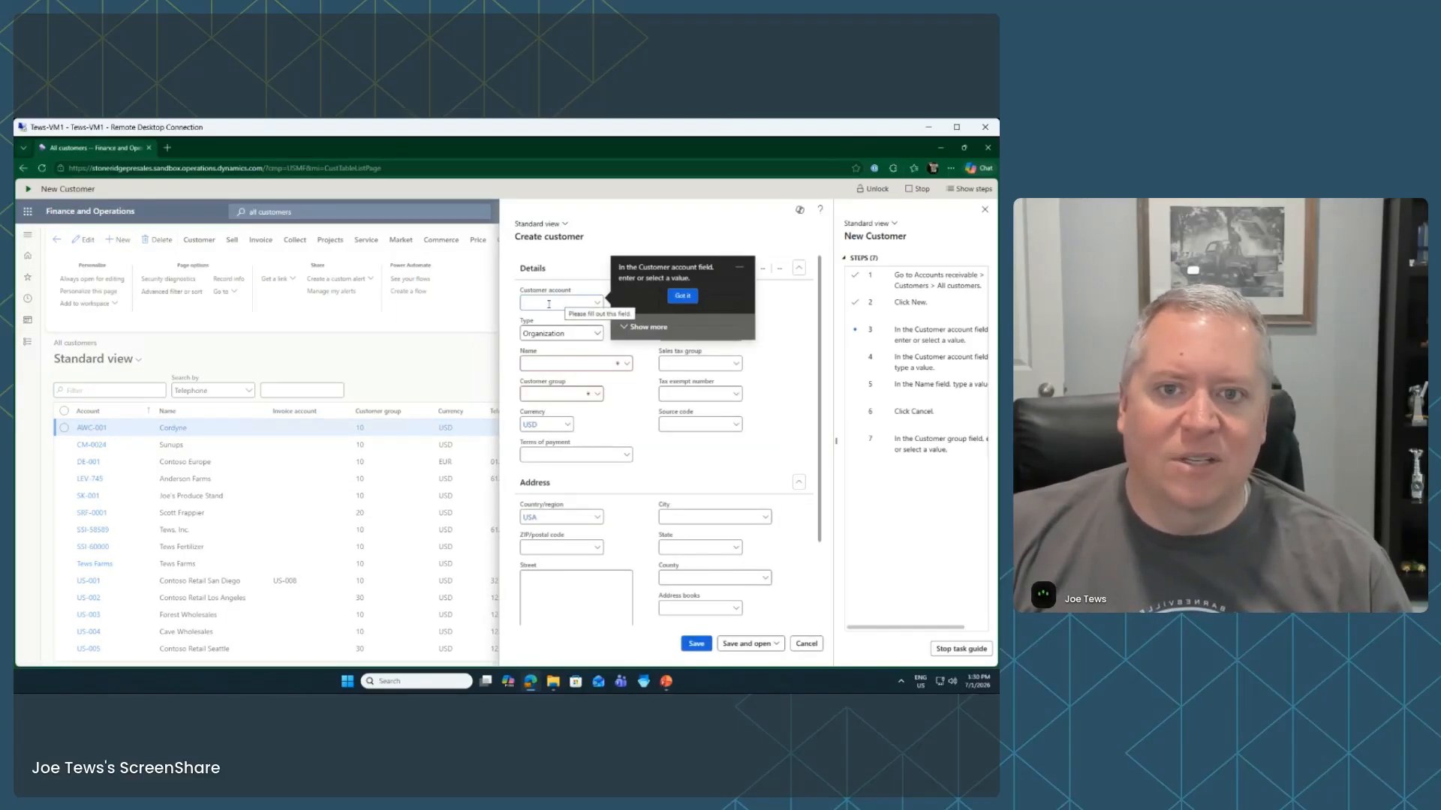
pyautogui.write('US-00')
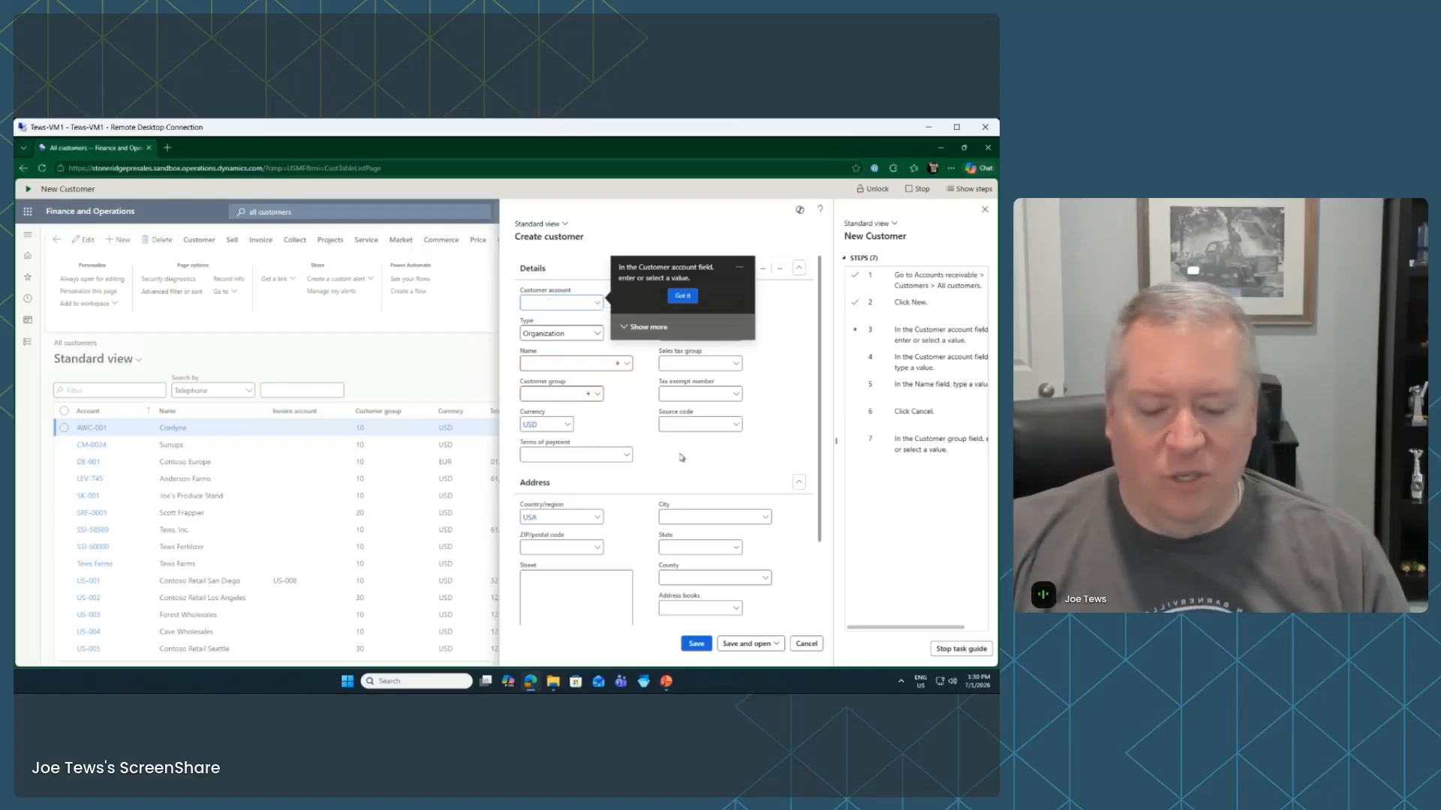
pyautogui.write('01')
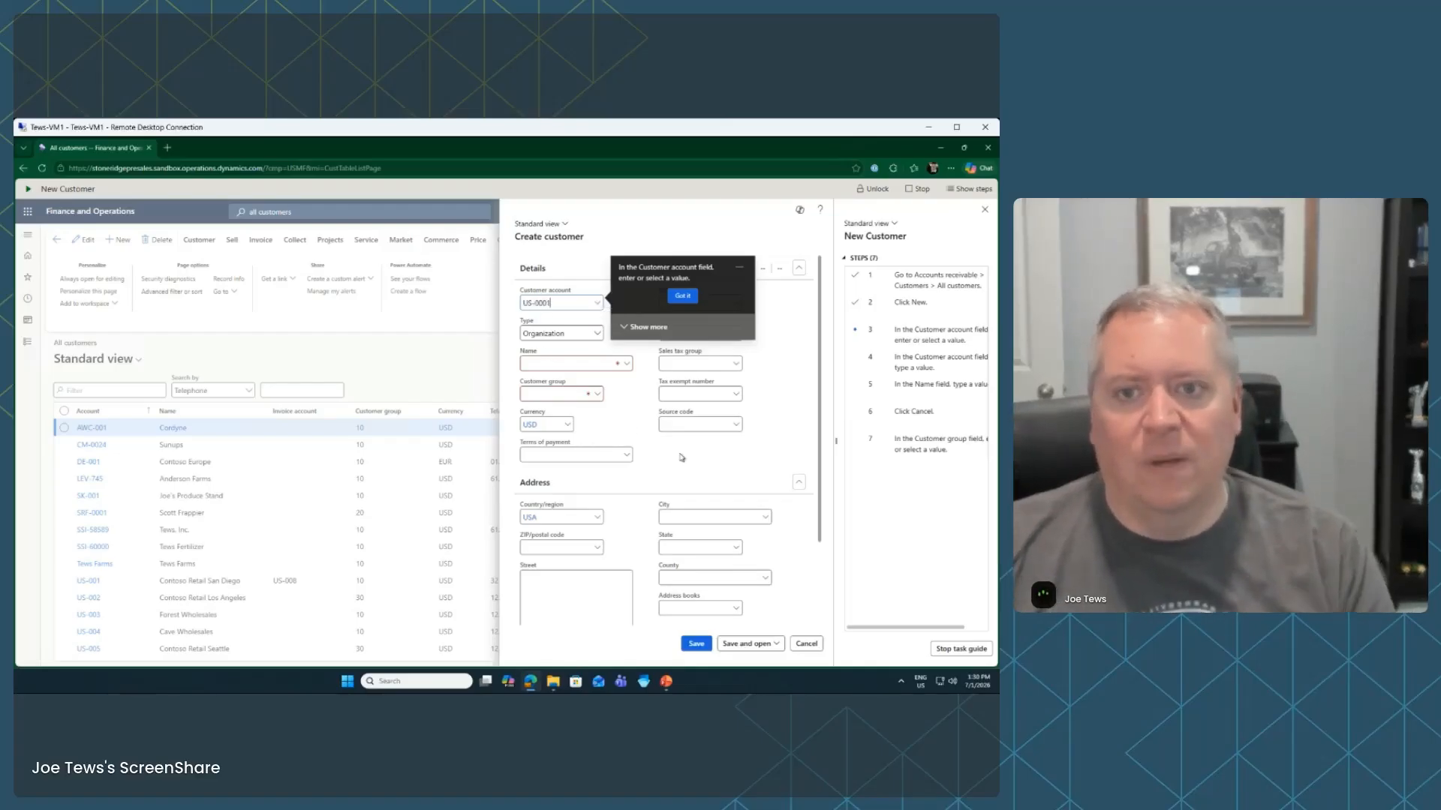
pyautogui.press('Tab')
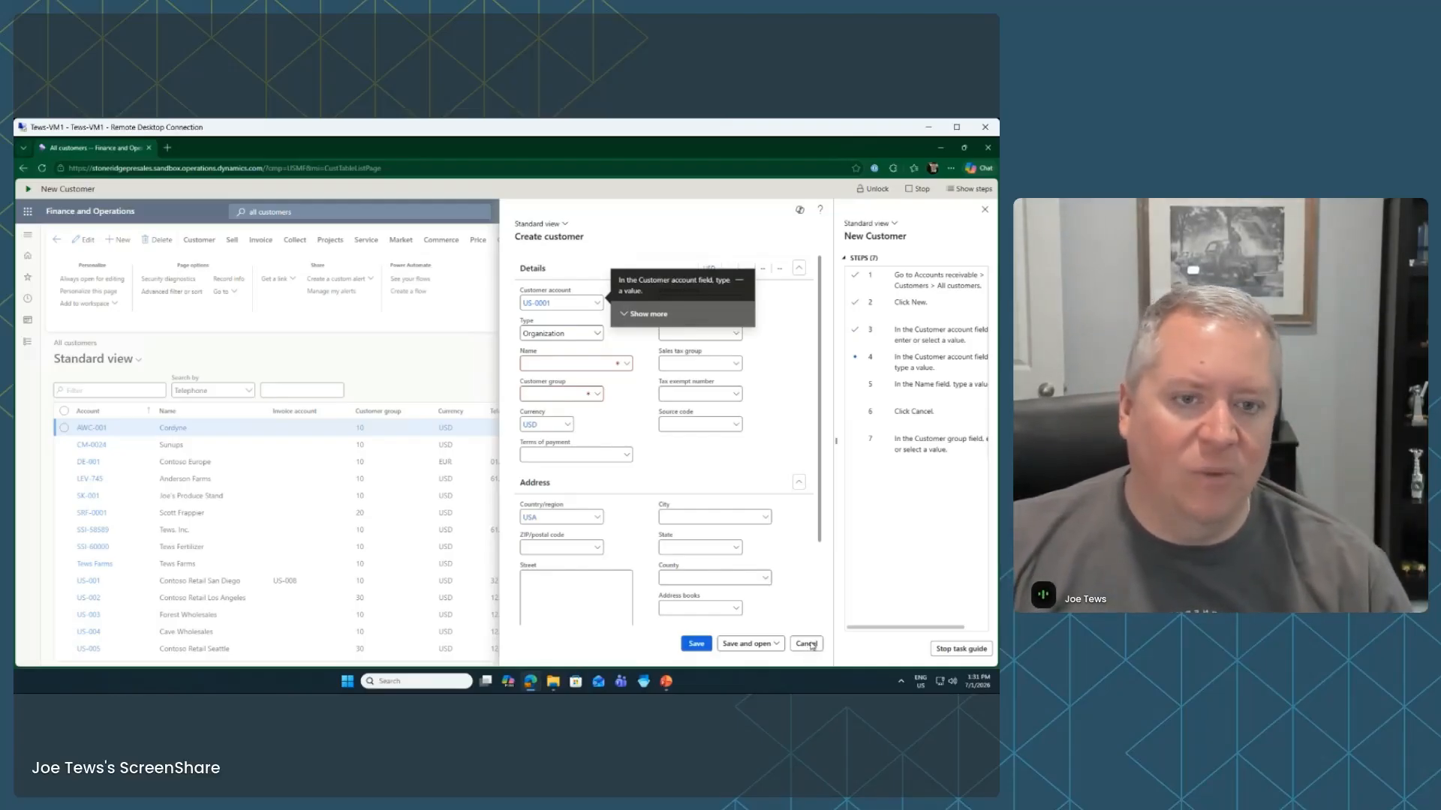
# Stop the task guide and advance the PowerPoint slide show to the Questions? slide
pyautogui.click(920, 189)
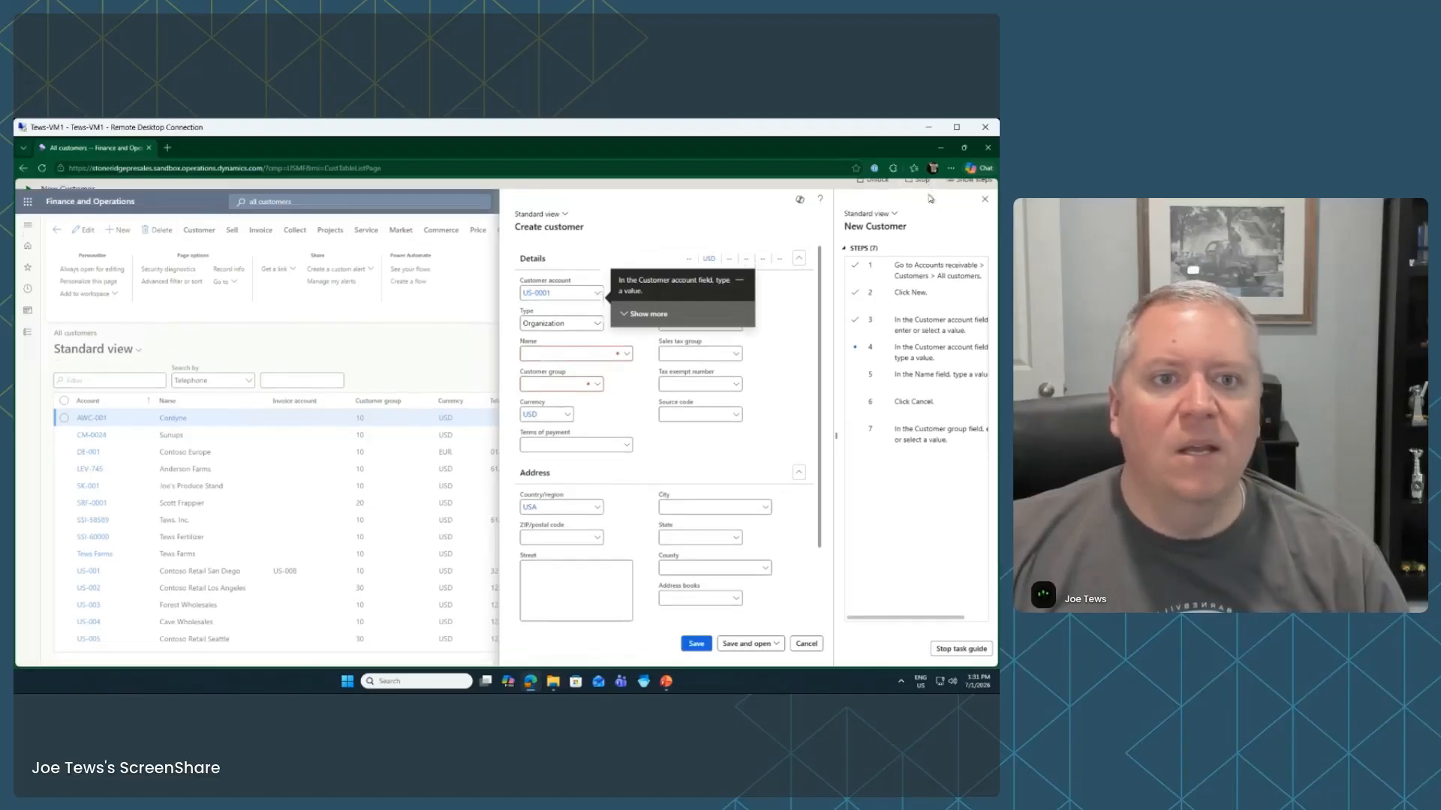
pyautogui.click(672, 683)
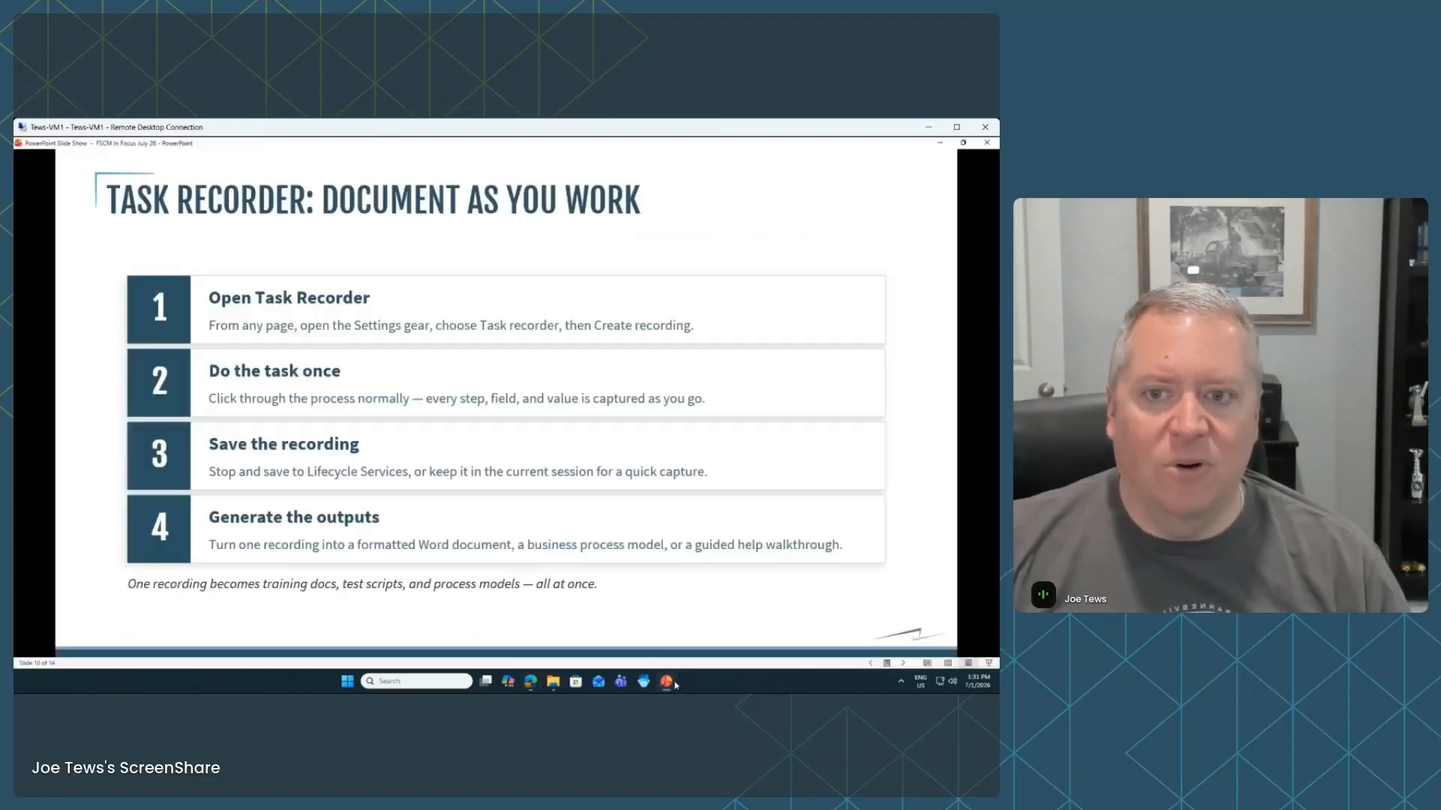
pyautogui.click(923, 371)
pyautogui.click(923, 370)
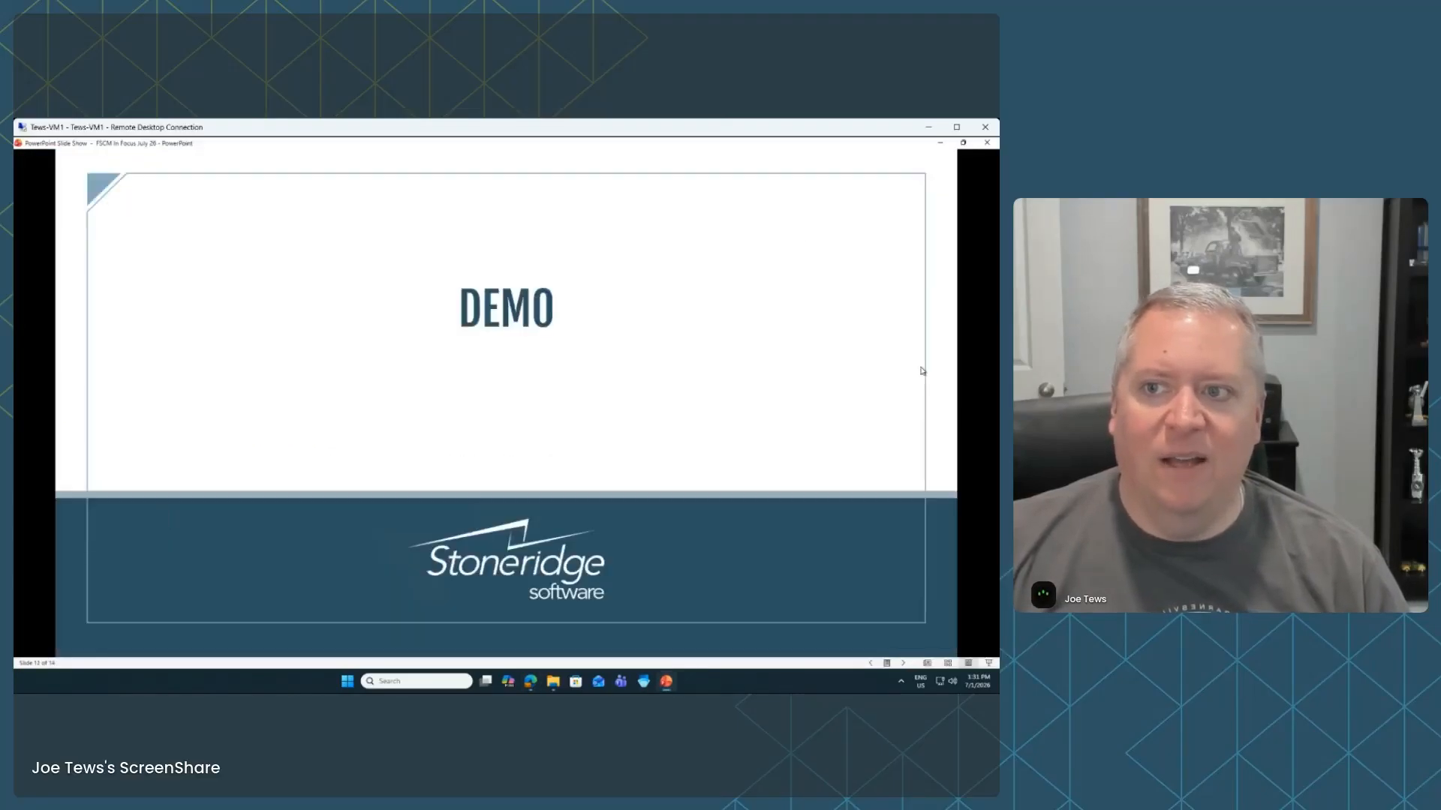
pyautogui.click(923, 371)
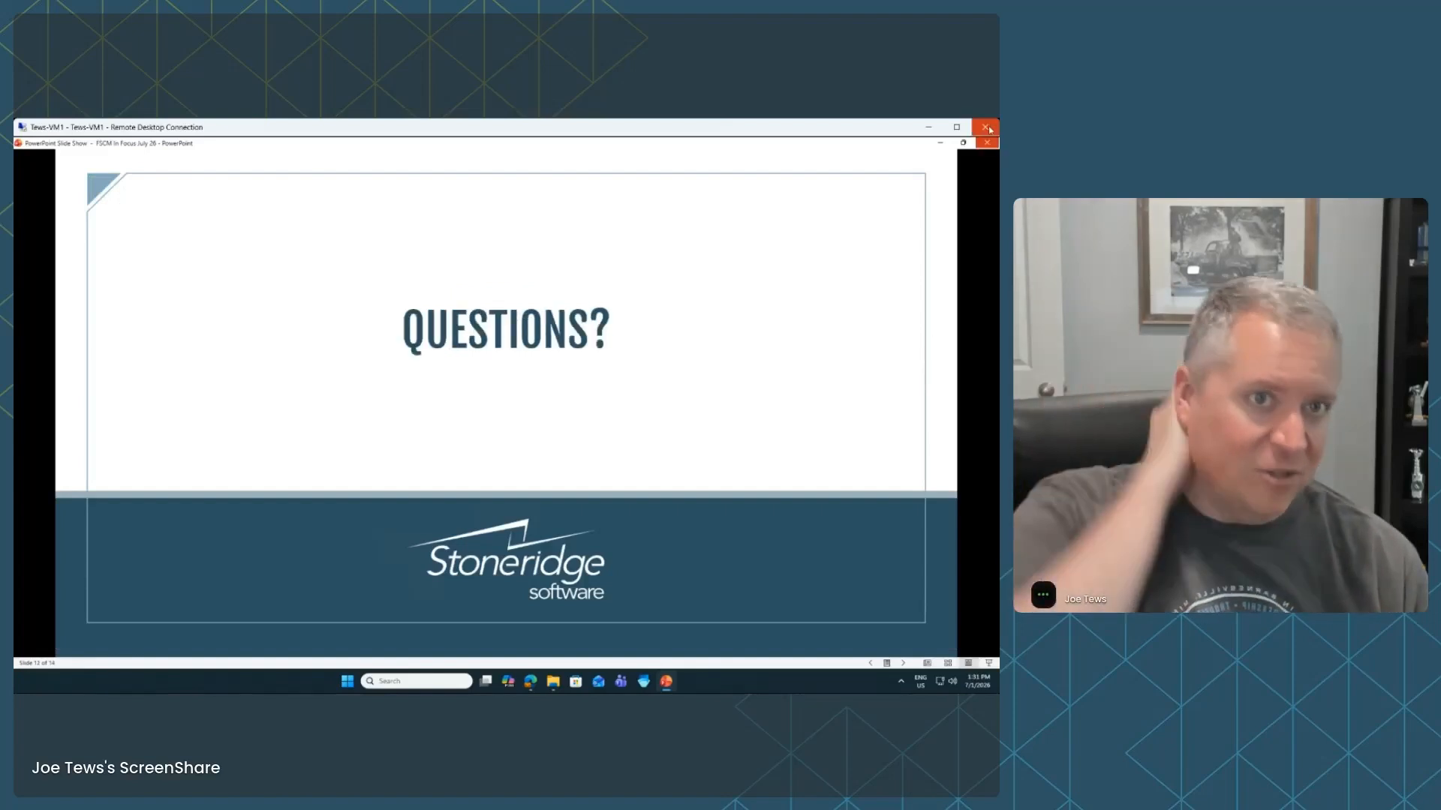